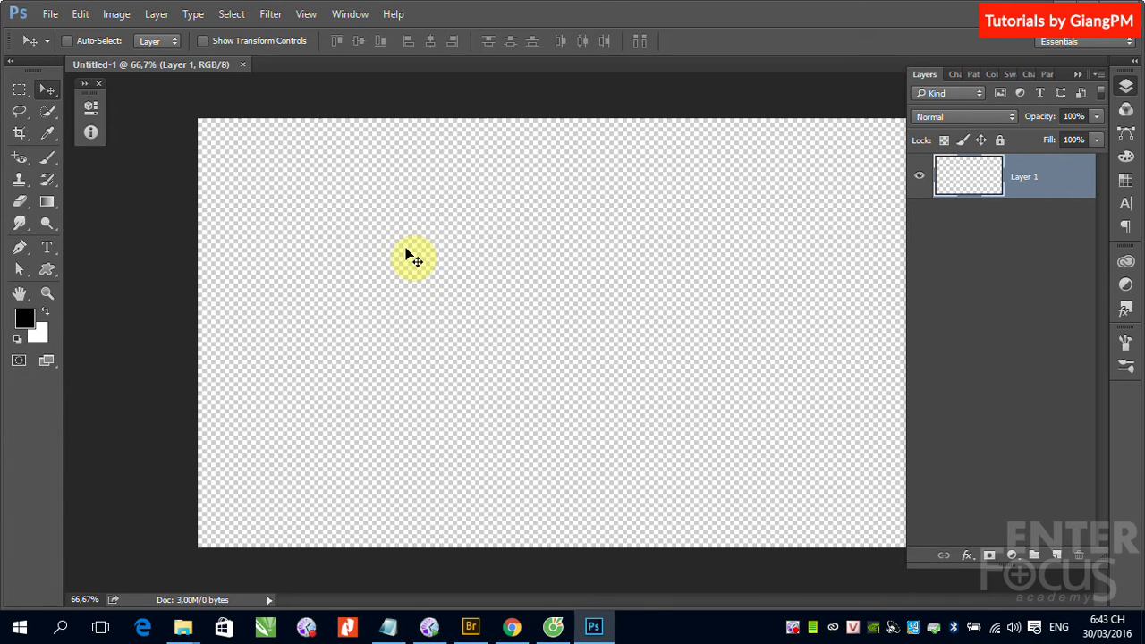
Step: Start opening an image file and browse into the _Share folder on Setup (D:)
left_click(50, 14)
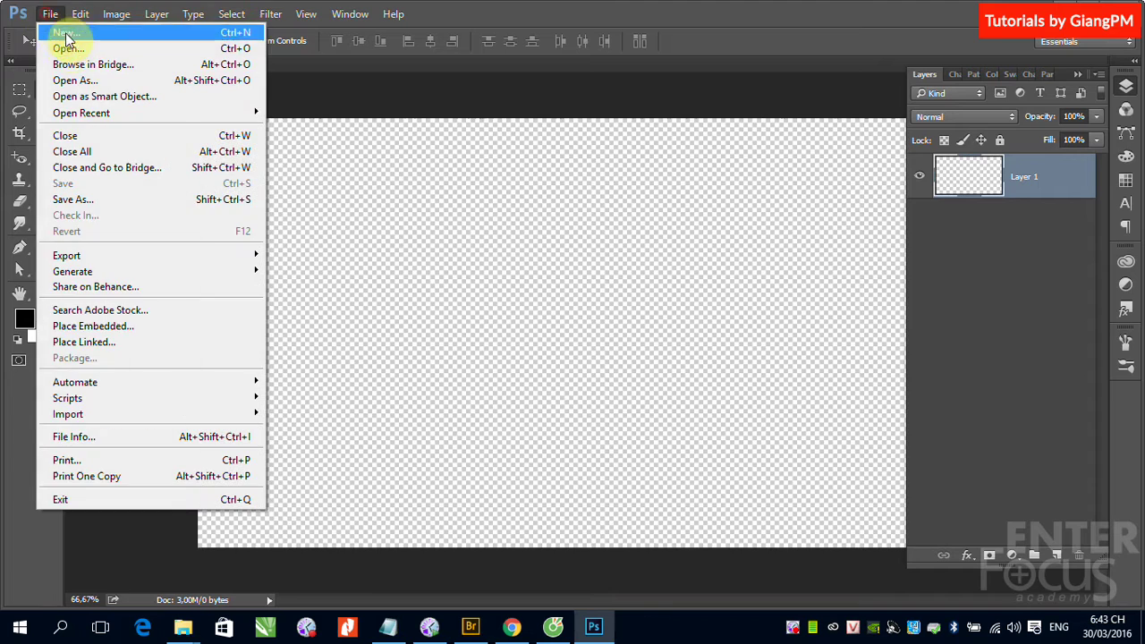
left_click(68, 48)
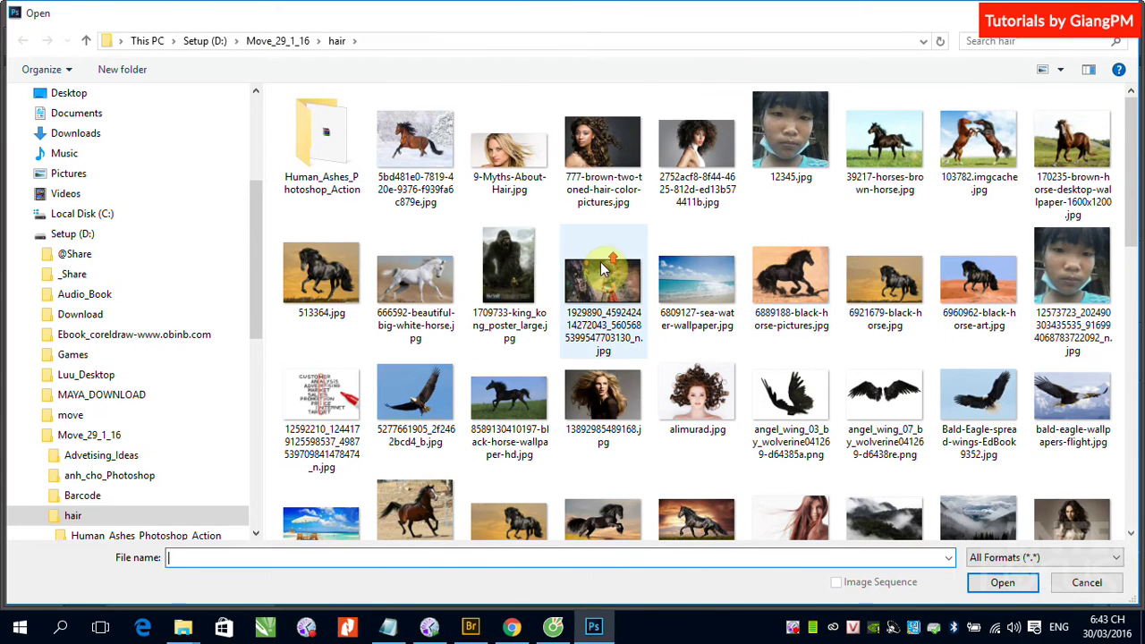
scroll(605, 268, "down", 3)
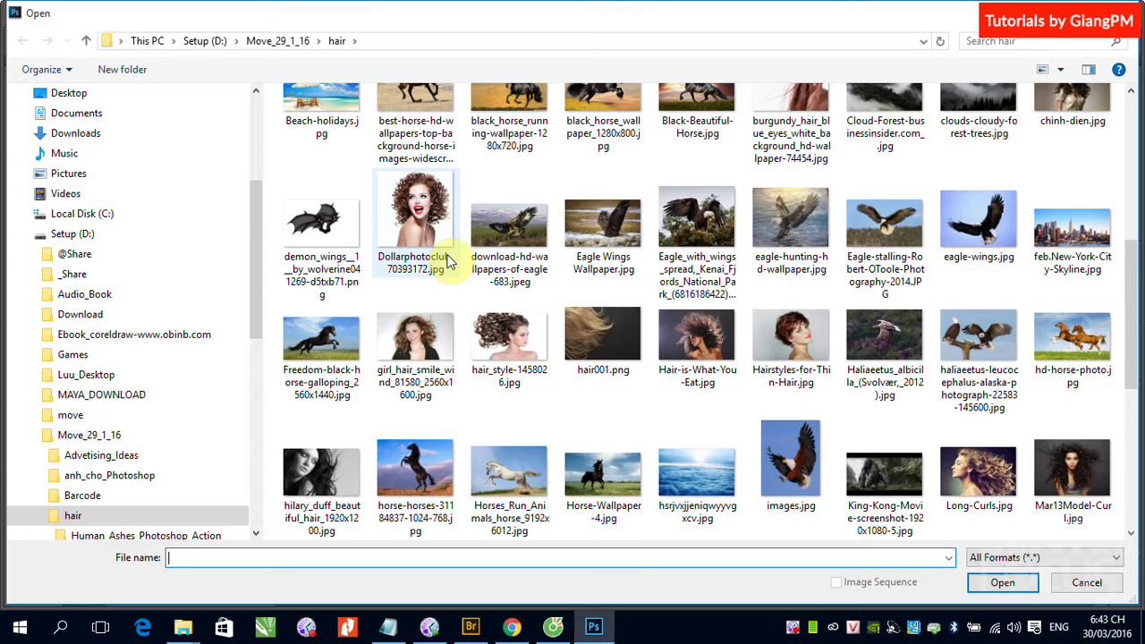
scroll(420, 259, "up", 3)
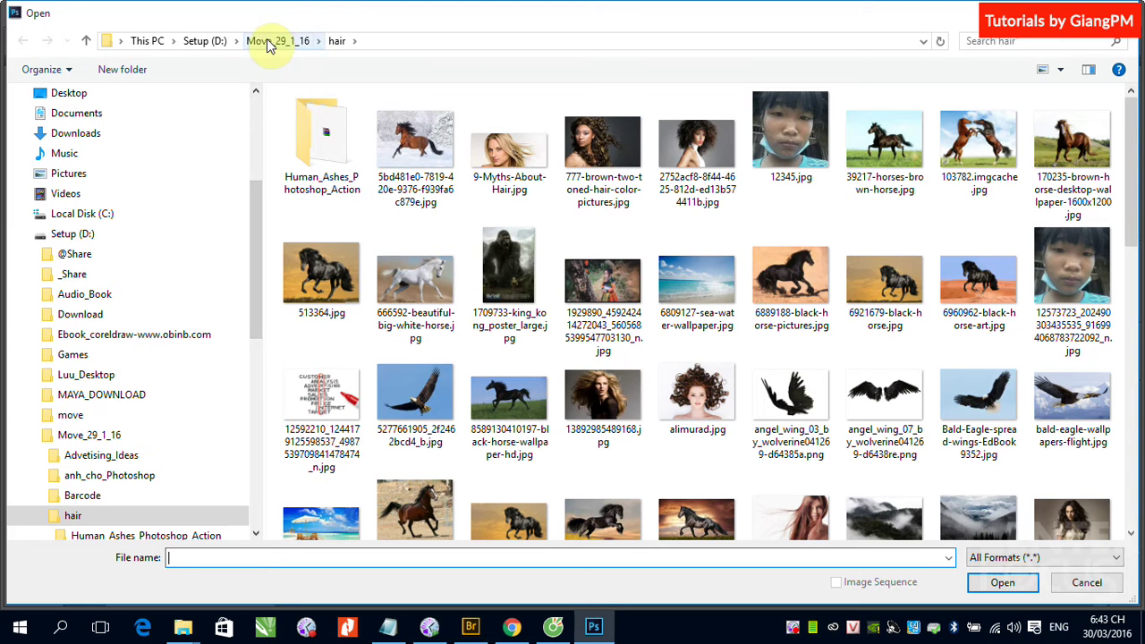
left_click(205, 41)
left_click(296, 137)
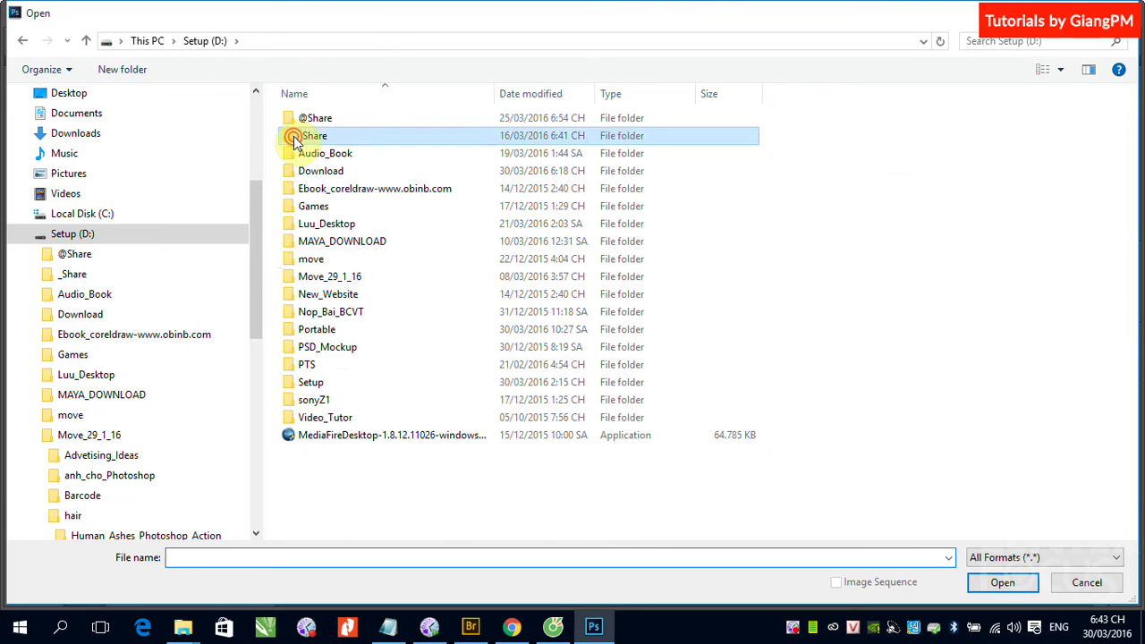
double_click(296, 136)
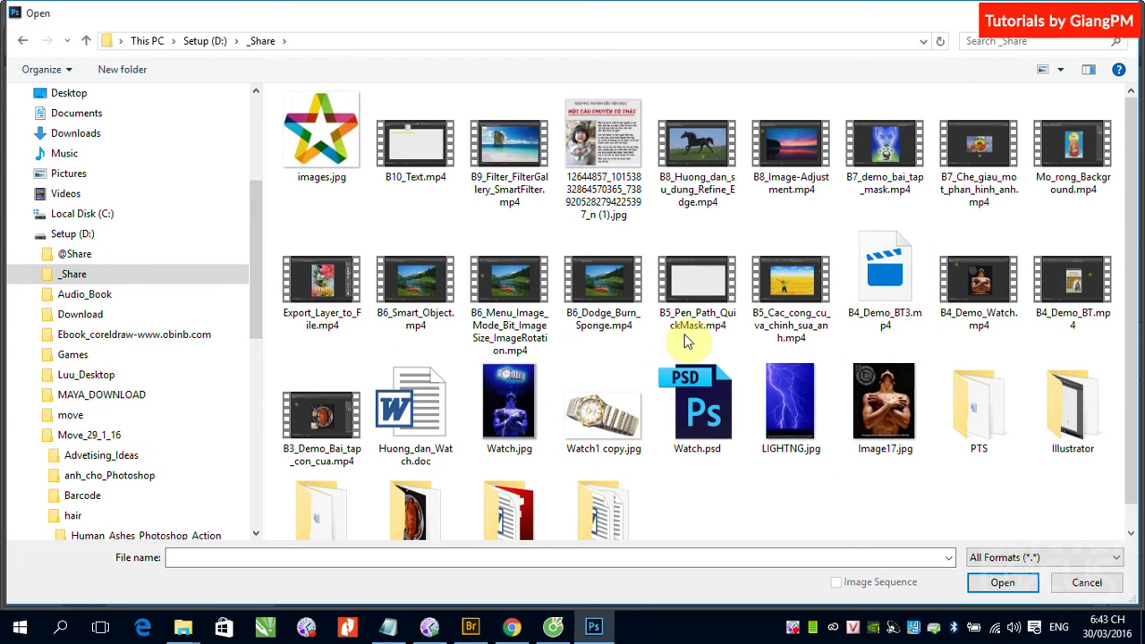
scroll(687, 340, "down", 2)
scroll(603, 398, "up", 2)
left_click(205, 40)
double_click(299, 117)
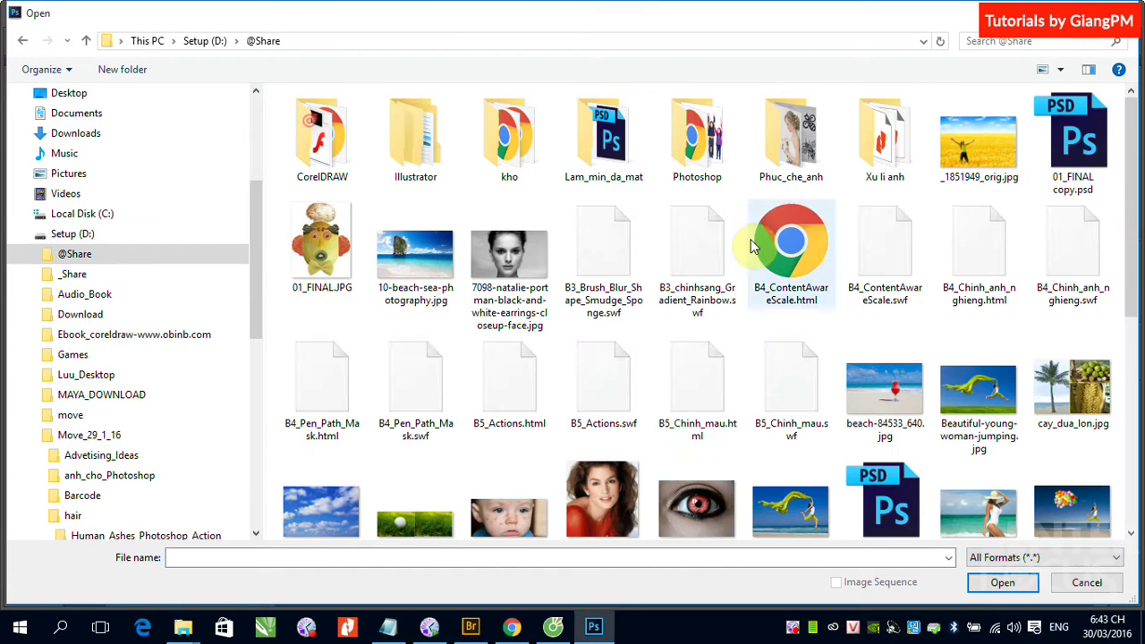
scroll(715, 295, "down", 5)
left_click(509, 326)
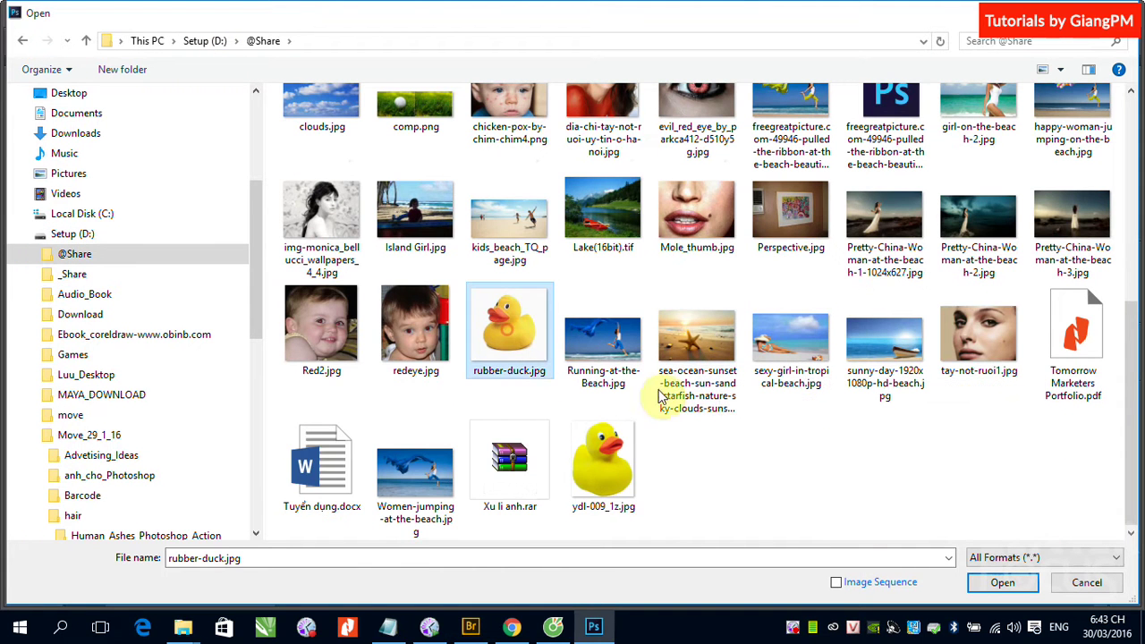
left_click(608, 461)
left_click(514, 331)
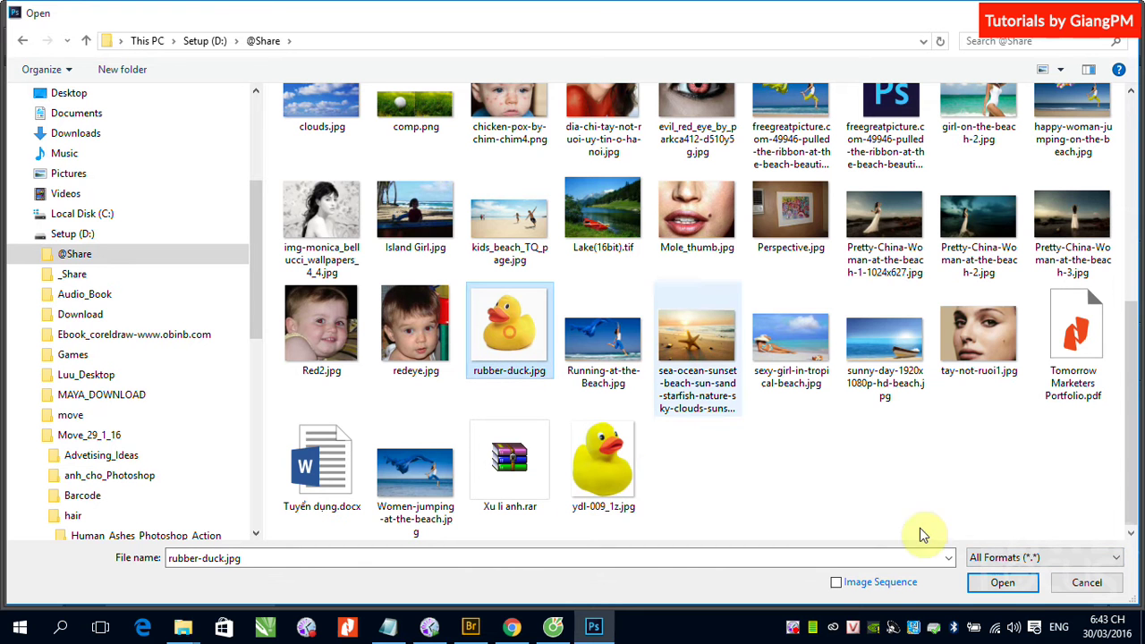
Step: Open rubber-duck.jpg and select the duck with the Quick Selection tool
left_click(1002, 583)
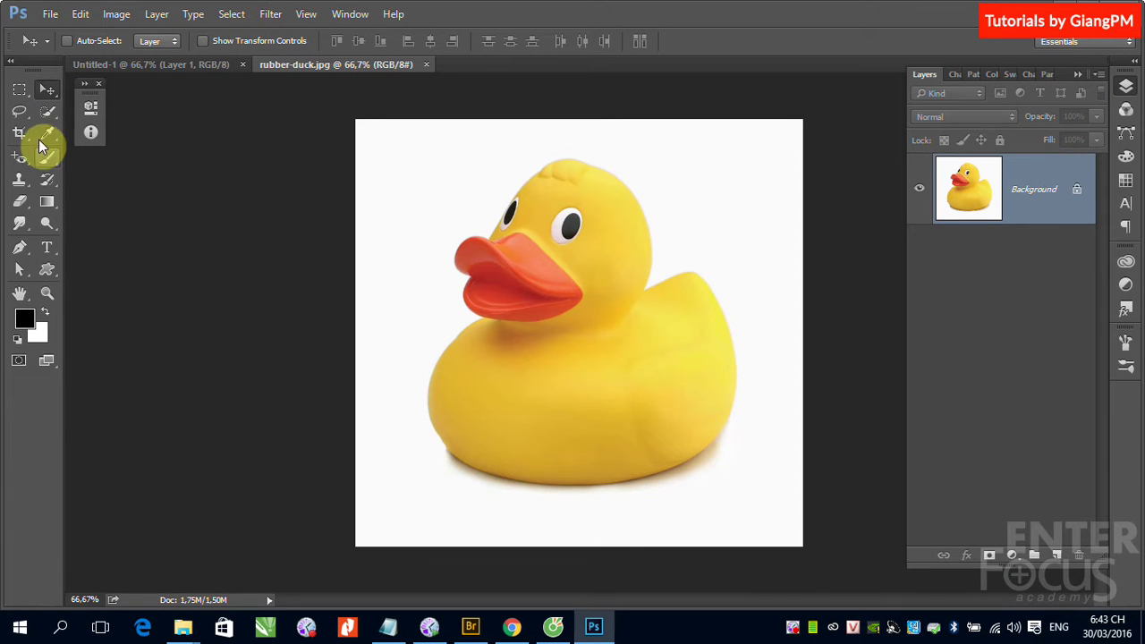
left_click(47, 111)
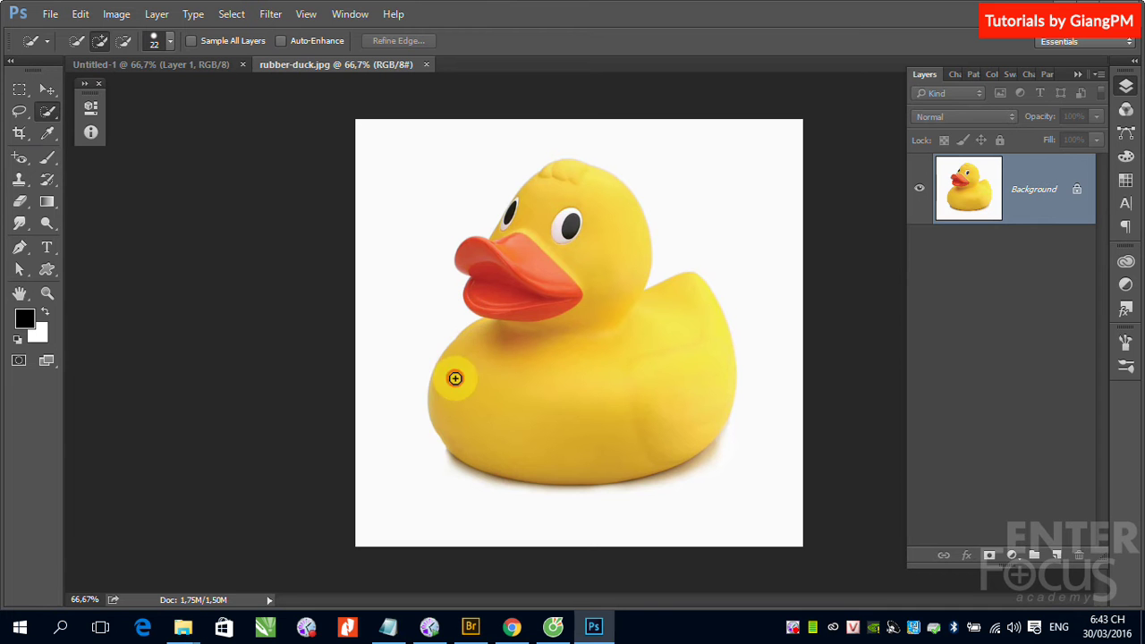
mouse_move(454, 377)
left_mouse_down()
mouse_move(542, 279)
mouse_move(588, 252)
left_mouse_up()
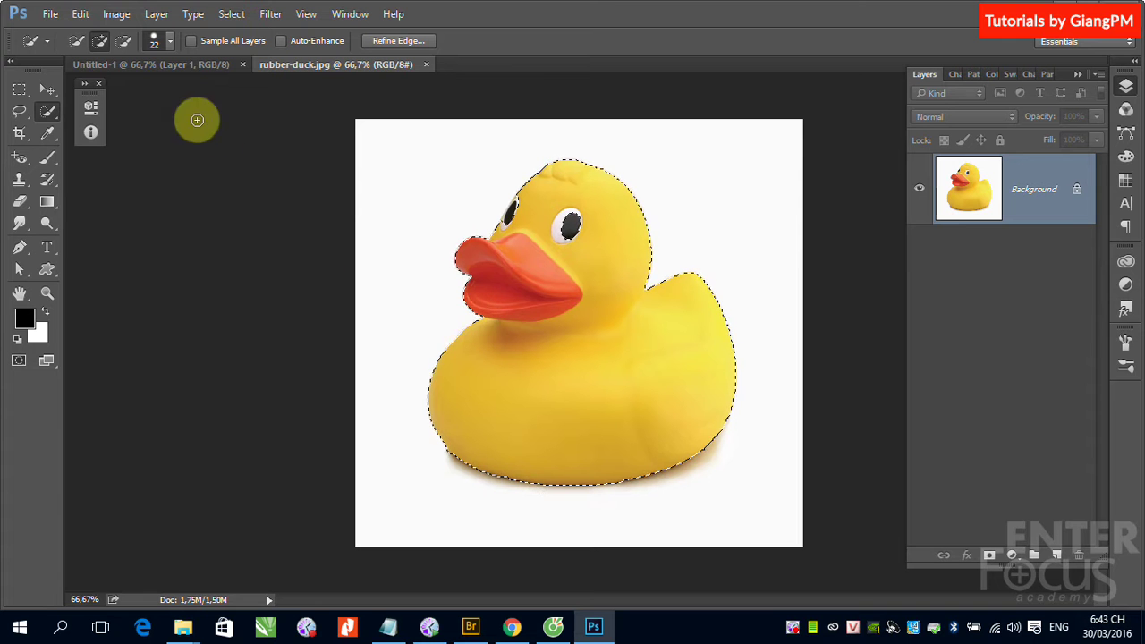
Step: Return to the blank Untitled-1 document
left_click(51, 13)
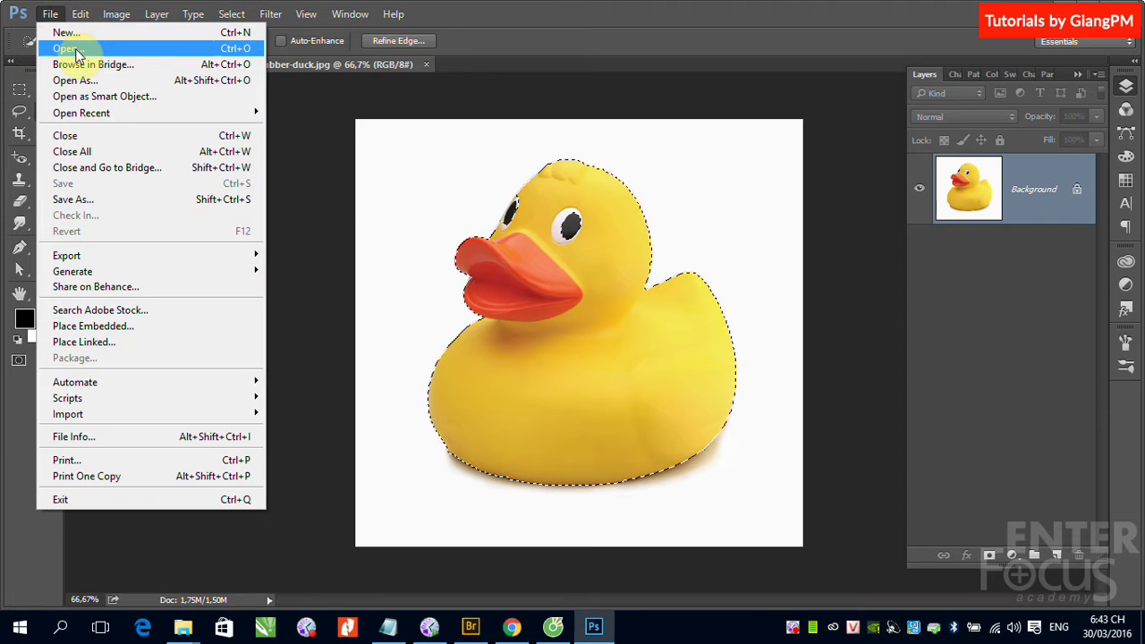
left_click(446, 25)
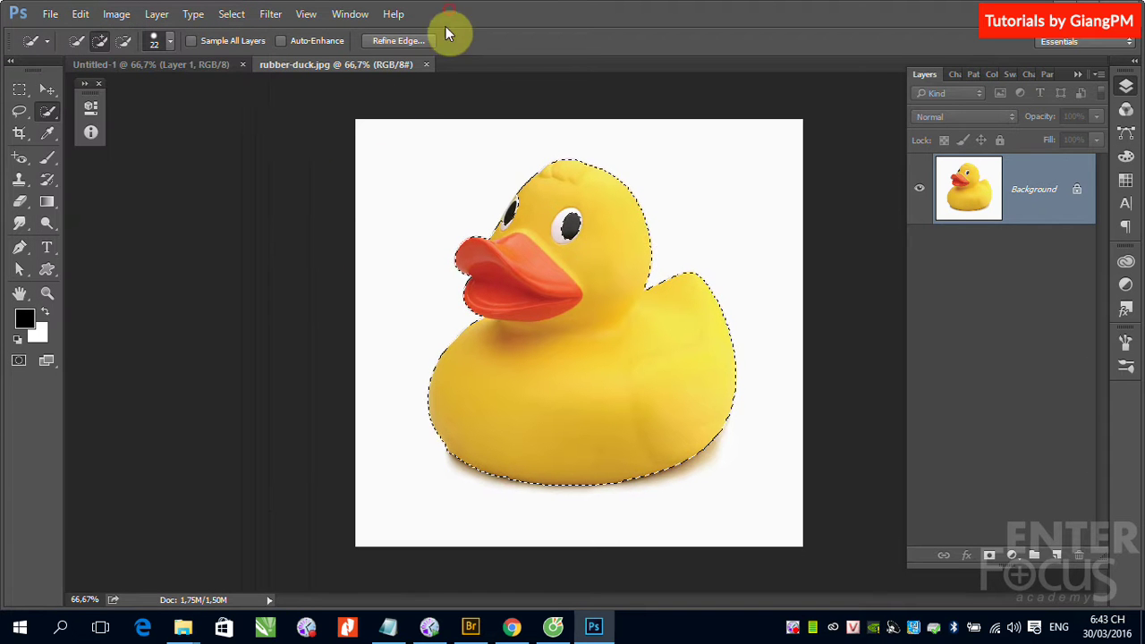
left_click(198, 65)
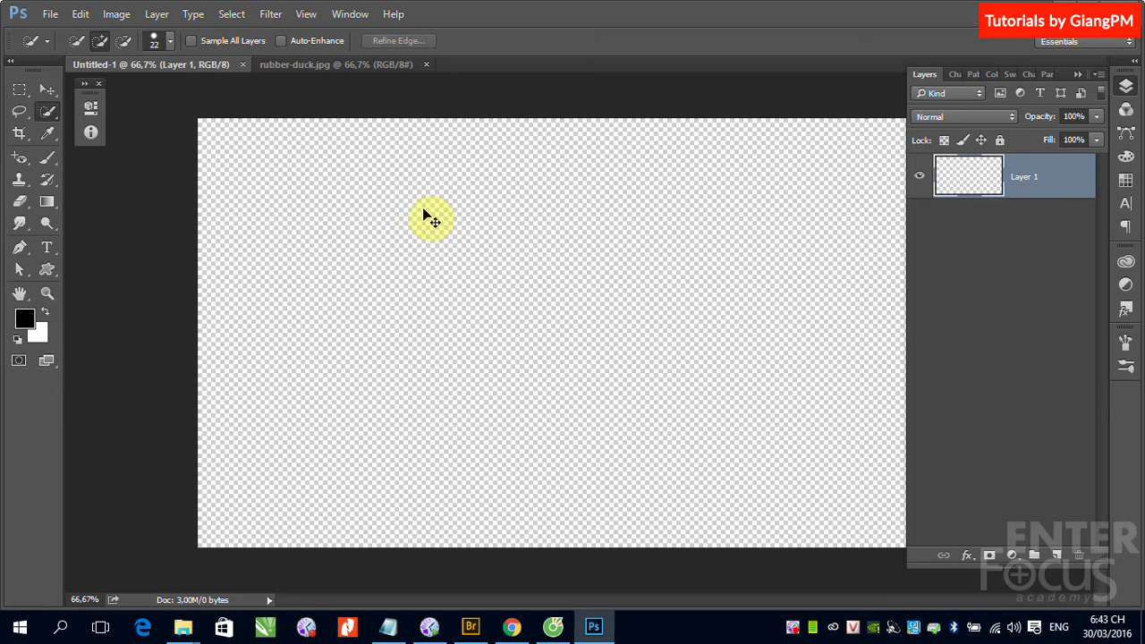
Step: Paste the cut-out duck from rubber-duck.jpg into Untitled-1 as Layer 1
left_click_drag(429, 219, 412, 215)
key("ctrl+z")
left_click(342, 65)
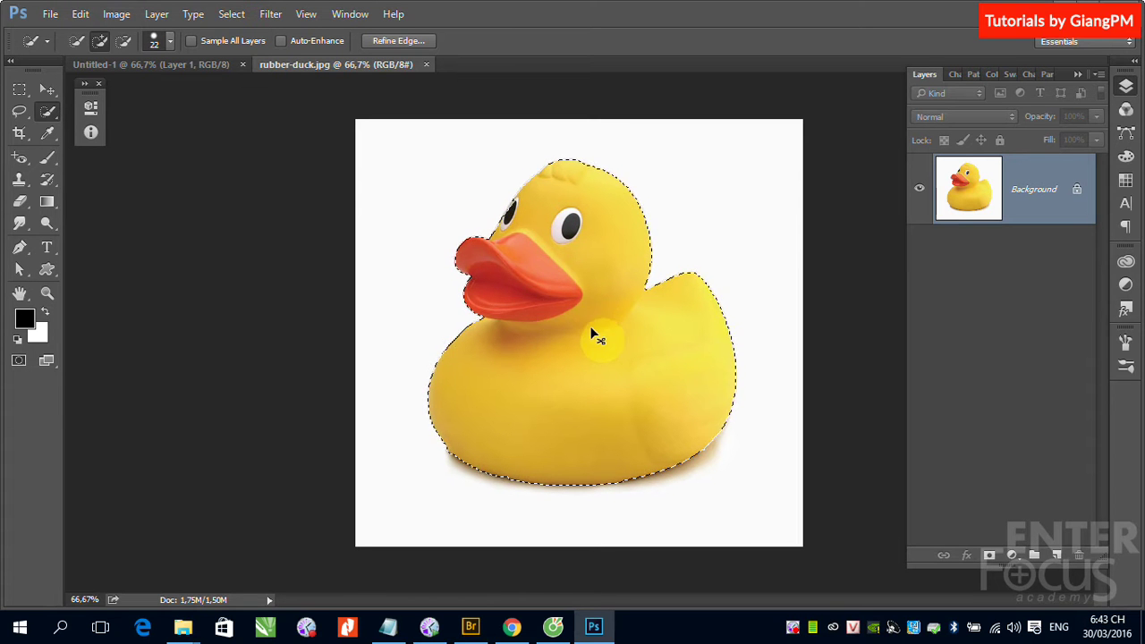
left_click(215, 66)
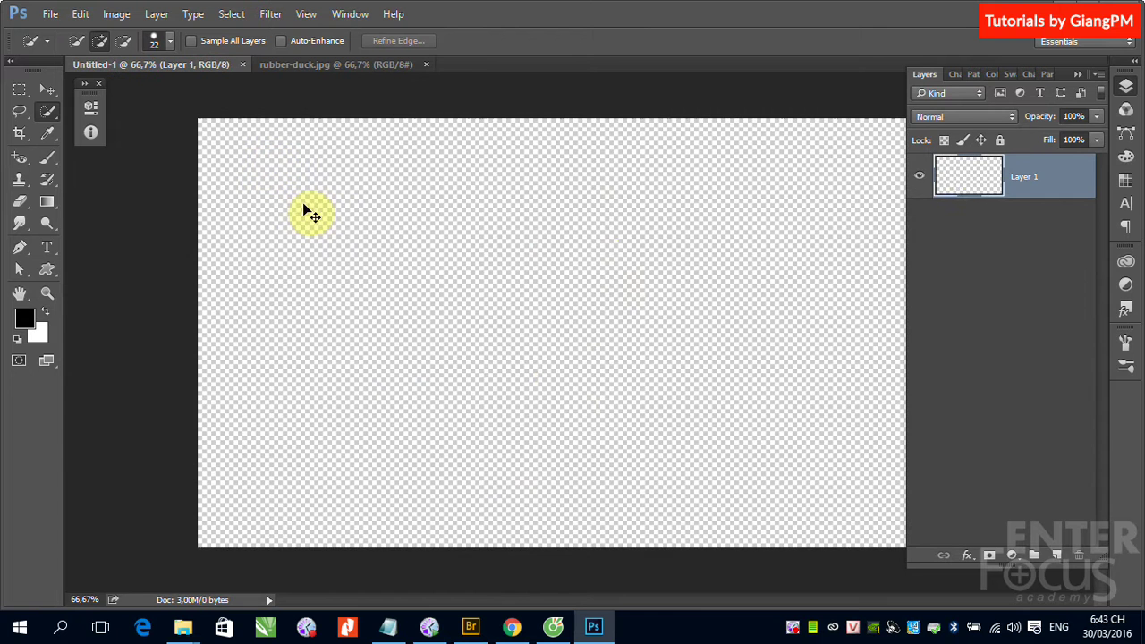
key("ctrl+v")
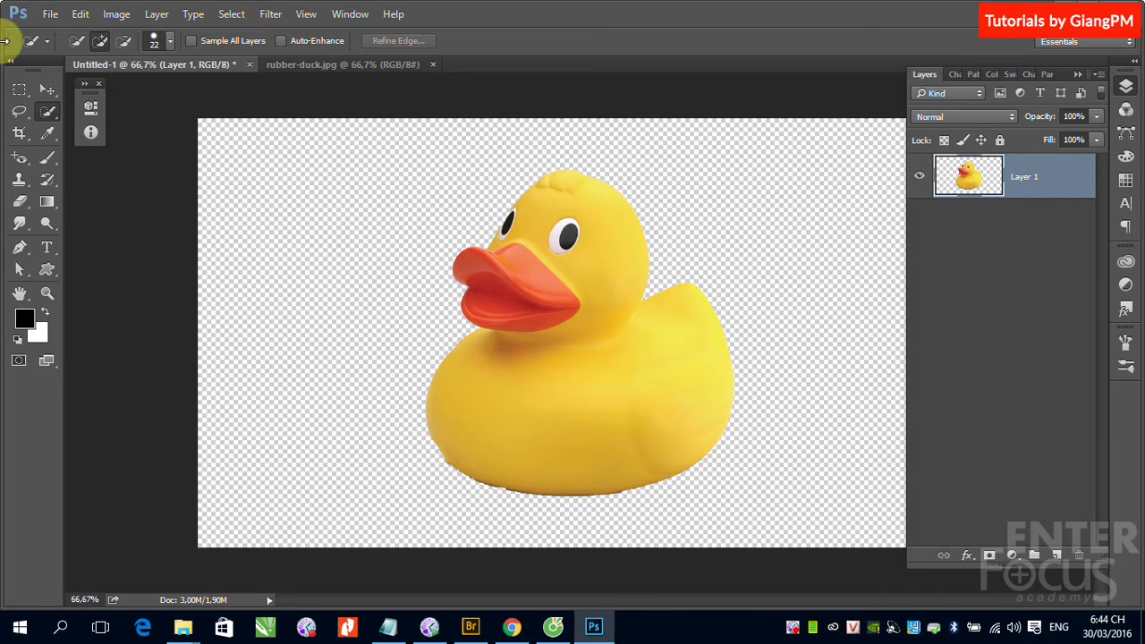
left_click(48, 90)
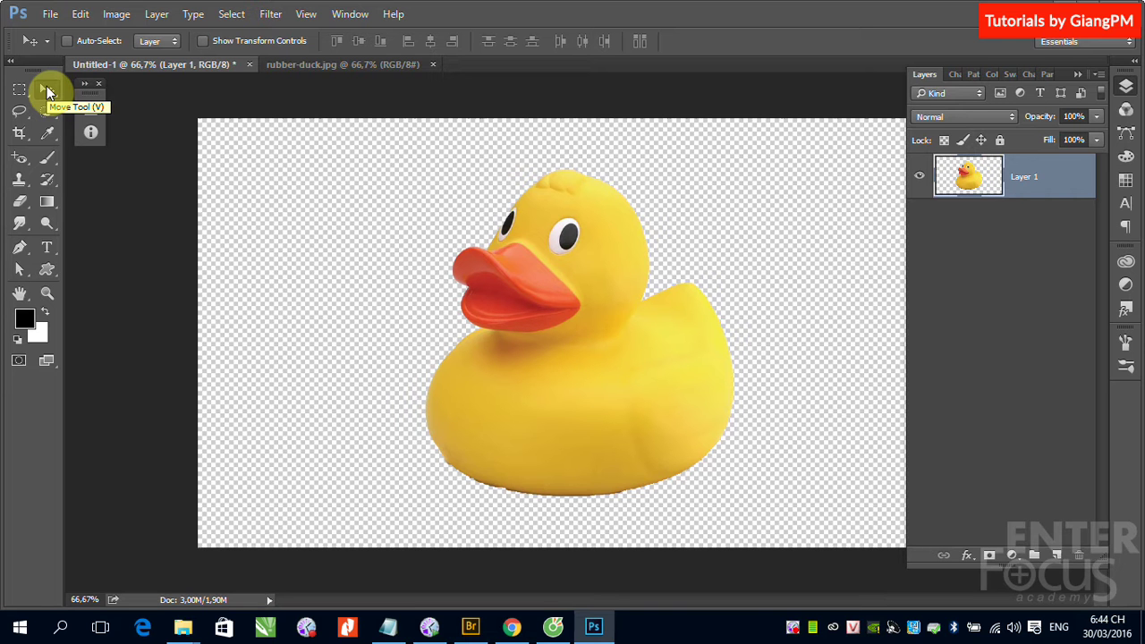
Step: Duplicate Layer 1 with Ctrl+J to create Layer 1 copy above it
left_click(51, 15)
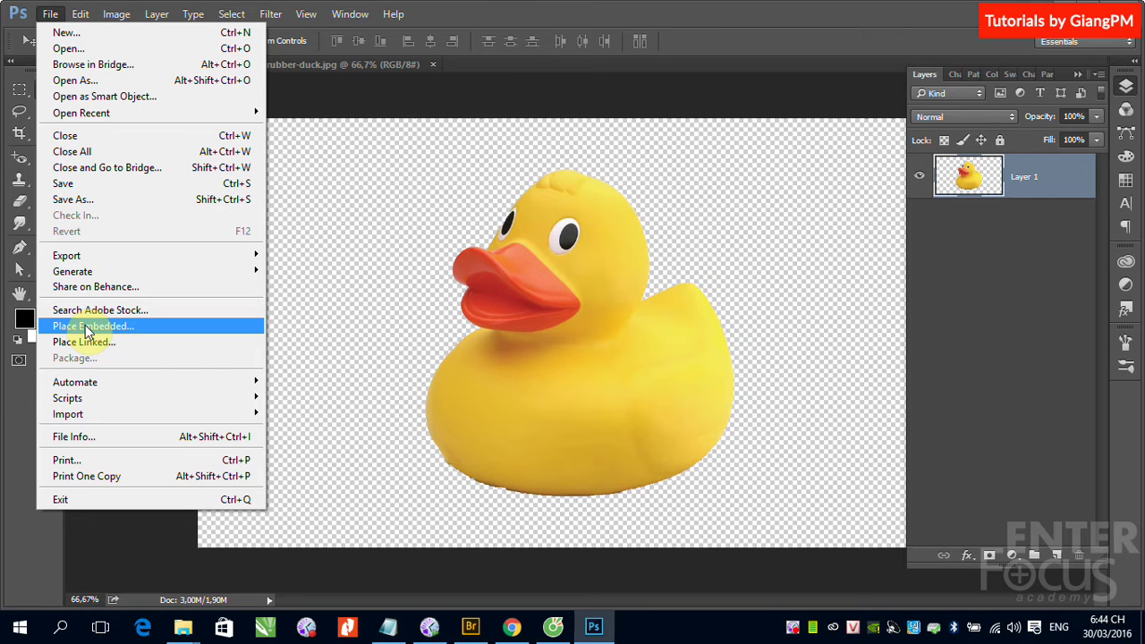
left_click(497, 63)
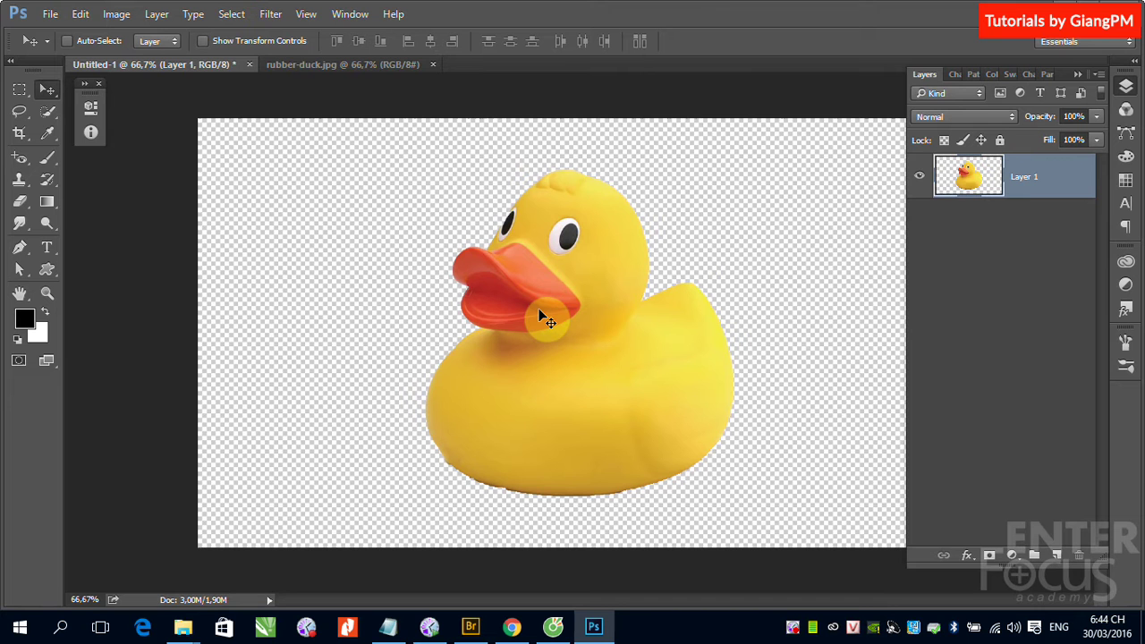
key("ctrl+j")
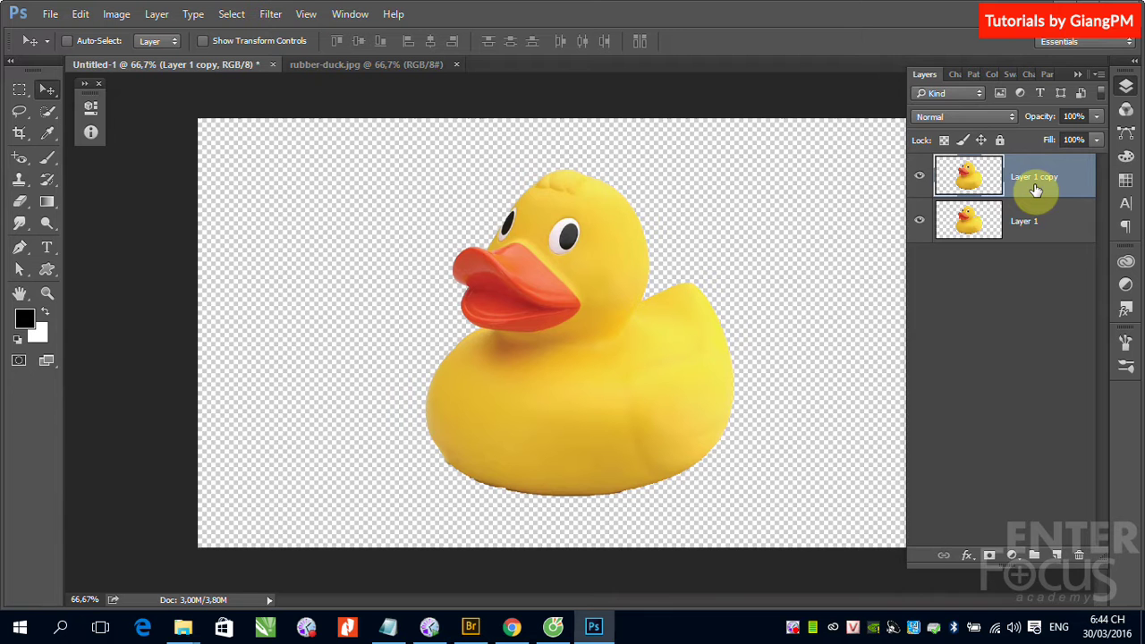
Step: Convert Layer 1 copy to a smart object and pick it on the canvas
right_click(1035, 188)
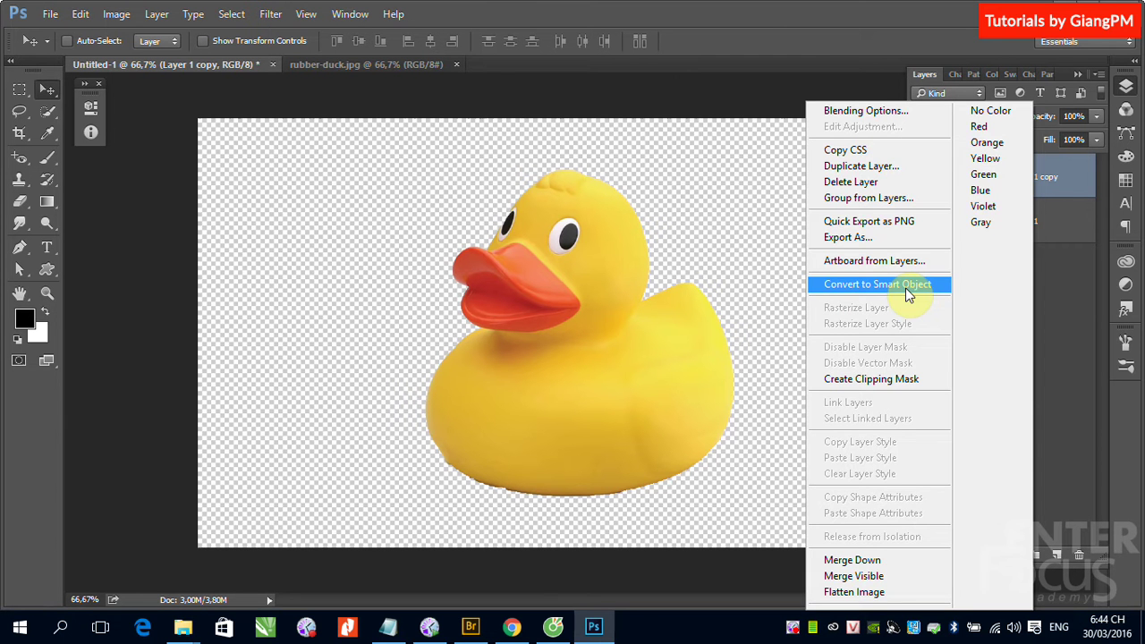
left_click(906, 287)
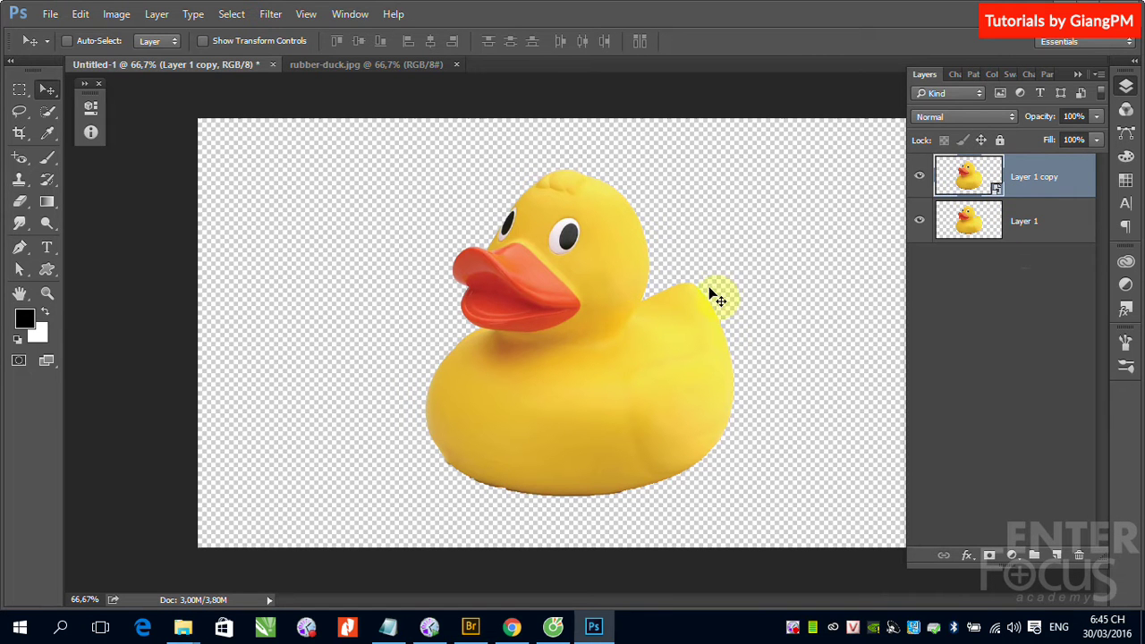
right_click(592, 262)
left_click(632, 274)
Step: Test-move the copy duck right, undo it, and select both duck layers
left_click_drag(585, 258, 745, 266)
left_click_drag(653, 271, 654, 272)
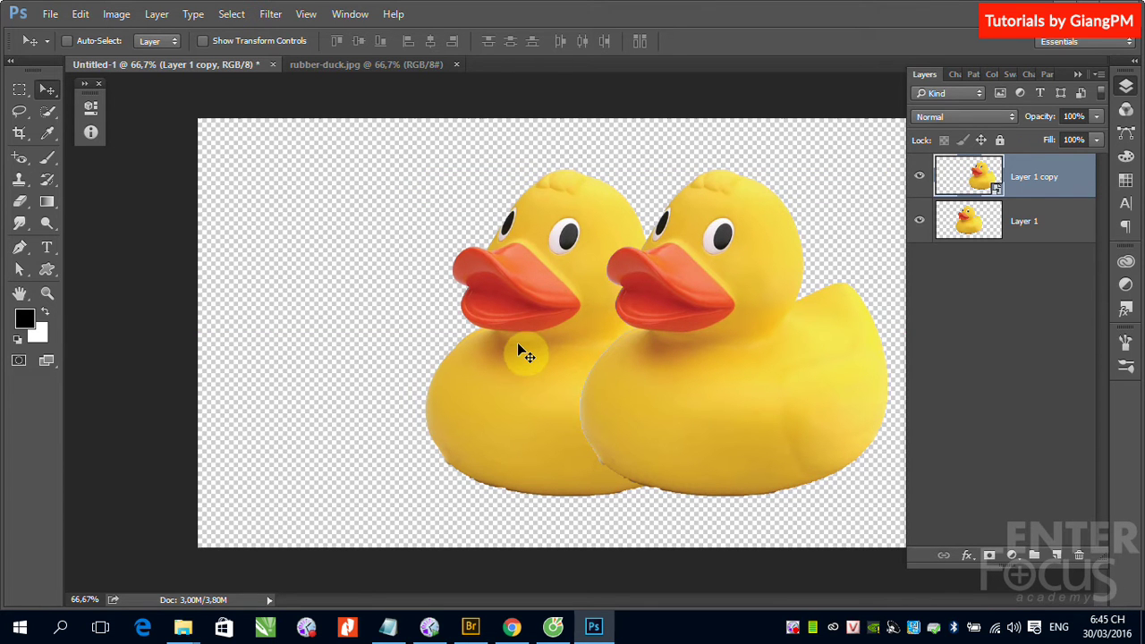
key("ctrl+z")
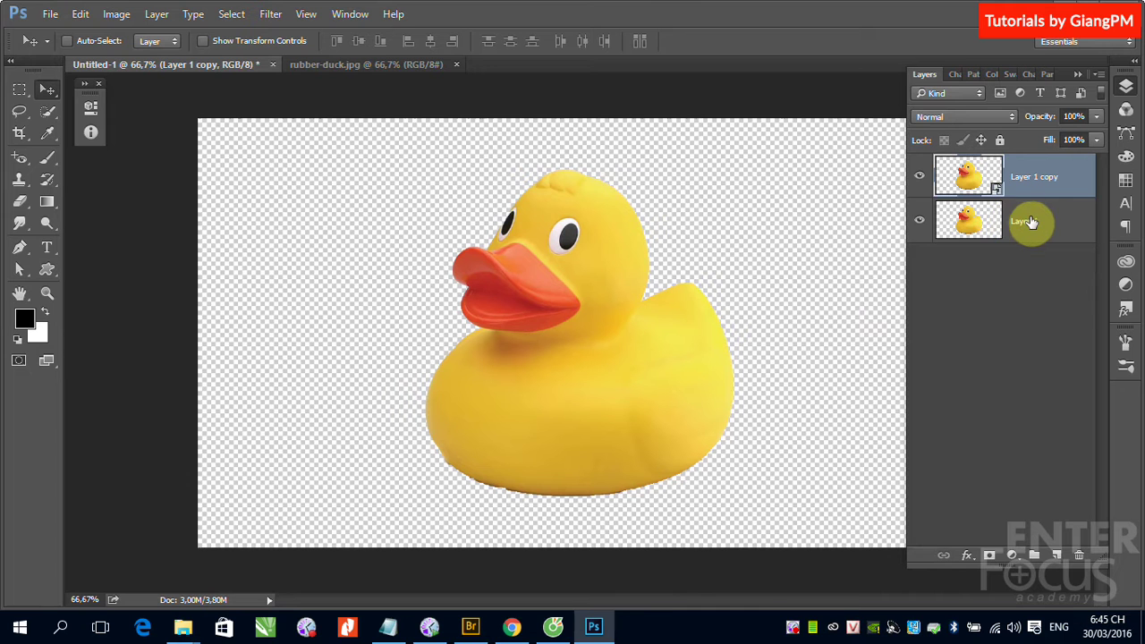
left_click(1030, 223, "shift")
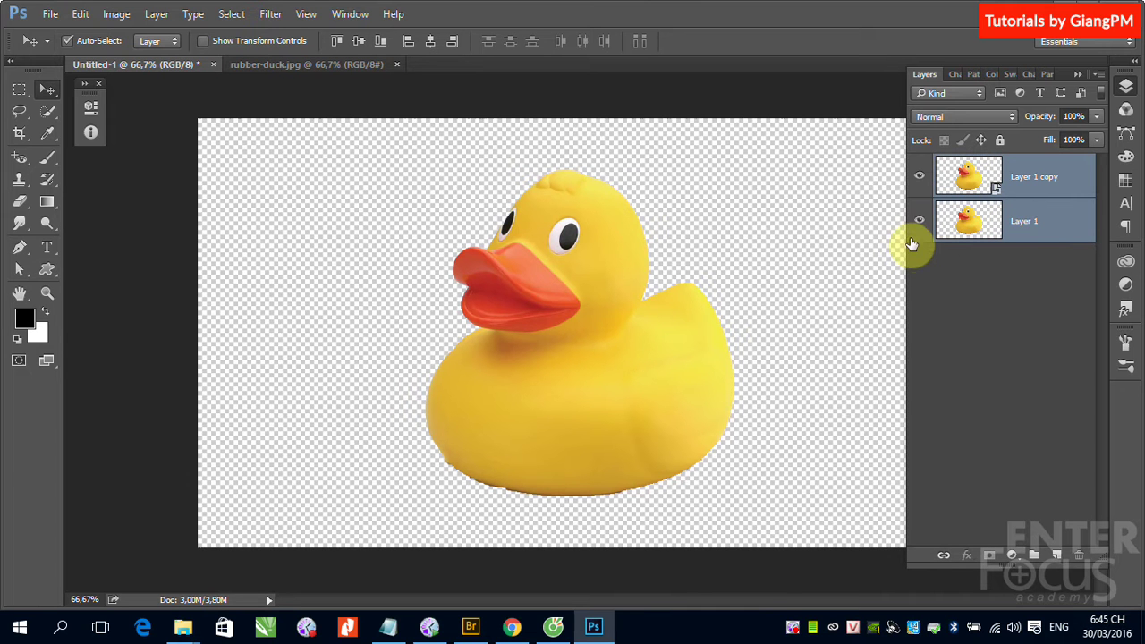
Step: Free-transform both duck layers down to a 2×2 pixel square and commit
key("ctrl+t")
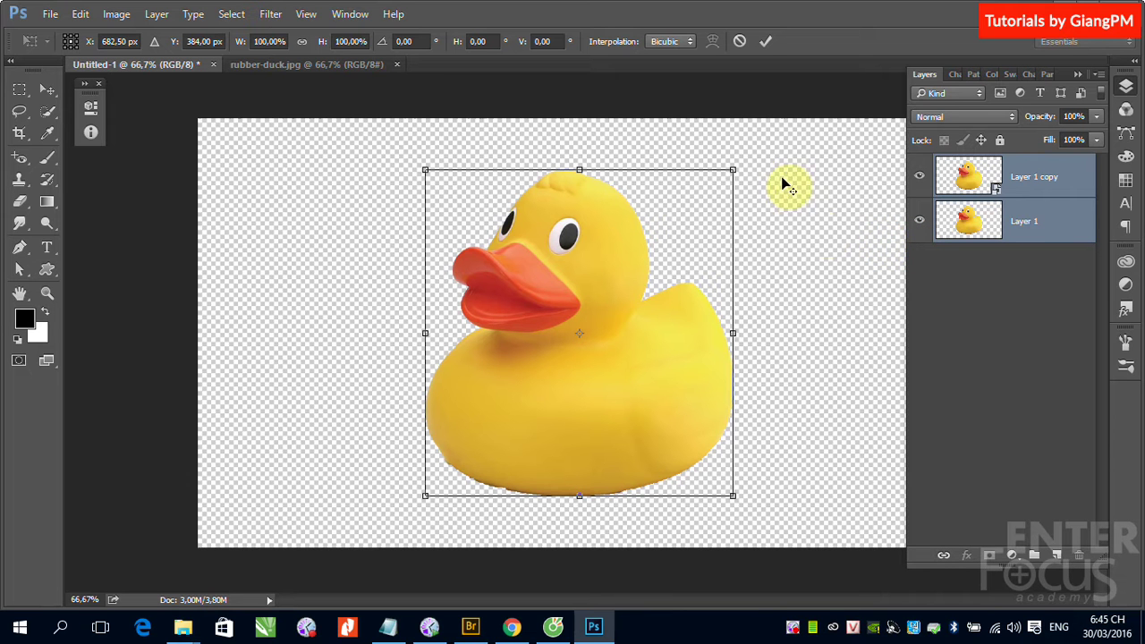
mouse_move(732, 169)
left_mouse_down()
mouse_move(599, 314)
mouse_move(626, 362)
left_mouse_up()
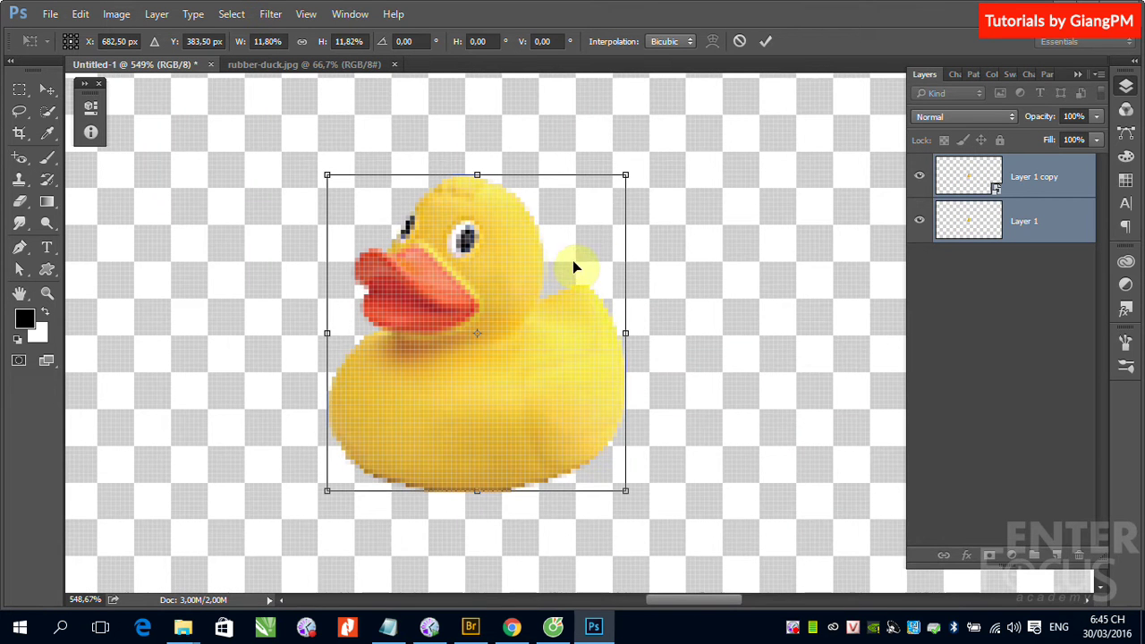
mouse_move(624, 175)
left_mouse_down()
mouse_move(594, 227)
mouse_move(476, 316)
left_mouse_up()
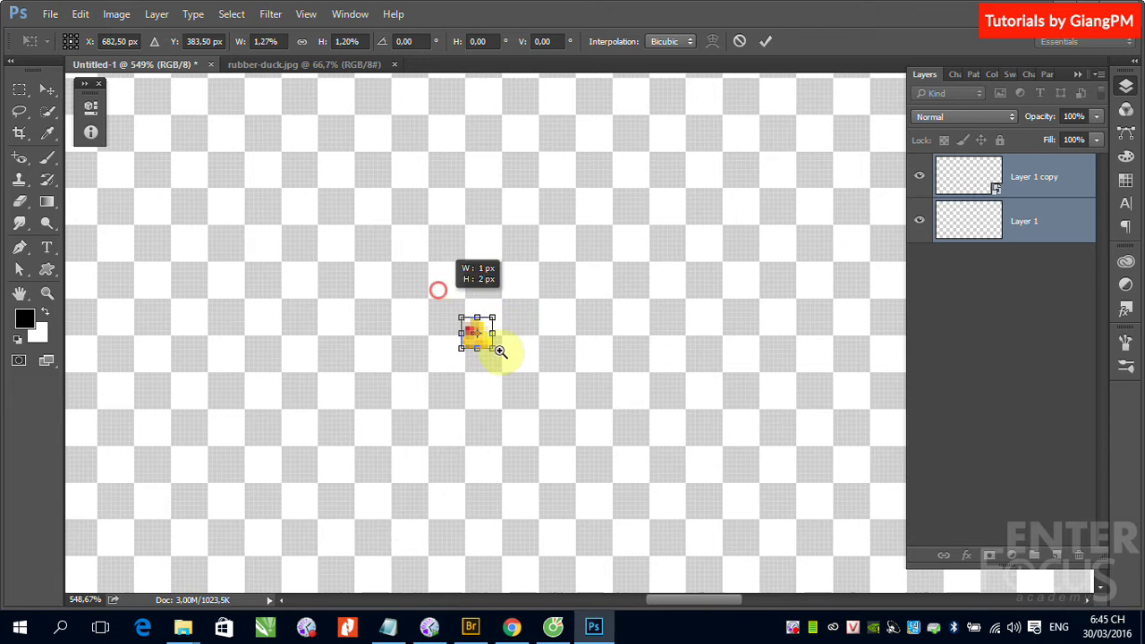
scroll(501, 353, "up", 5)
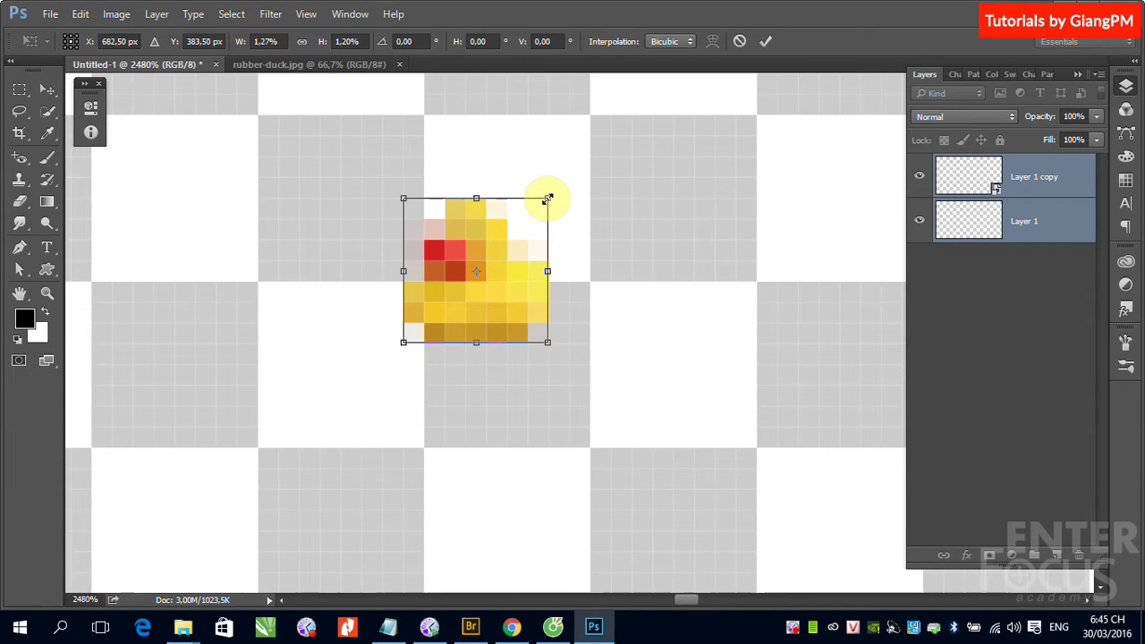
left_click_drag(548, 198, 502, 253)
key("Right")
key("Down")
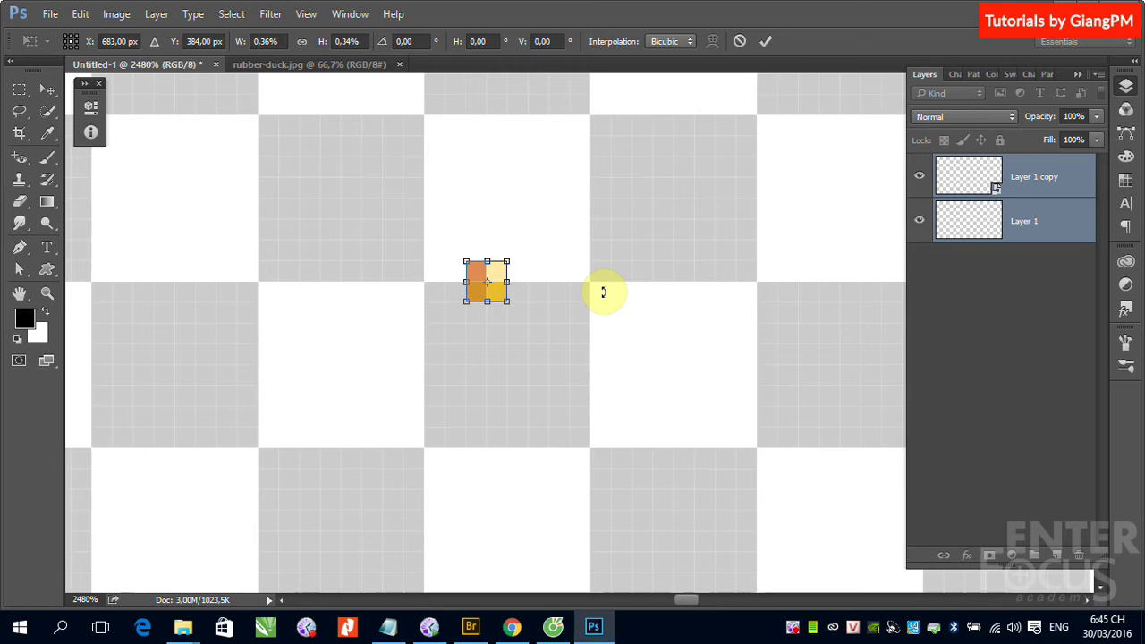
key("Return")
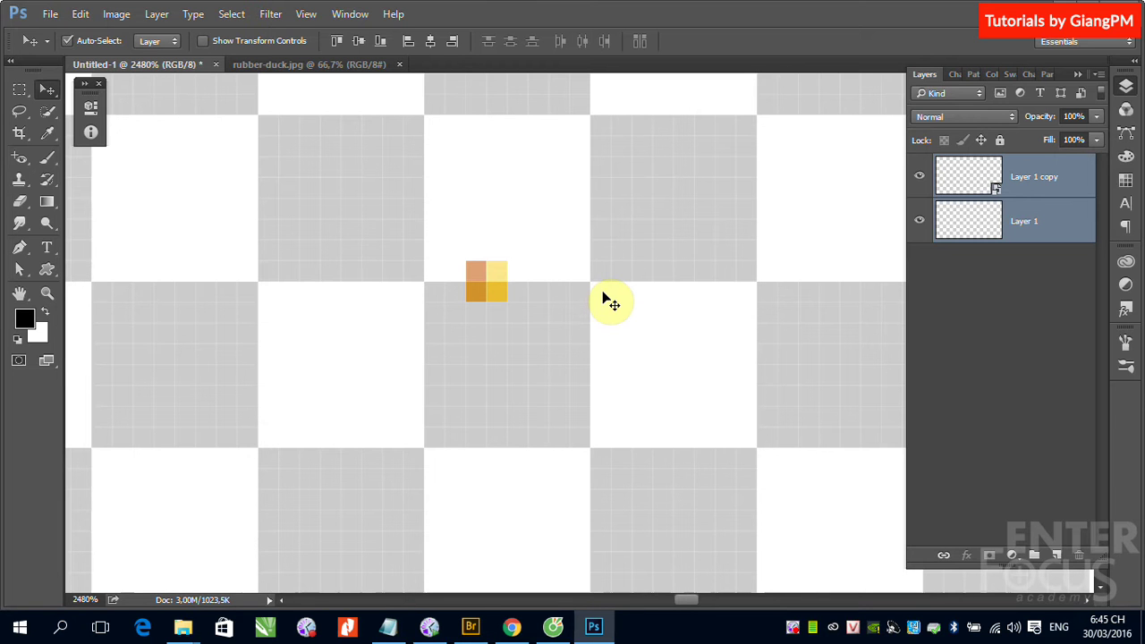
key("ctrl+t")
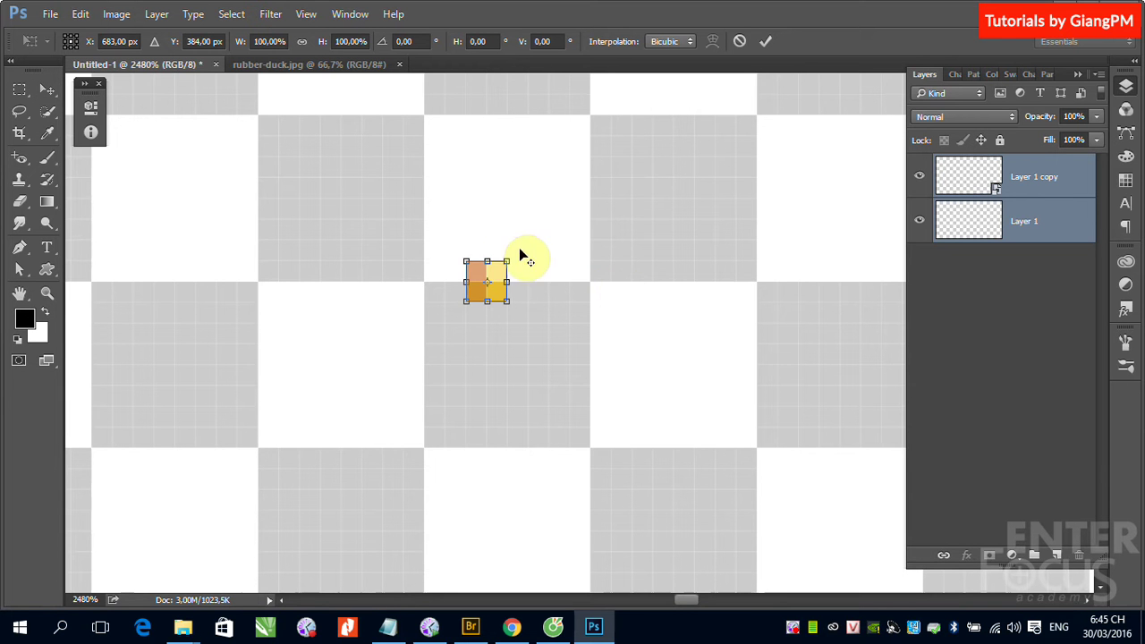
Step: Scale the tiny square back up to about 506 px, commit, and deselect both layers
mouse_move(506, 262)
left_mouse_down()
mouse_move(784, 151)
mouse_move(779, 167)
left_mouse_up()
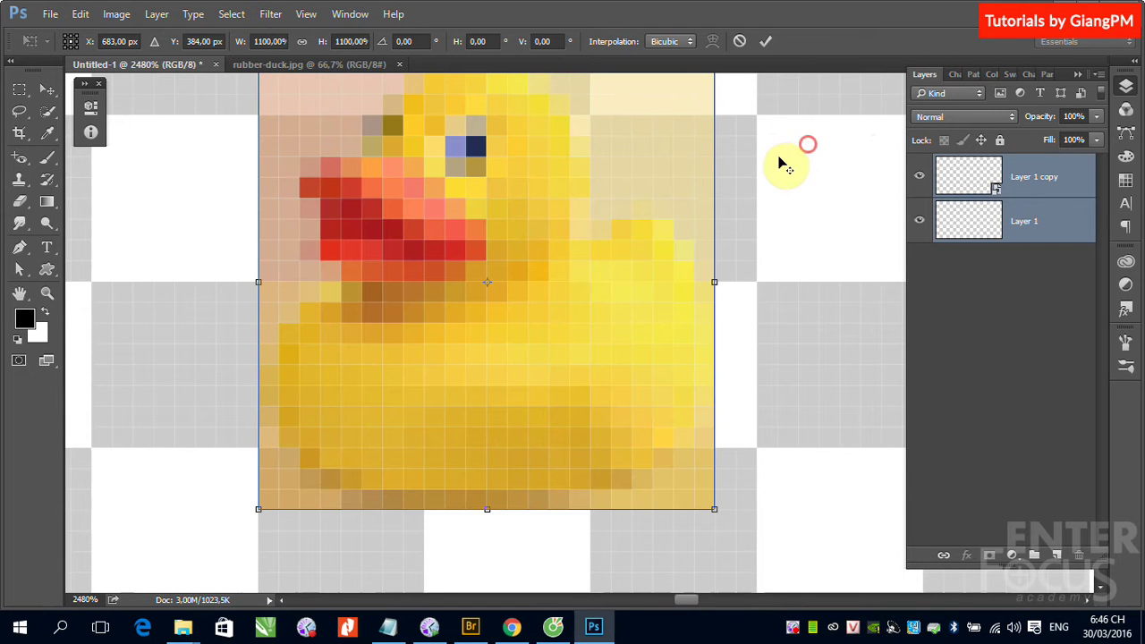
key("ctrl+minus")
key("ctrl+minus")
key("ctrl+minus")
key("ctrl+minus")
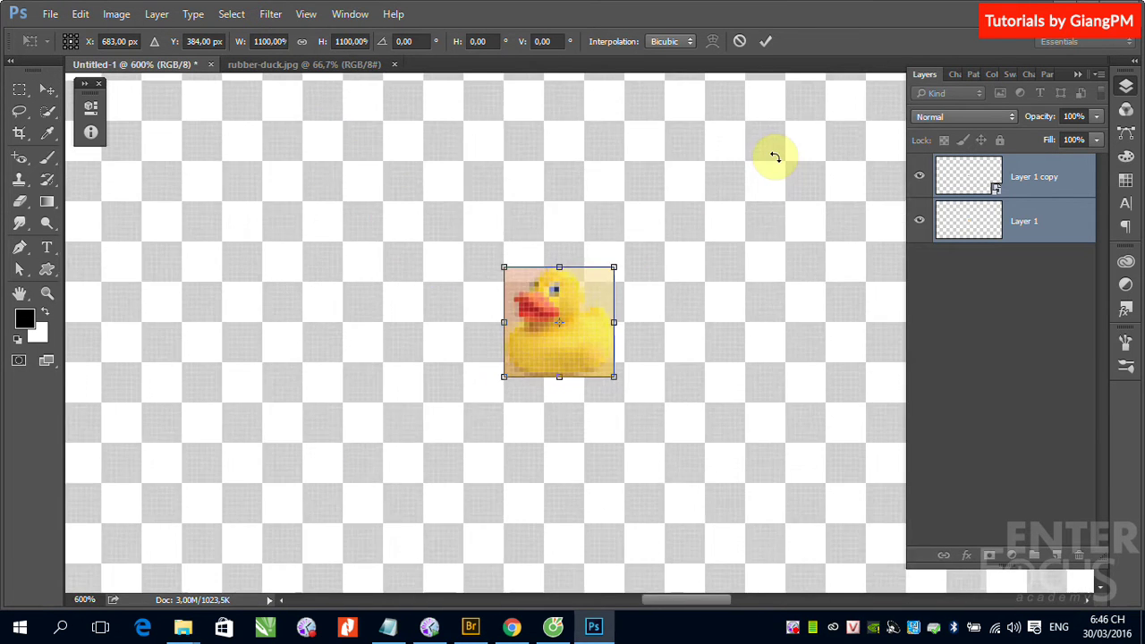
key("ctrl+minus")
key("ctrl+minus")
key("ctrl+minus")
key("ctrl+minus")
key("ctrl+minus")
key("ctrl+minus")
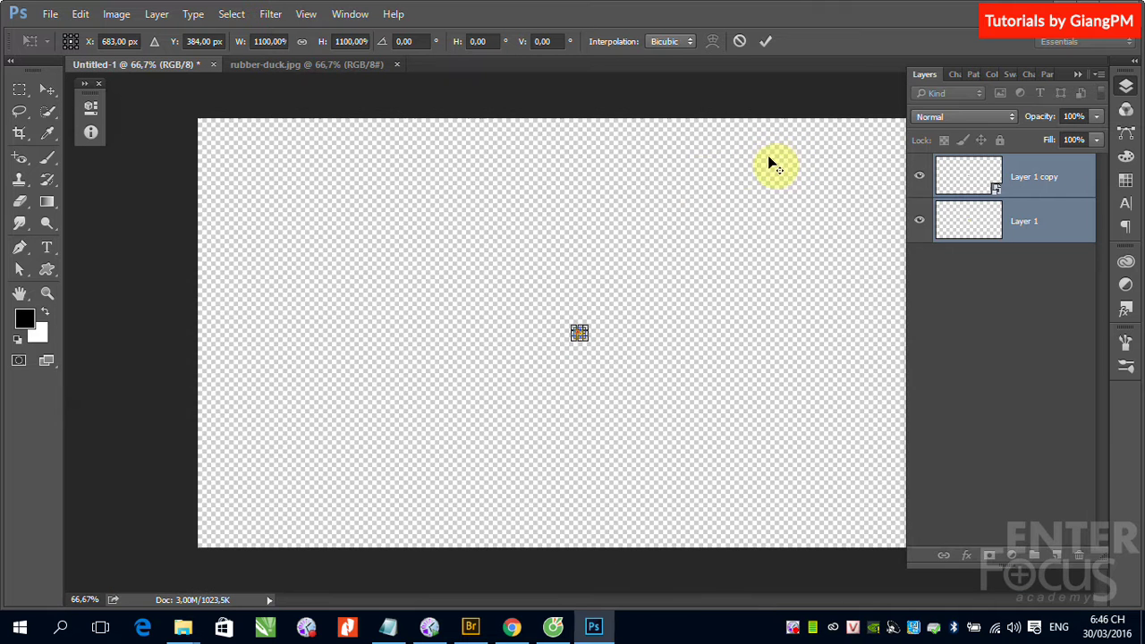
left_click_drag(587, 325, 813, 205)
key("Return")
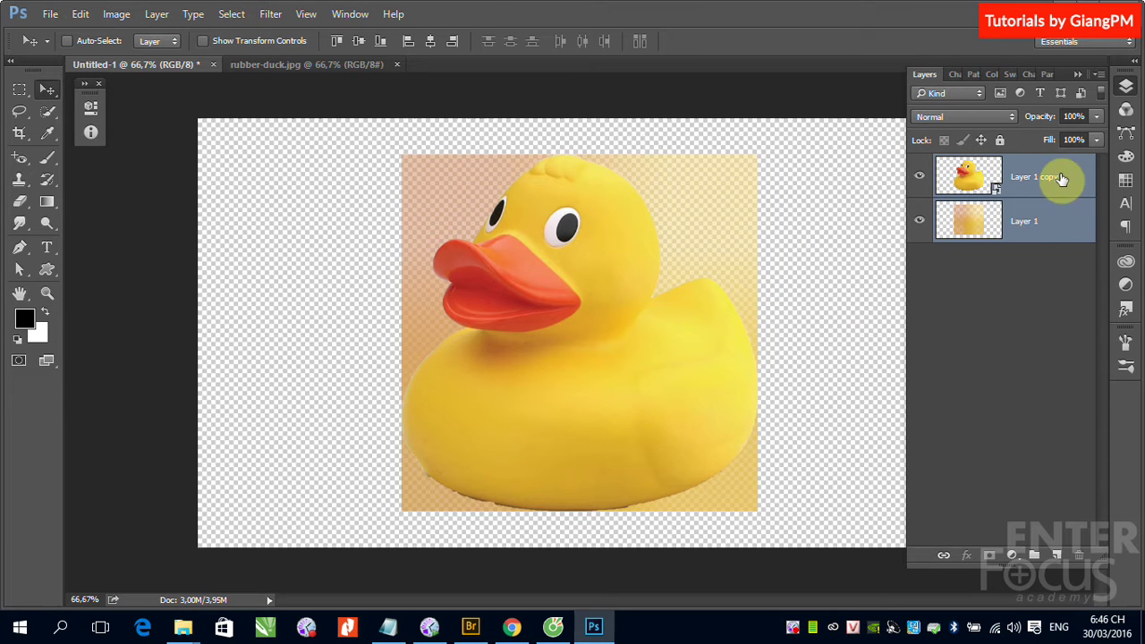
left_click(1044, 289)
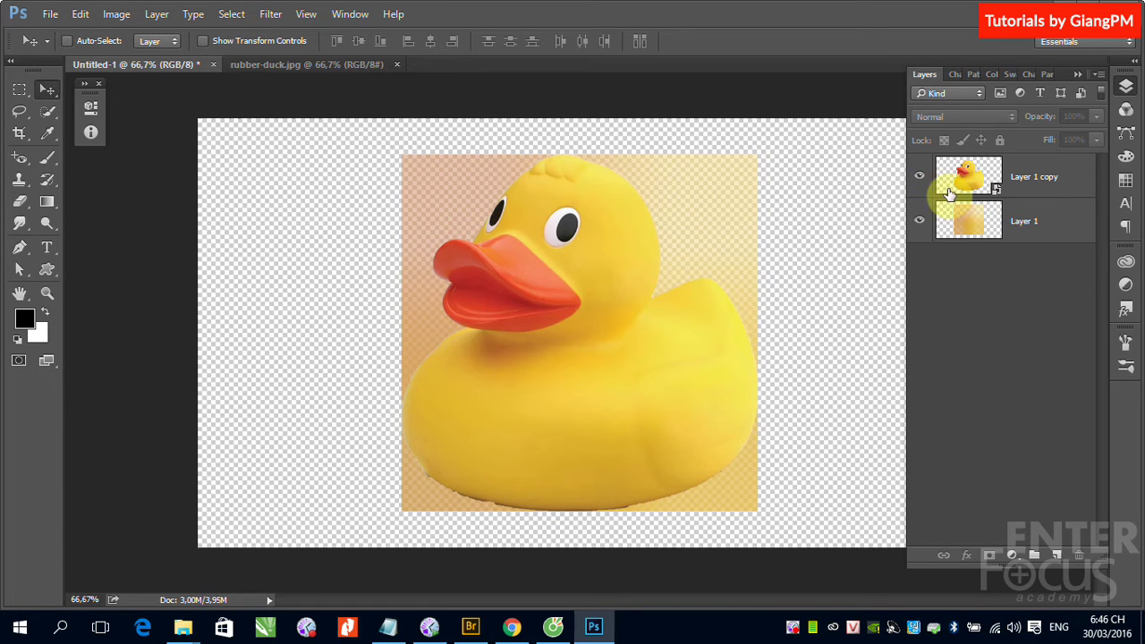
Step: Hide Layer 1 so only the crisp smart-object Layer 1 copy is visible
left_click(919, 177)
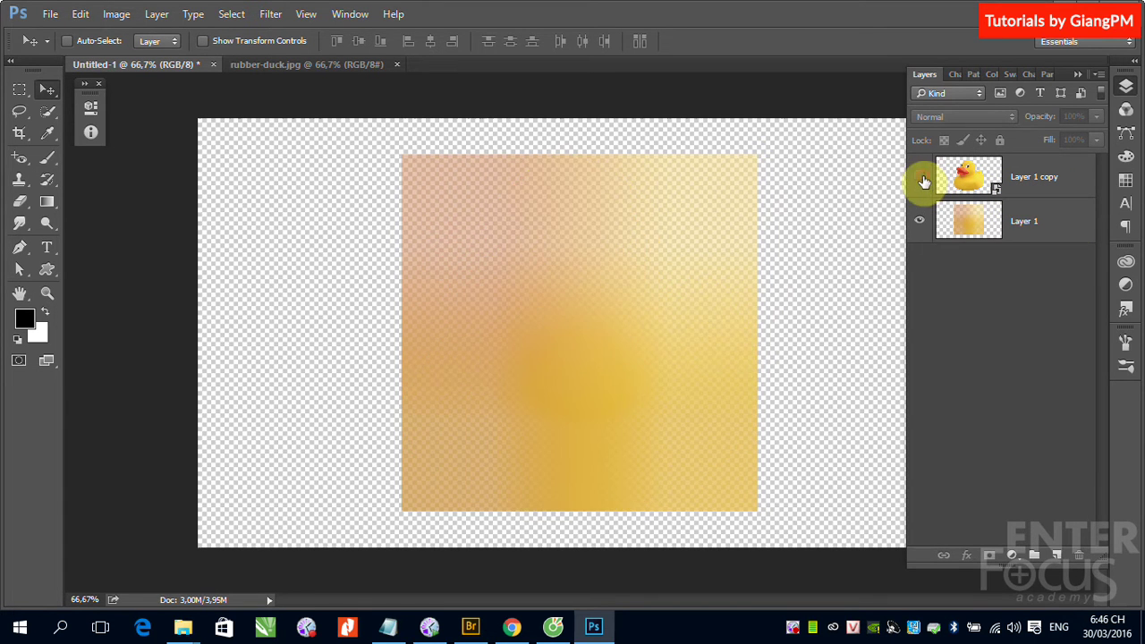
left_click(1042, 232)
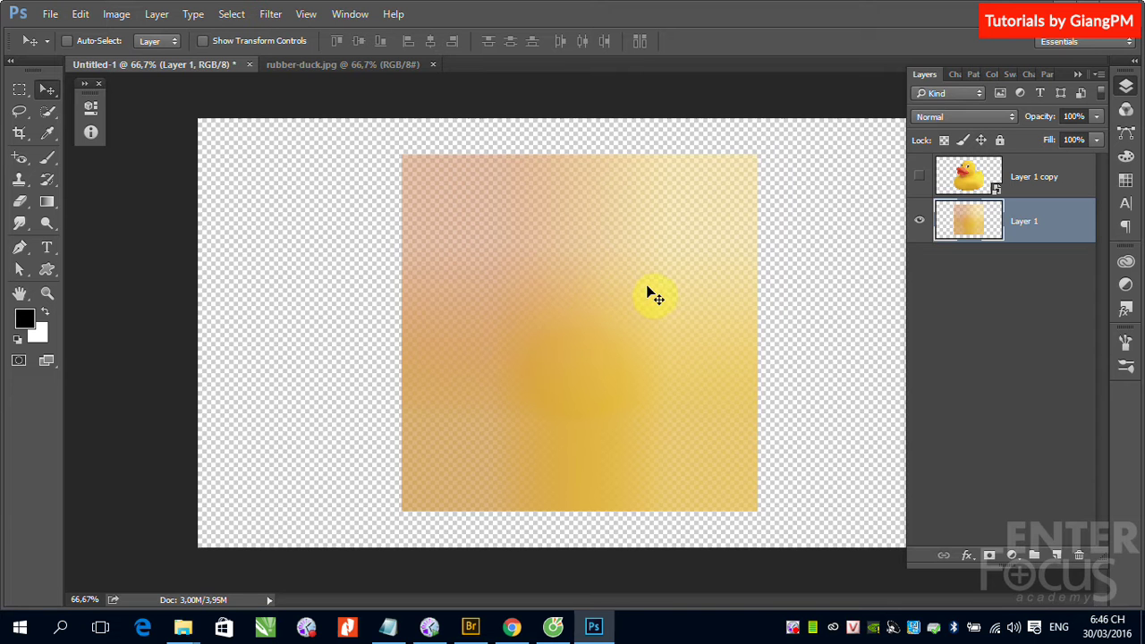
left_click(919, 176)
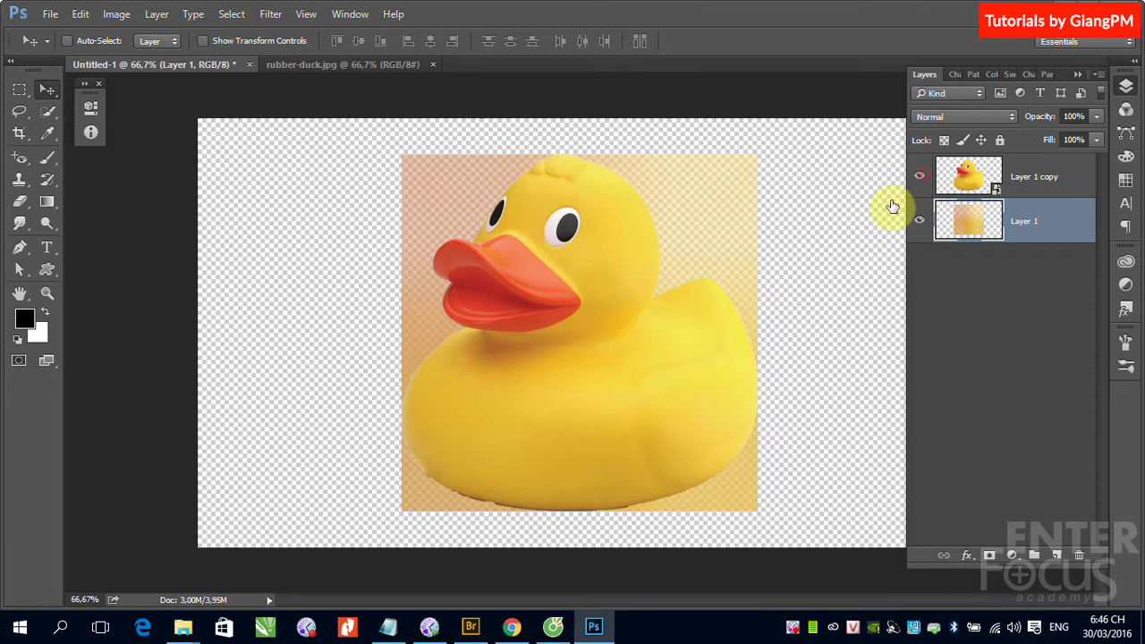
left_click(919, 220)
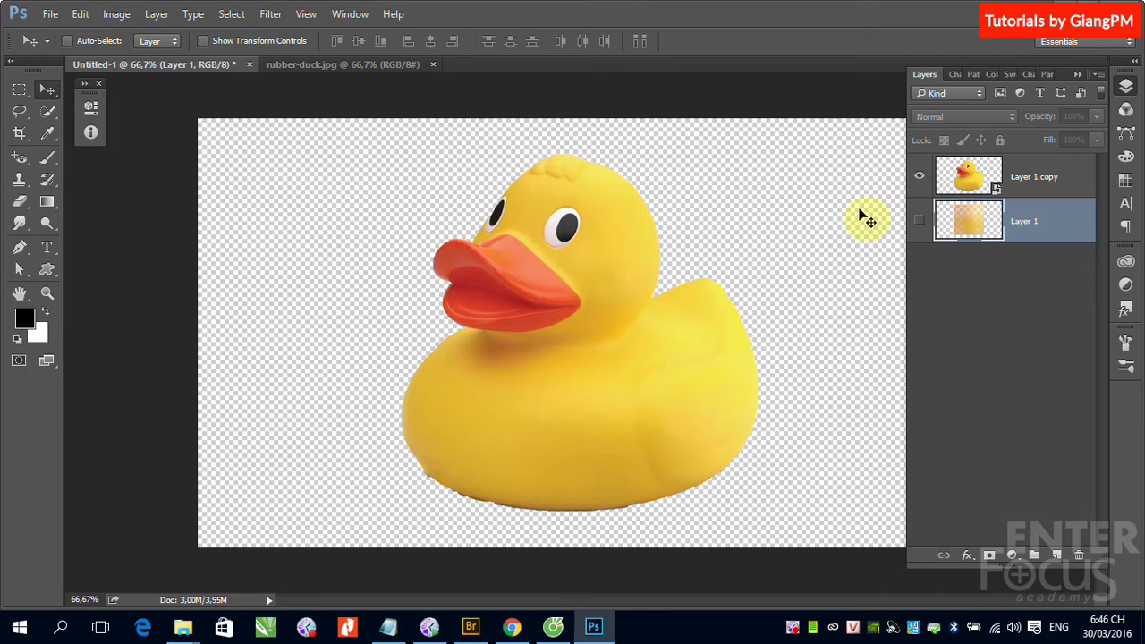
Step: Show Layer 1 and hide Layer 1 copy, leaving only the blurry duck
left_click(919, 219)
left_click(918, 176)
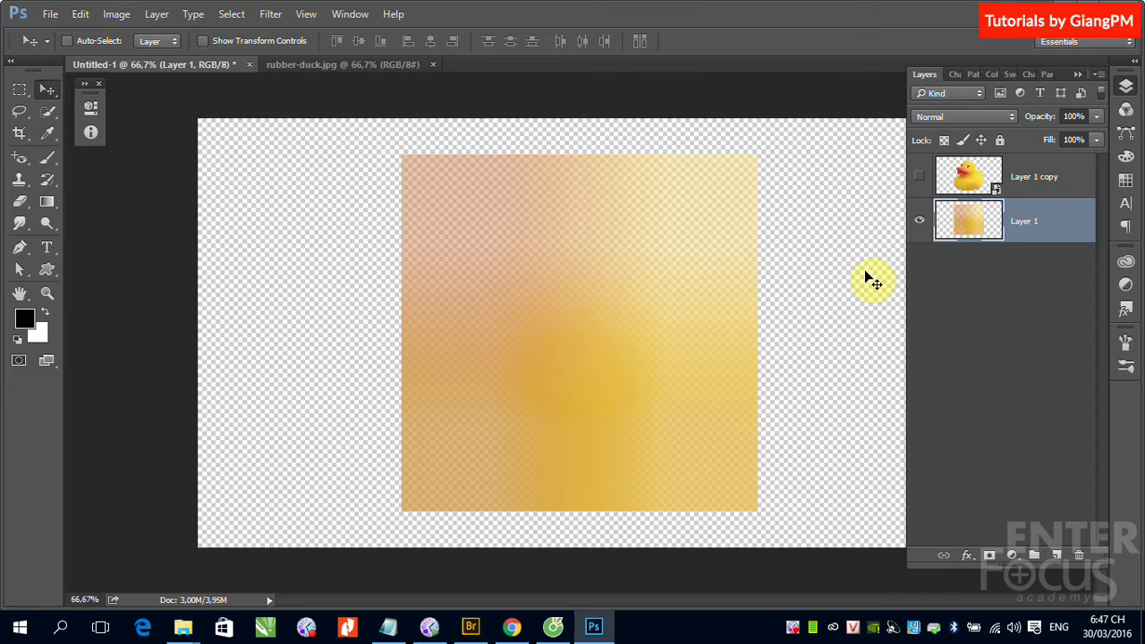
Step: Show and select Layer 1 copy, then hide Layer 1 again
left_click(919, 176)
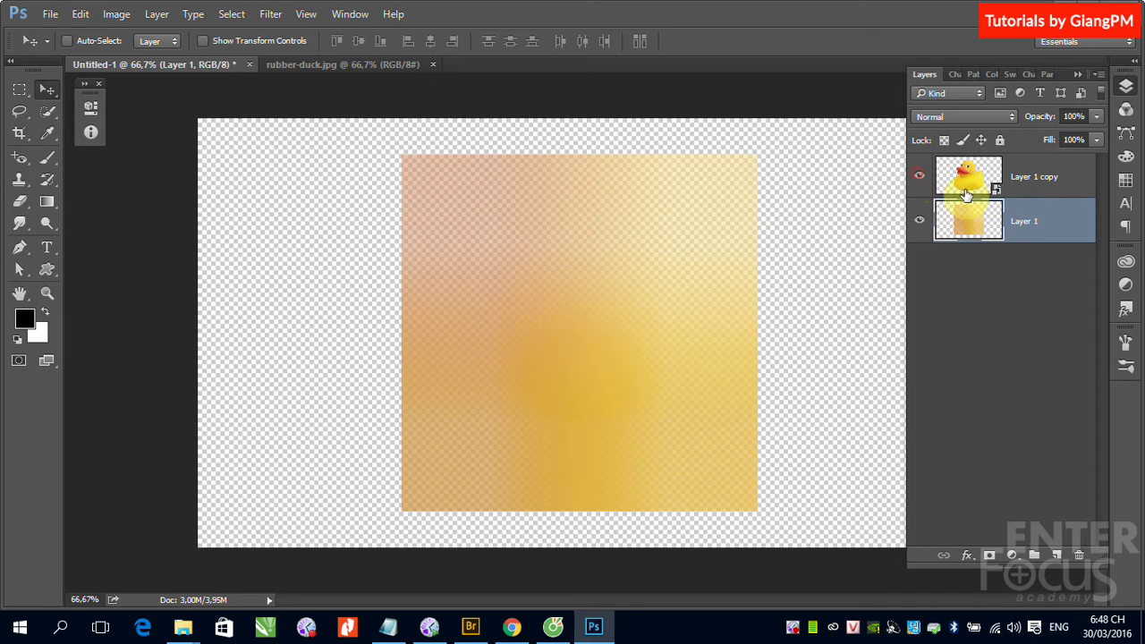
left_click(1030, 177)
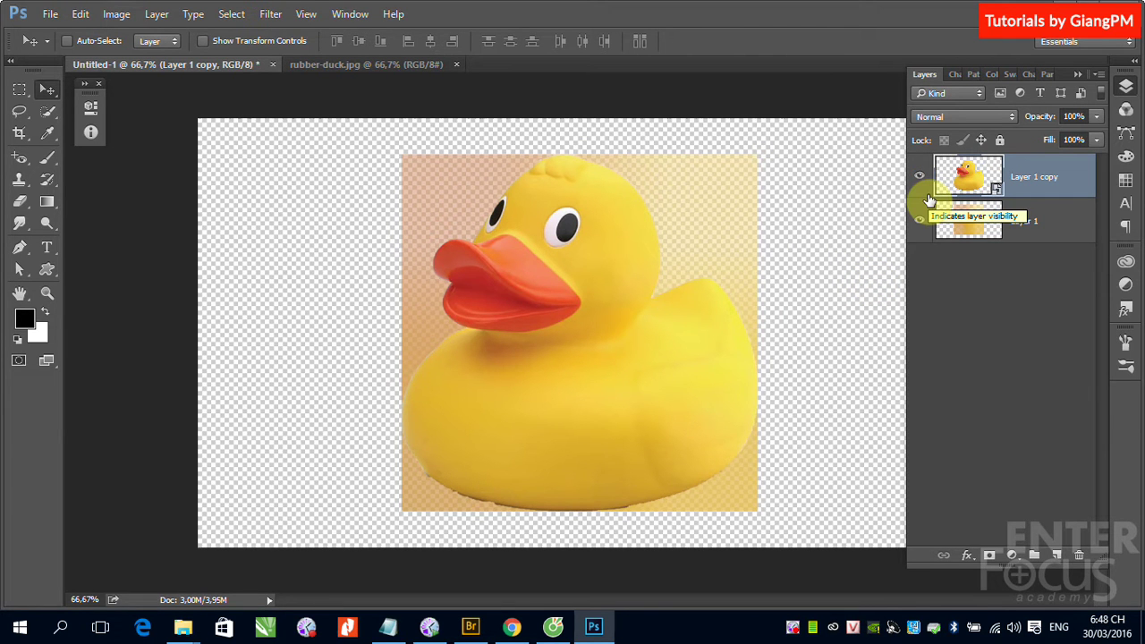
left_click(921, 222)
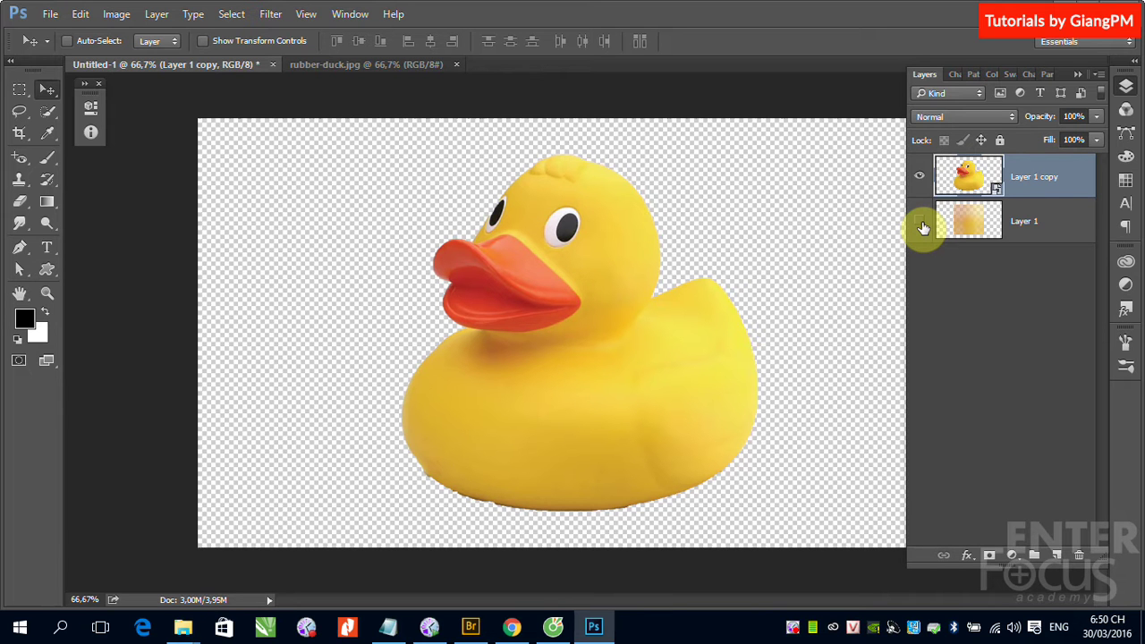
Step: Show the blurred Layer 1 again and drag the duck layer to the right
left_click(920, 221)
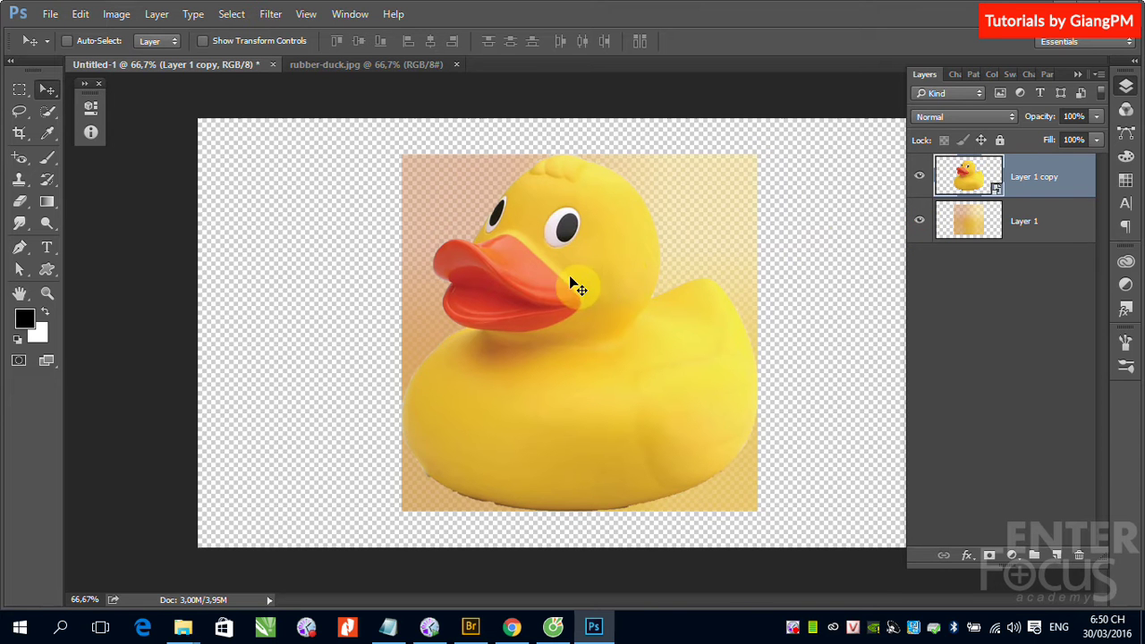
right_click(577, 262)
left_click(615, 273)
left_click_drag(626, 281, 829, 288)
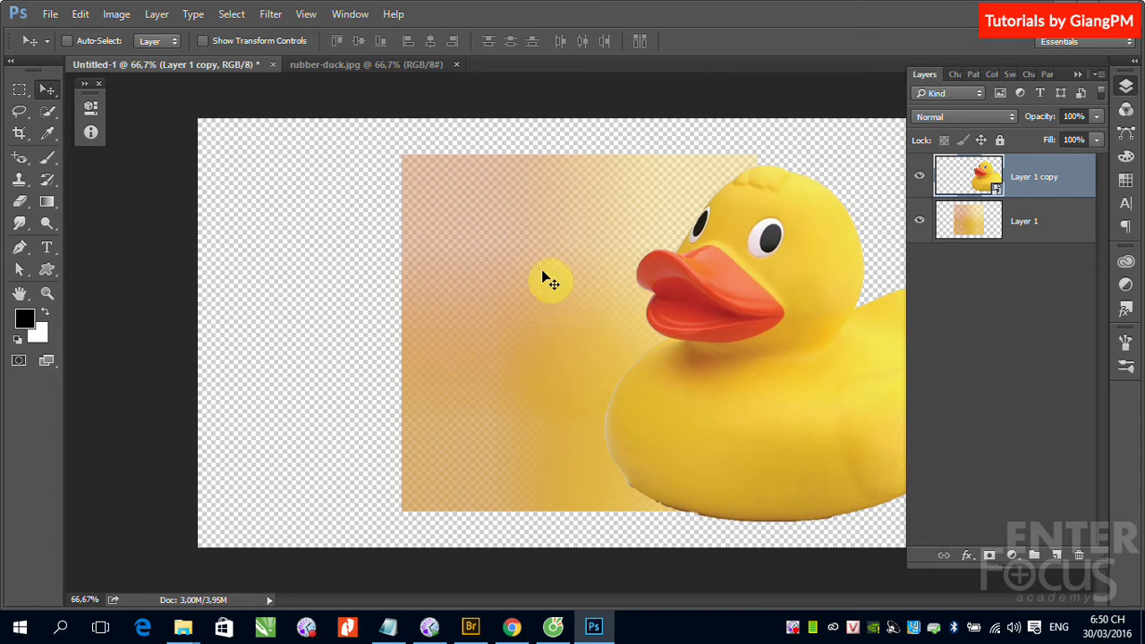
Step: Move the blurred square left and the duck back so they partly overlap, then take the Brush tool
right_click(524, 273)
left_click(558, 282)
left_click_drag(510, 294, 417, 286)
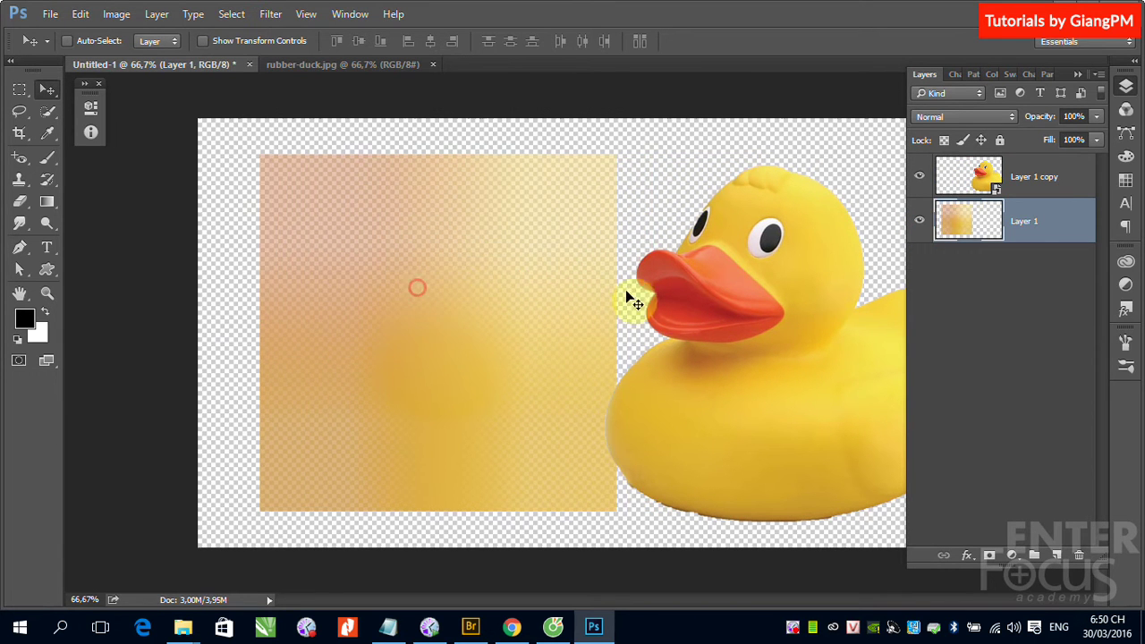
right_click(707, 317)
left_click(761, 325)
left_click_drag(738, 327, 642, 326)
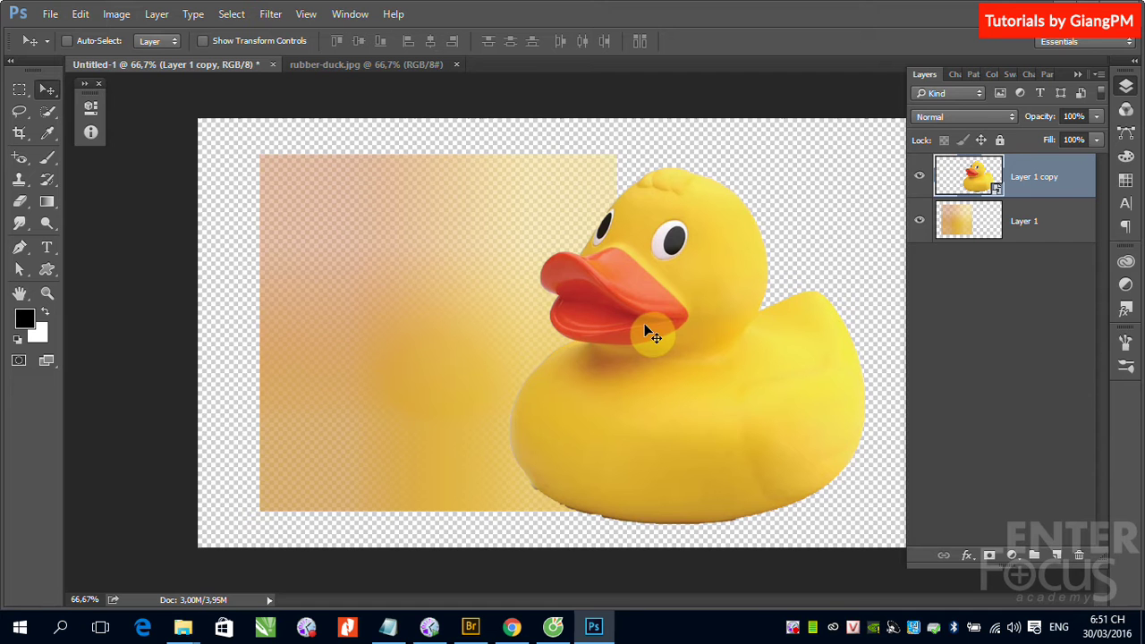
left_click(47, 158)
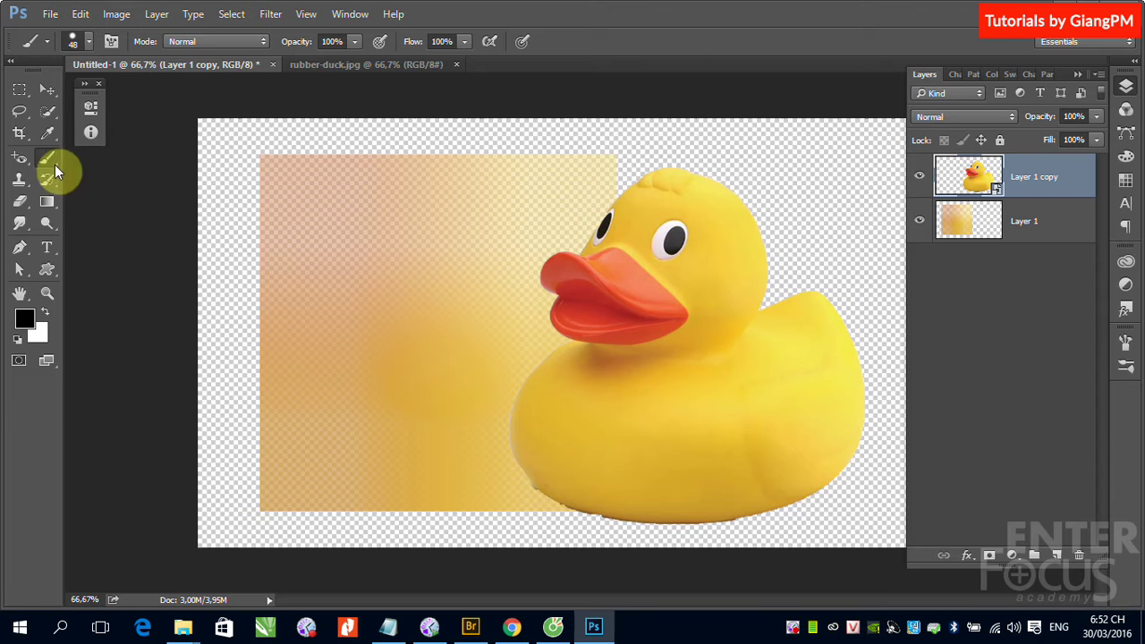
left_click(19, 179)
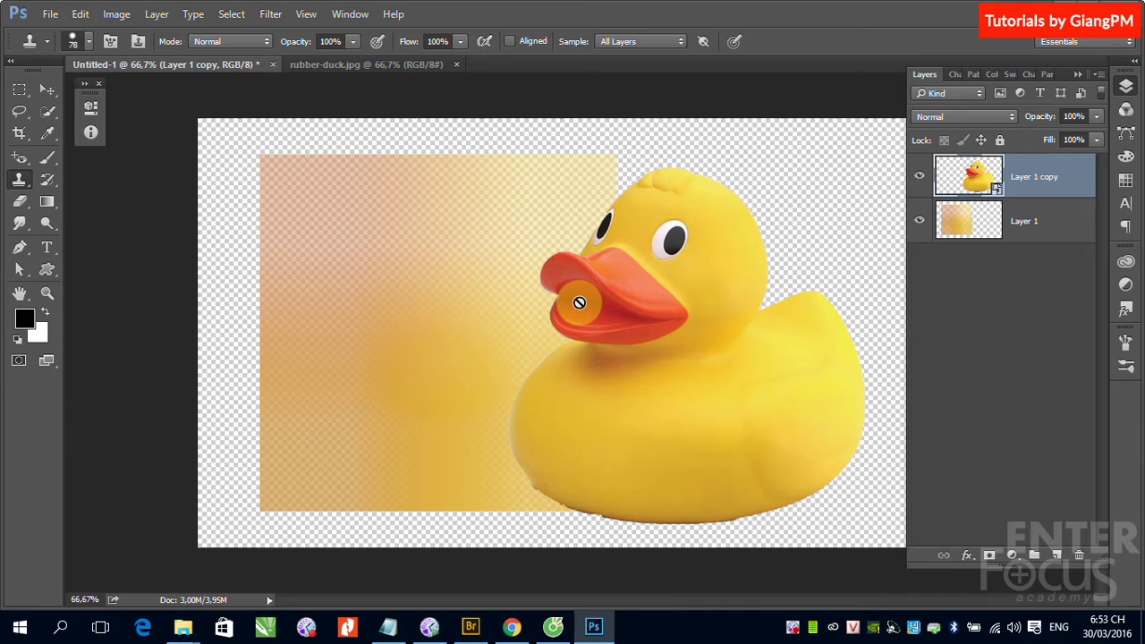
left_click(46, 89)
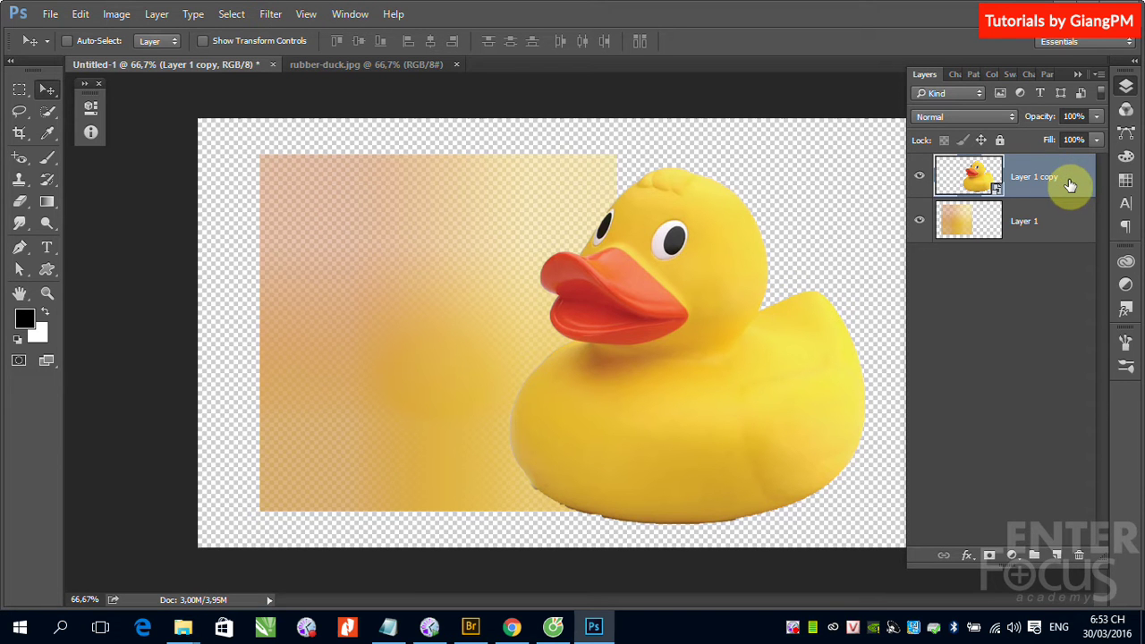
Step: Open the duck smart object's contents as Layer 1 copy.psb, close rubber-duck.jpg, and take the Brush tool
right_click(1070, 182)
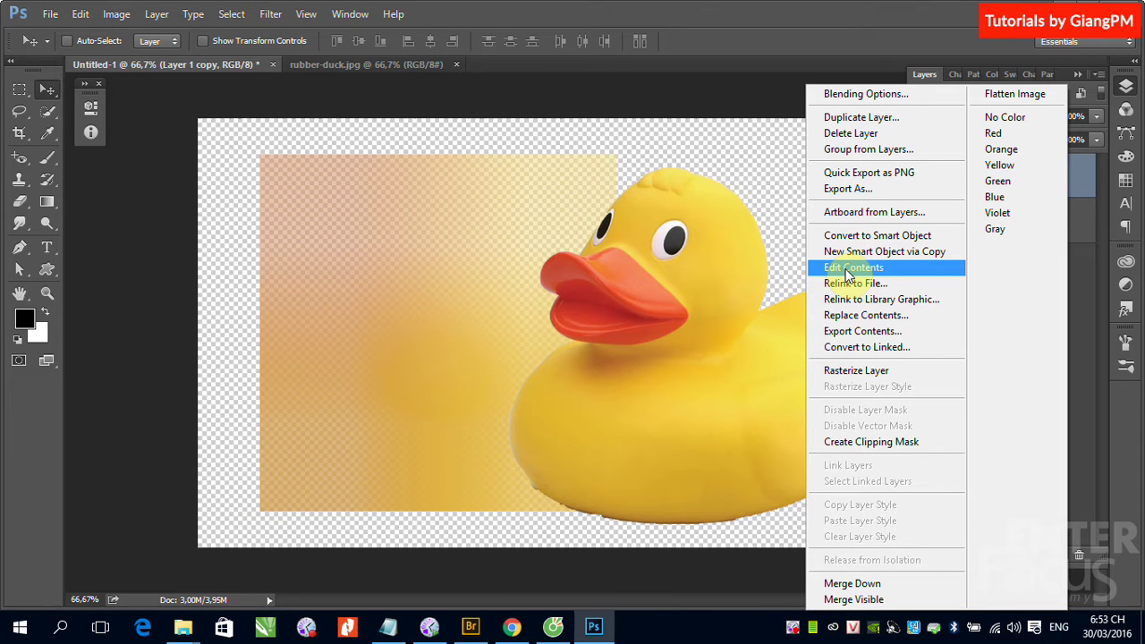
left_click(849, 270)
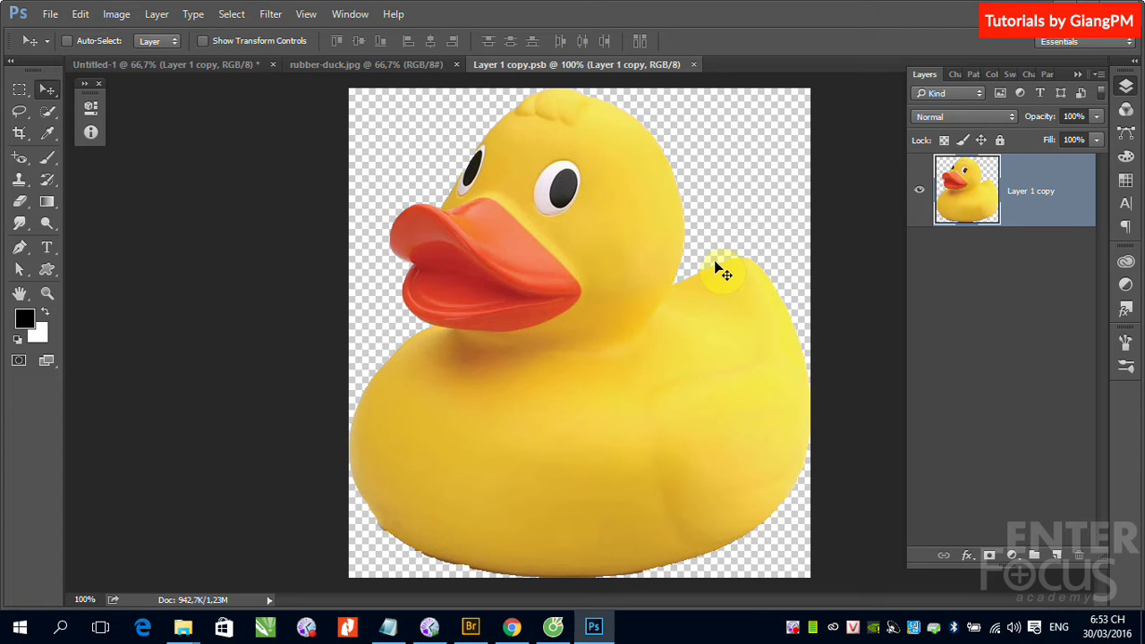
left_click(373, 61)
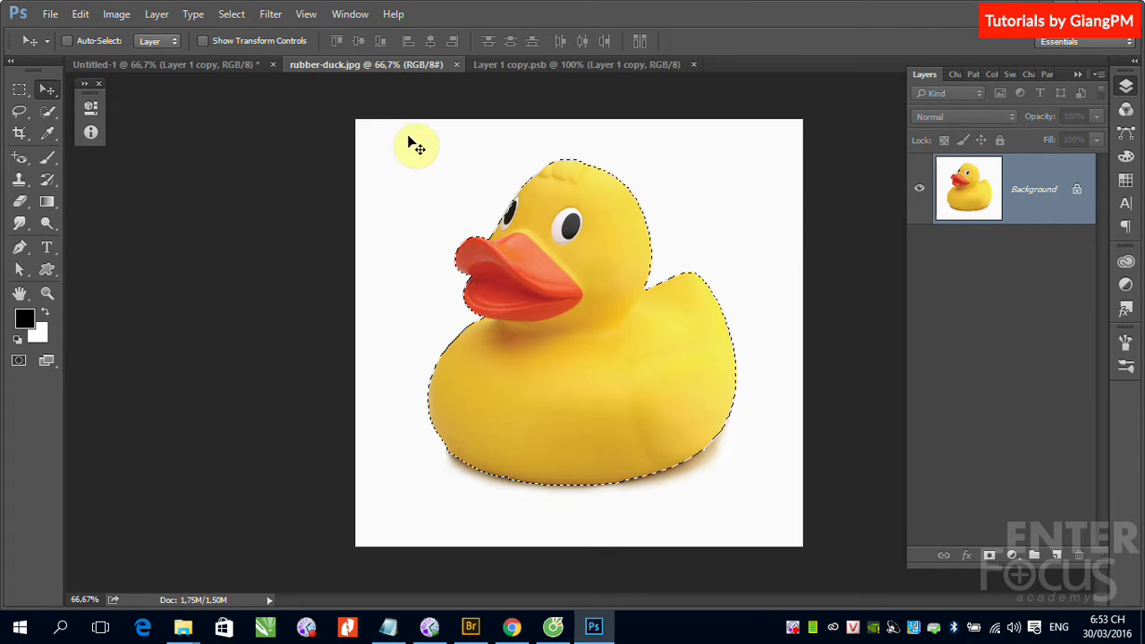
left_click(457, 64)
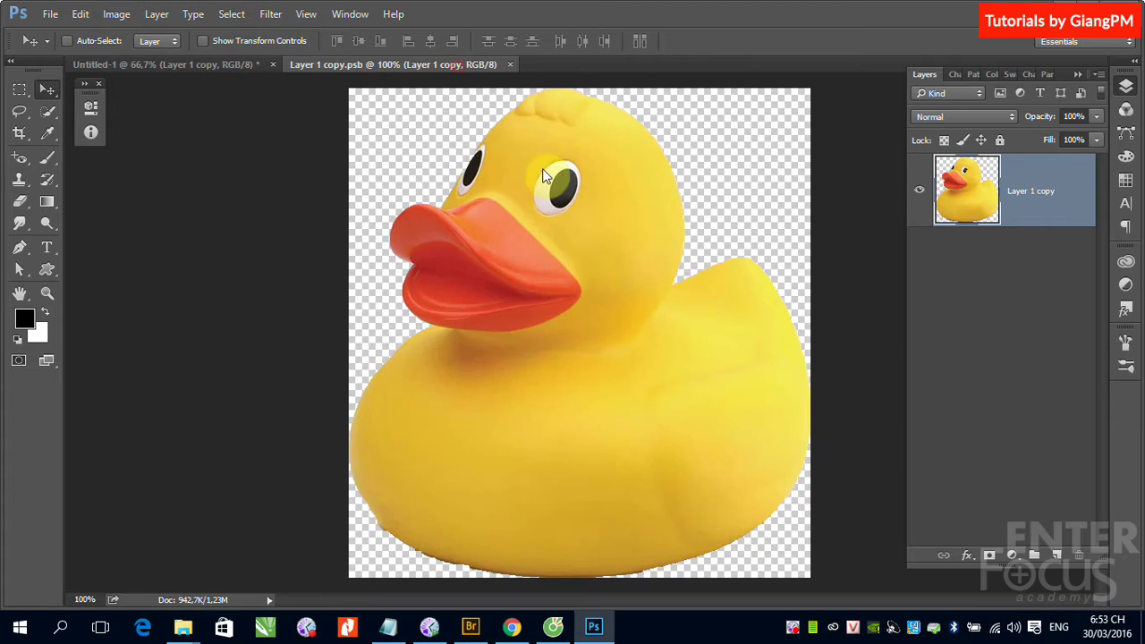
left_click(219, 65)
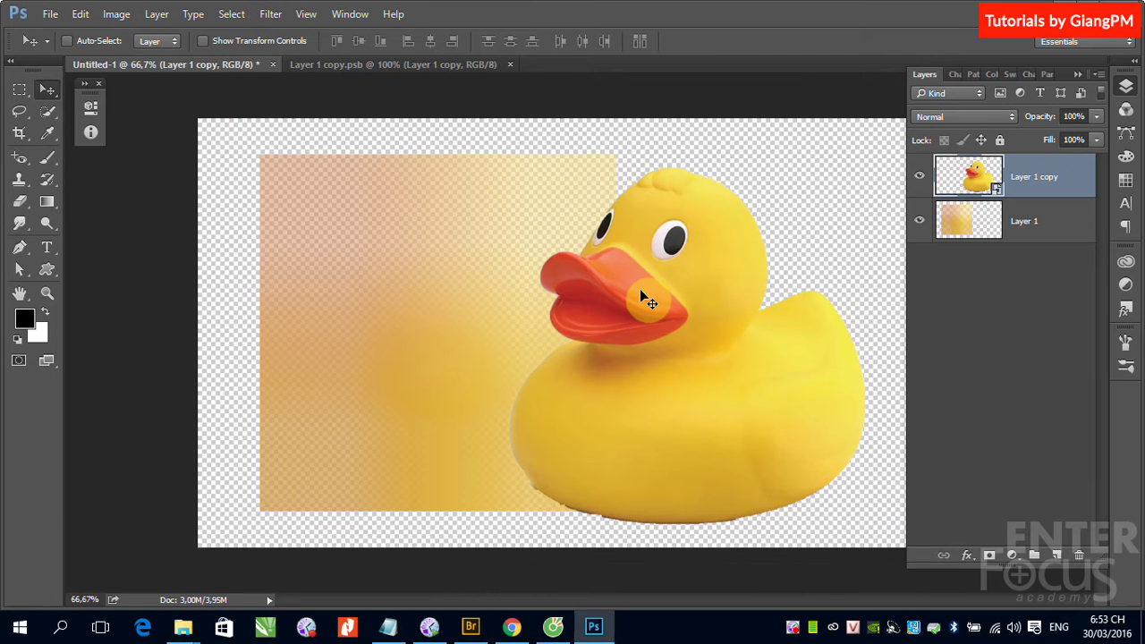
left_click(375, 64)
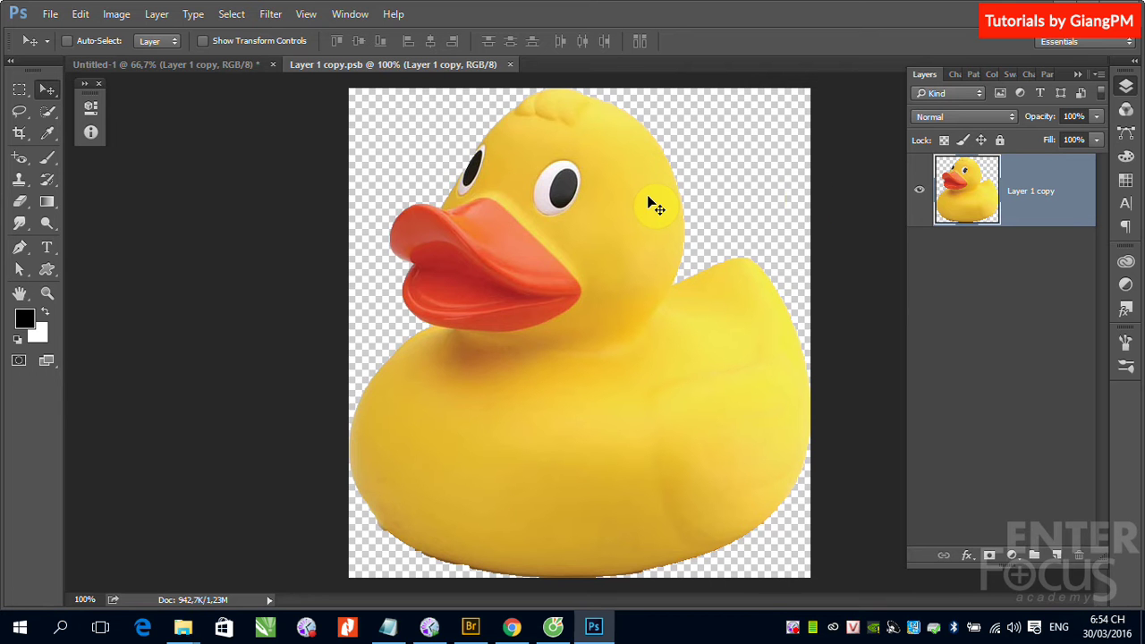
left_click(47, 158)
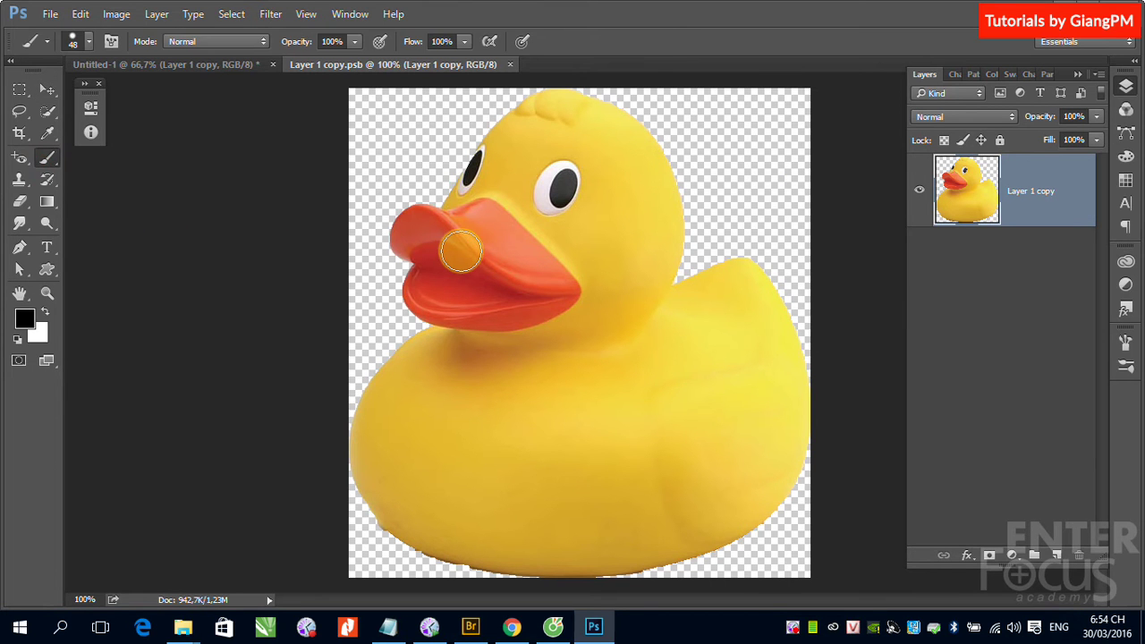
Step: Use the Color Replacement Tool with a vivid blue foreground to paint the duck's beak blue-violet
right_click(47, 158)
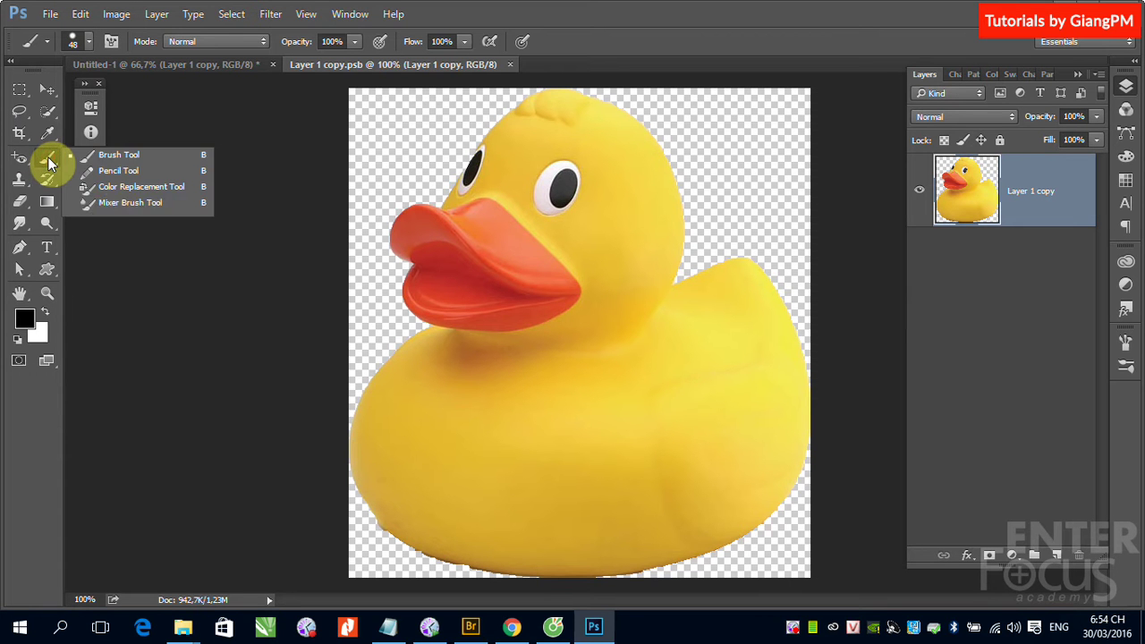
left_click(111, 188)
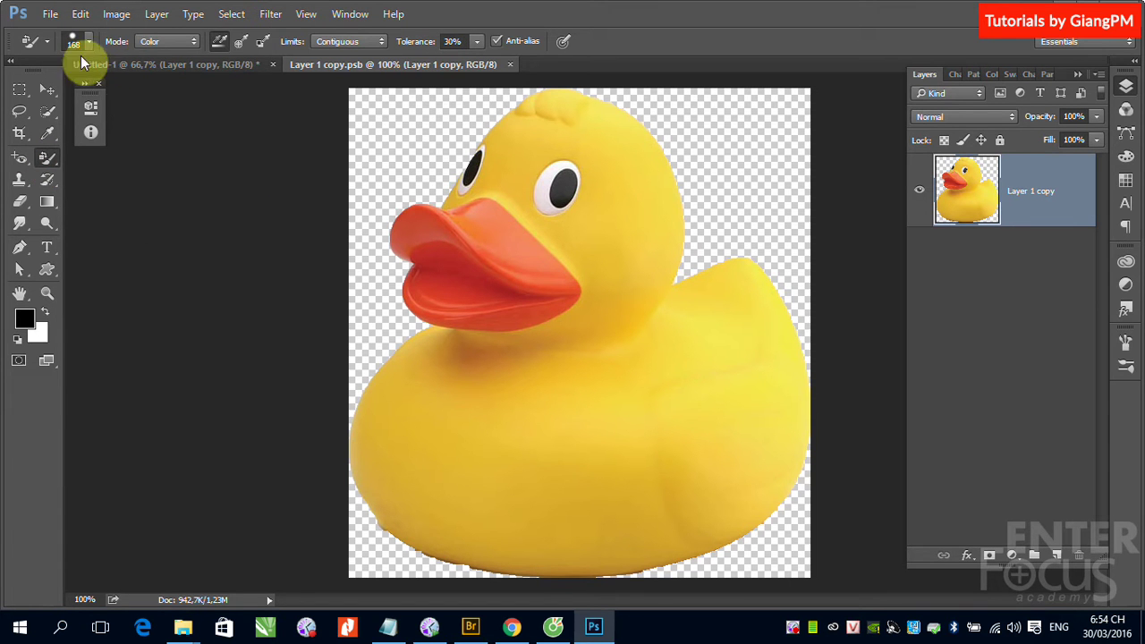
left_click(23, 316)
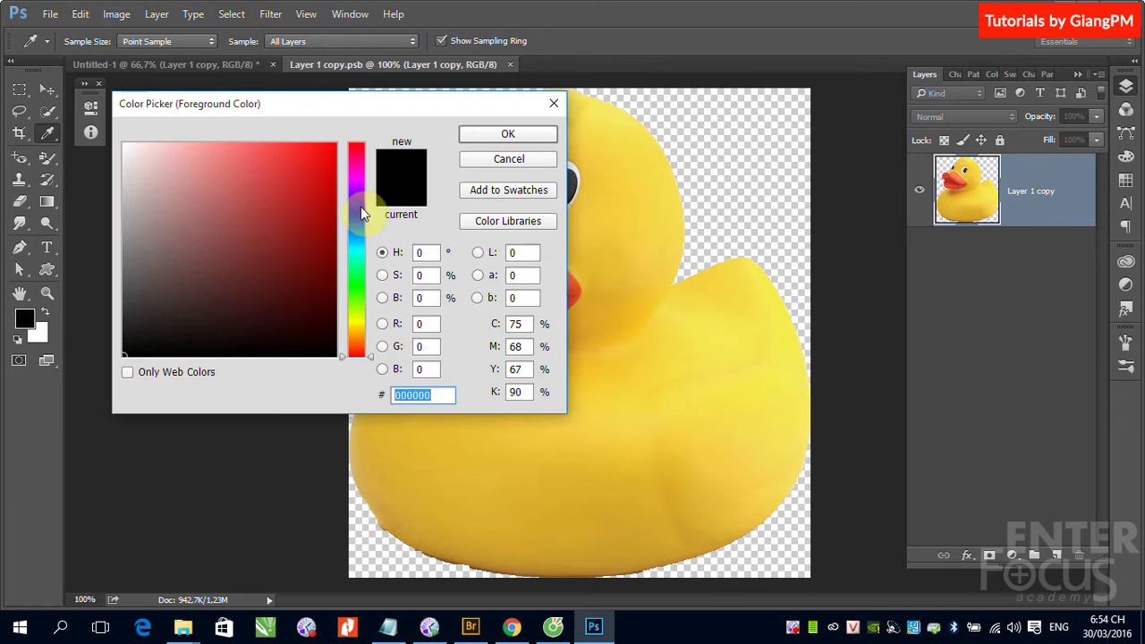
left_click(356, 207)
left_click(331, 146)
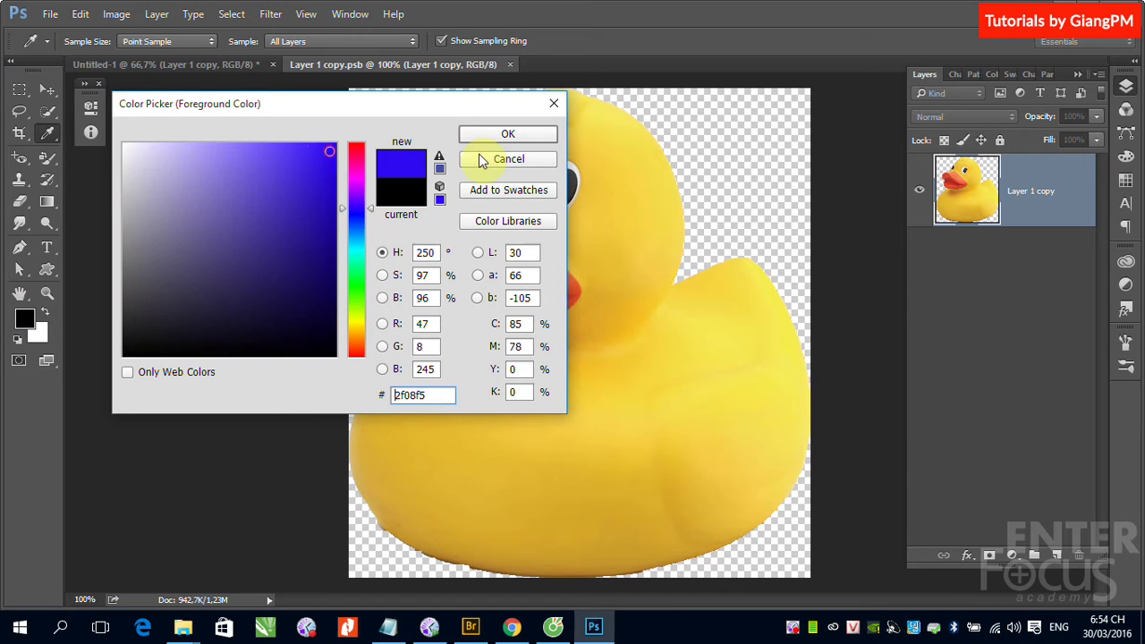
left_click(507, 133)
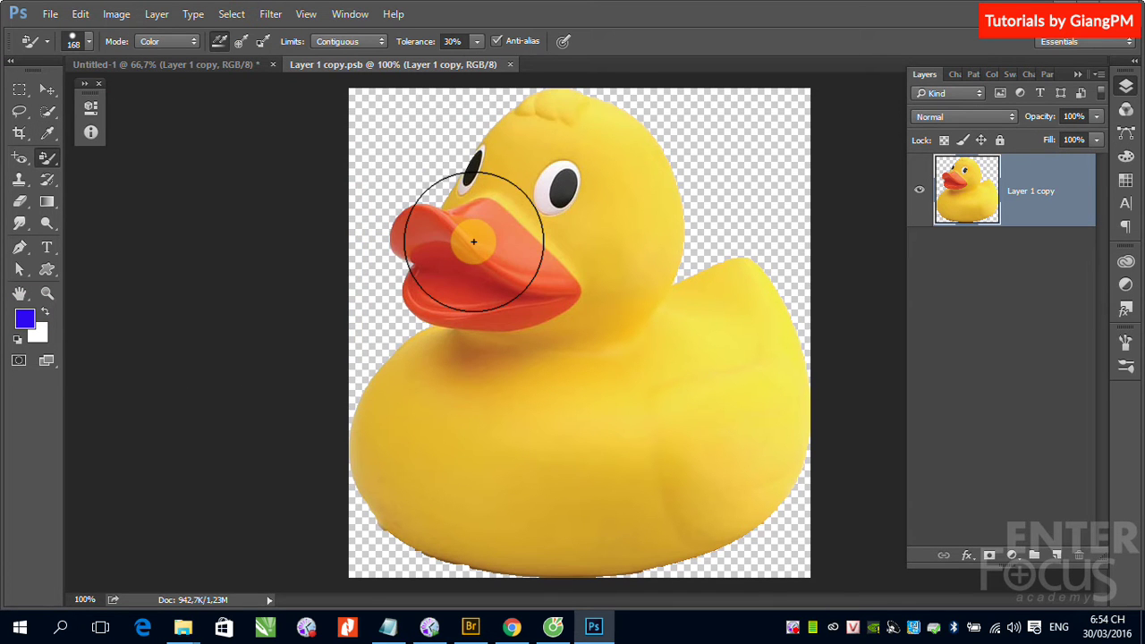
mouse_move(472, 237)
left_mouse_down()
mouse_move(532, 278)
mouse_move(473, 293)
mouse_move(485, 294)
mouse_move(375, 223)
mouse_move(406, 237)
mouse_move(447, 206)
mouse_move(480, 260)
mouse_move(522, 266)
mouse_move(447, 312)
mouse_move(455, 294)
mouse_move(526, 291)
mouse_move(416, 183)
mouse_move(521, 331)
mouse_move(507, 297)
left_mouse_up()
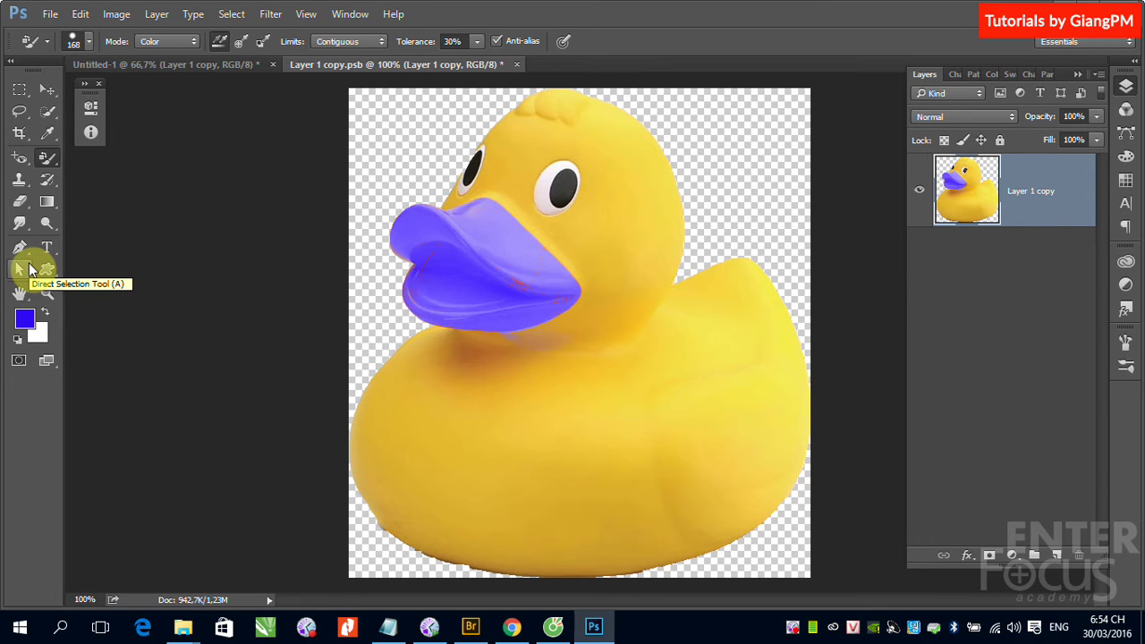
left_click(47, 90)
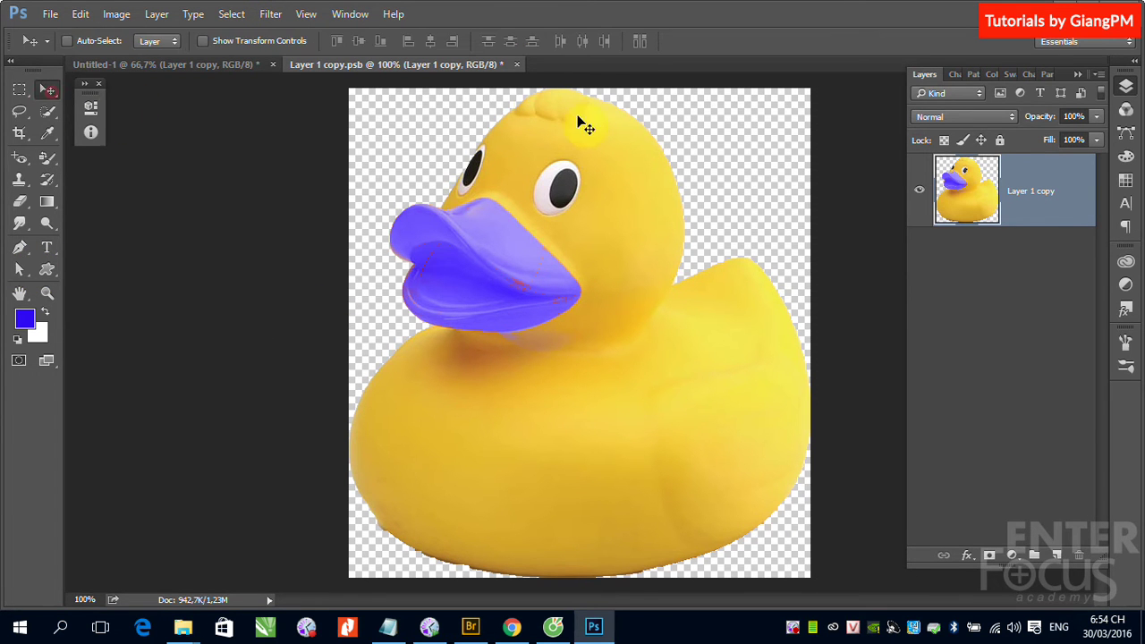
Step: Close Layer 1 copy.psb, saving the edits, and return to the Untitled-1 composition
left_click(516, 64)
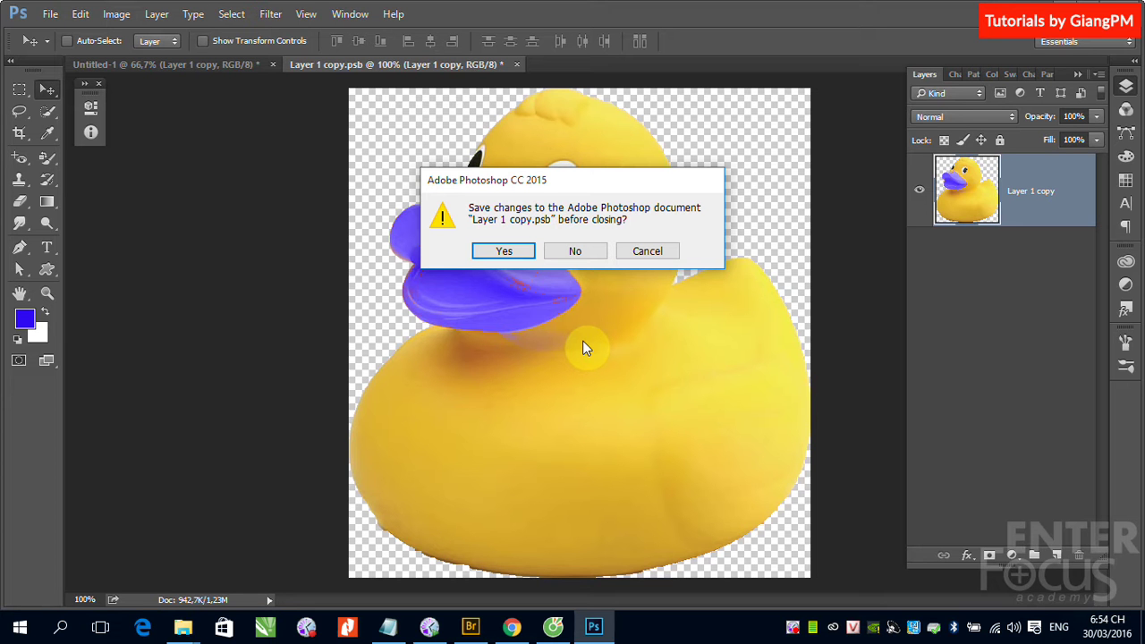
left_click(504, 254)
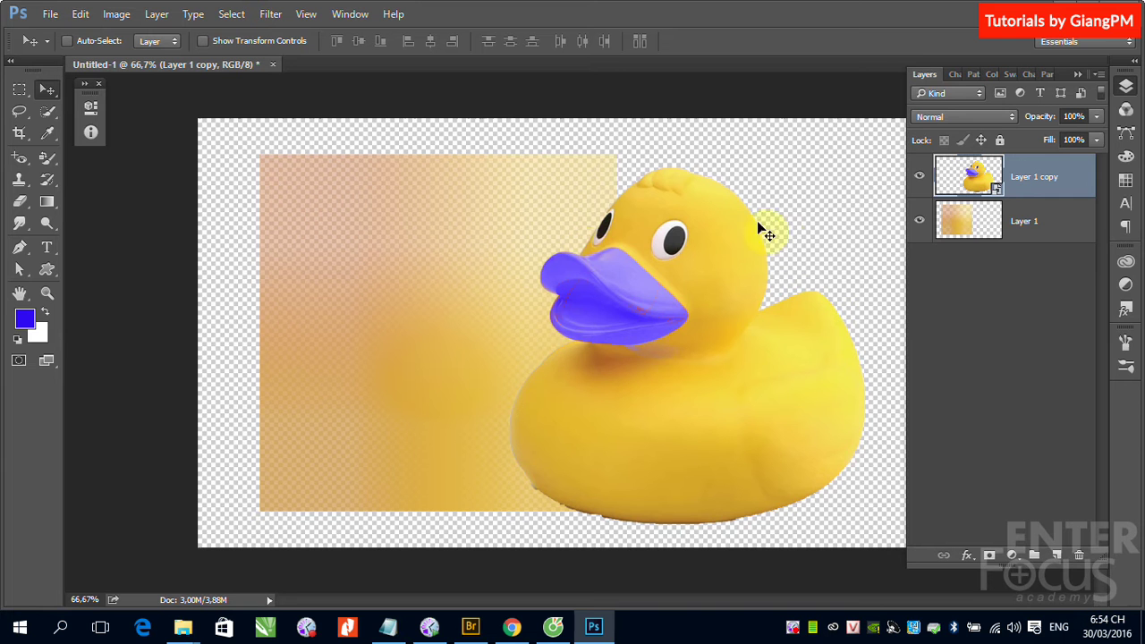
left_click(47, 158)
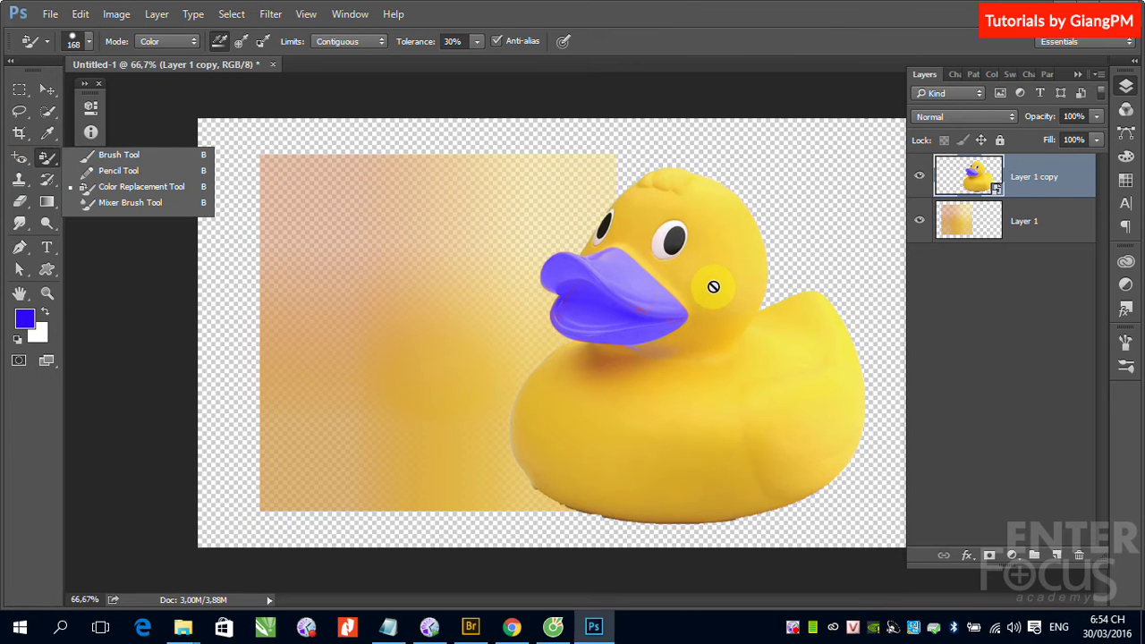
left_click(47, 89)
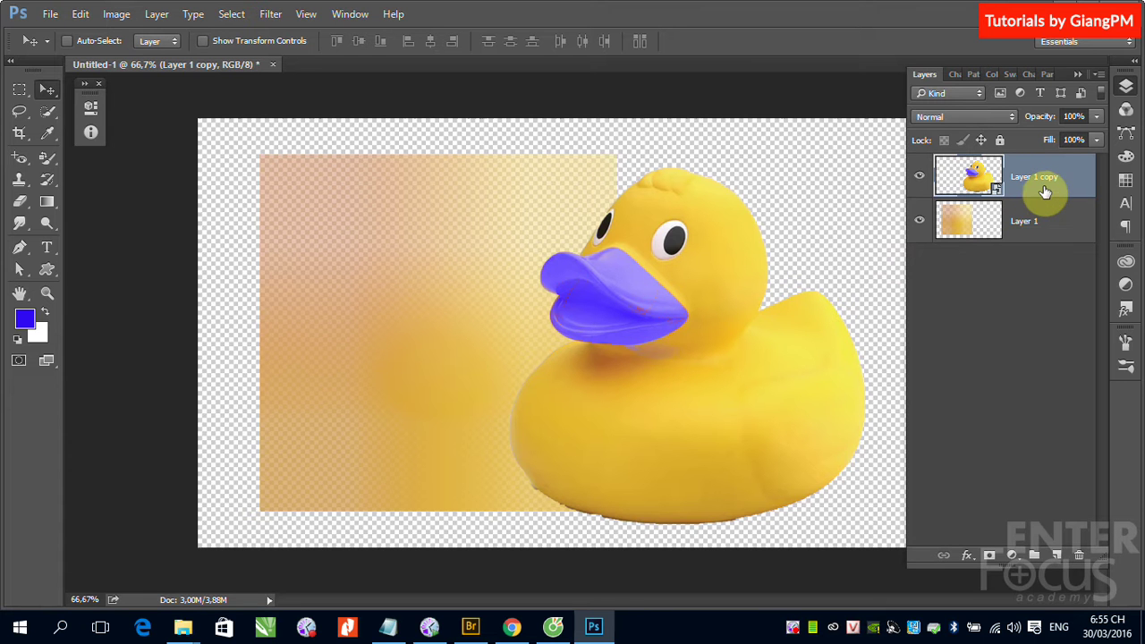
right_click(1046, 190)
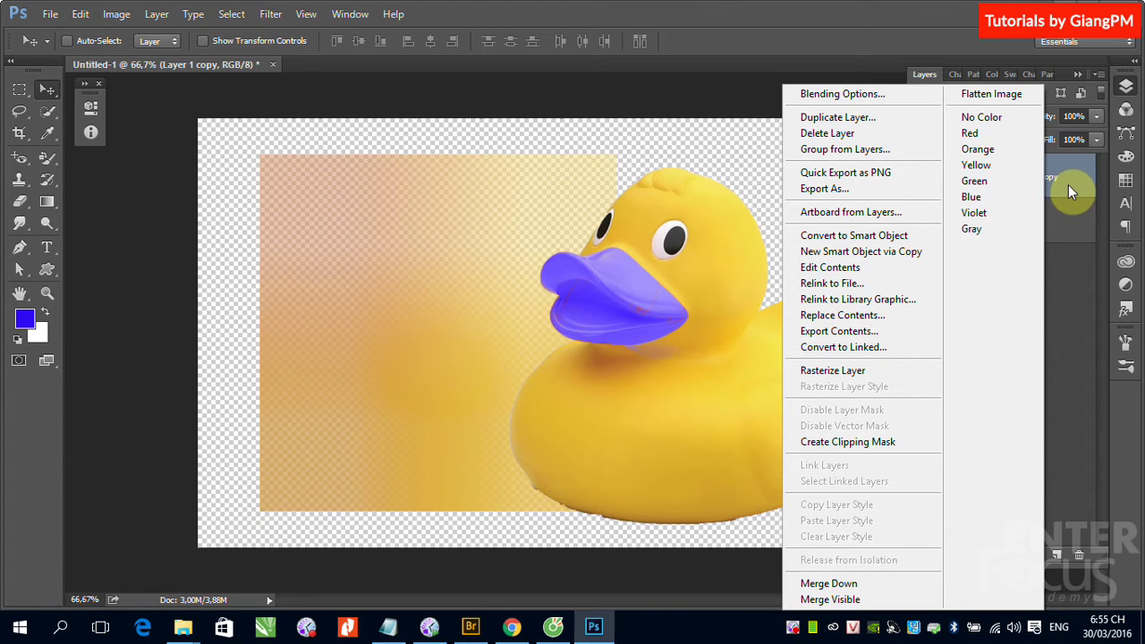
left_click(1067, 284)
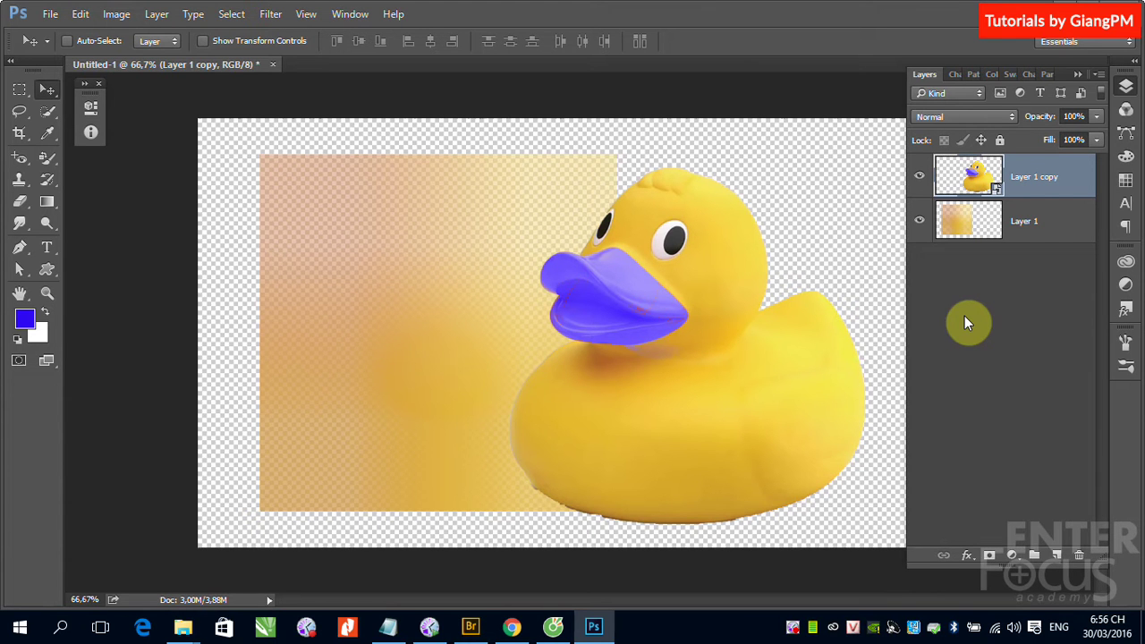
right_click(1080, 188)
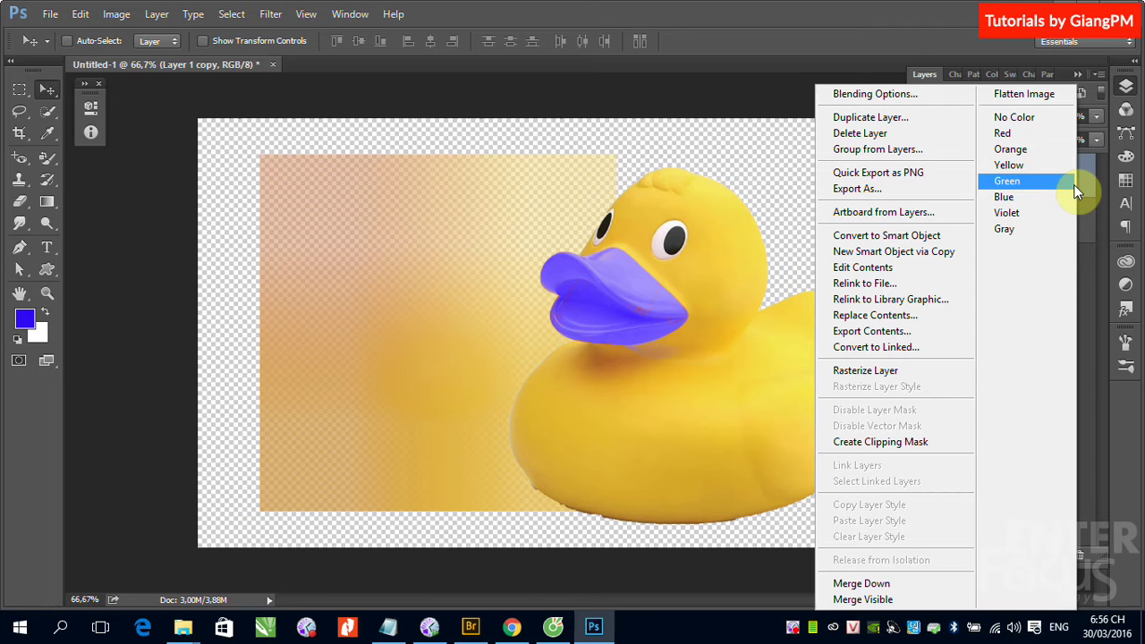
left_click(49, 15)
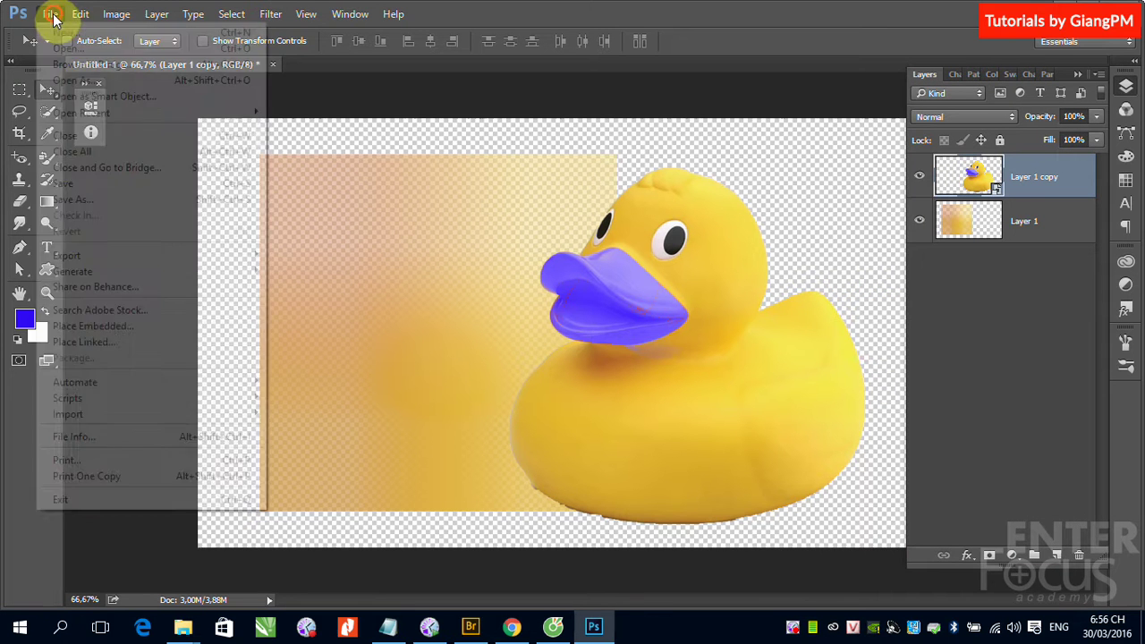
Step: Open the file dialog and switch browsing from the Setup (D:) drive to the Data (E:) drive
left_click(59, 47)
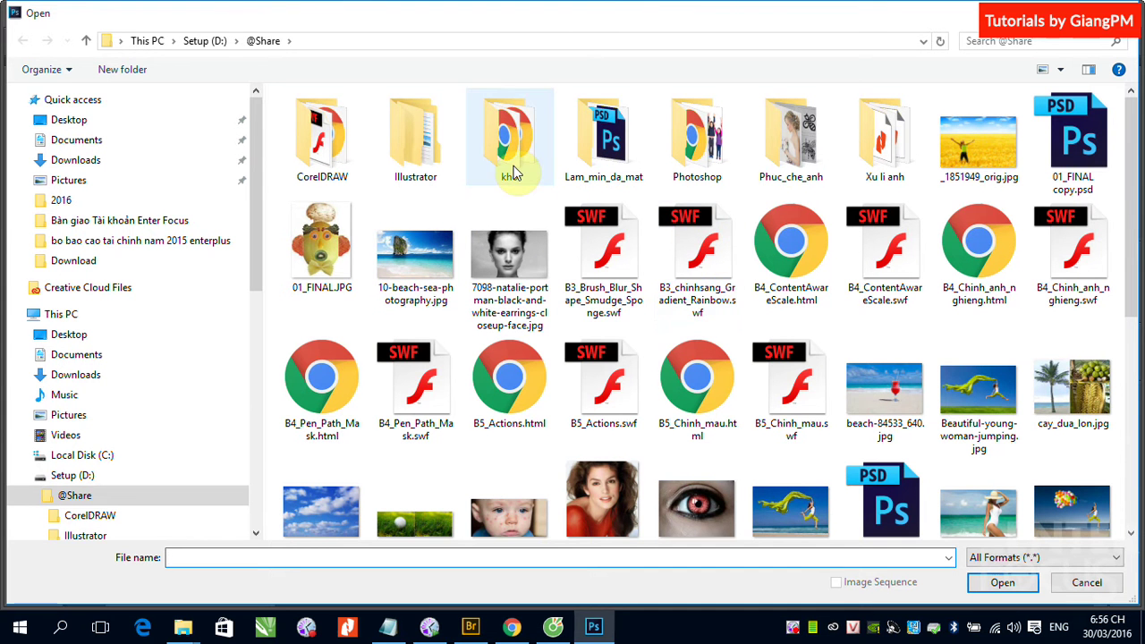
scroll(758, 191, "down", 3)
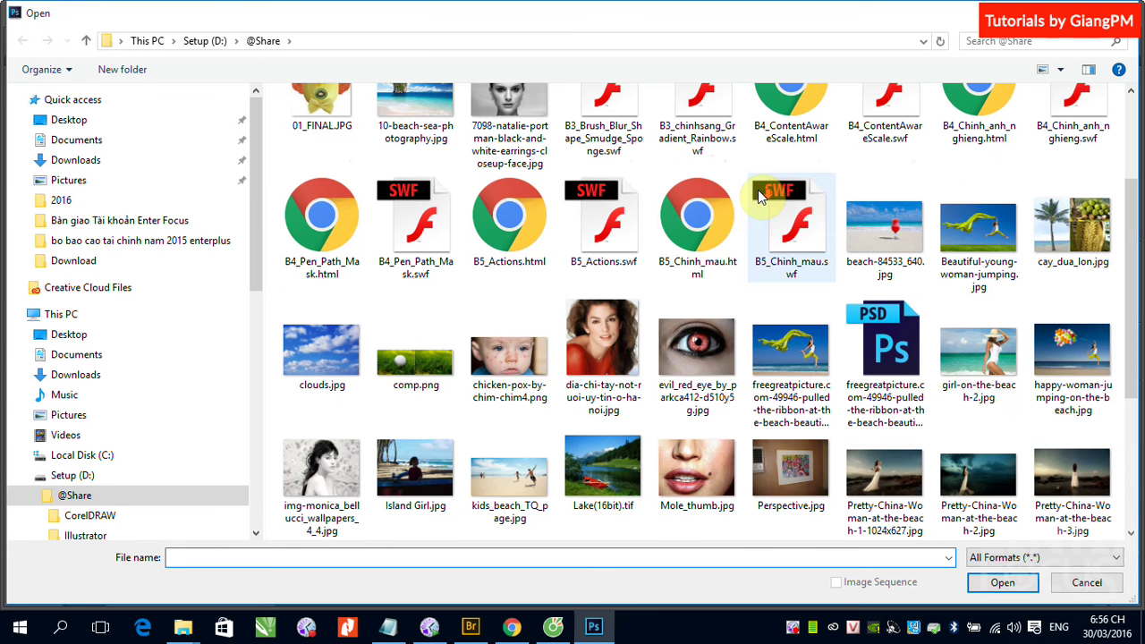
scroll(582, 268, "down", 6)
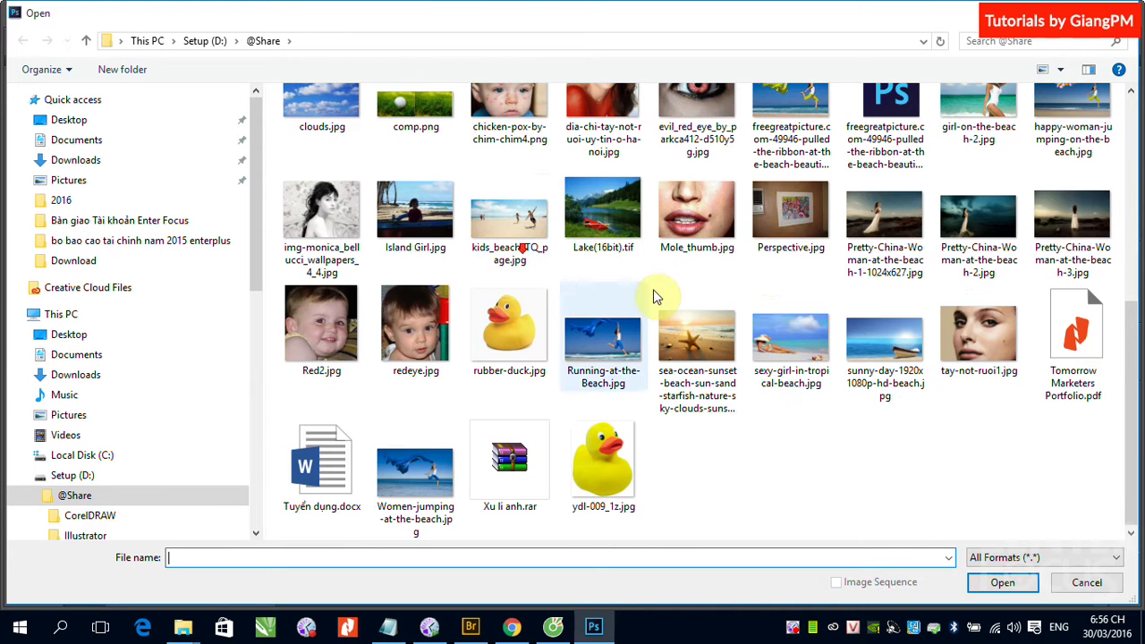
scroll(840, 277, "up", 4)
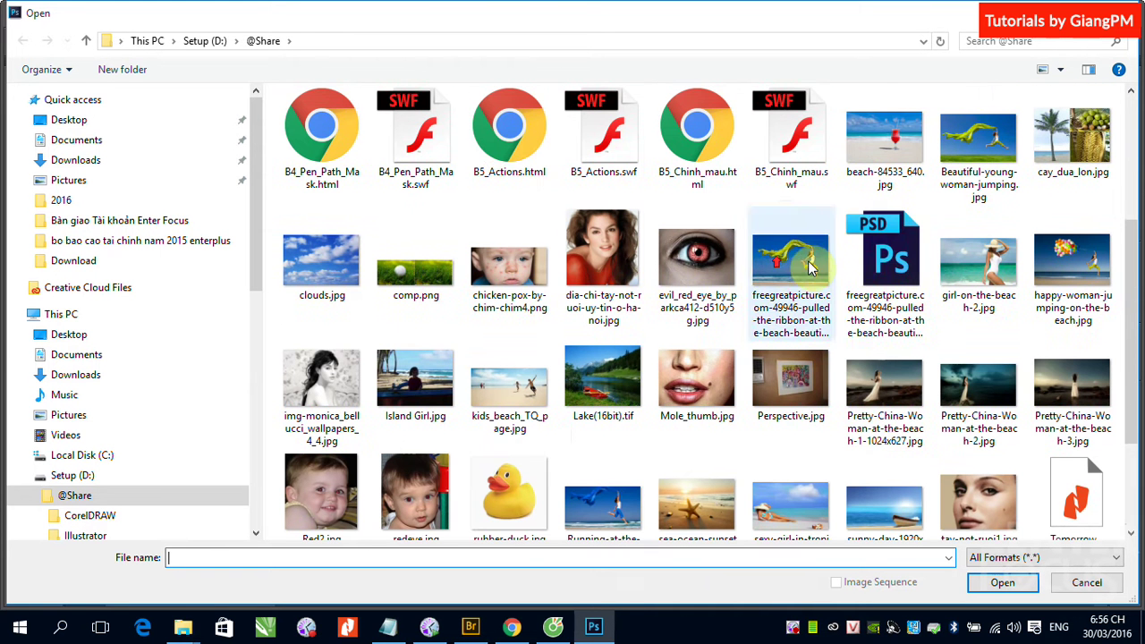
left_click(904, 272)
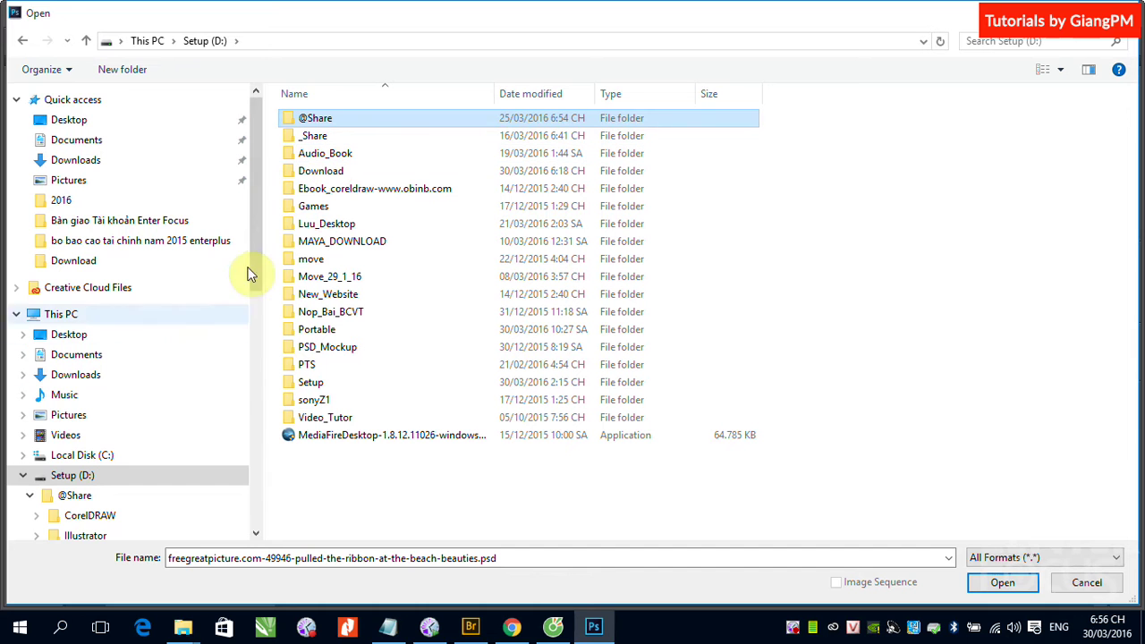
left_click_drag(255, 250, 256, 402)
scroll(102, 339, "down", 3)
scroll(77, 232, "up", 2)
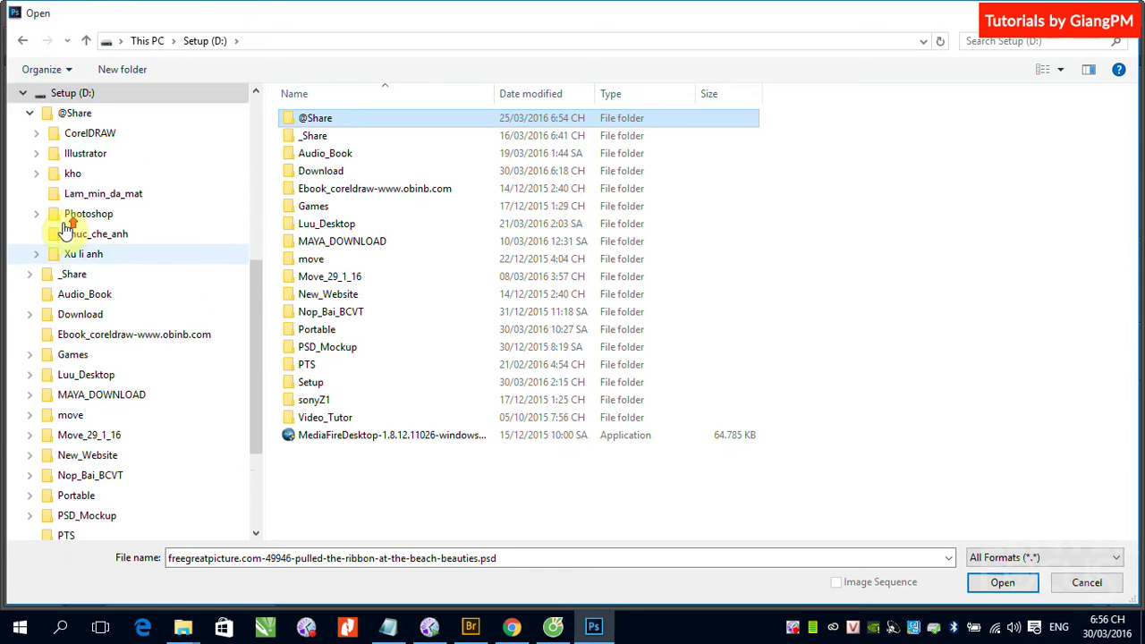
left_click(24, 114)
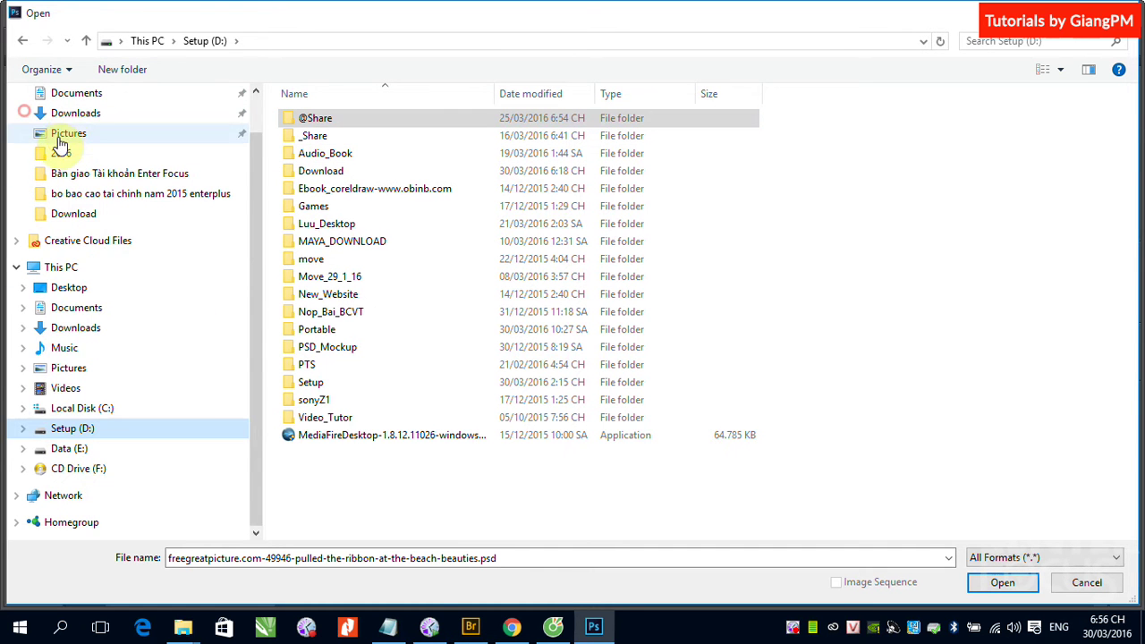
left_click(69, 448)
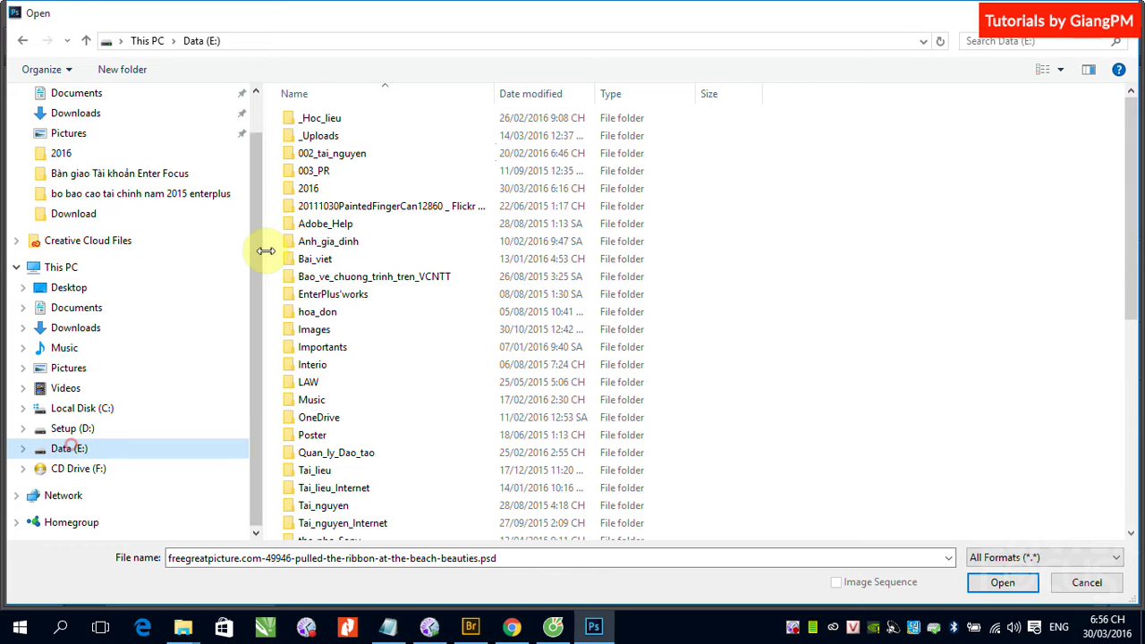
Step: Go through 003_PR, 003_ITPlus, Resource, 002_Bai_tap, Hpl and BT_Photoshop to Lesson_001, then open 01_FINAL copy.psd
double_click(309, 172)
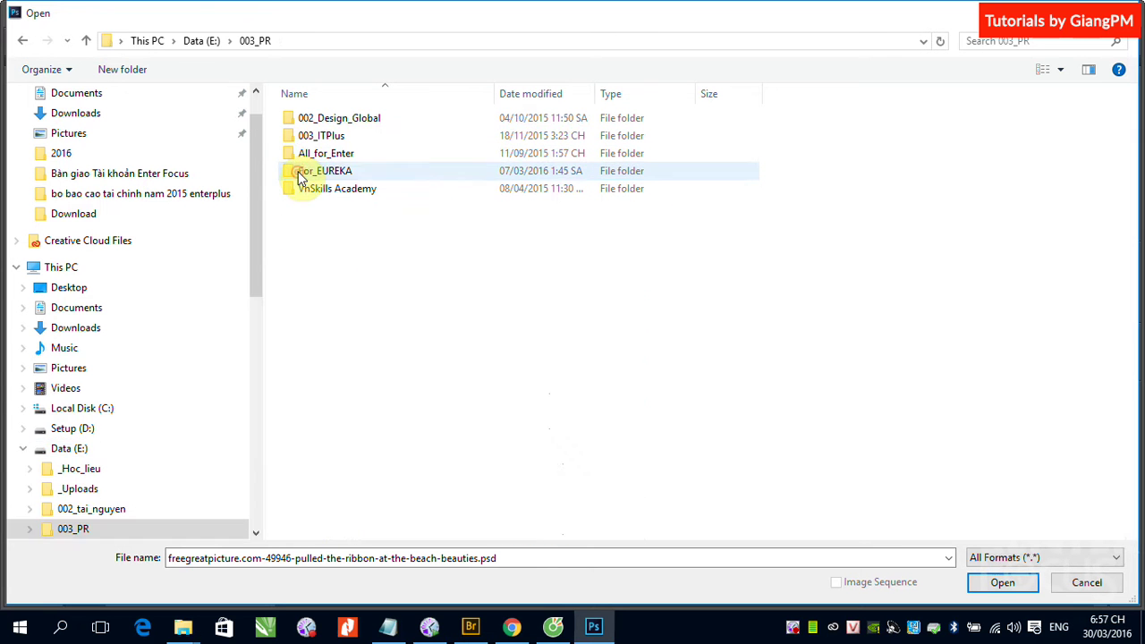
double_click(320, 136)
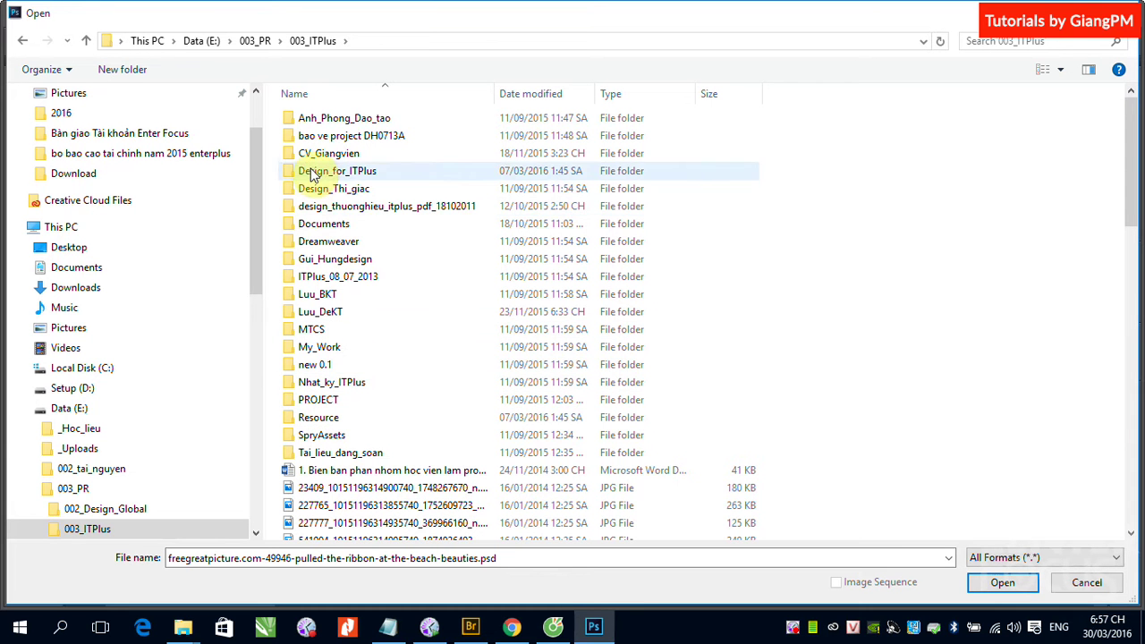
double_click(320, 417)
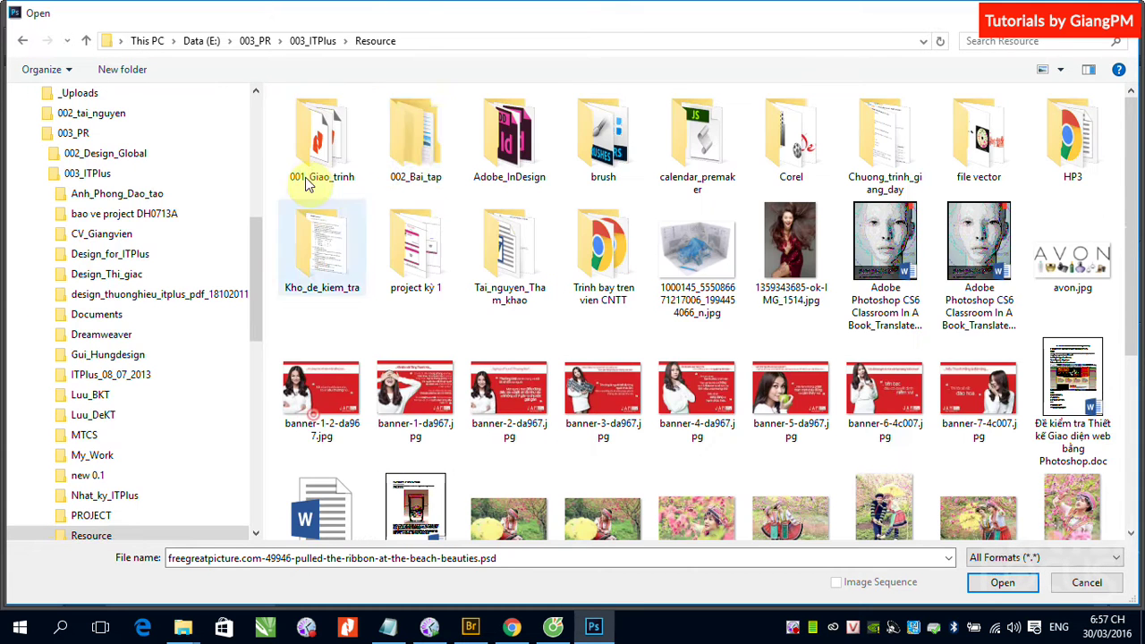
double_click(407, 157)
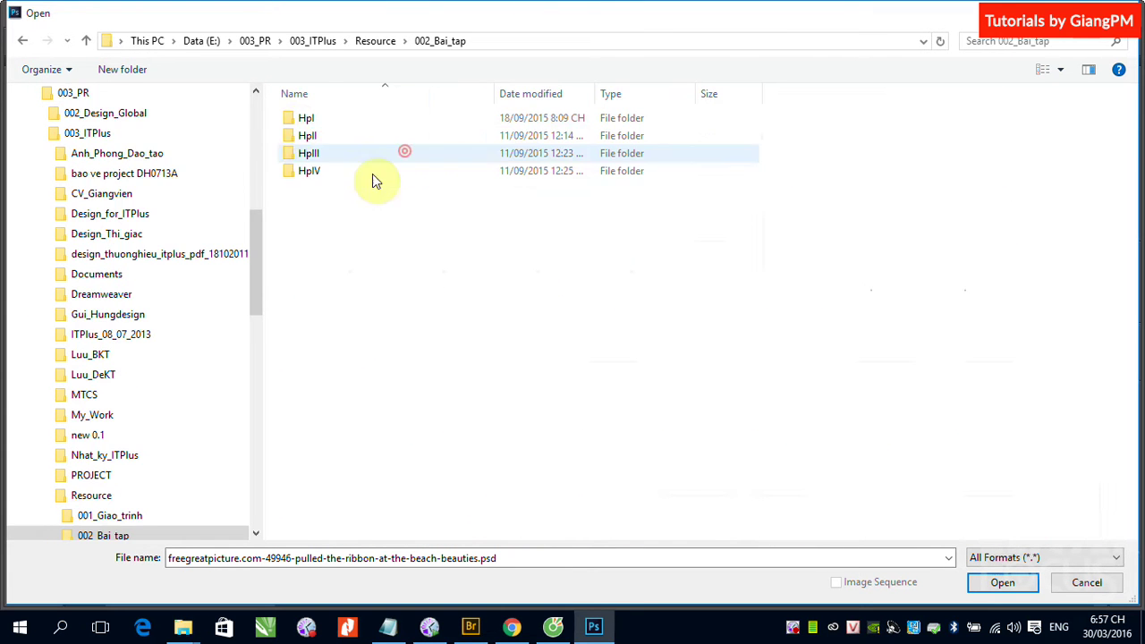
double_click(302, 117)
double_click(308, 189)
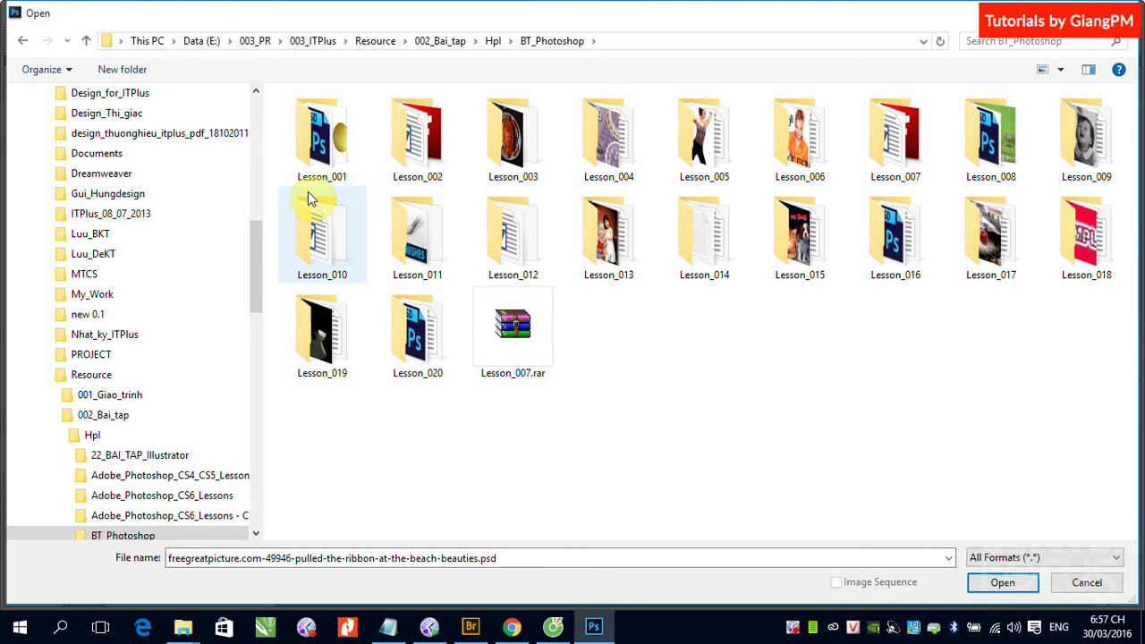
double_click(324, 138)
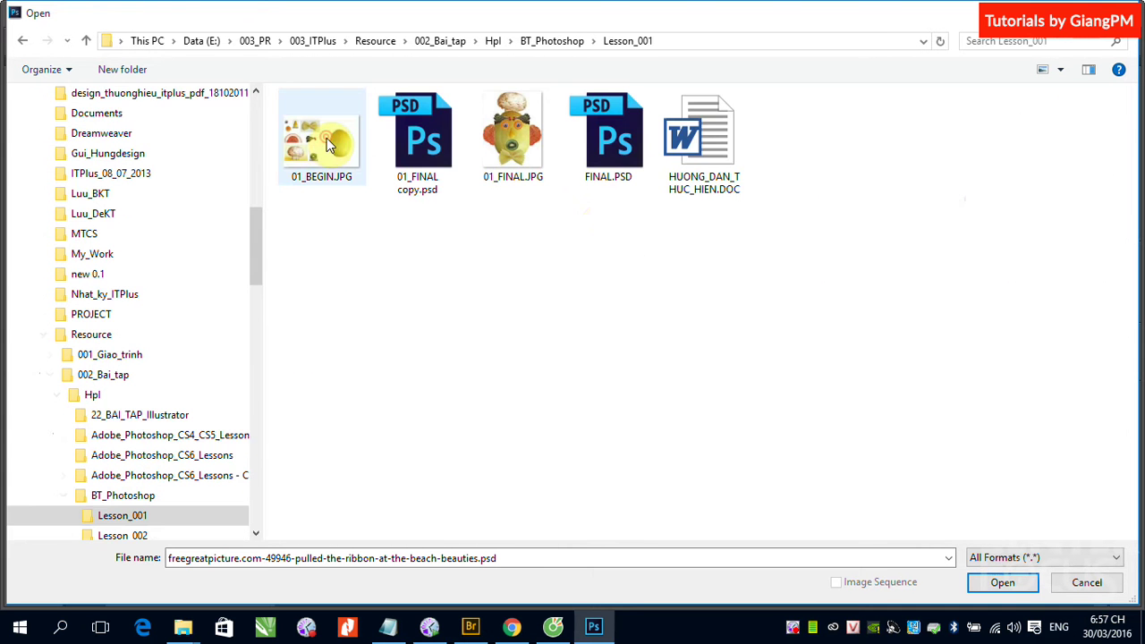
left_click(434, 174)
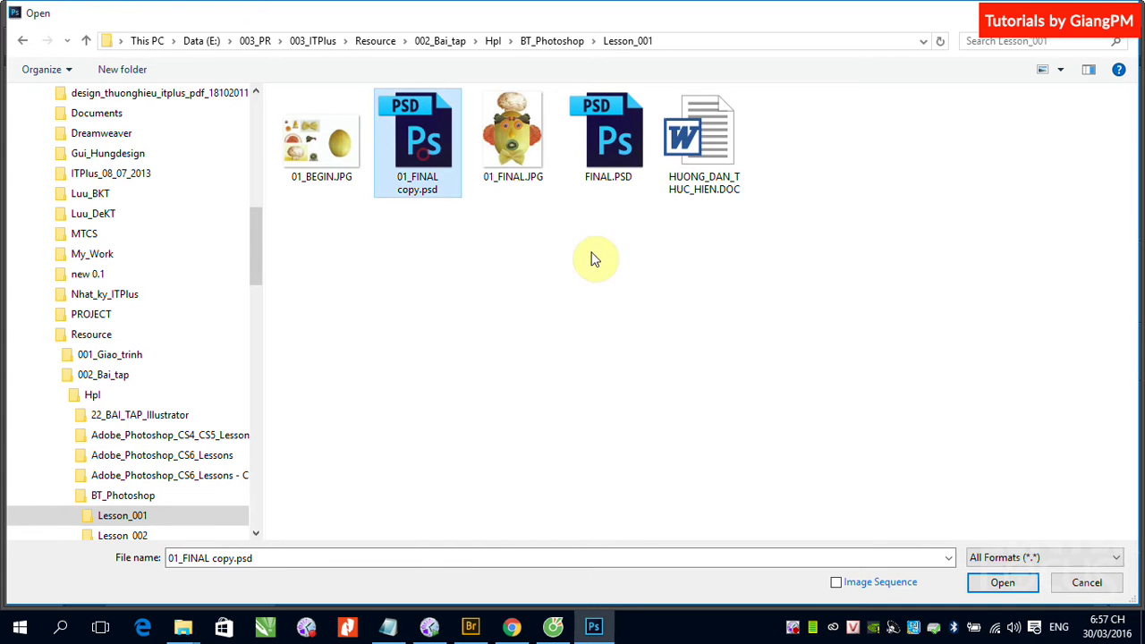
left_click(994, 581)
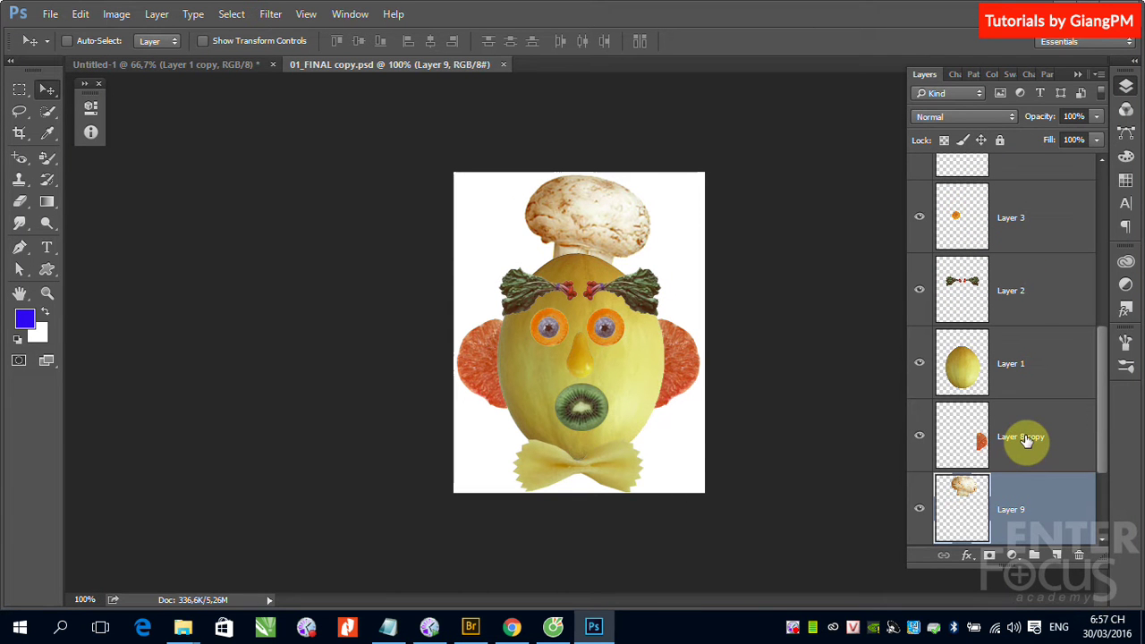
Step: Make Layer 1 (the melon) active and Ctrl+click its thumbnail to load its outline as a selection
left_click_drag(1102, 368, 1102, 403)
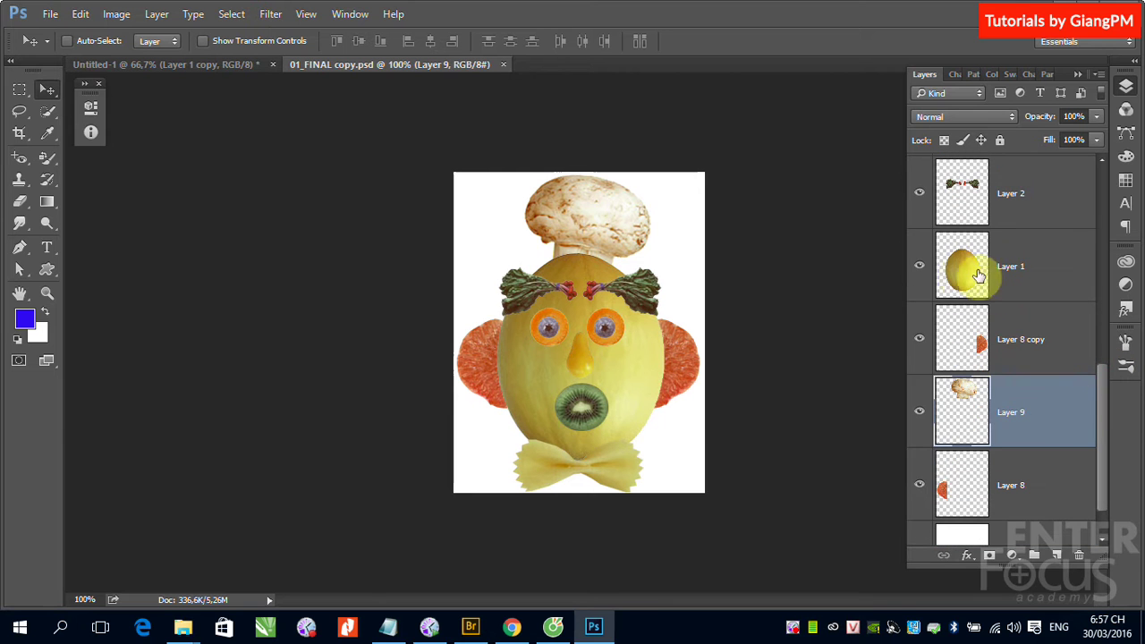
left_click(975, 277)
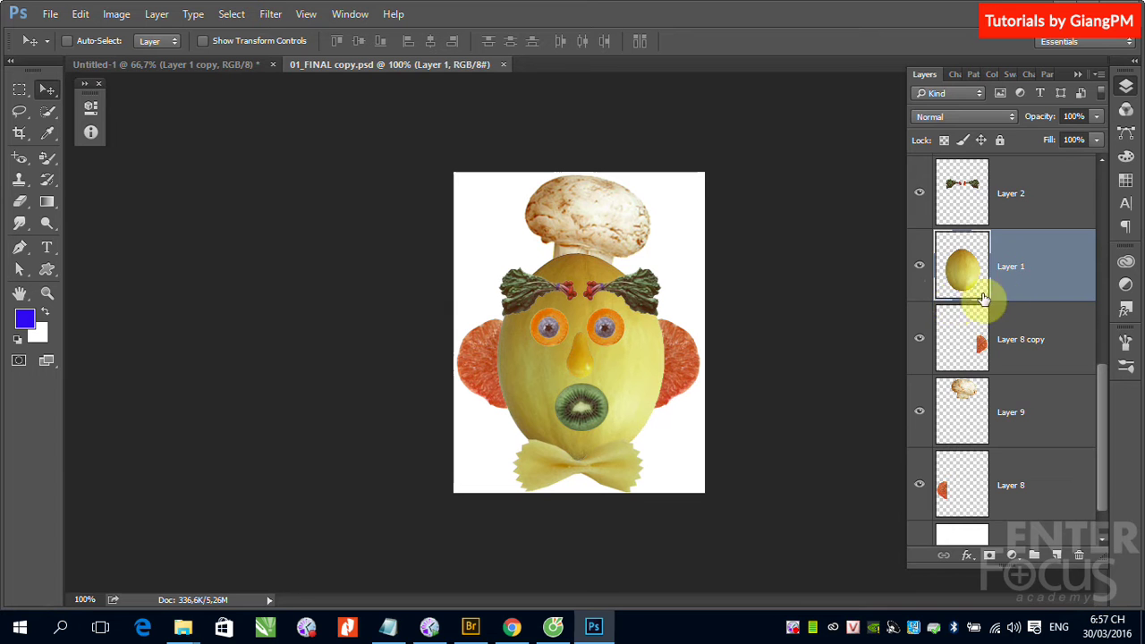
right_click(1067, 288)
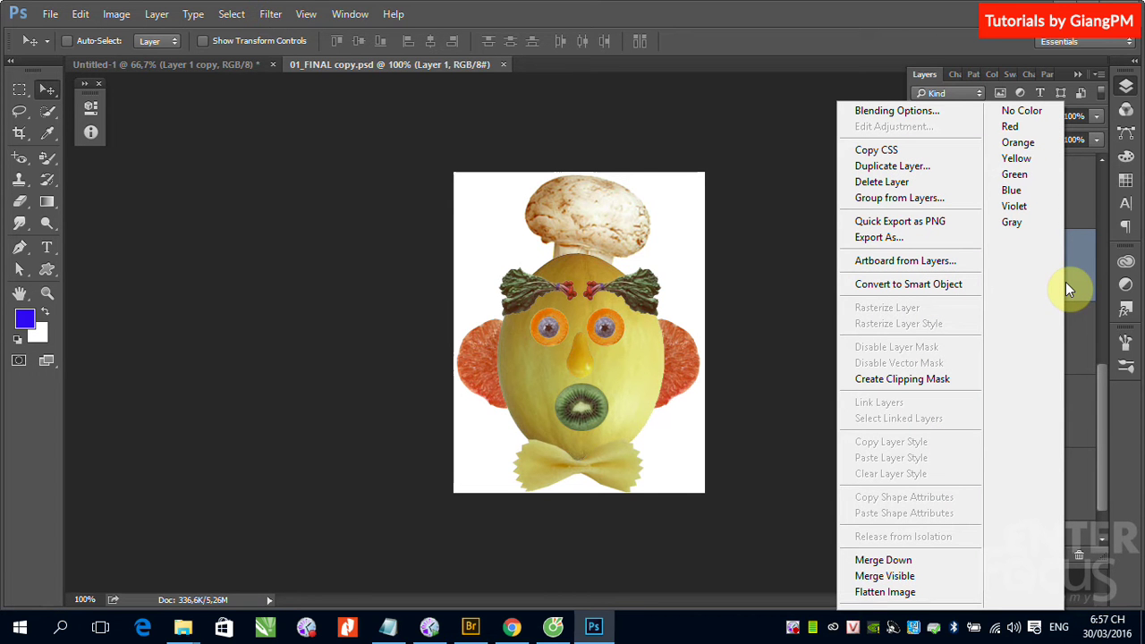
left_click(1073, 283)
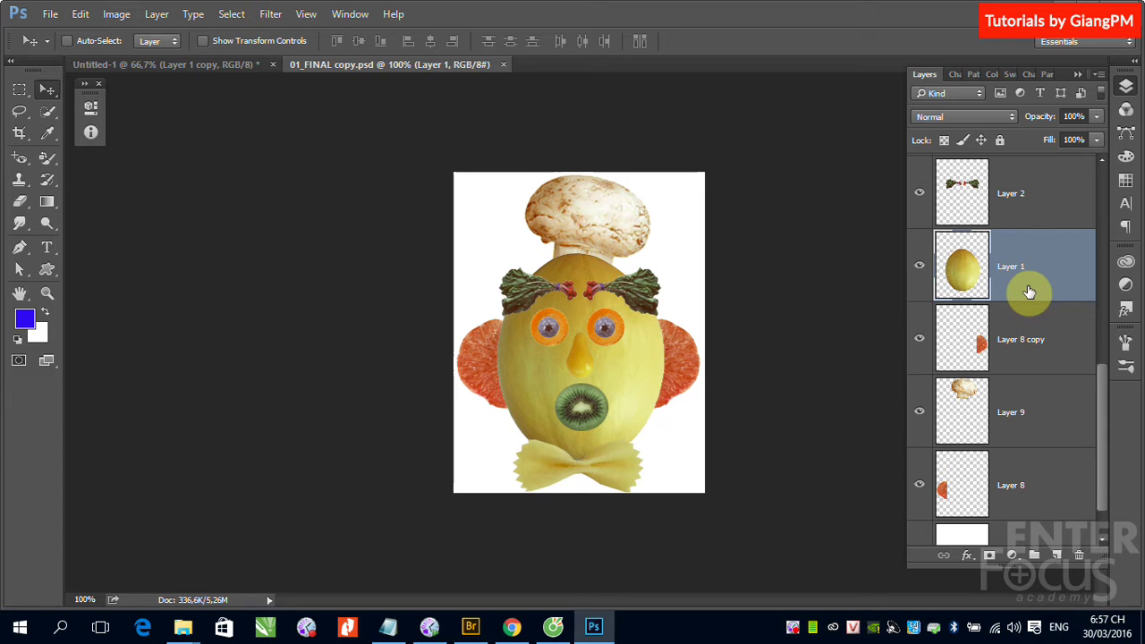
key("ctrl")
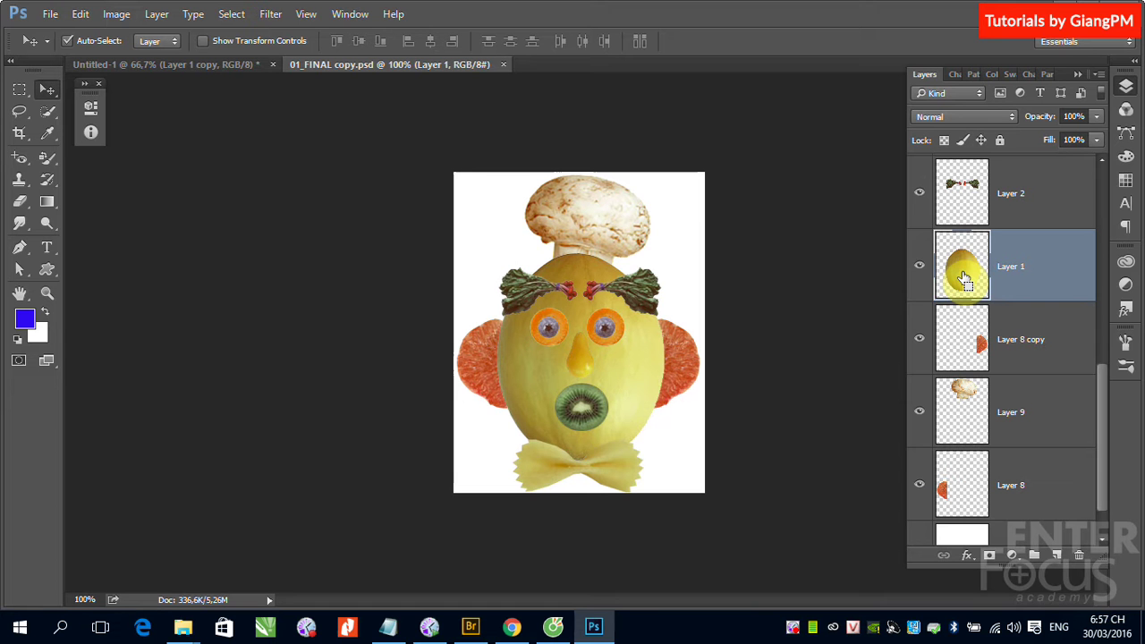
left_click(964, 279, "ctrl")
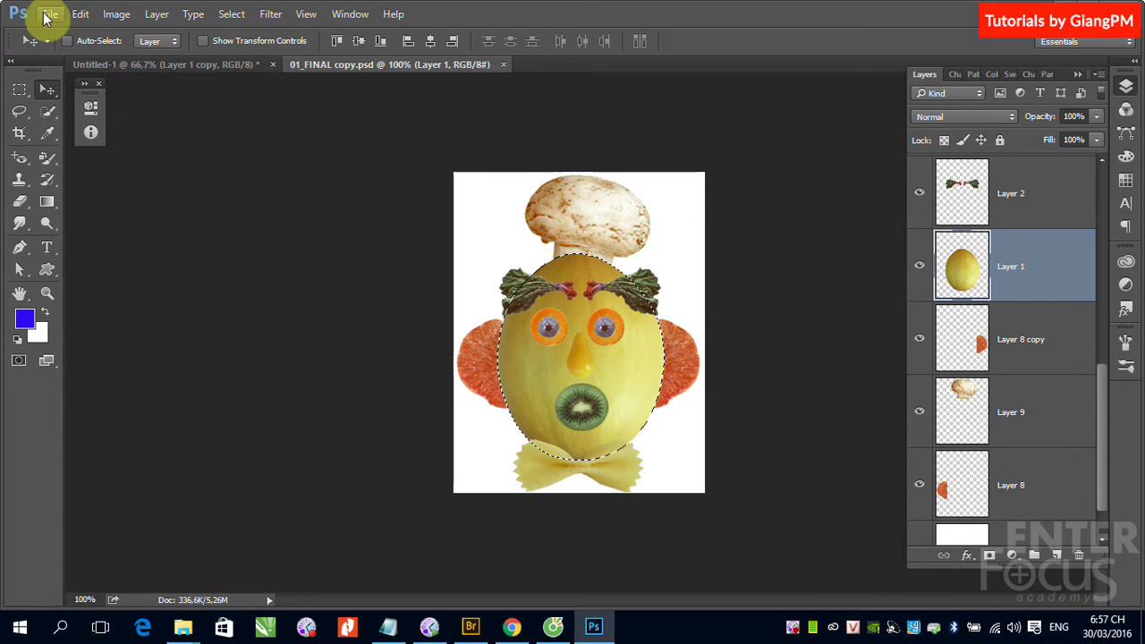
Step: Create a new 200 × 249 px transparent document from the Clipboard preset and paste the melon
left_click(47, 15)
left_click(55, 30)
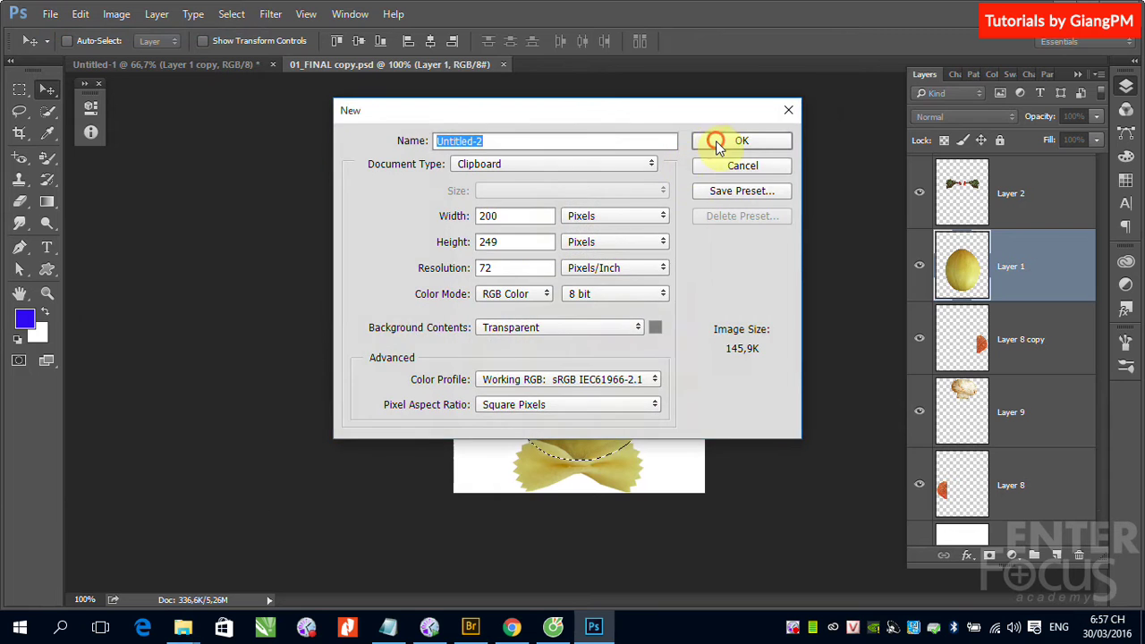
left_click(717, 146)
key("ctrl+v")
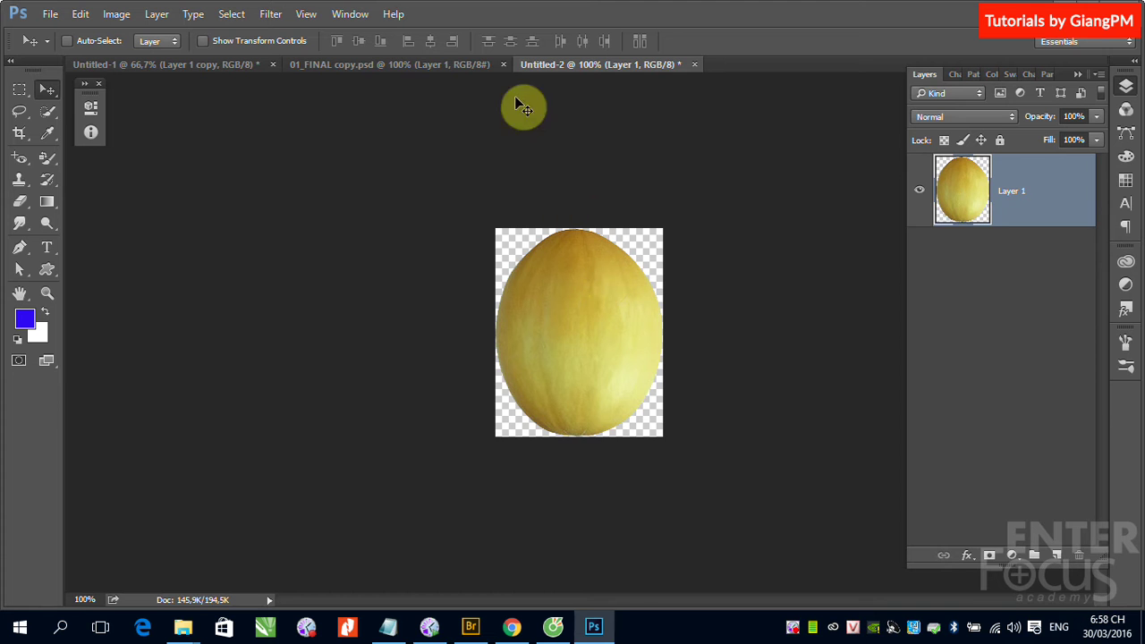
Step: Deselect the melon in 01_FINAL copy.psd and return to the pasted melon document
left_click(394, 65)
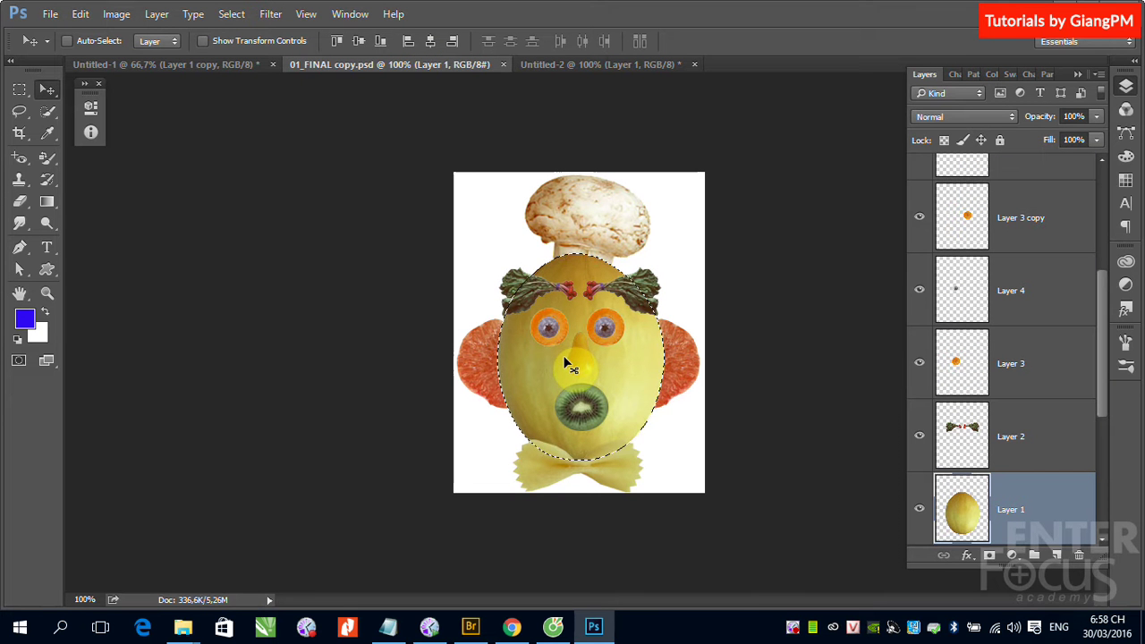
key("ctrl+d")
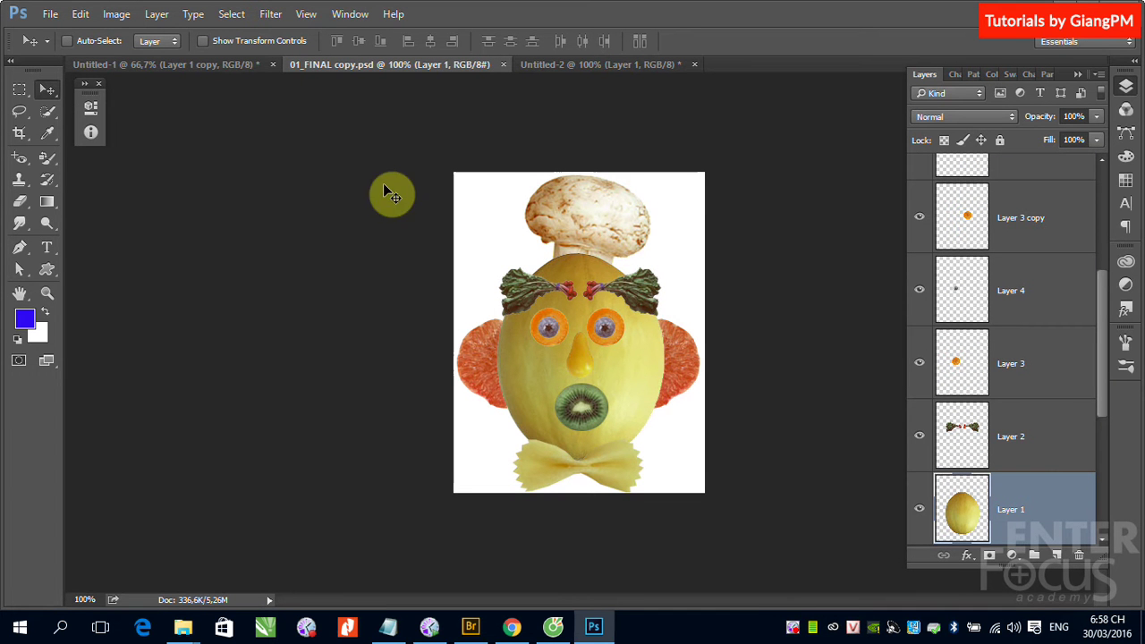
left_click(635, 67)
Step: Close Untitled-2 without saving, then save the fruit-face file as 01_FINAL copy.psd on the Desktop
left_click(694, 65)
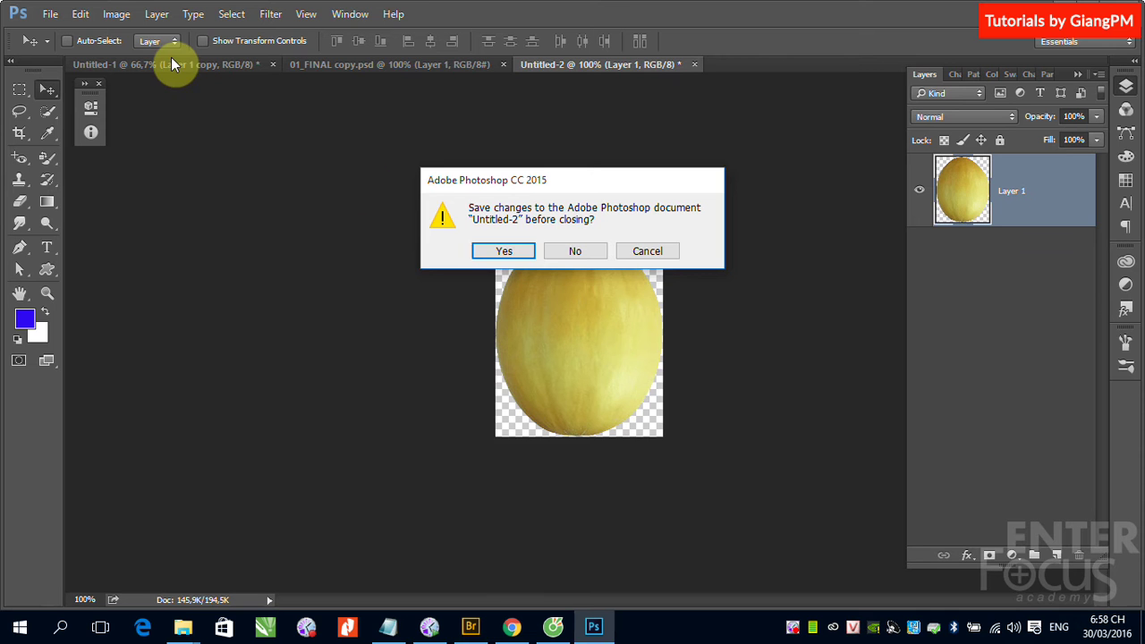
left_click(573, 251)
left_click(50, 13)
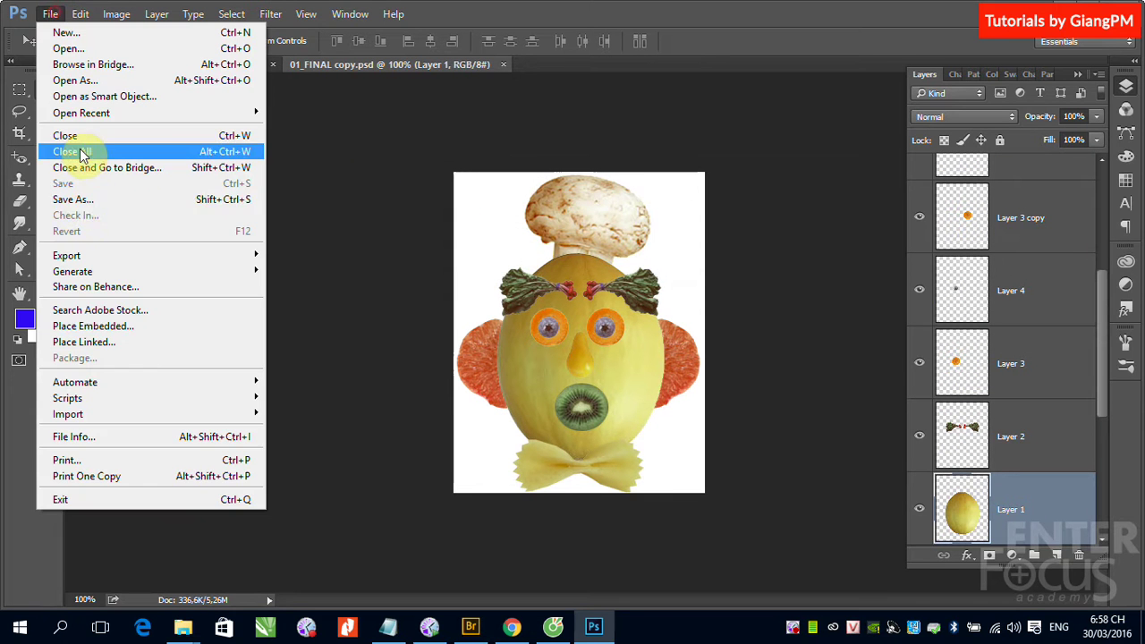
left_click(79, 199)
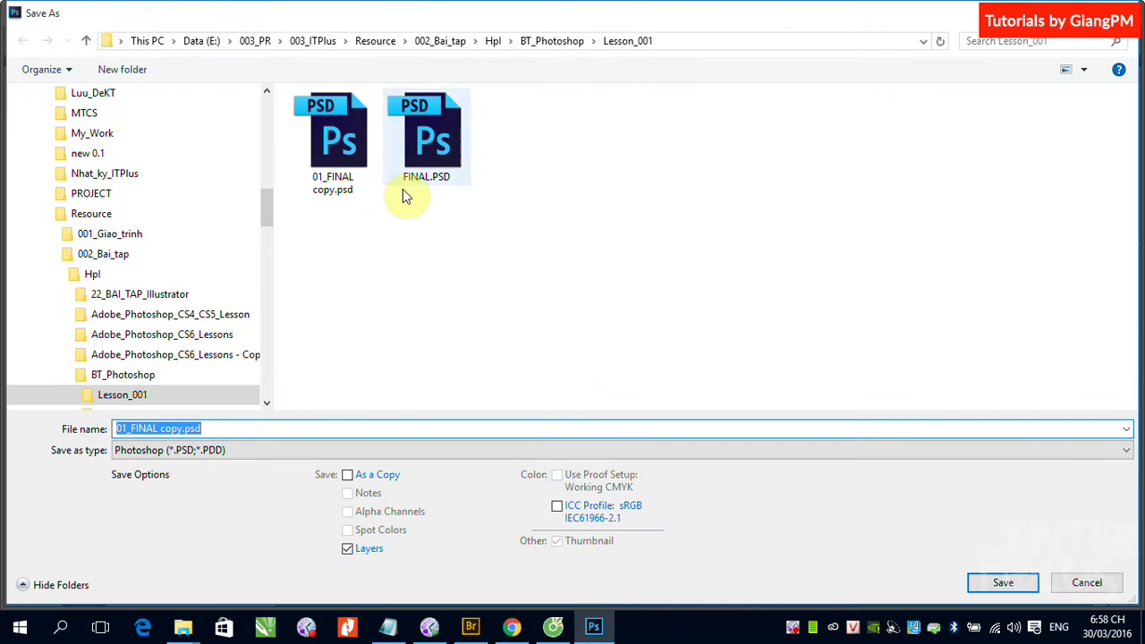
left_click_drag(266, 214, 266, 116)
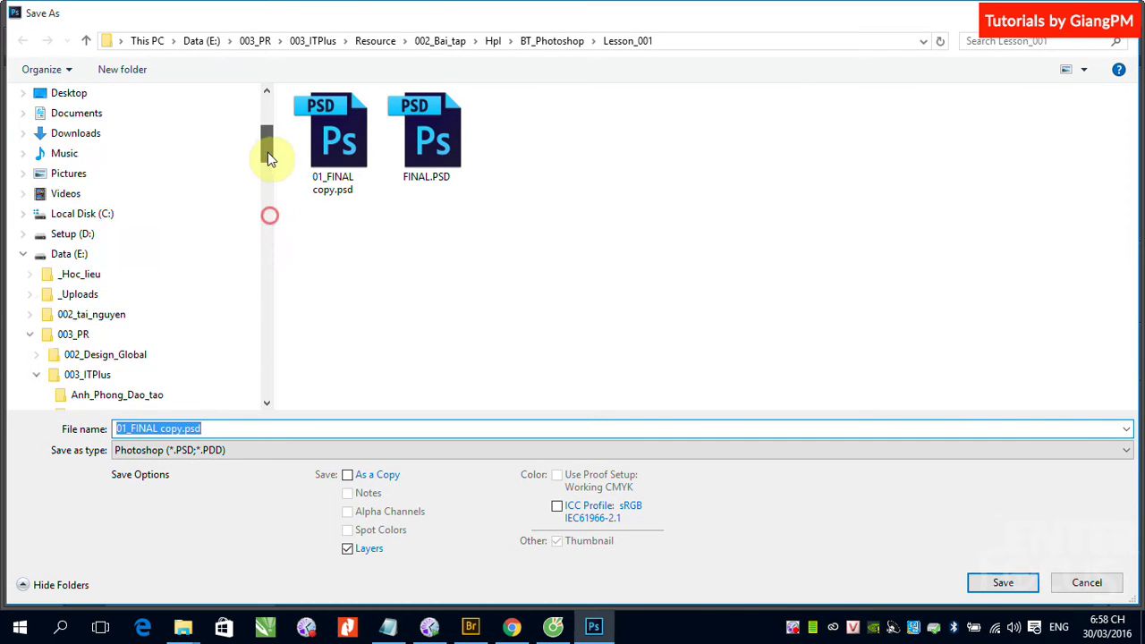
left_click(118, 119)
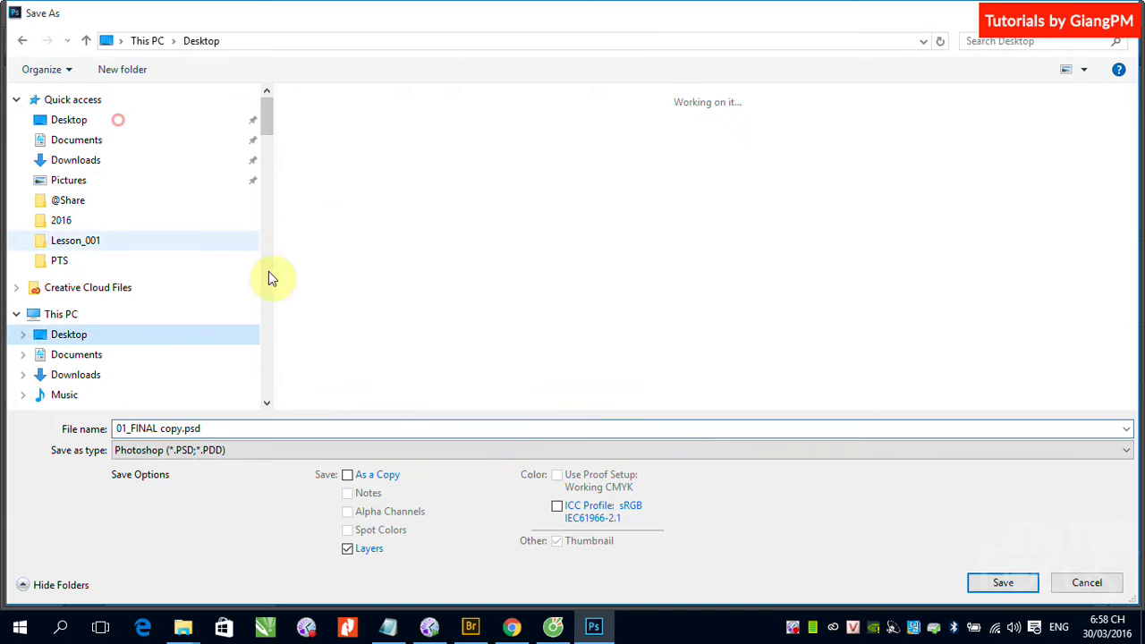
left_click(1003, 582)
left_click(762, 185)
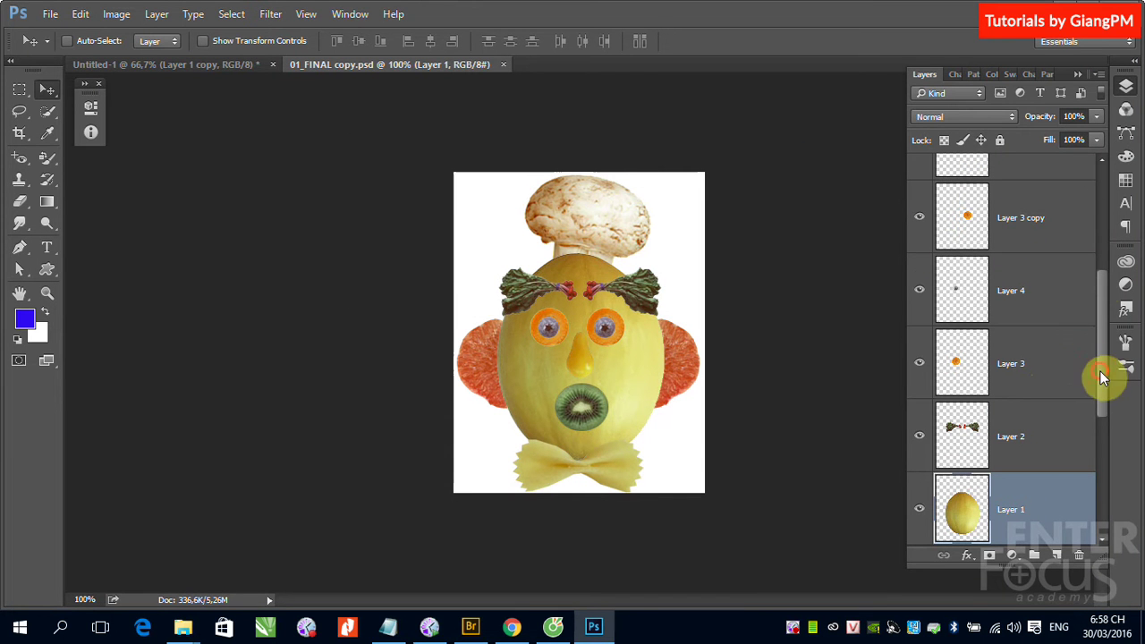
Step: Delete Layers 7 through 2, 8 copy, 9 and 8, then close 01_FINAL copy.psd without saving
left_click_drag(1101, 375, 1056, 248)
left_click(1017, 204)
left_click_drag(1101, 198, 1091, 376)
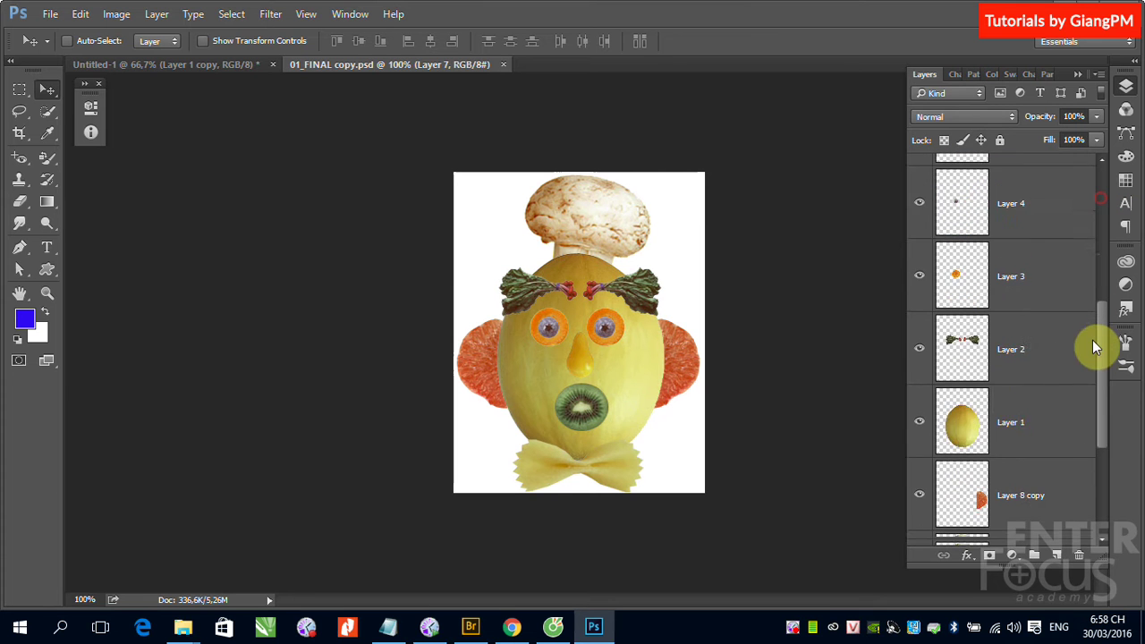
left_click(1031, 248, "shift")
left_click(1029, 367, "ctrl")
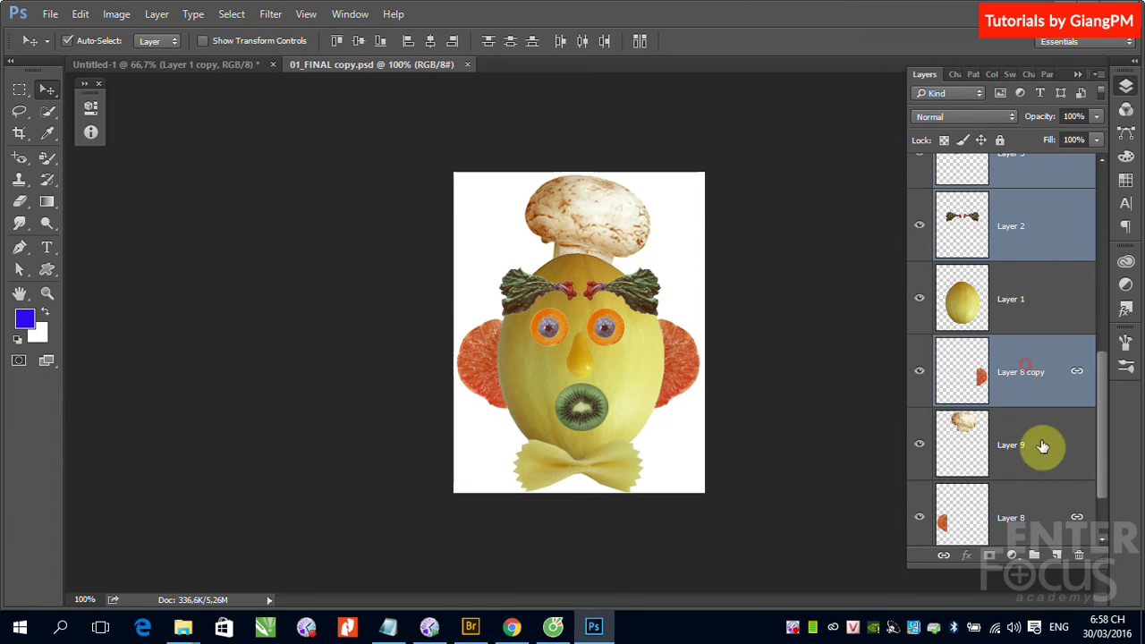
left_click(1042, 447, "ctrl")
left_click(1045, 517, "ctrl")
left_click_drag(1107, 444, 1103, 492)
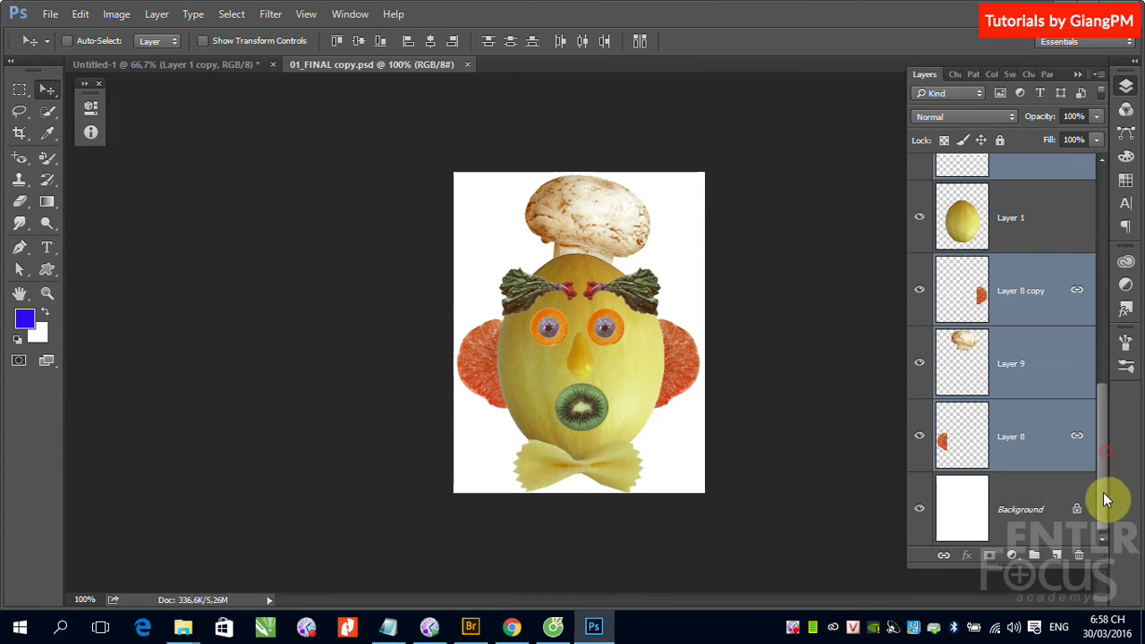
key("Delete")
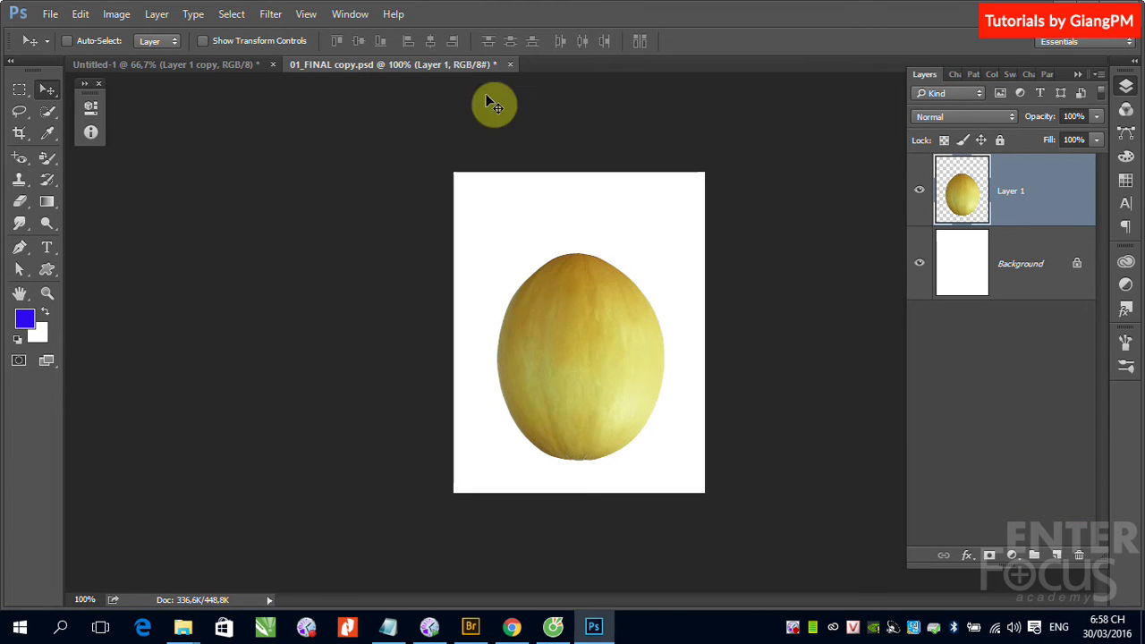
left_click(513, 65)
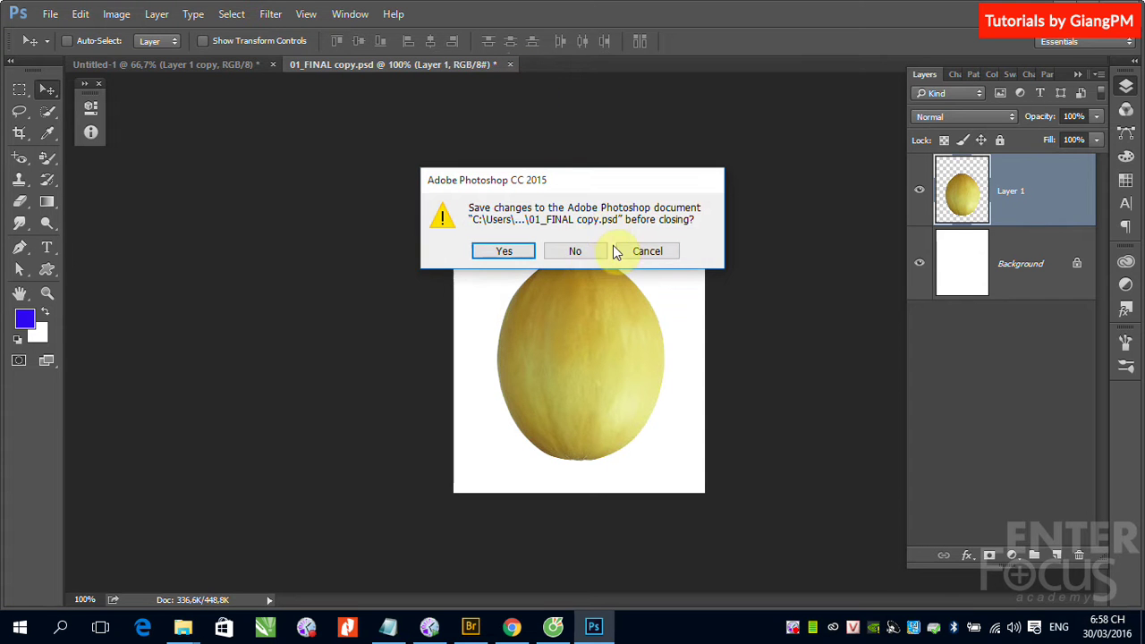
left_click(582, 251)
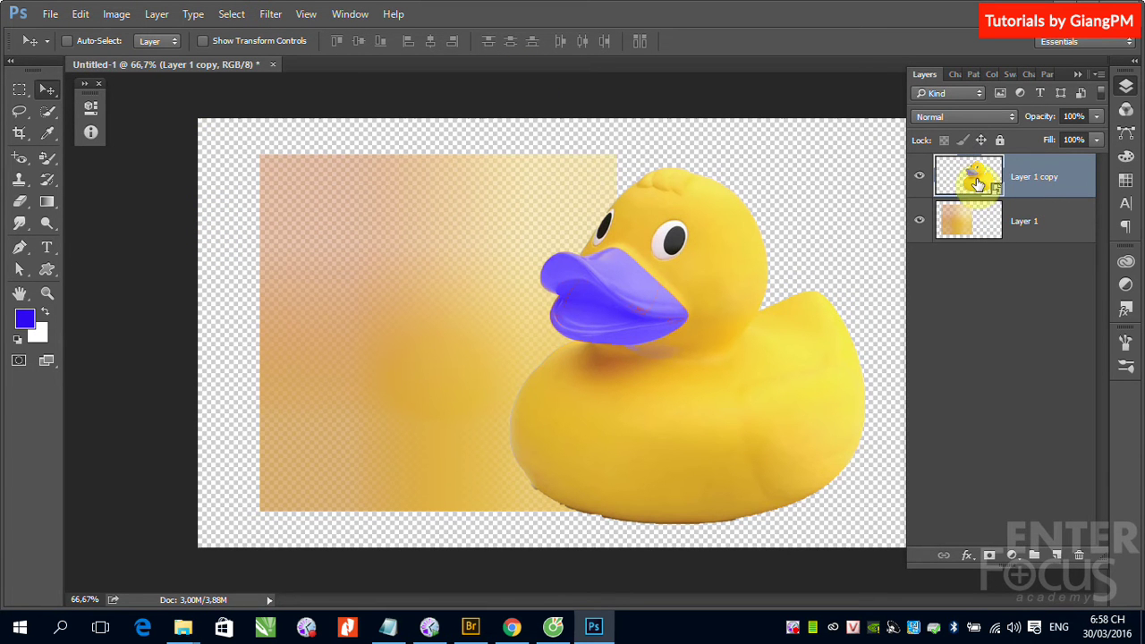
Step: Export the Layer 1 copy smart object's contents as Layer 1 copy.psb to the Desktop
right_click(1072, 180)
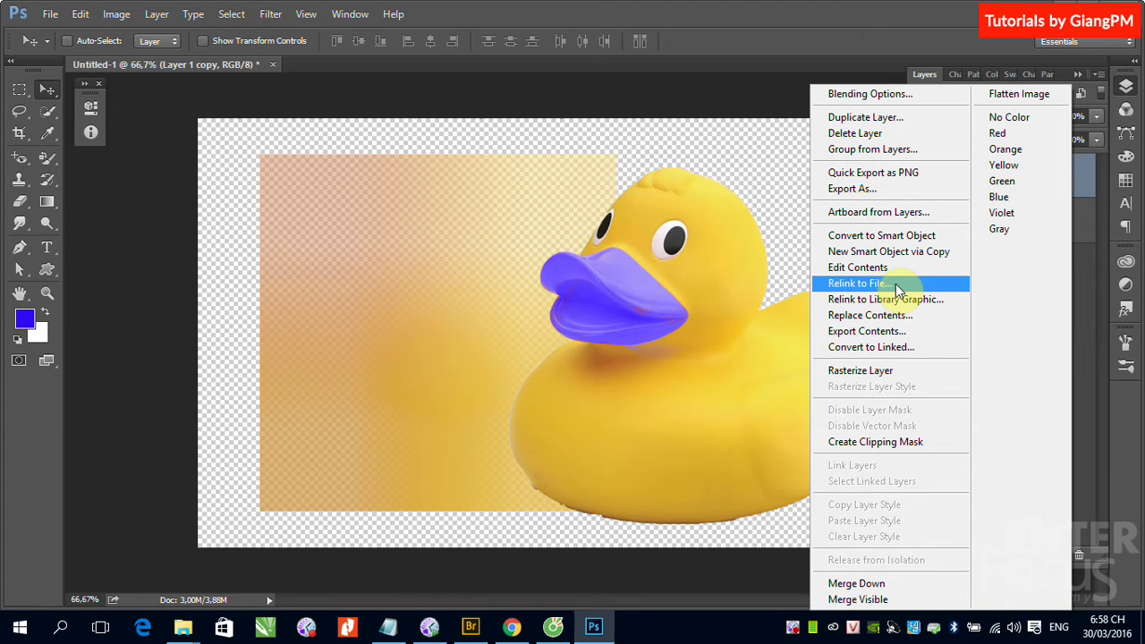
left_click(862, 331)
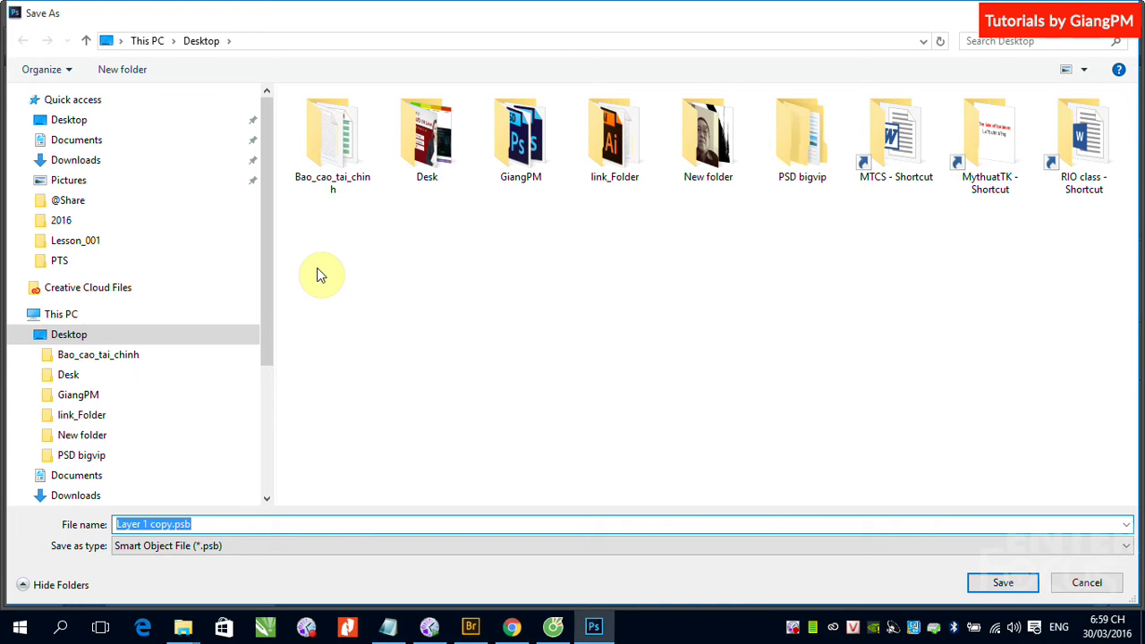
left_click(58, 119)
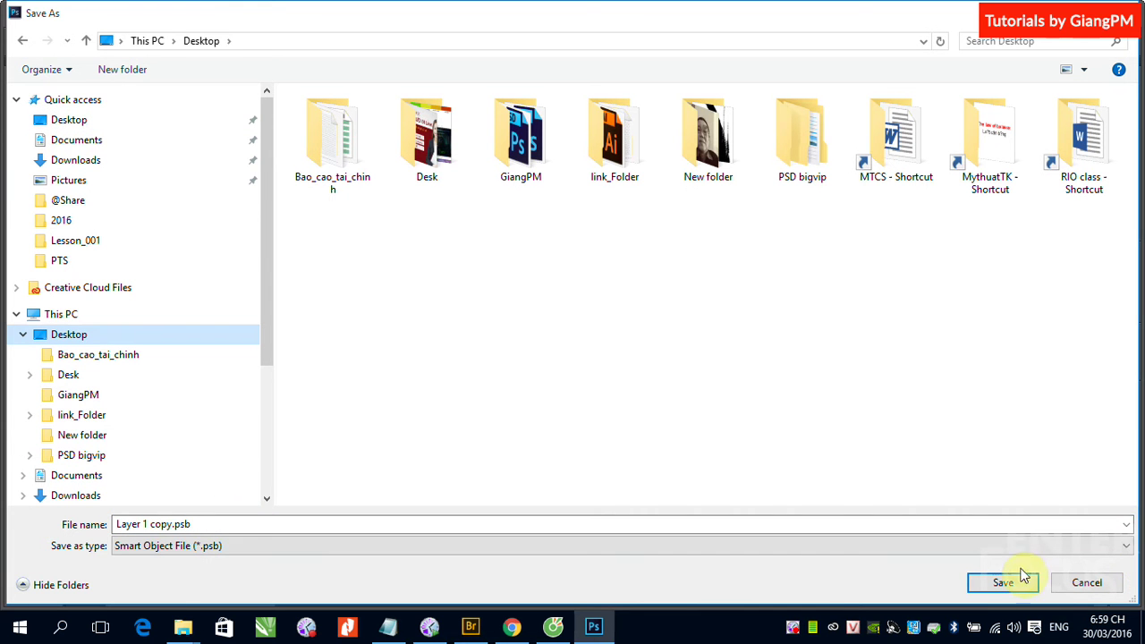
left_click(1004, 584)
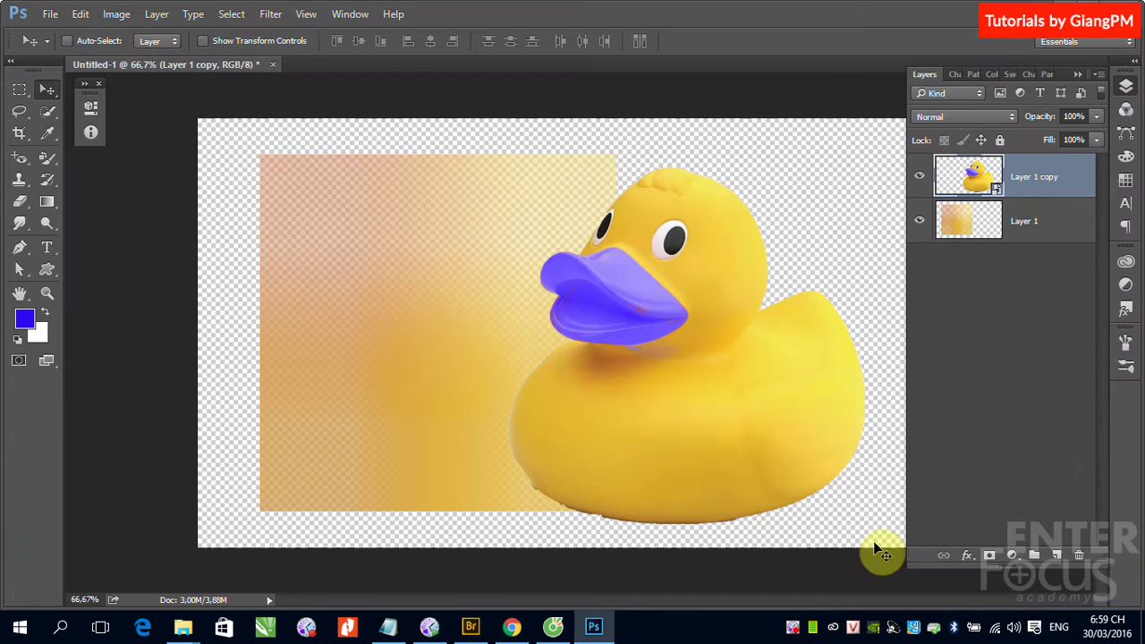
Step: Start exporting the smart object's contents again, then cancel the Save As dialog
right_click(1043, 184)
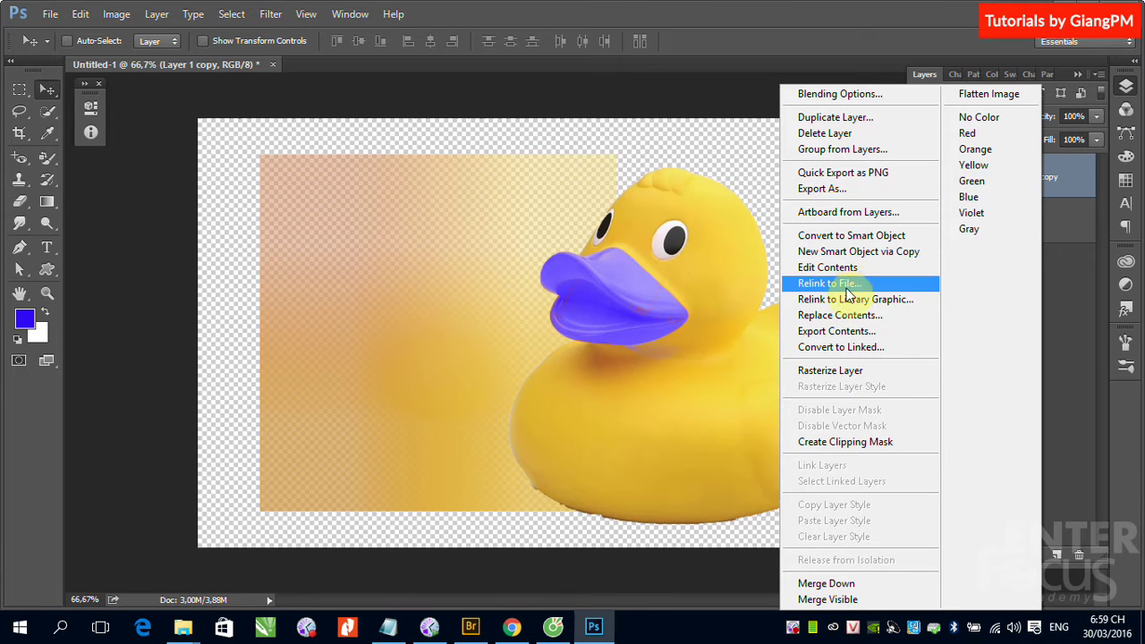
left_click(836, 331)
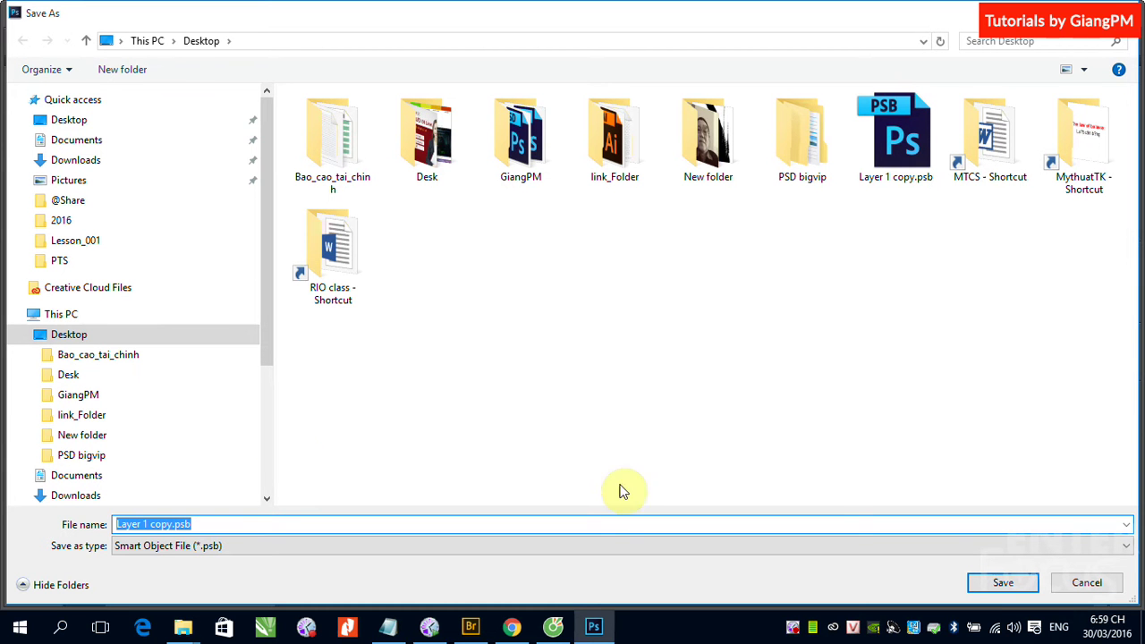
left_click(1087, 582)
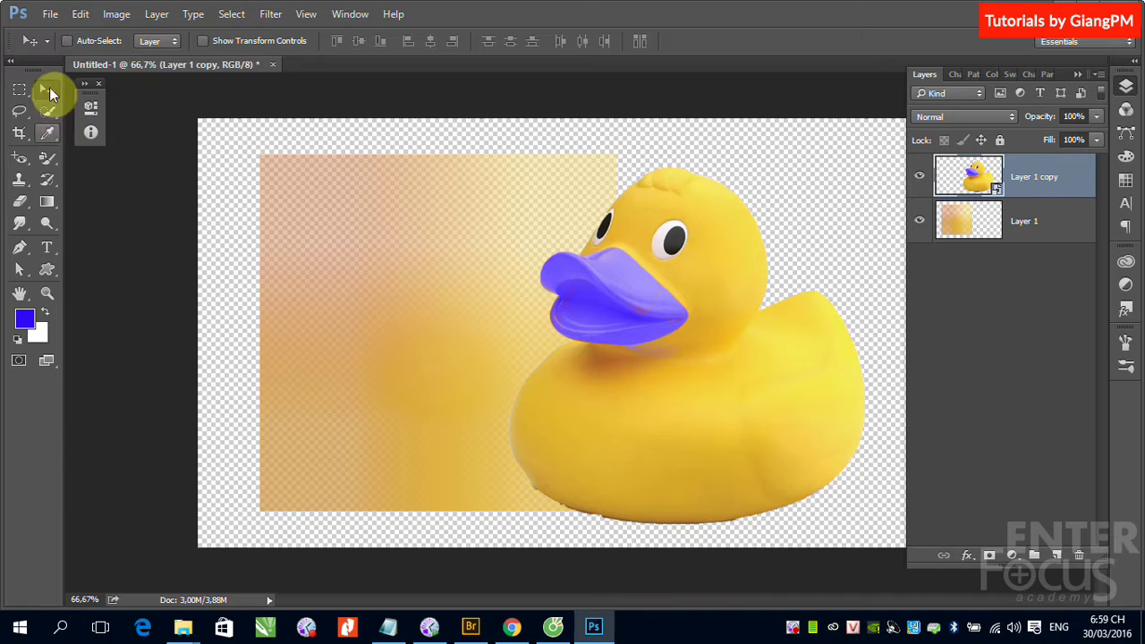
Step: Open Layer 1 copy.psb from the Desktop, then return to the Untitled-1 tab
left_click(48, 13)
left_click(66, 50)
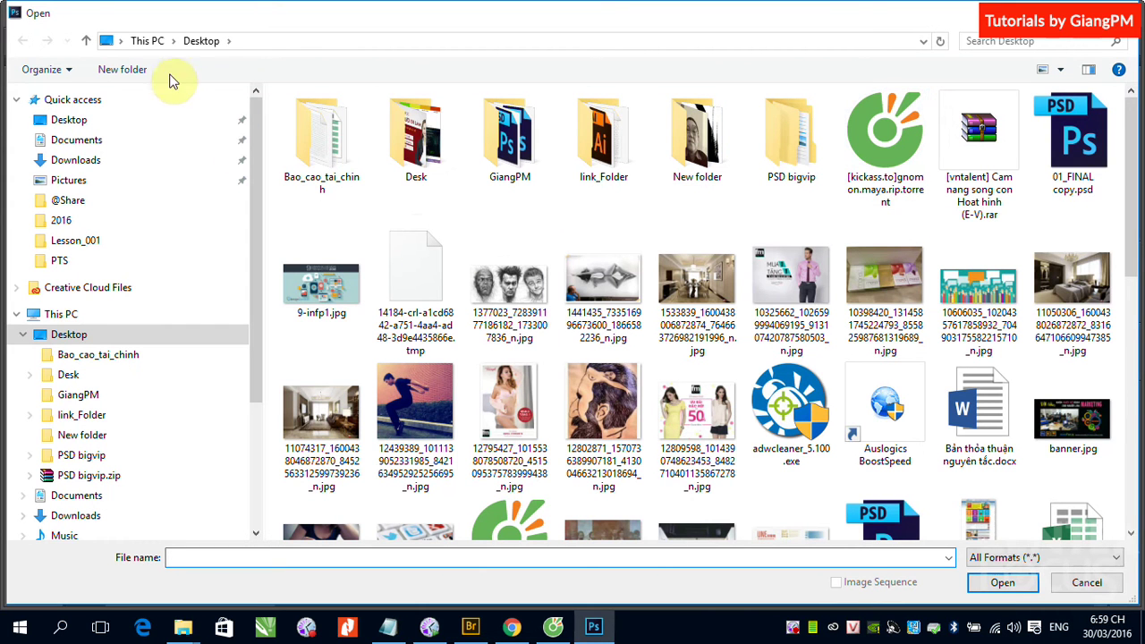
left_click(205, 41)
scroll(925, 475, "down", 5)
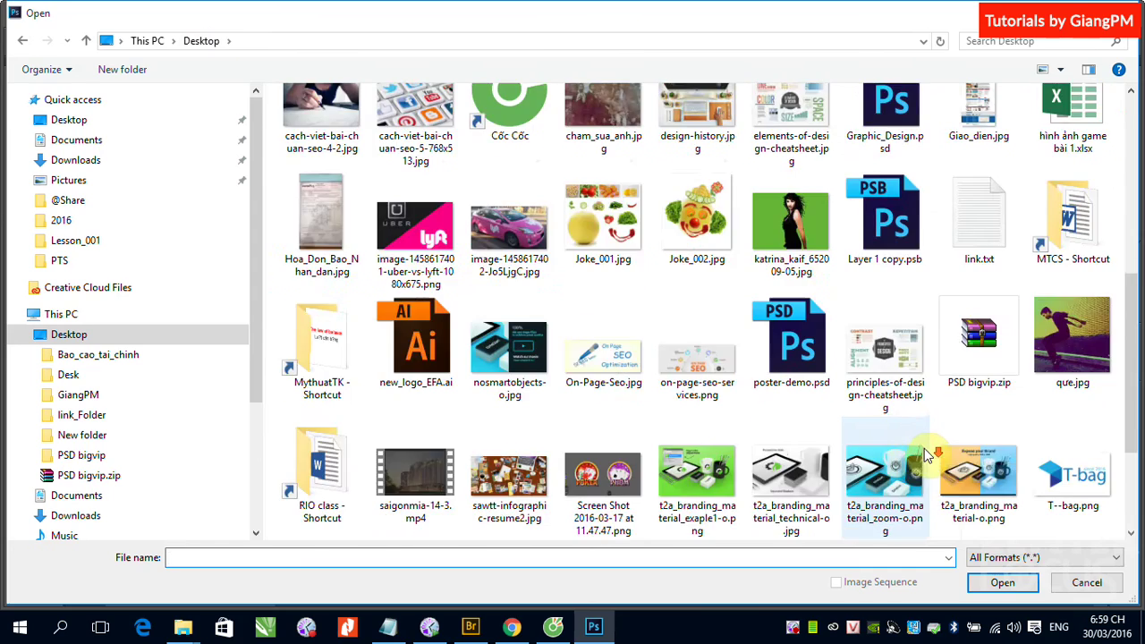
left_click(899, 257)
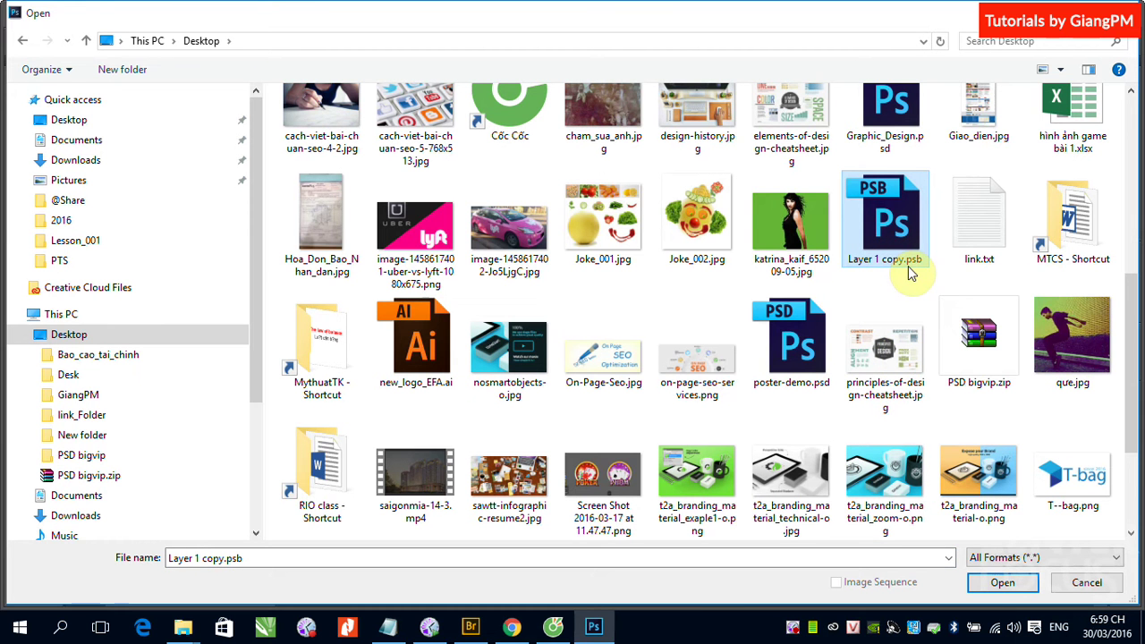
left_click(1003, 583)
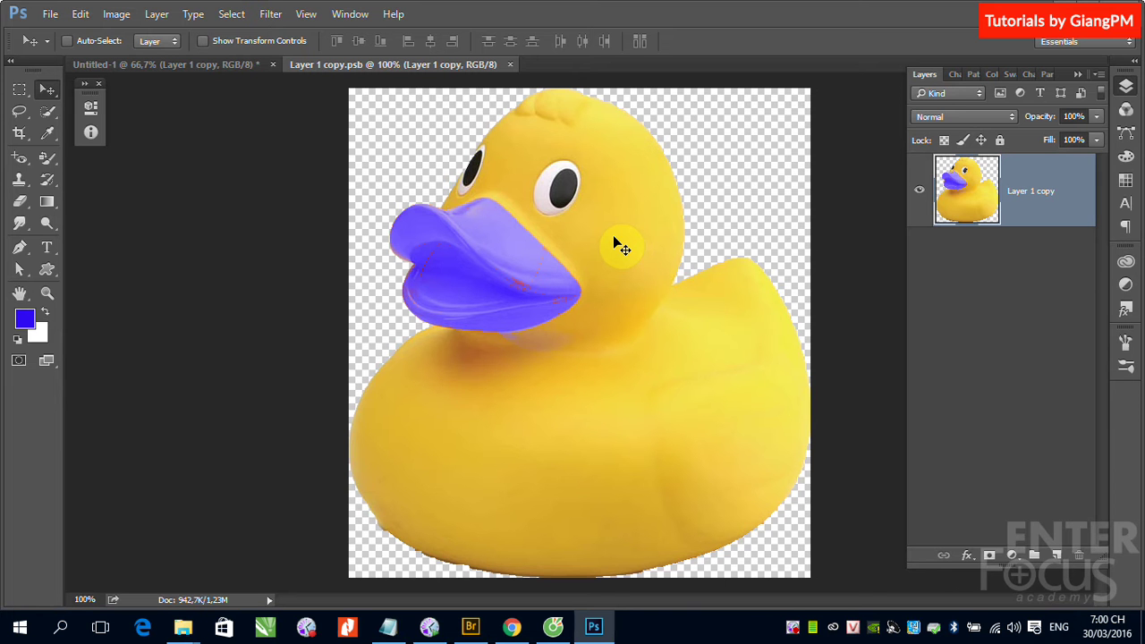
left_click(219, 63)
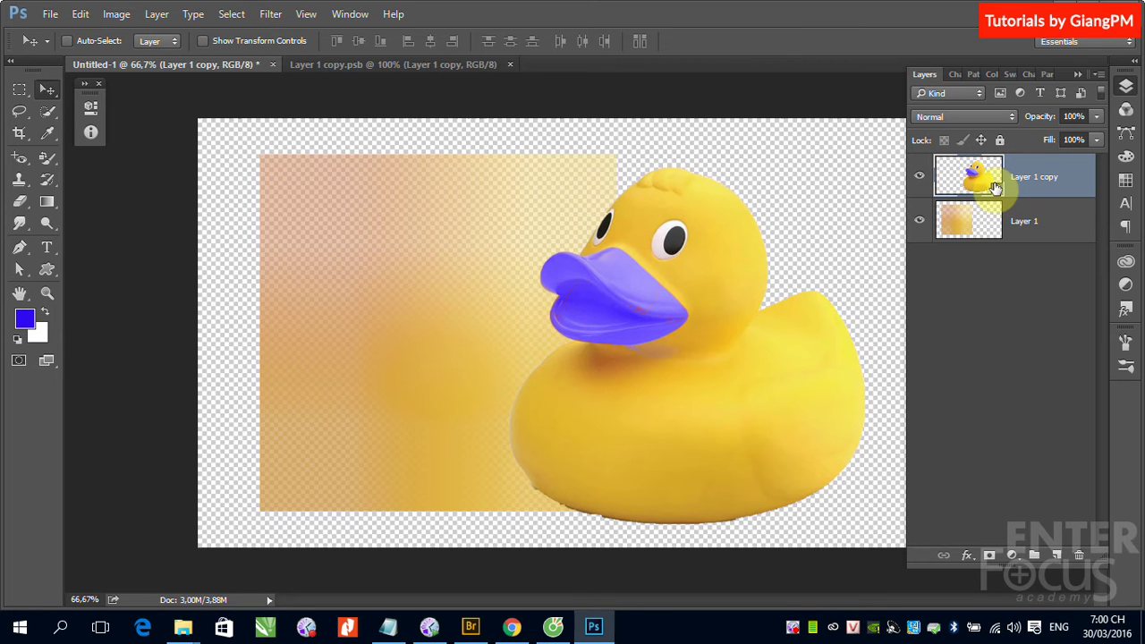
Step: Undo to restore the duck's orange beak, then bring up the duck layer's context menu
key("ctrl+z")
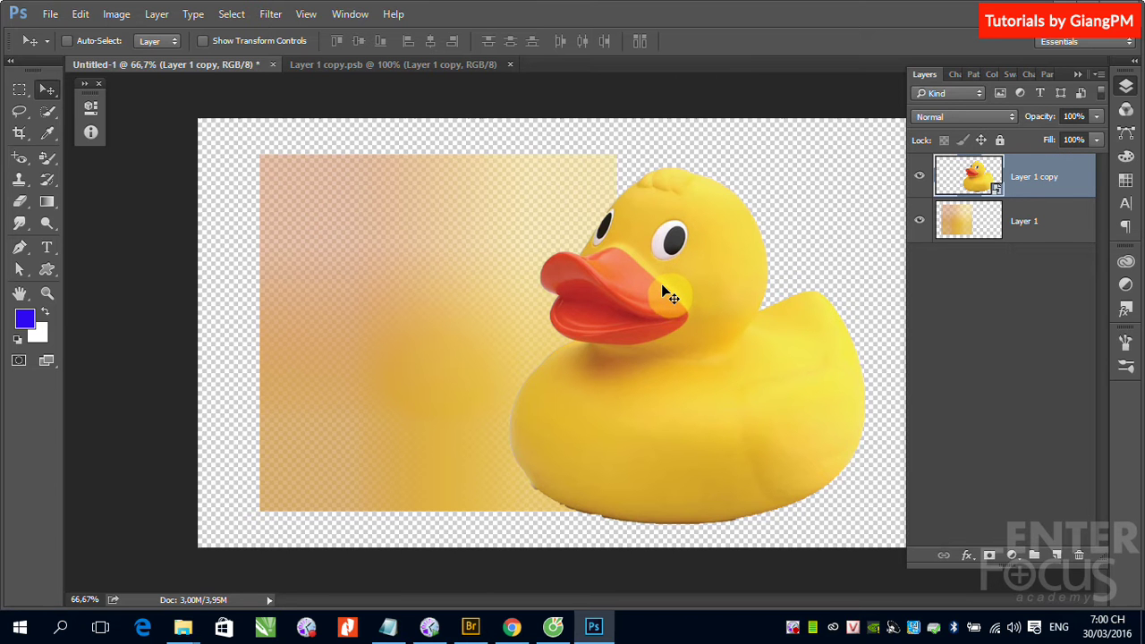
right_click(1065, 196)
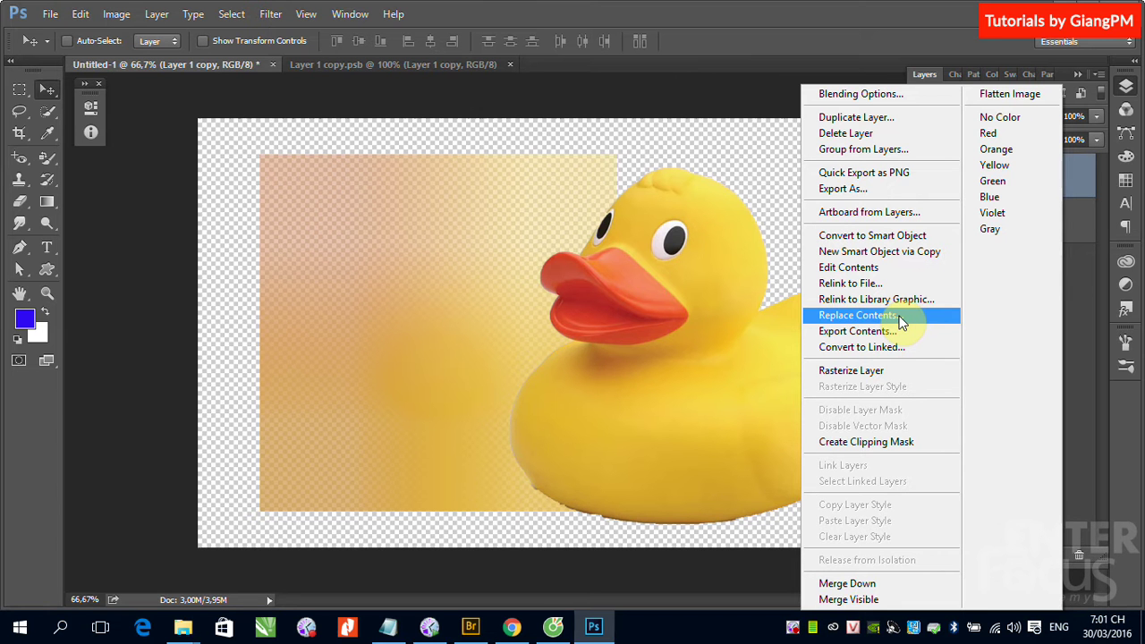
Step: Use Replace Contents to swap the duck smart object for Desktop's Layer 1 copy.psb
left_click(900, 324)
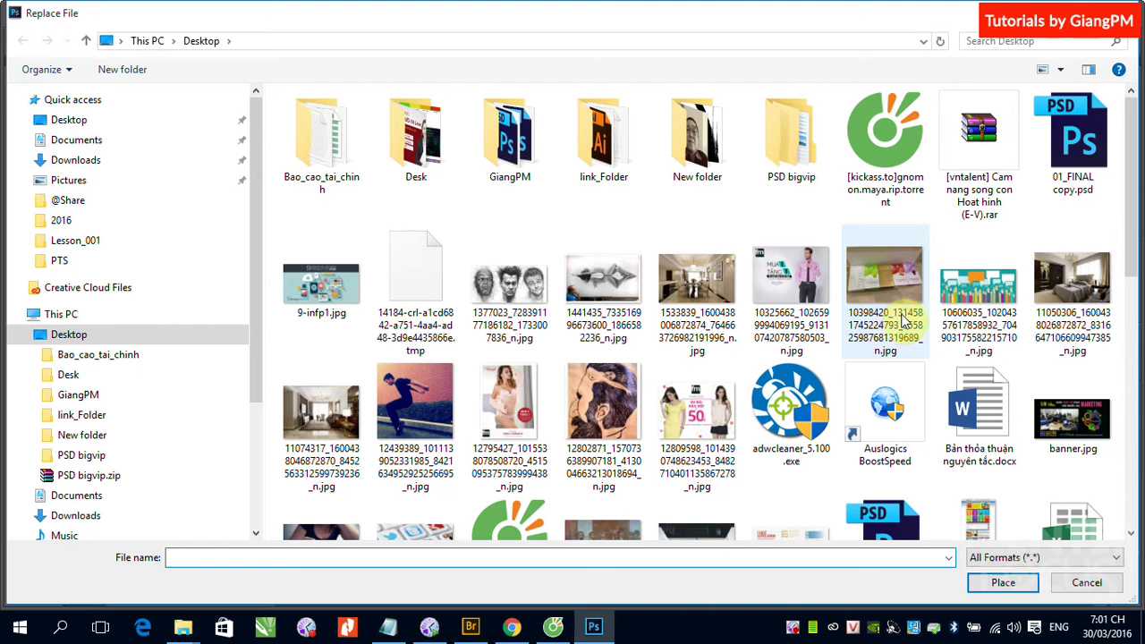
scroll(903, 358, "down", 5)
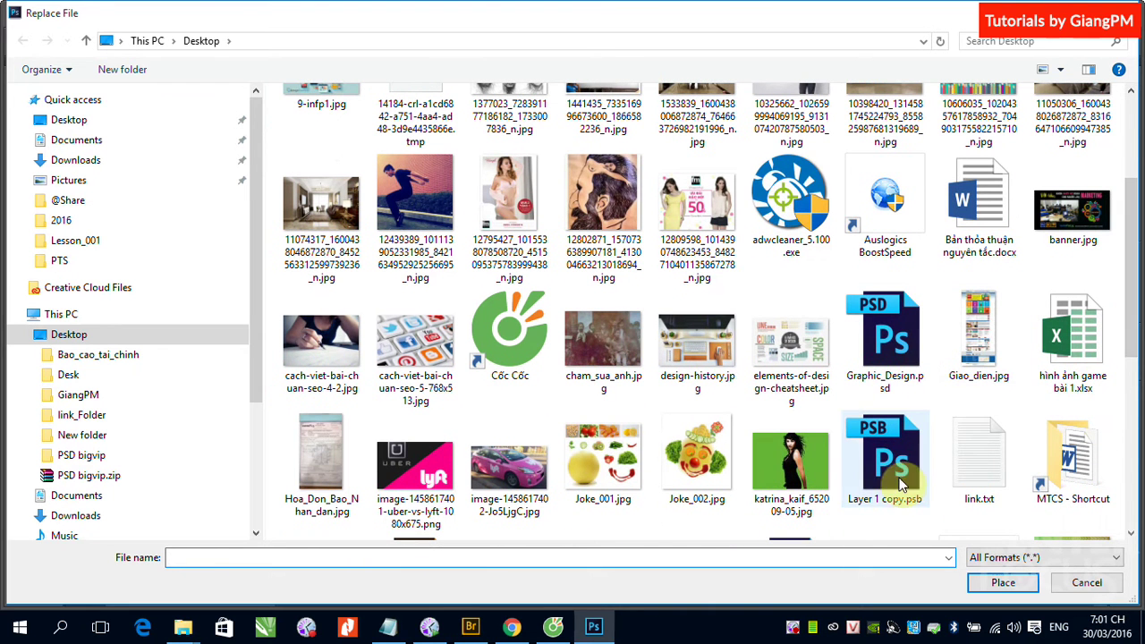
left_click(900, 483)
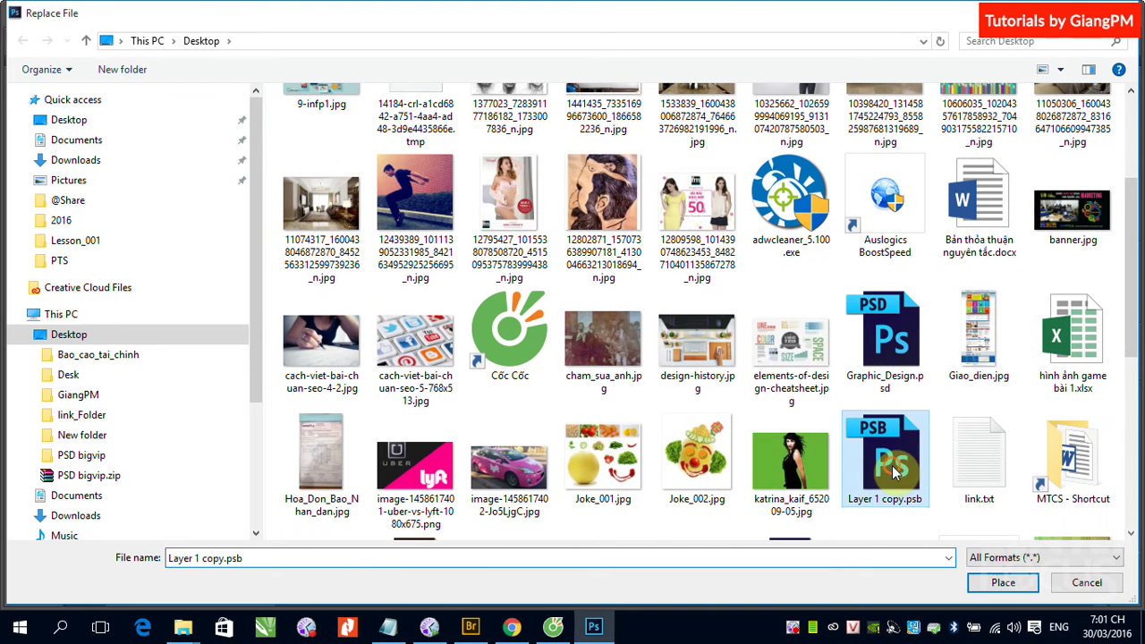
left_click(1004, 583)
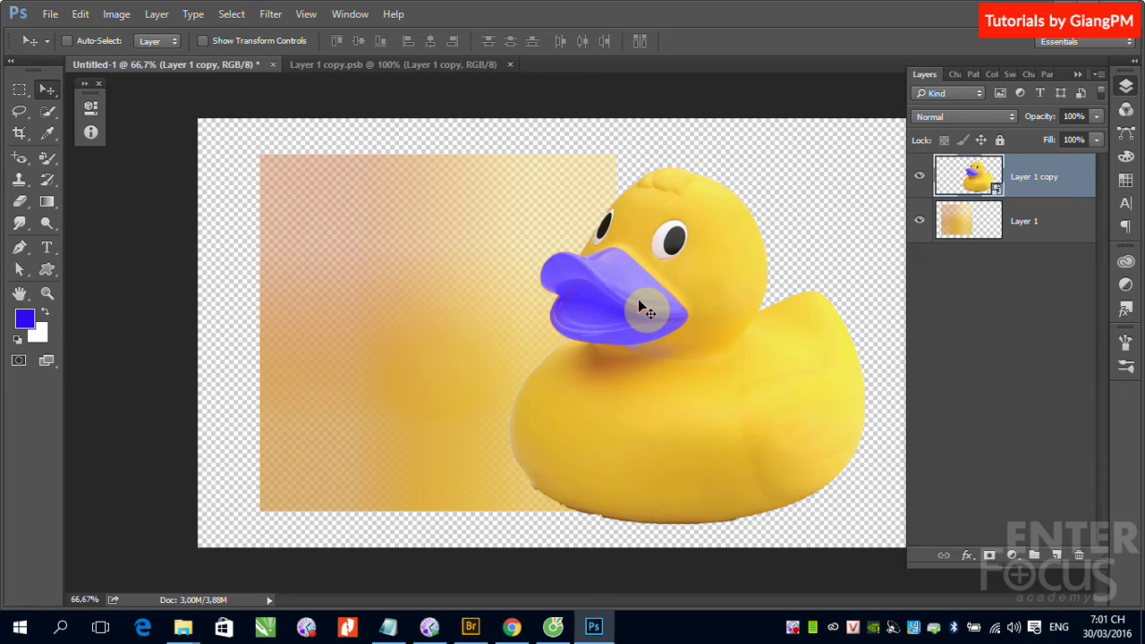
Step: Use Replace Contents to put que.jpg, the jumping-man photo, into the smart object
right_click(1027, 190)
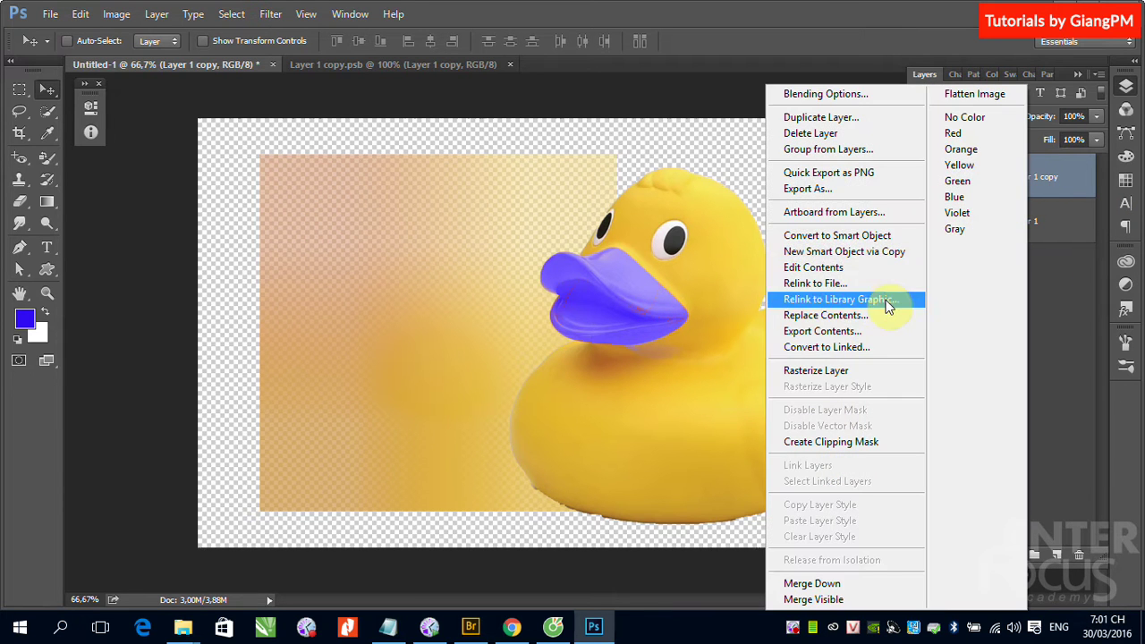
left_click(834, 318)
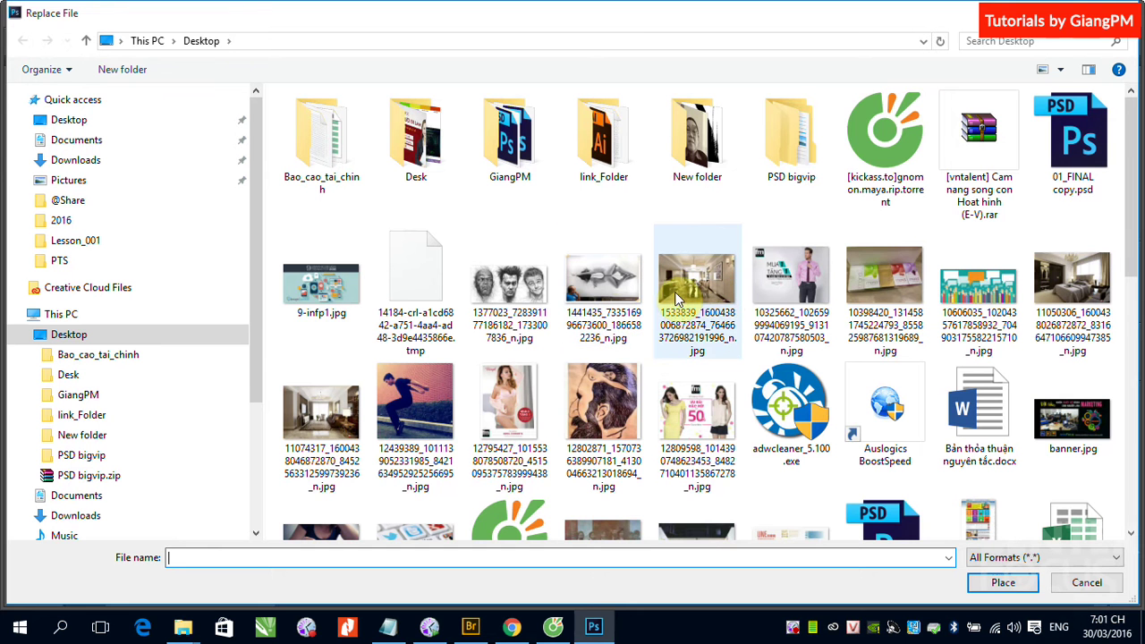
mouse_move(697, 290)
scroll(679, 301, "down", 5)
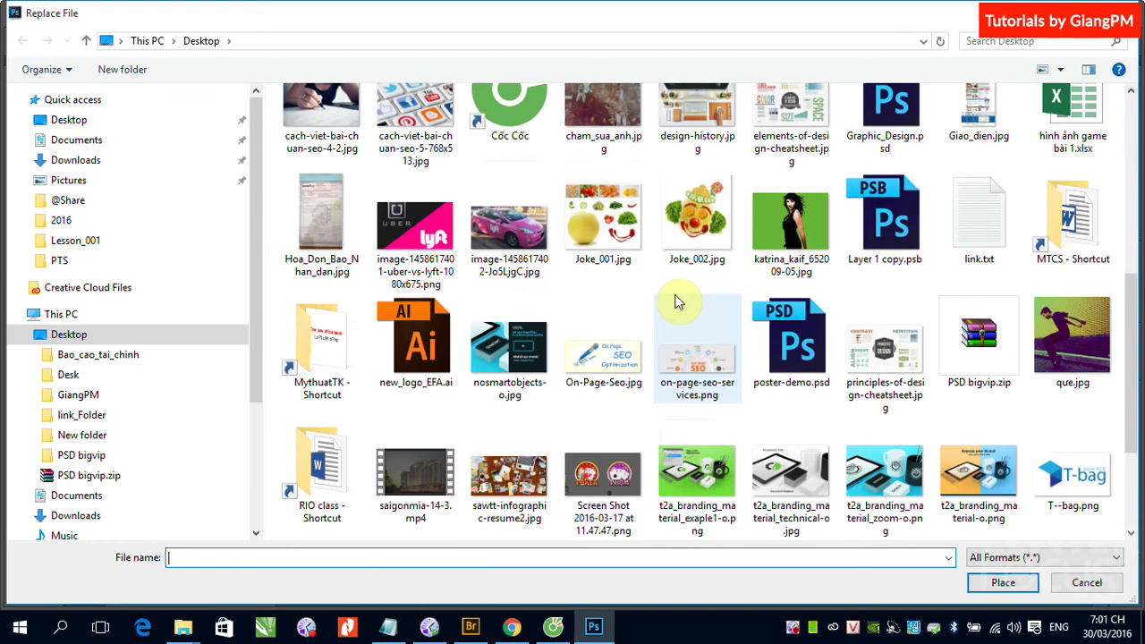
left_click(1054, 326)
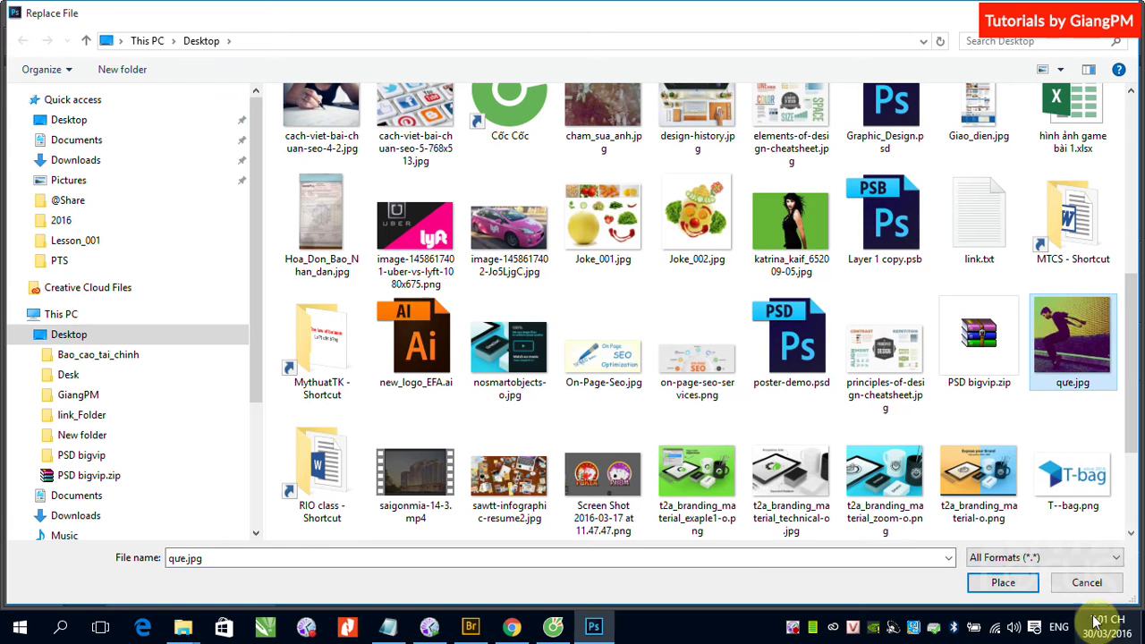
left_click(1003, 582)
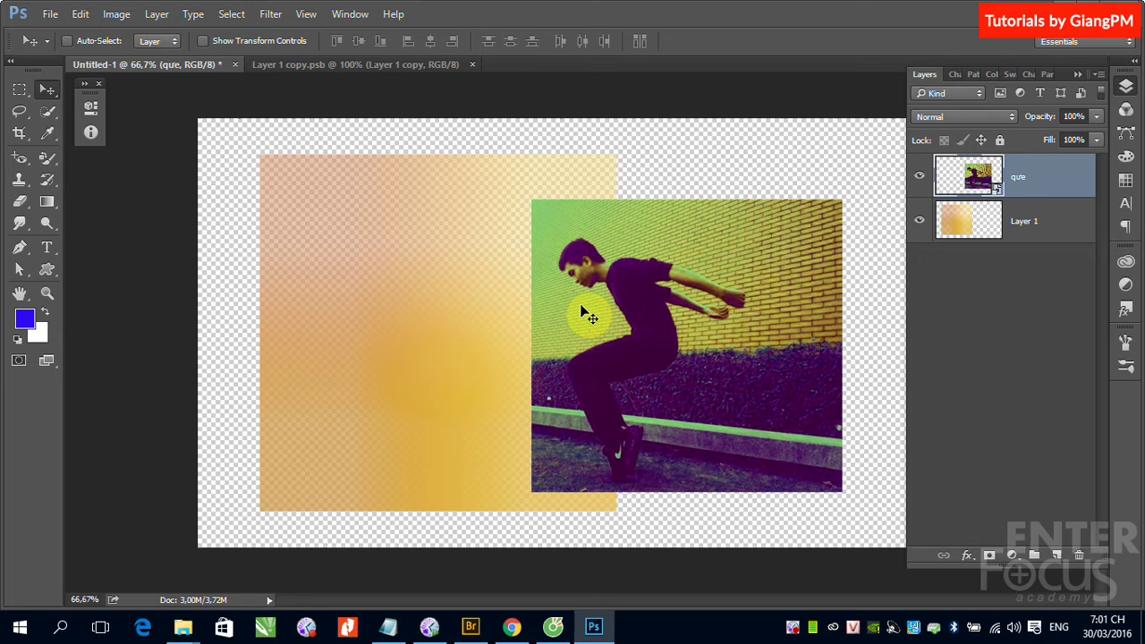
Step: Relink the que layer to the woman photo, then drag that layer to the trash
right_click(1043, 183)
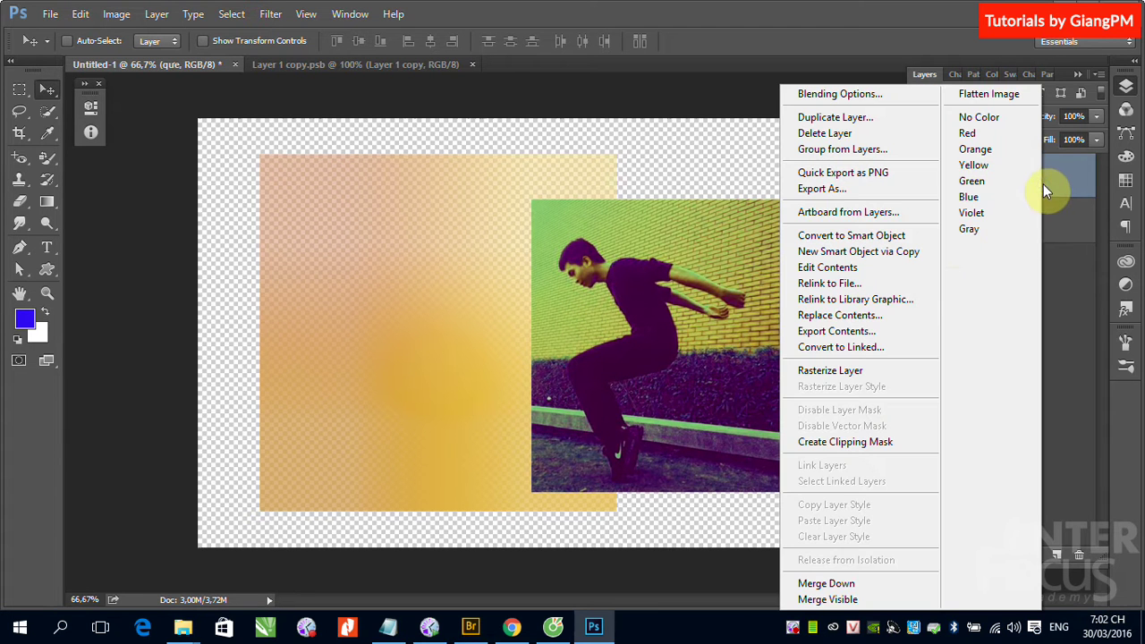
left_click(854, 286)
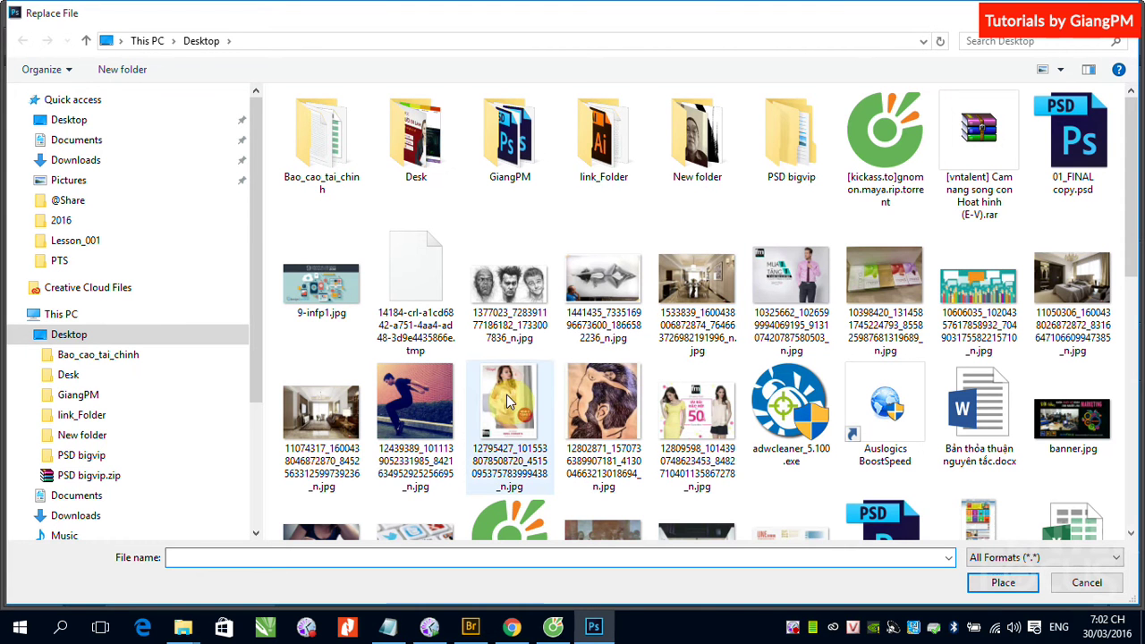
left_click(507, 398)
left_click(1002, 583)
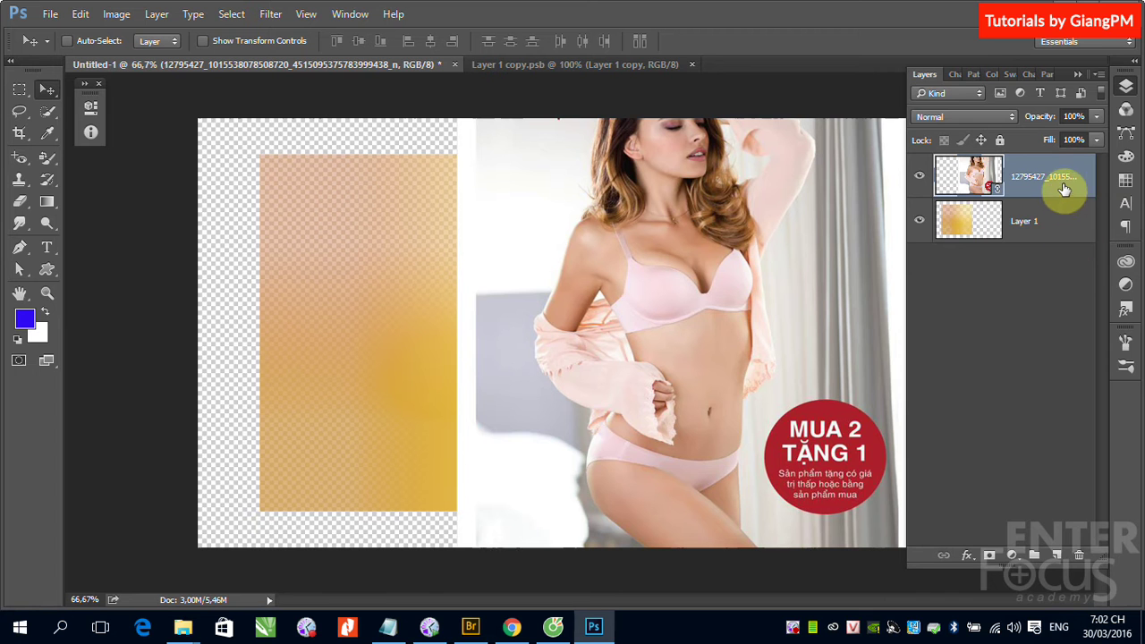
left_click_drag(1074, 196, 1079, 555)
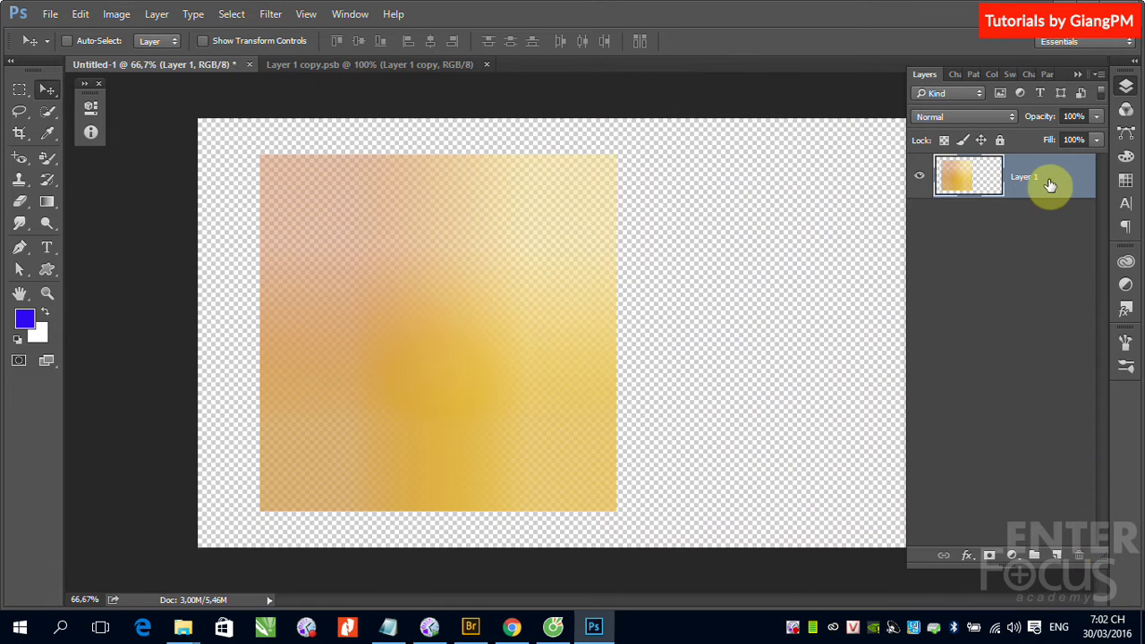
Step: Create an empty Layer 2 and trash Layer 1, leaving a fully transparent canvas
left_click_drag(1042, 176, 1077, 556)
left_click(1056, 556)
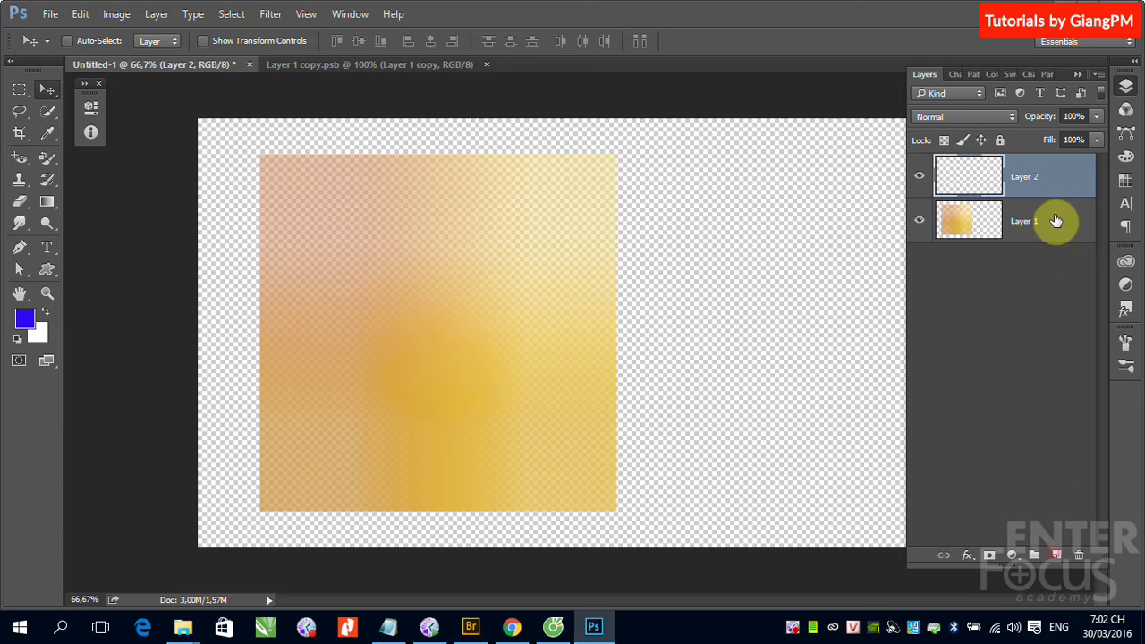
left_click_drag(1054, 225, 1078, 555)
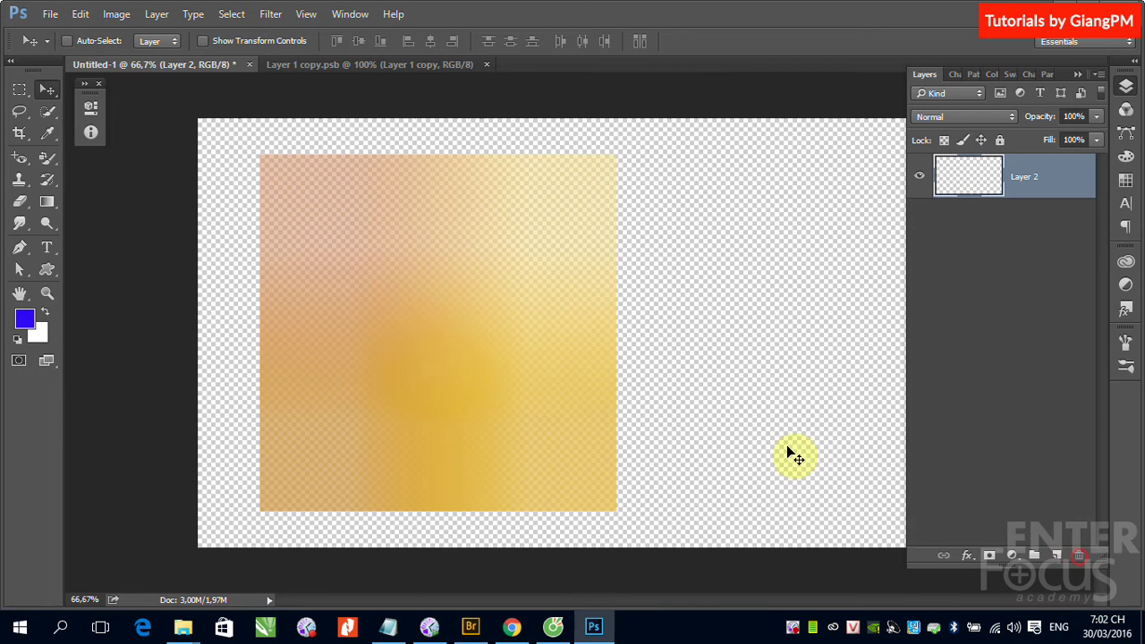
left_click(51, 14)
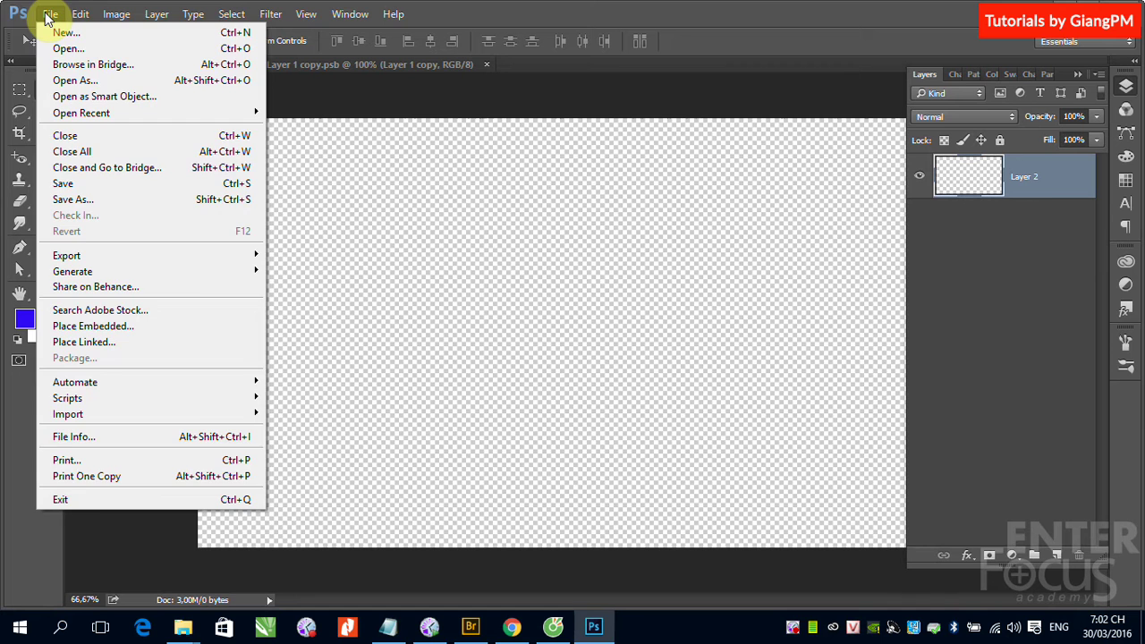
left_click(44, 14)
left_click(50, 14)
mouse_move(75, 382)
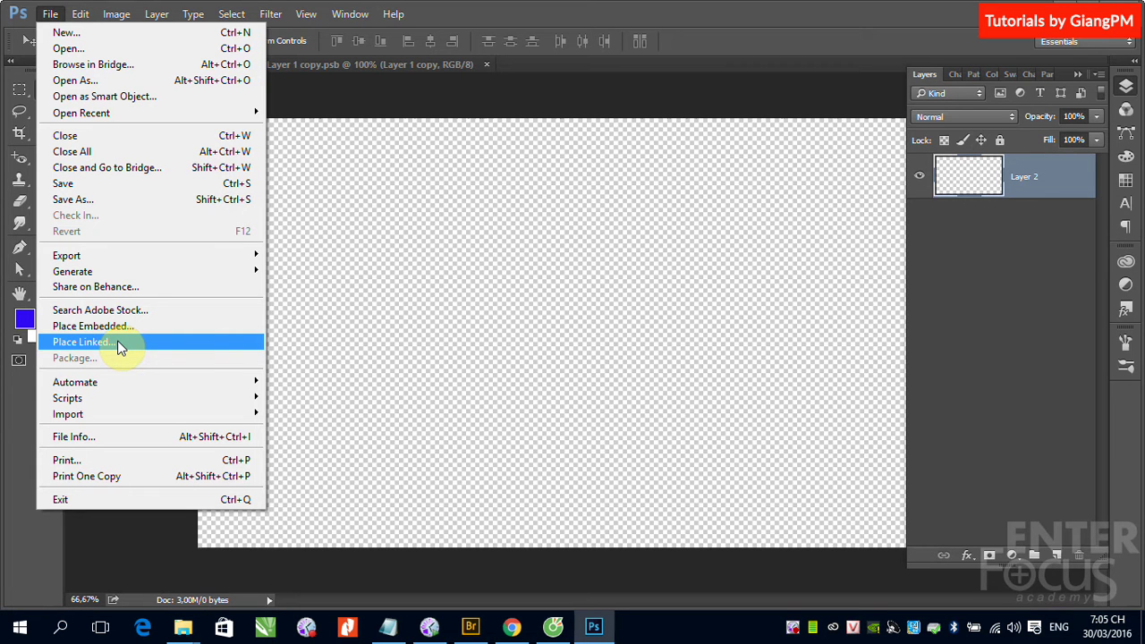
left_click(608, 299)
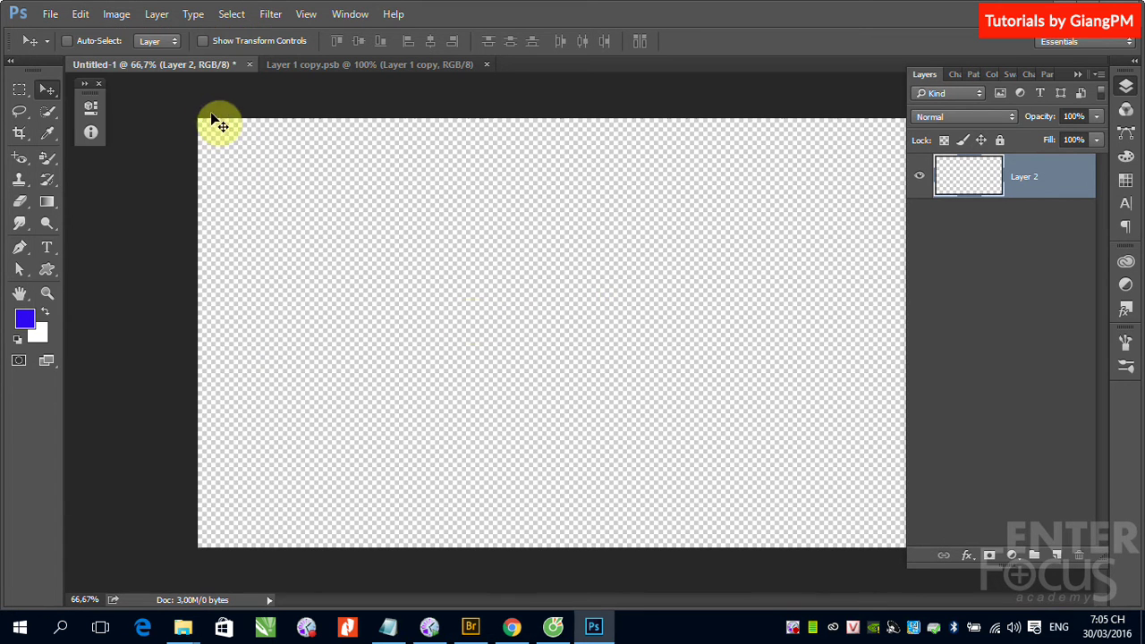
left_click(50, 13)
Step: Browse into link_Folder and its Links folder, then back out to the Desktop
left_click(72, 49)
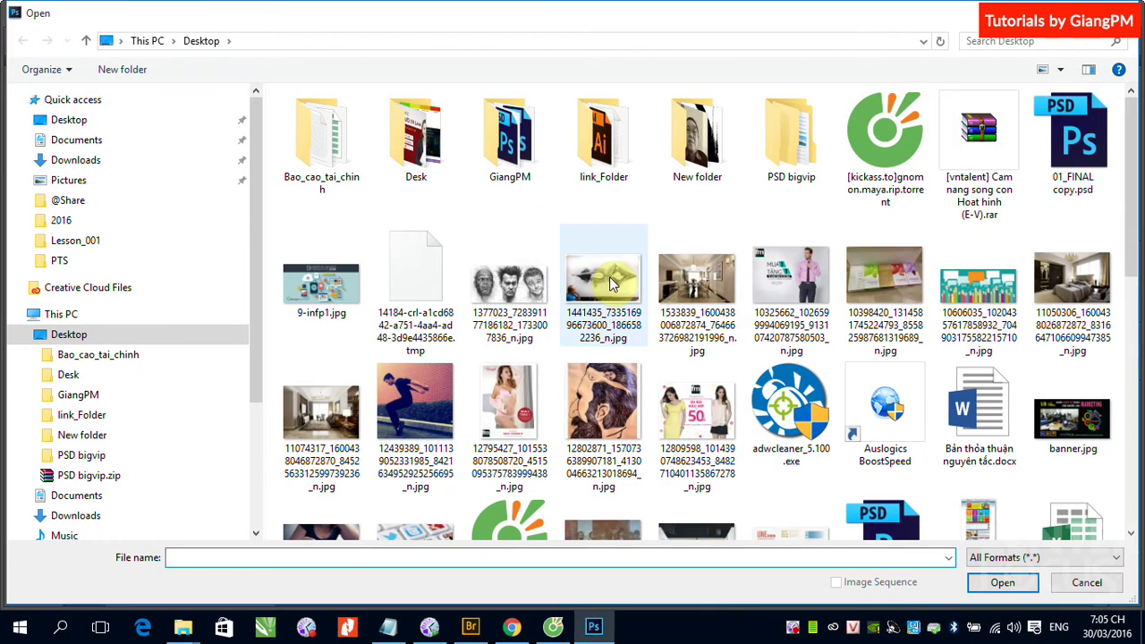
scroll(859, 322, "down", 5)
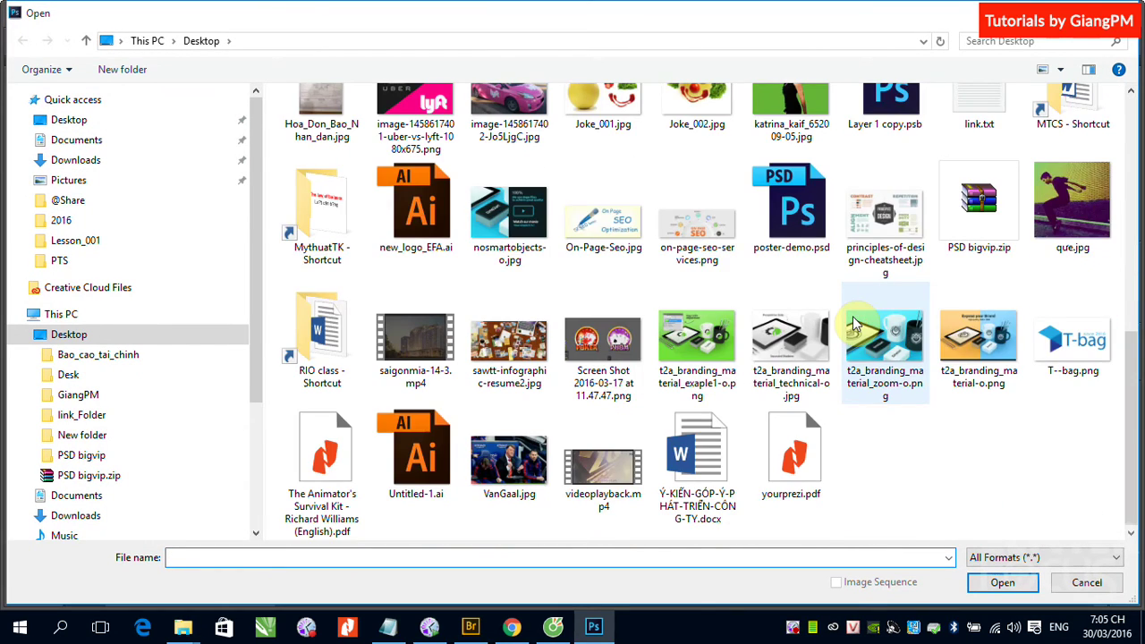
scroll(855, 324, "up", 5)
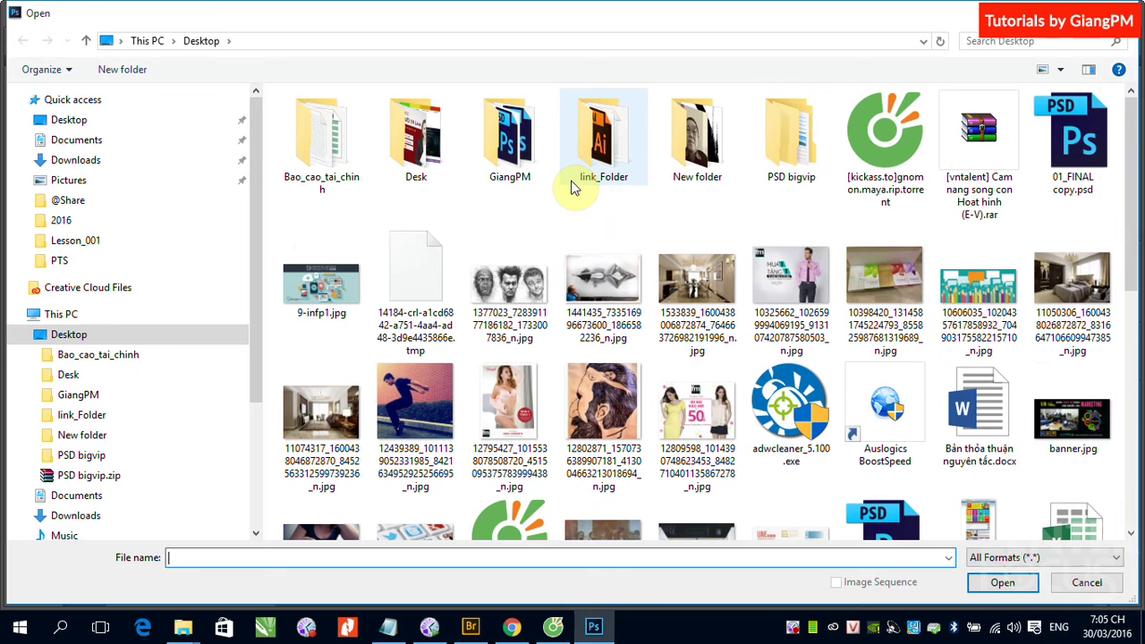
double_click(598, 165)
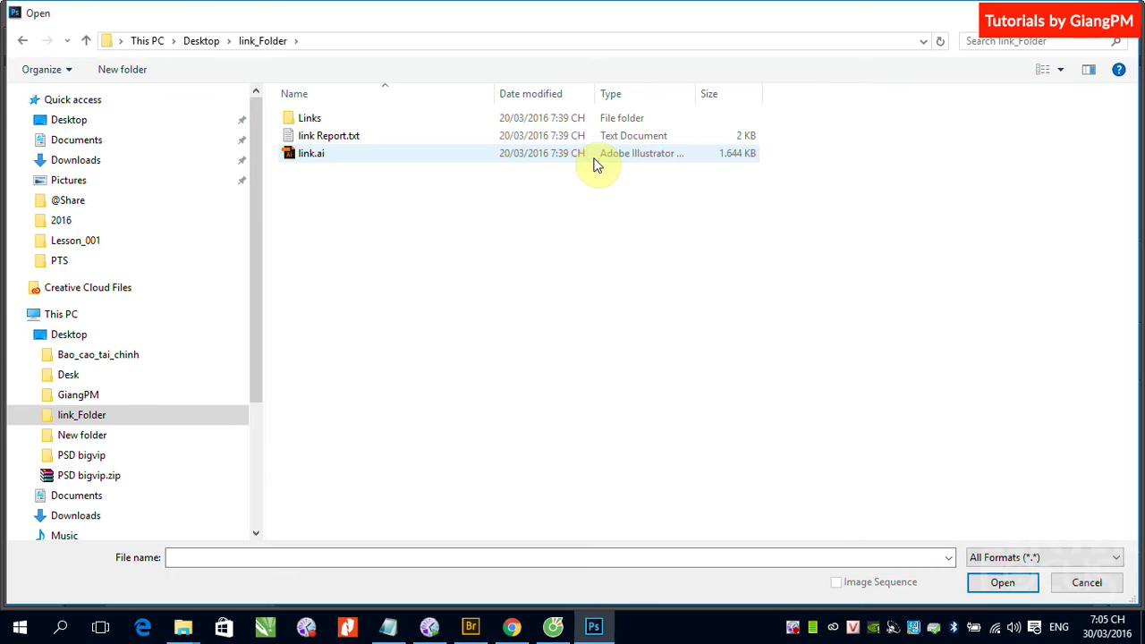
double_click(304, 119)
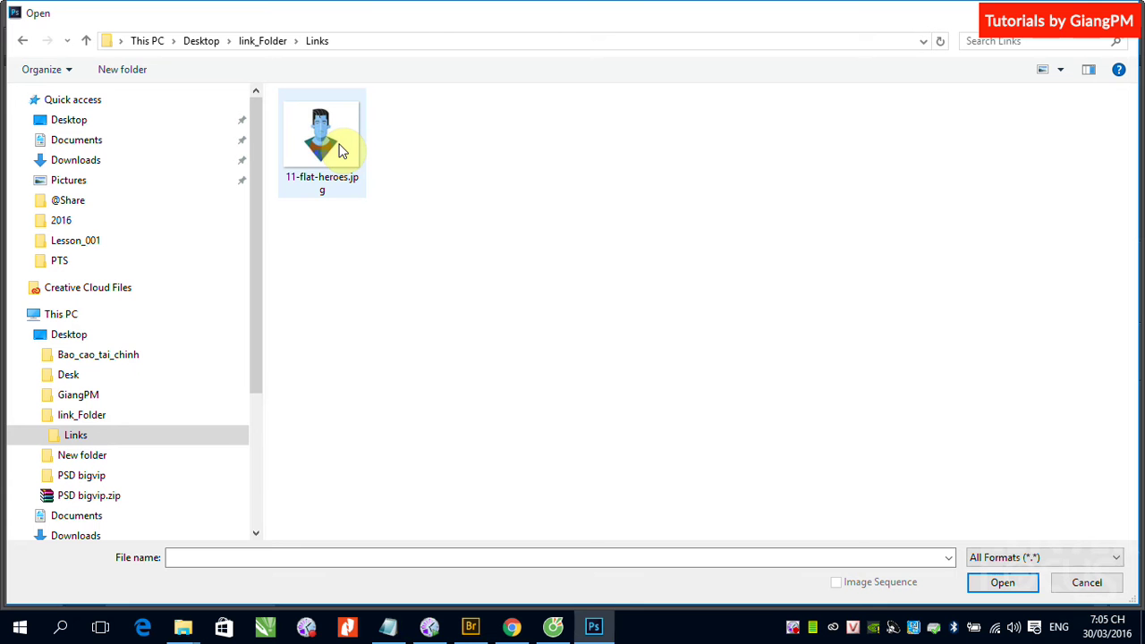
left_click(21, 42)
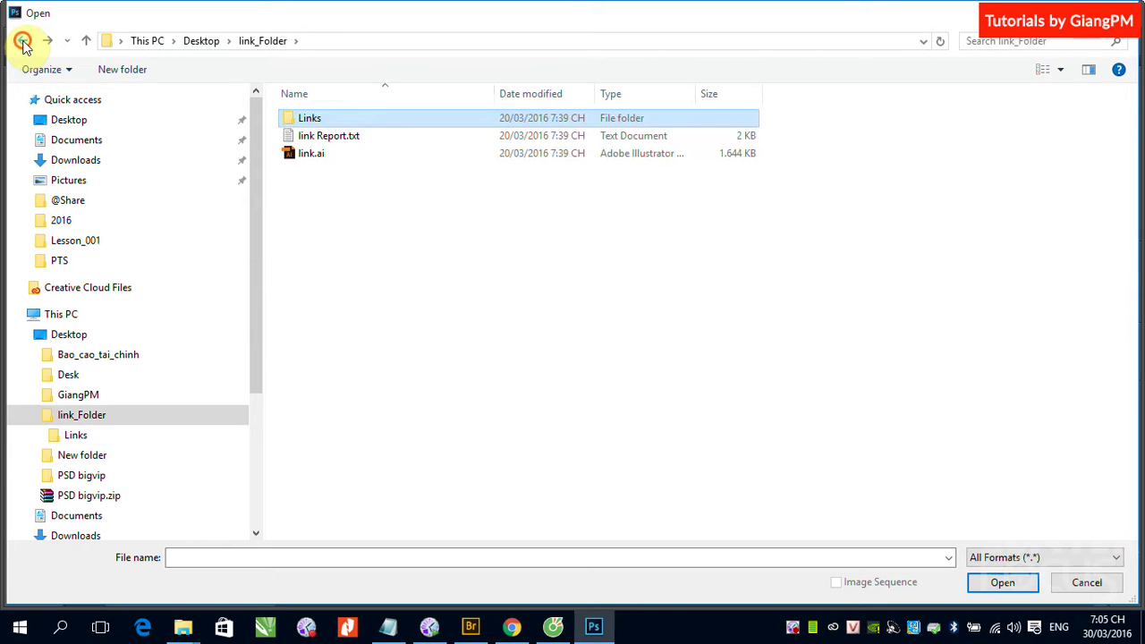
left_click(23, 43)
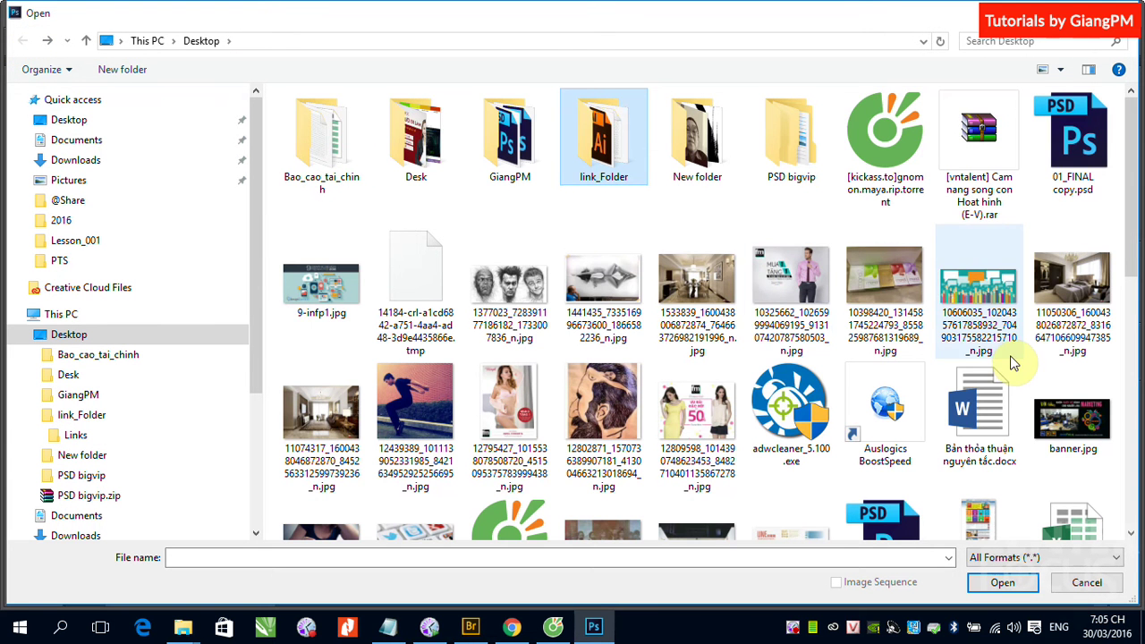
Step: Open the apple-cong-bo-16 brick-wall photo from the Desktop's Desk folder
scroll(1015, 362, "down", 5)
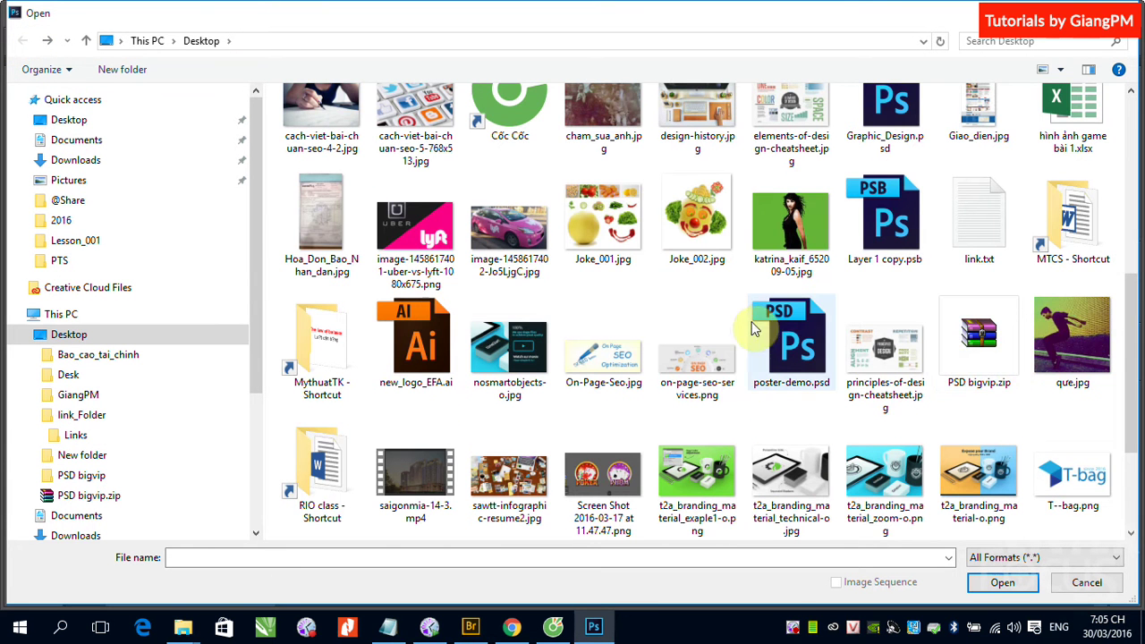
scroll(650, 319, "up", 5)
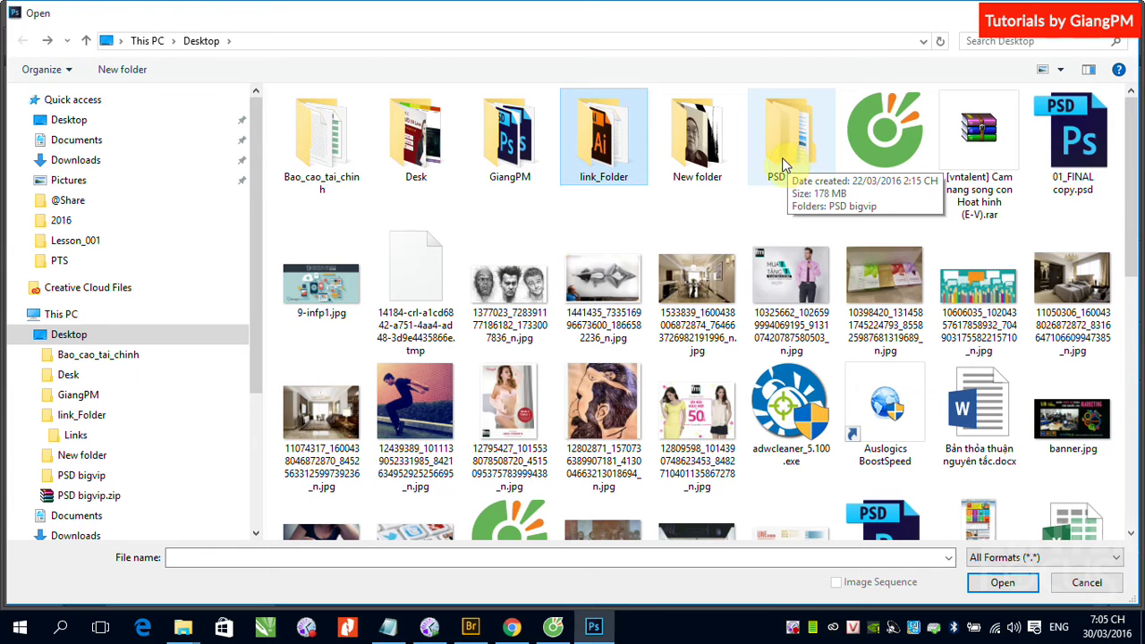
double_click(416, 138)
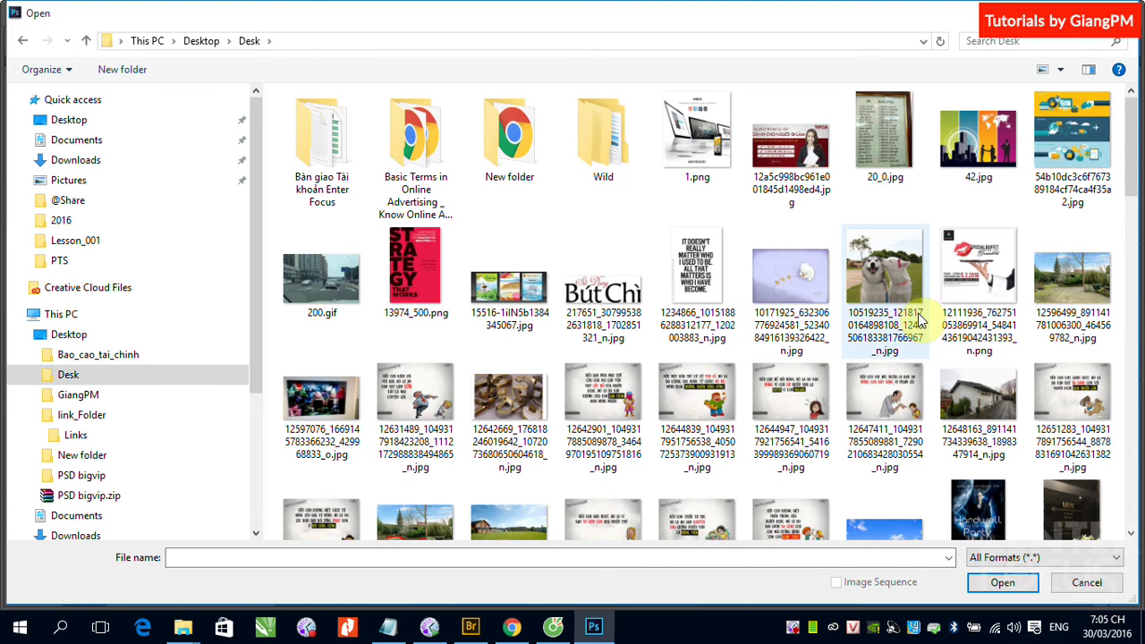
scroll(913, 324, "down", 5)
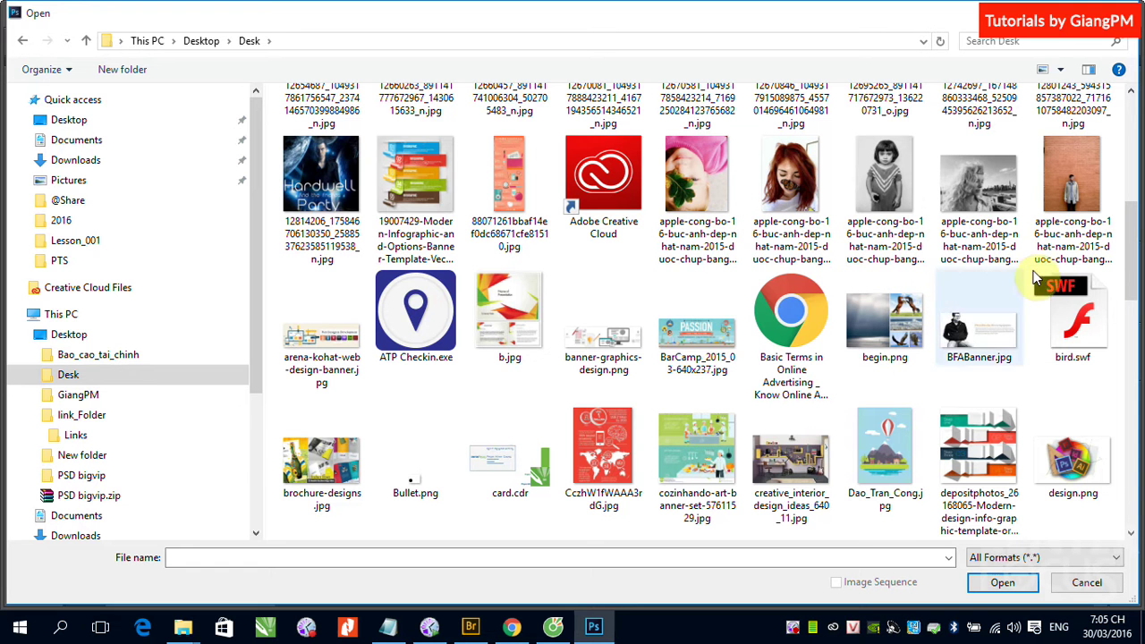
left_click(1076, 186)
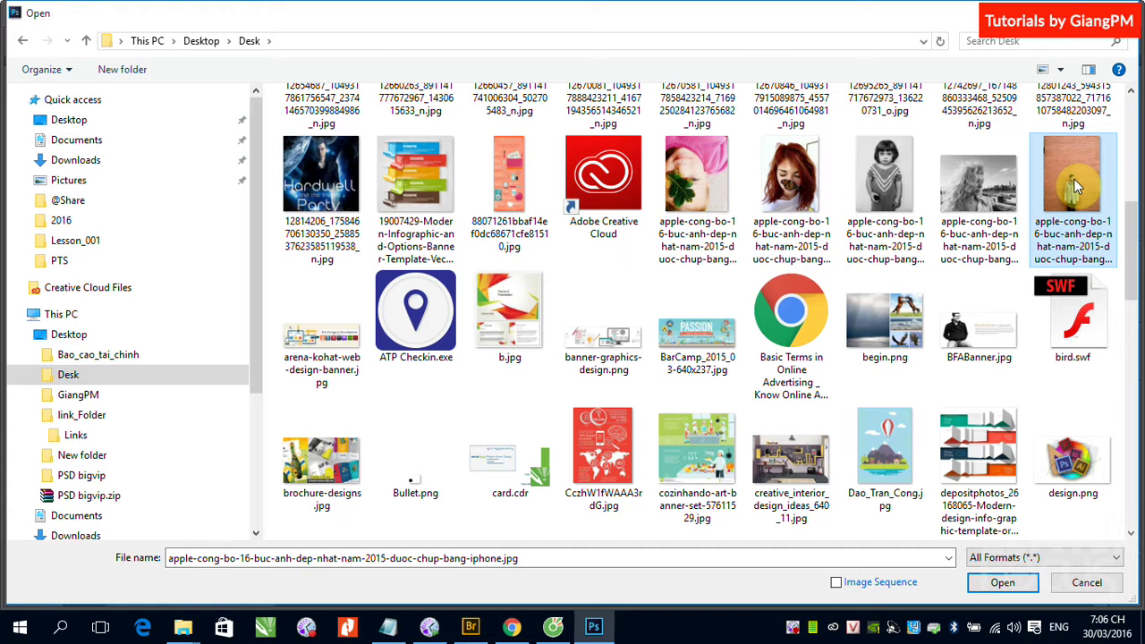
left_click(1002, 583)
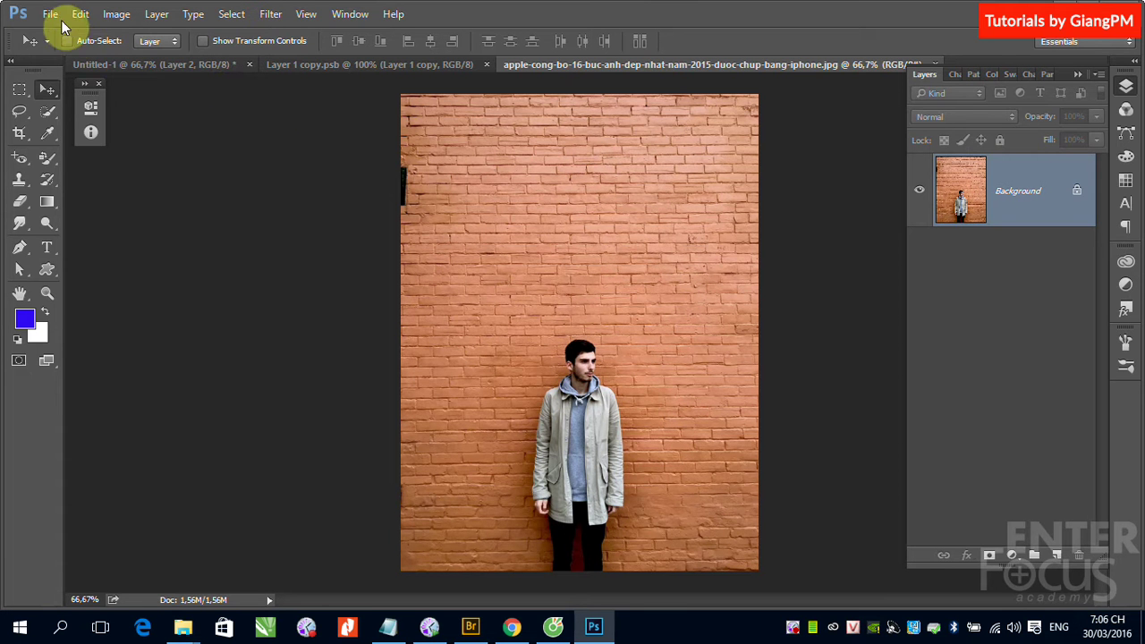
Step: Save the brick-wall photo to the Desktop as JPEG anh1
left_click(50, 14)
left_click(89, 199)
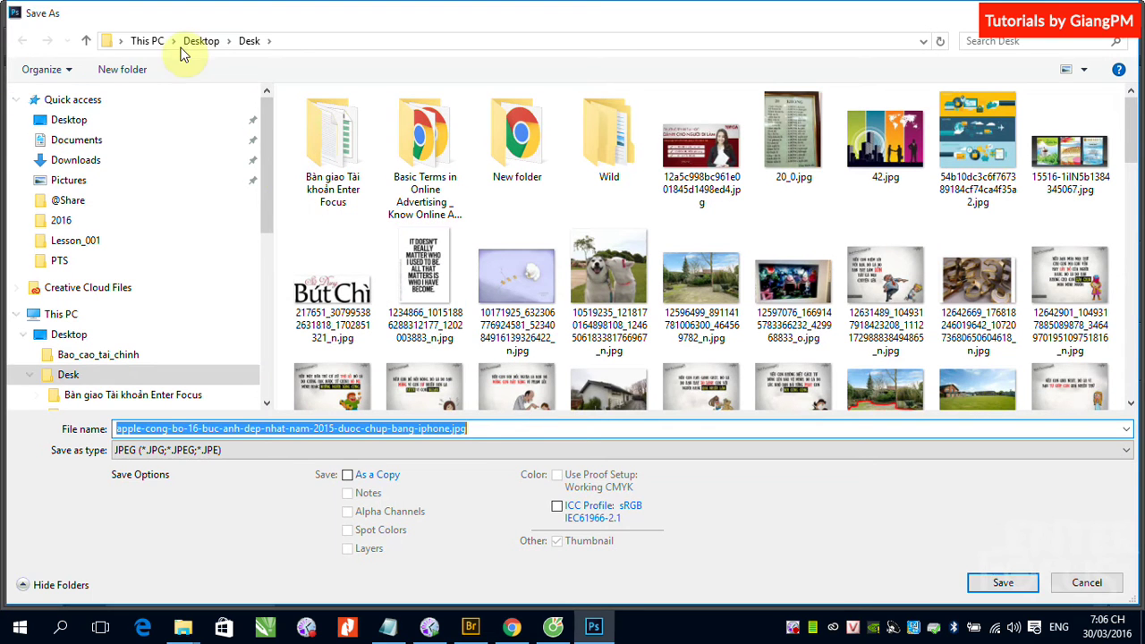
left_click(69, 120)
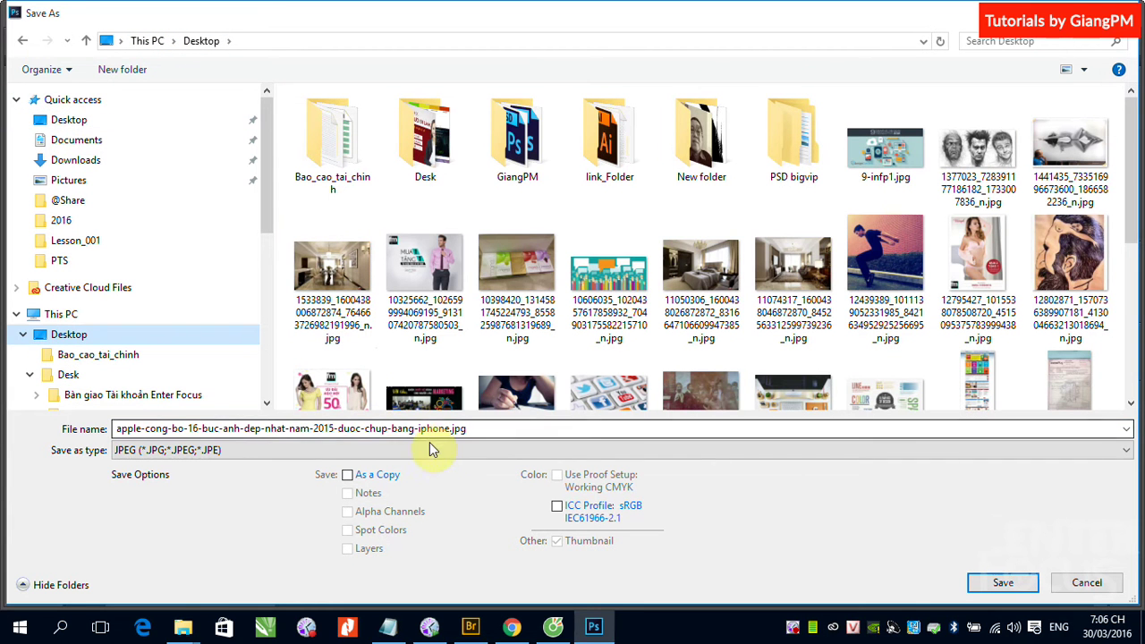
left_click(486, 431)
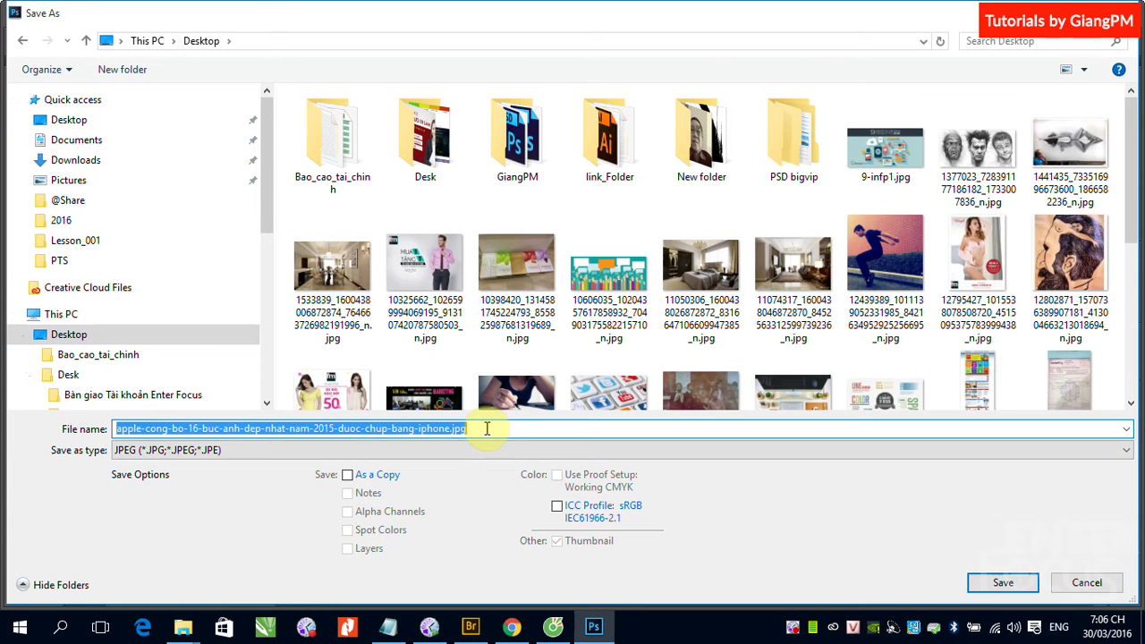
type("anh")
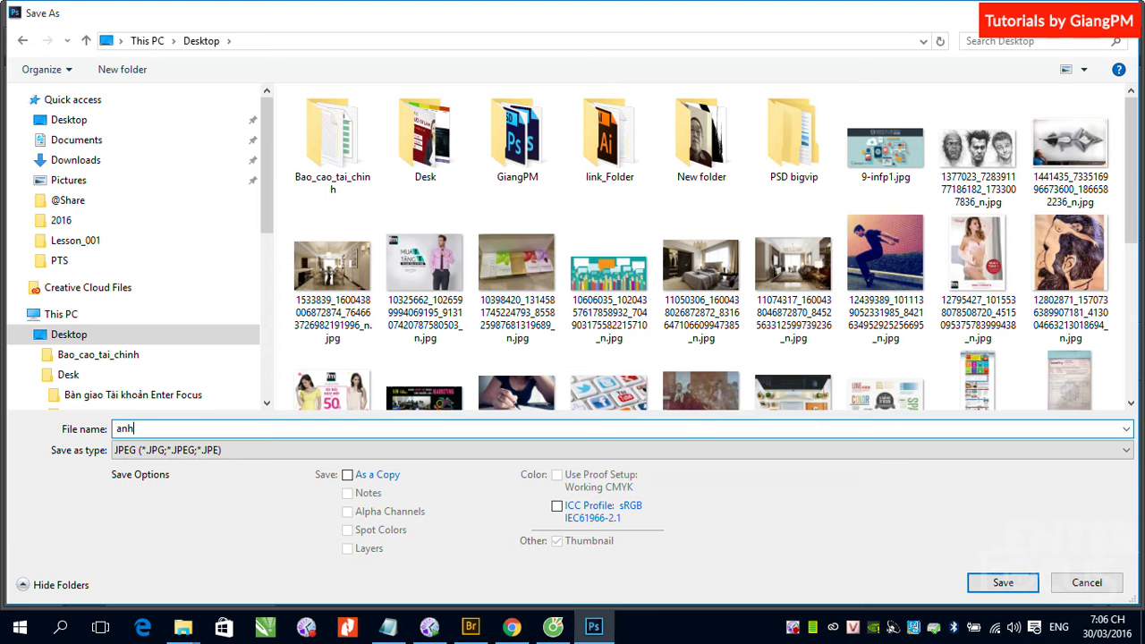
type("1")
left_click(999, 590)
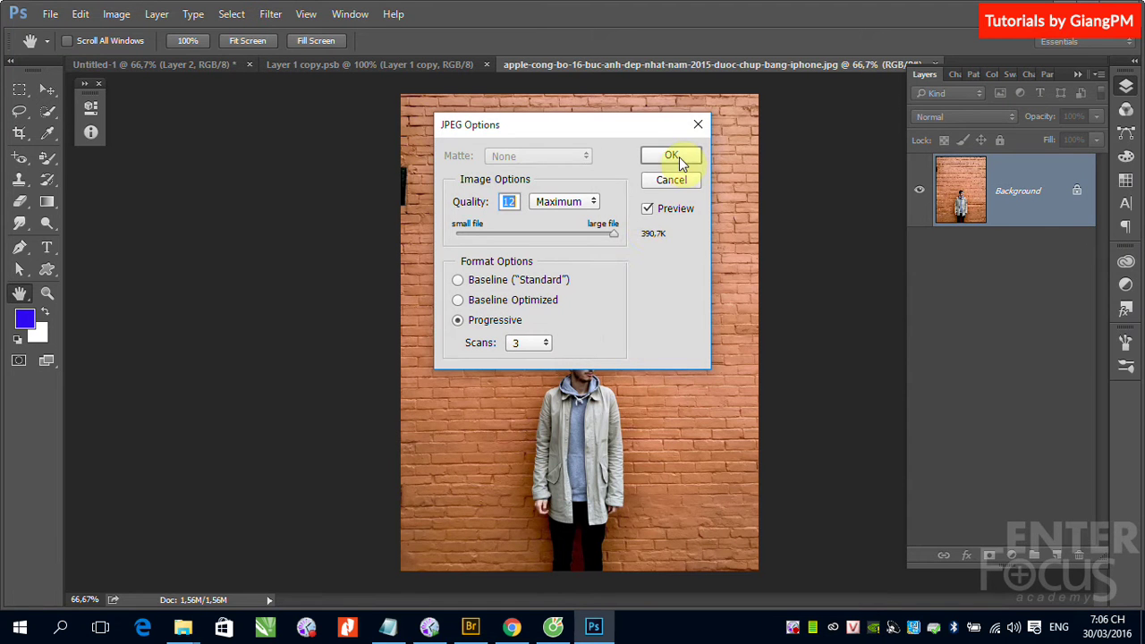
left_click(672, 156)
Step: Save another JPEG copy of the photo as anh2
left_click(48, 14)
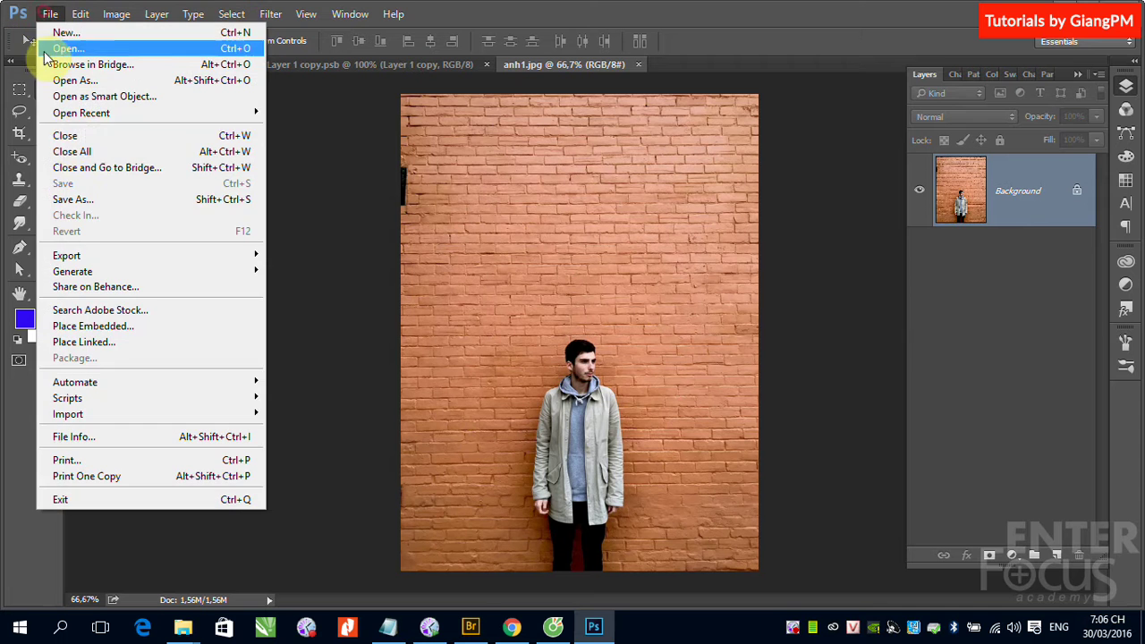
left_click(92, 198)
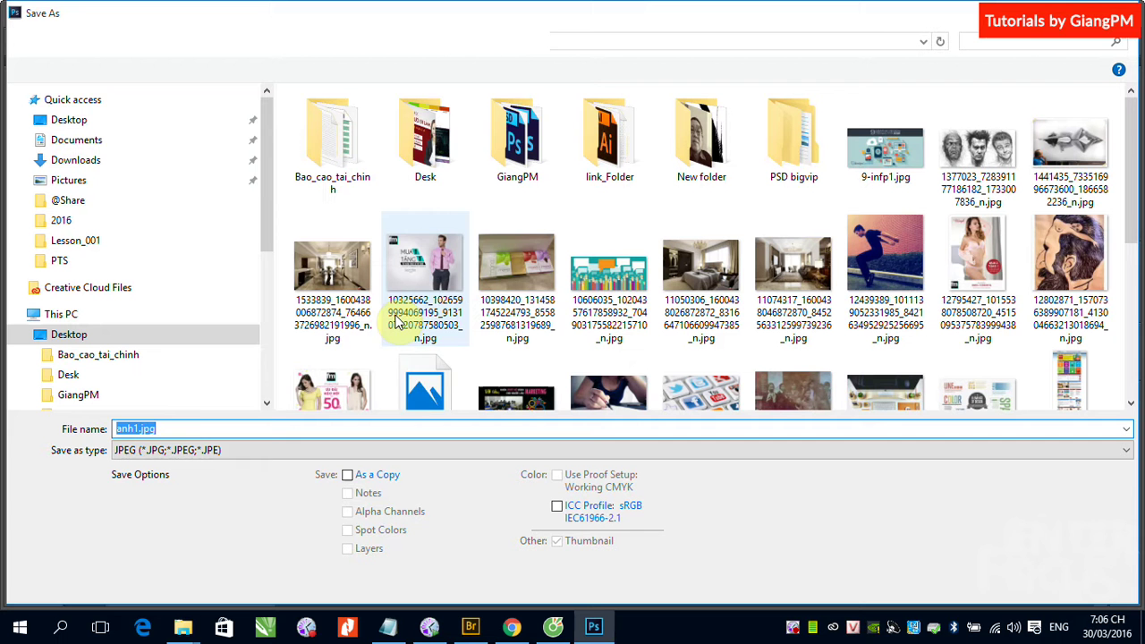
left_click(175, 427)
key("BackSpace")
key("BackSpace")
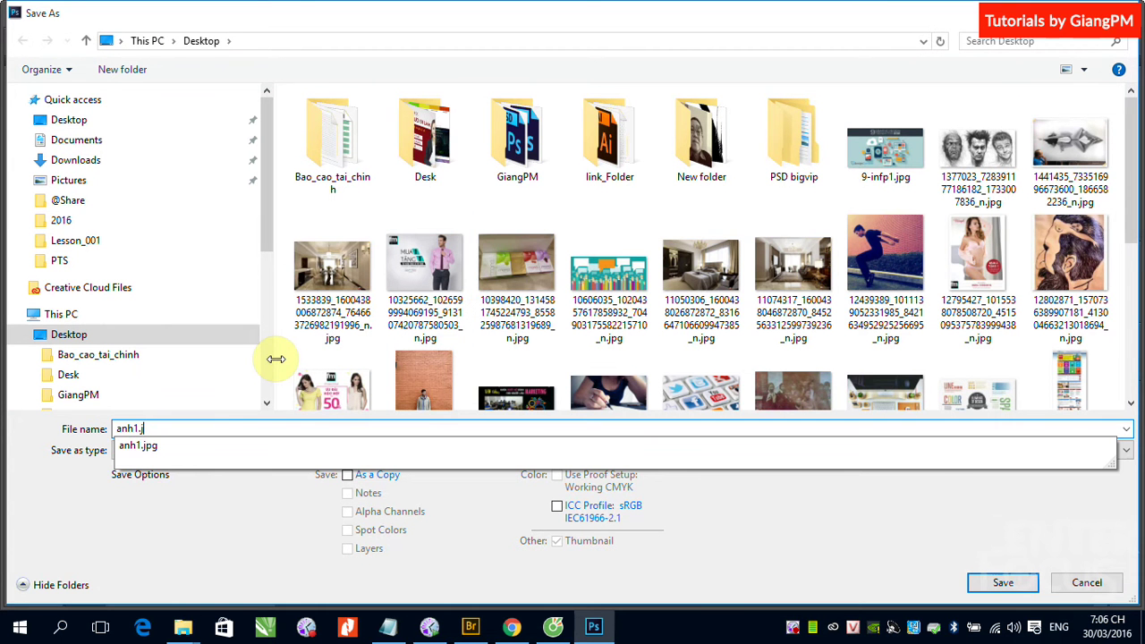
key("BackSpace")
key("BackSpace")
key("BackSpace")
type("2")
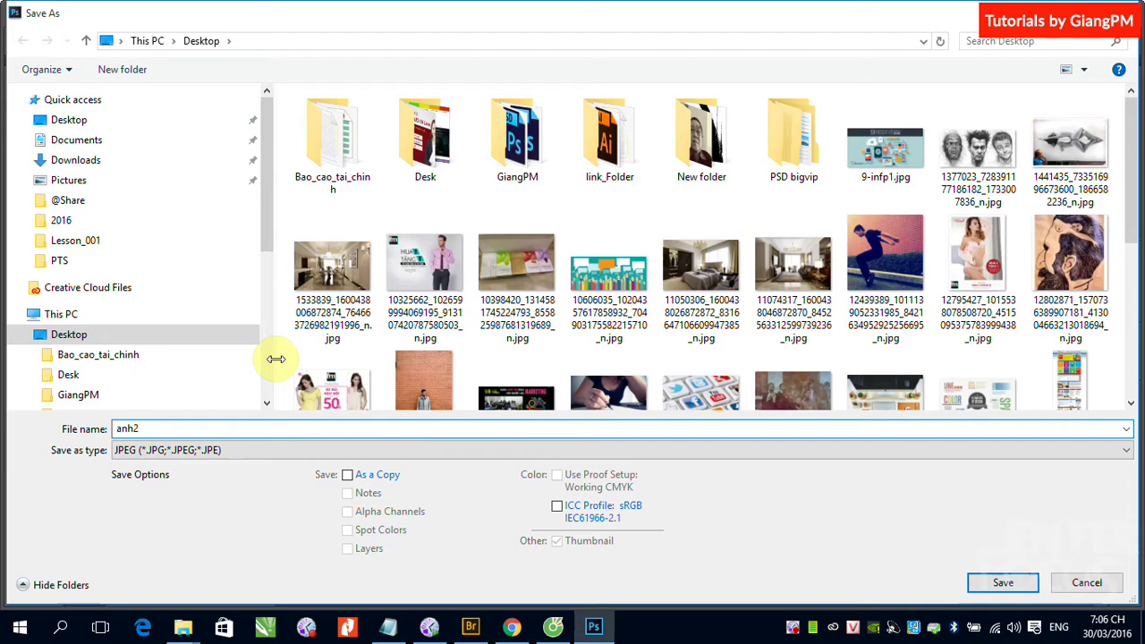
key("Return")
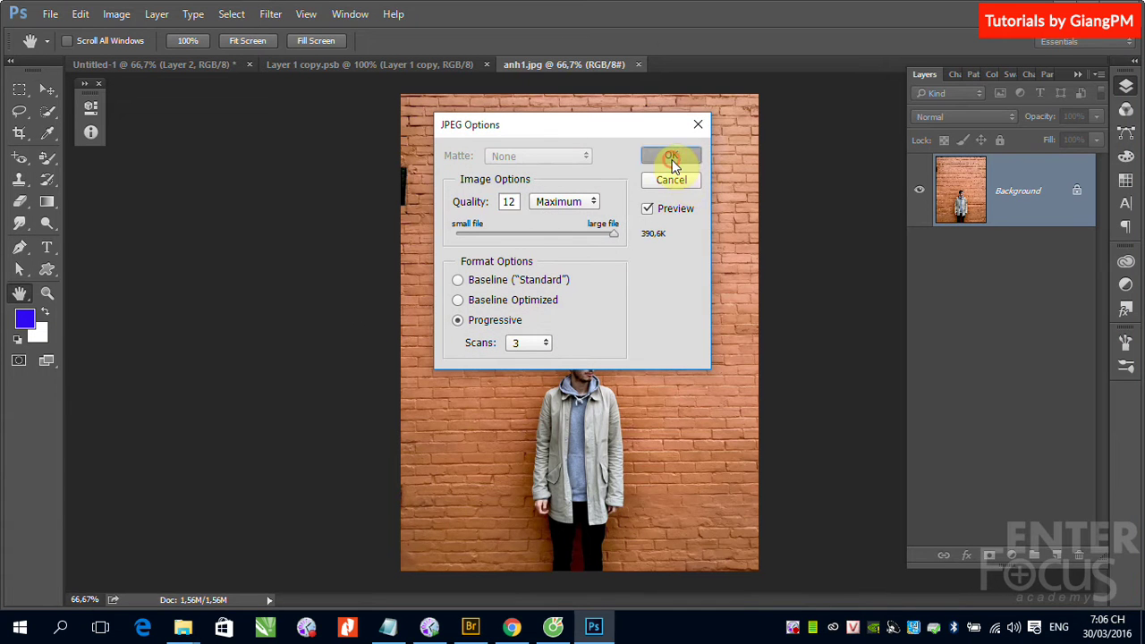
left_click(672, 157)
Step: Close the brick-wall photo and the Layer 1 copy.psb documents
left_click(639, 64)
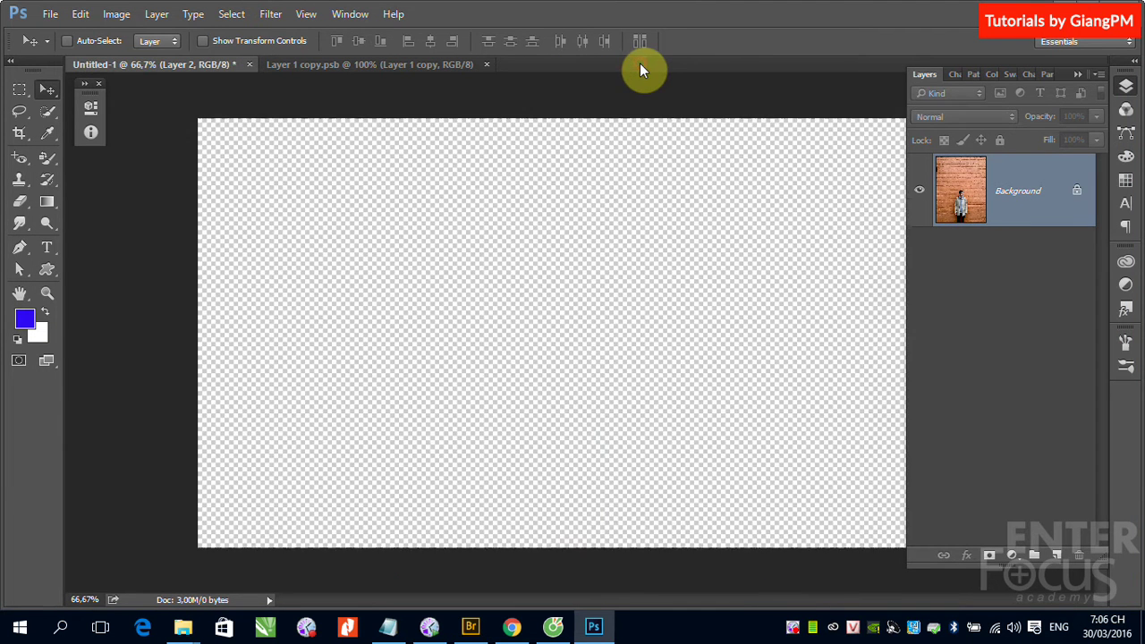
left_click(307, 65)
left_click(486, 64)
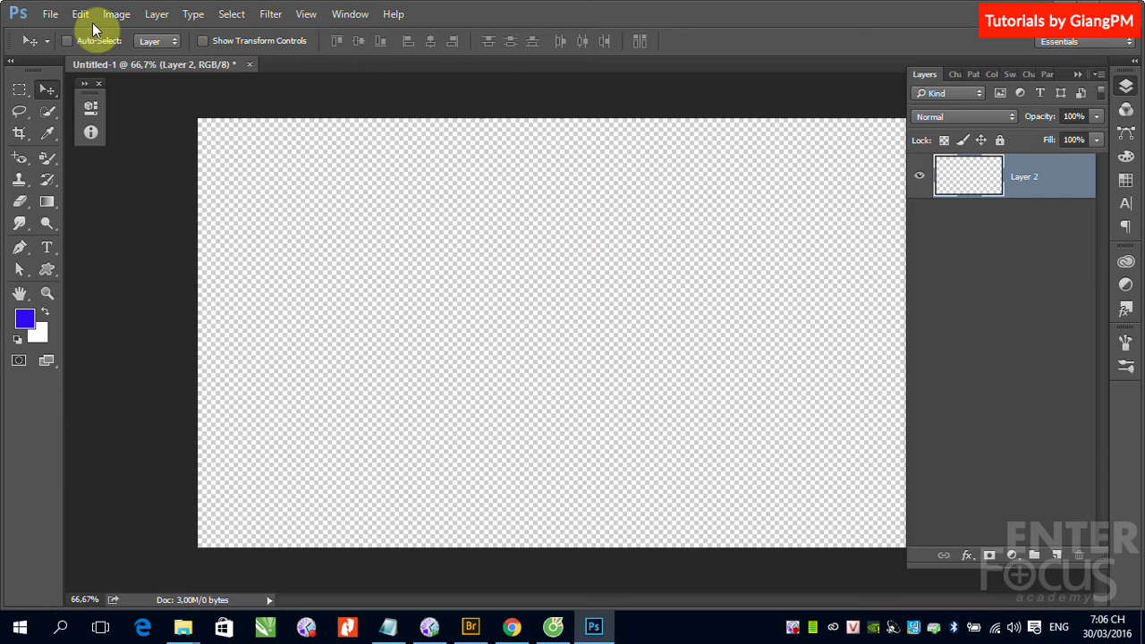
Step: Place anh1.jpg as a linked smart object and align it to the canvas's left edge
left_click(50, 15)
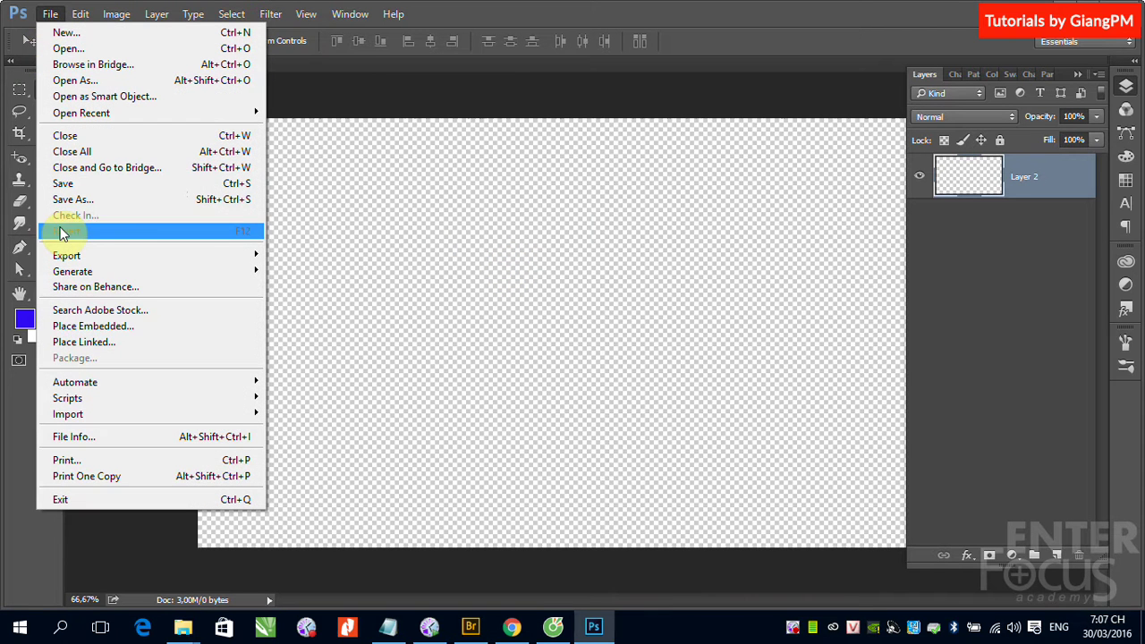
left_click(95, 344)
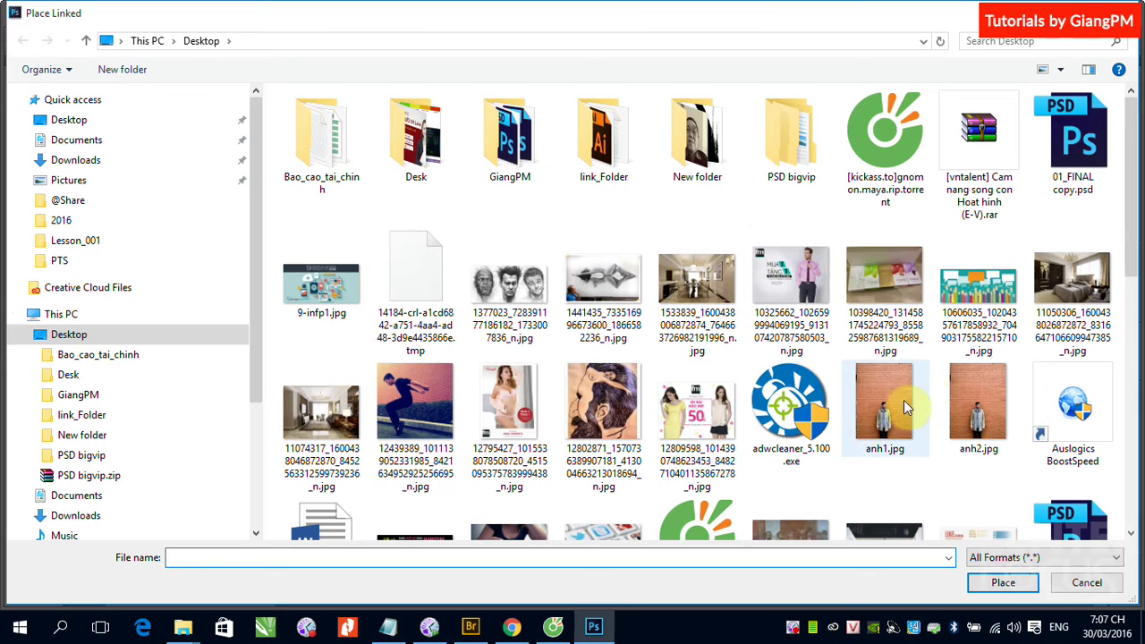
left_click(880, 424)
left_click(1002, 582)
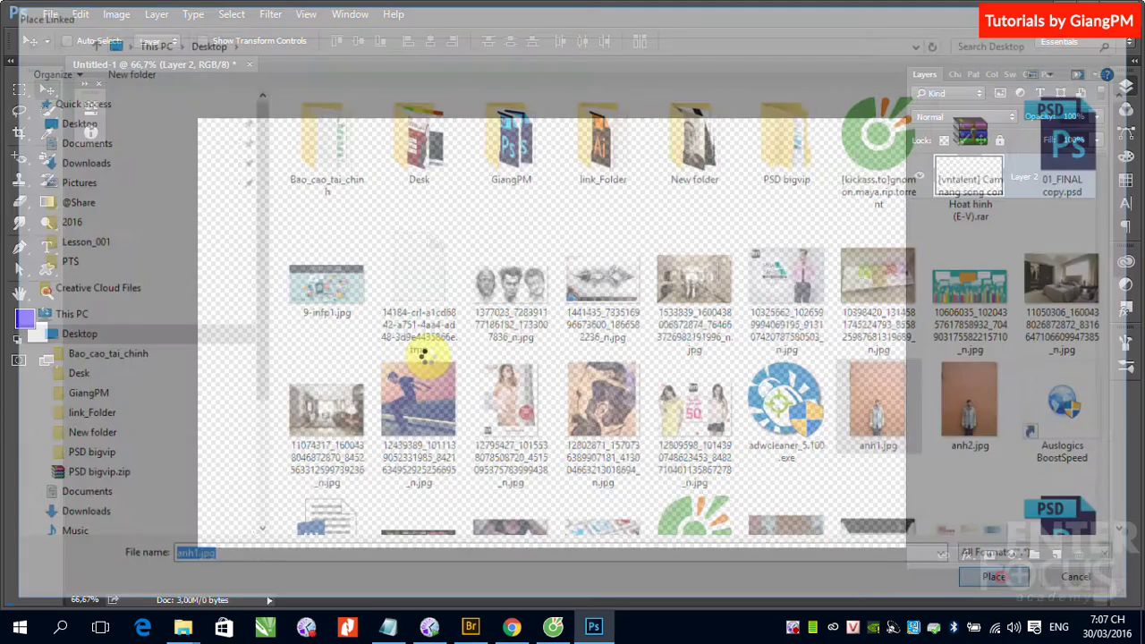
key("Return")
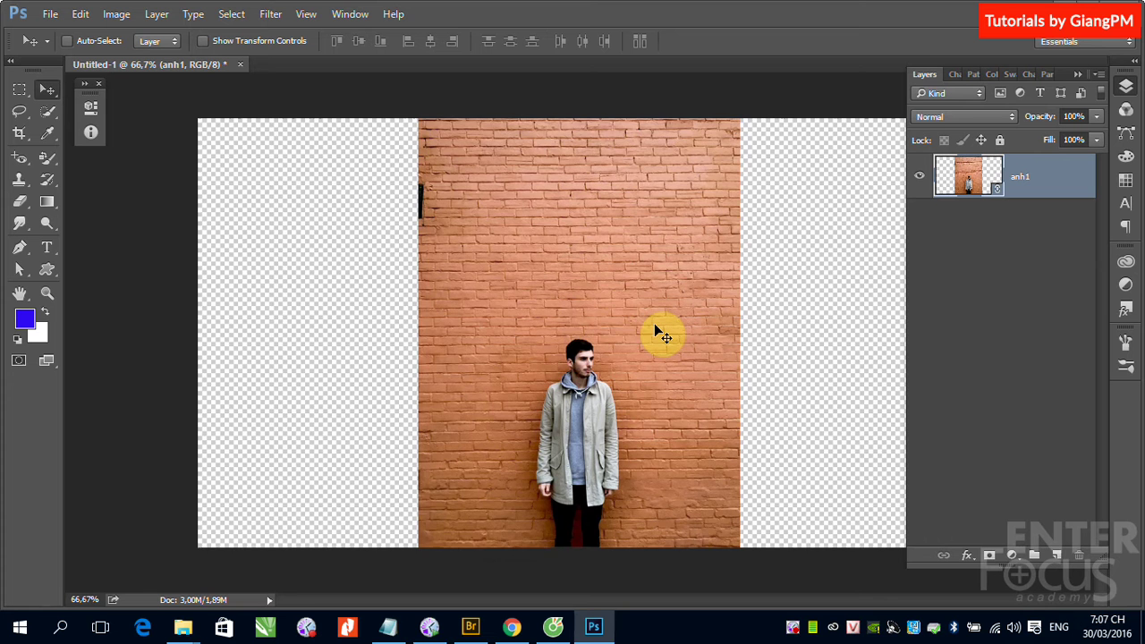
left_click_drag(655, 325, 380, 349)
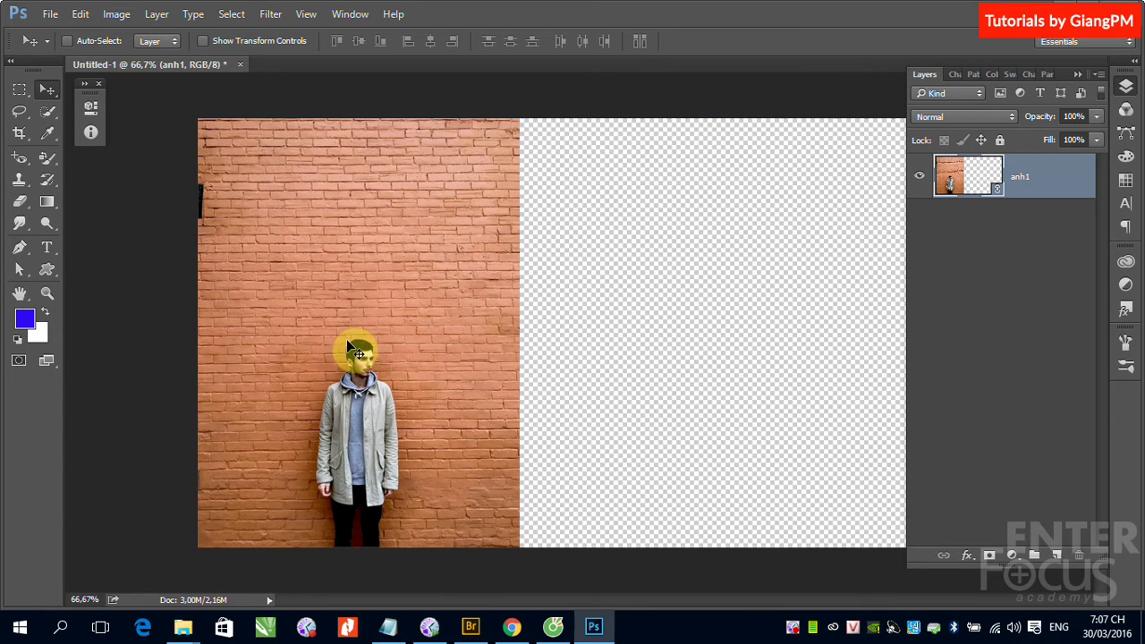
left_click(1079, 74)
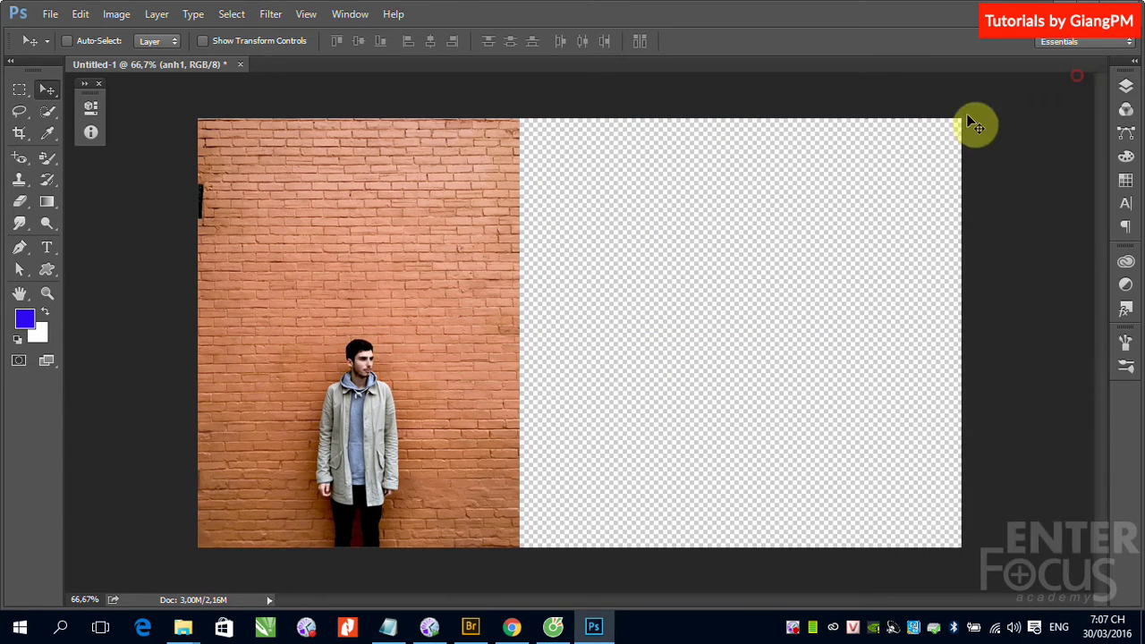
left_click(50, 15)
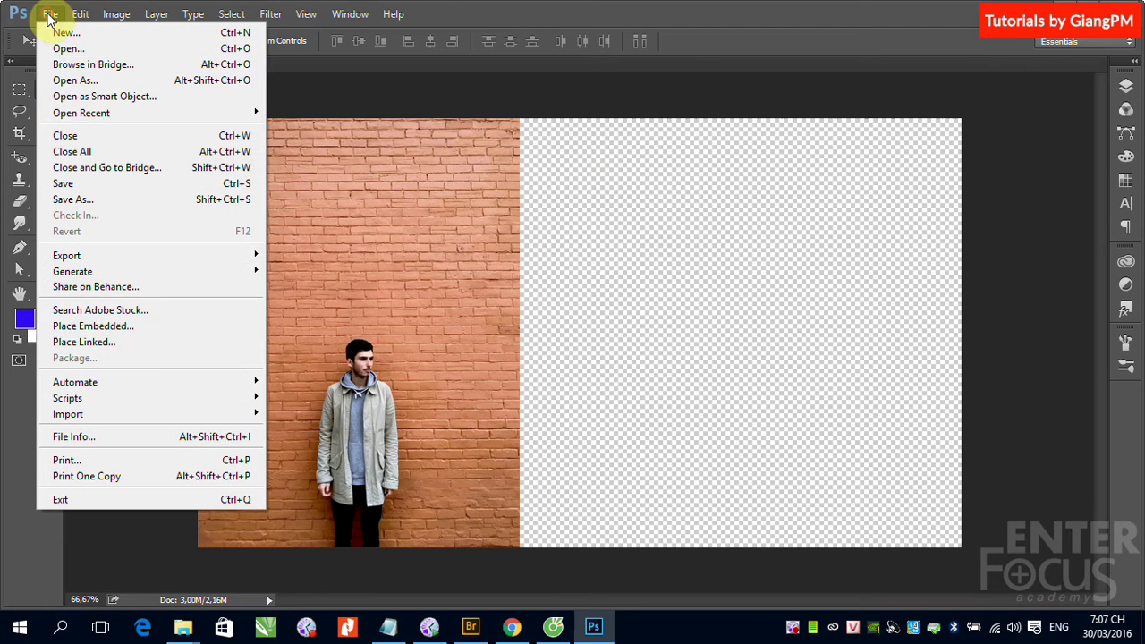
Step: Embed anh2.jpg and commit it on the canvas's right half, beside anh1
left_click(116, 327)
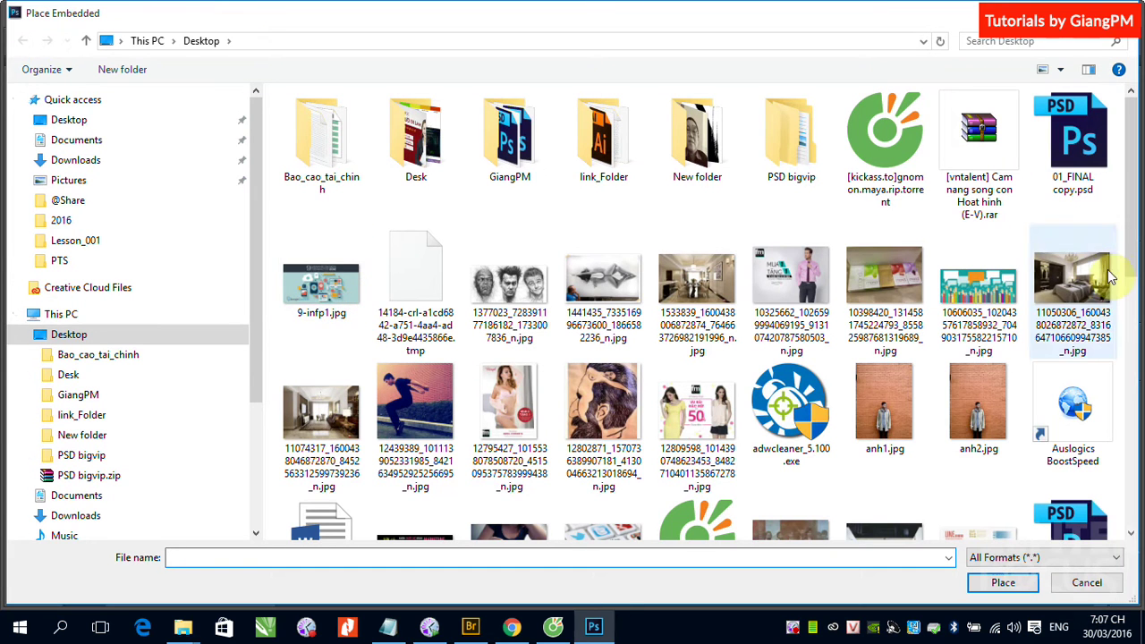
scroll(1118, 268, "down", 2)
left_click(1012, 225)
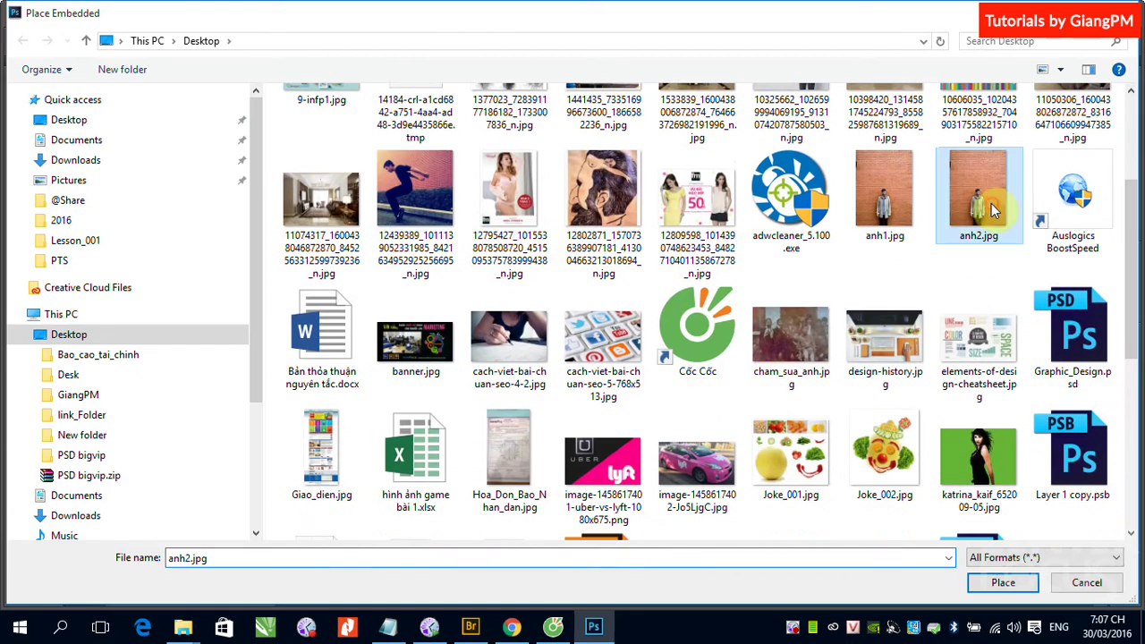
left_click(997, 583)
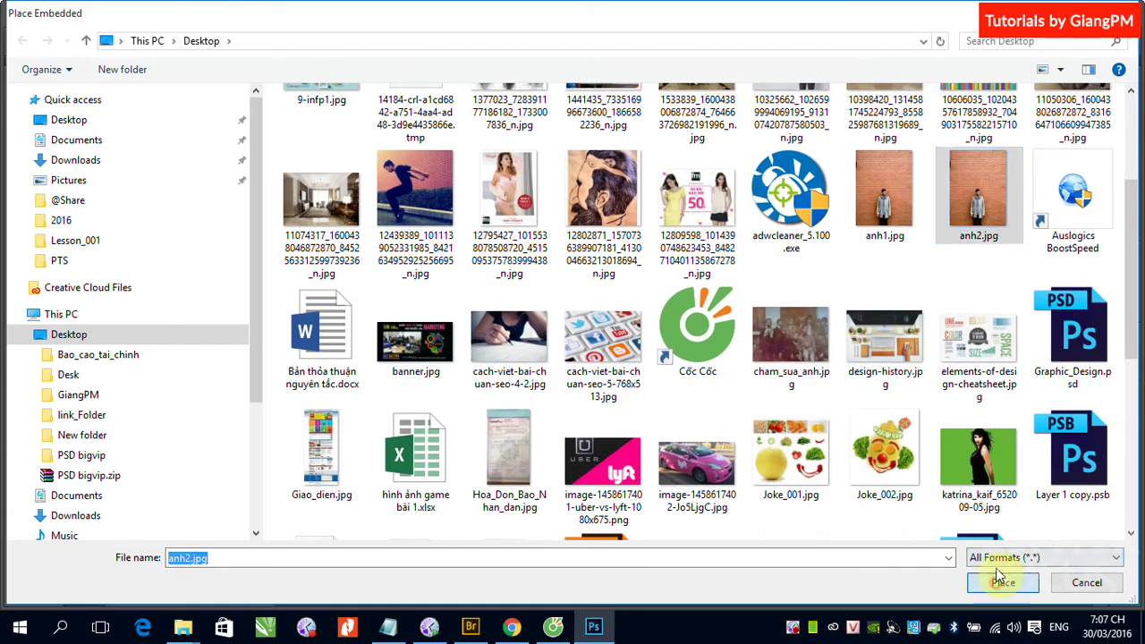
left_click_drag(841, 330, 879, 307)
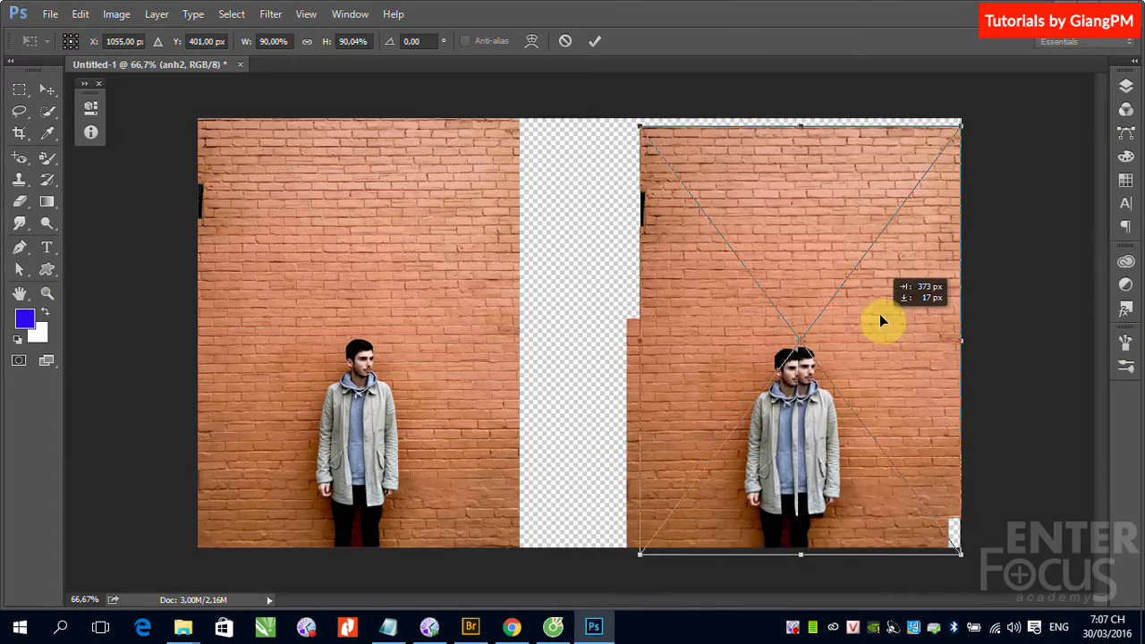
key("Return")
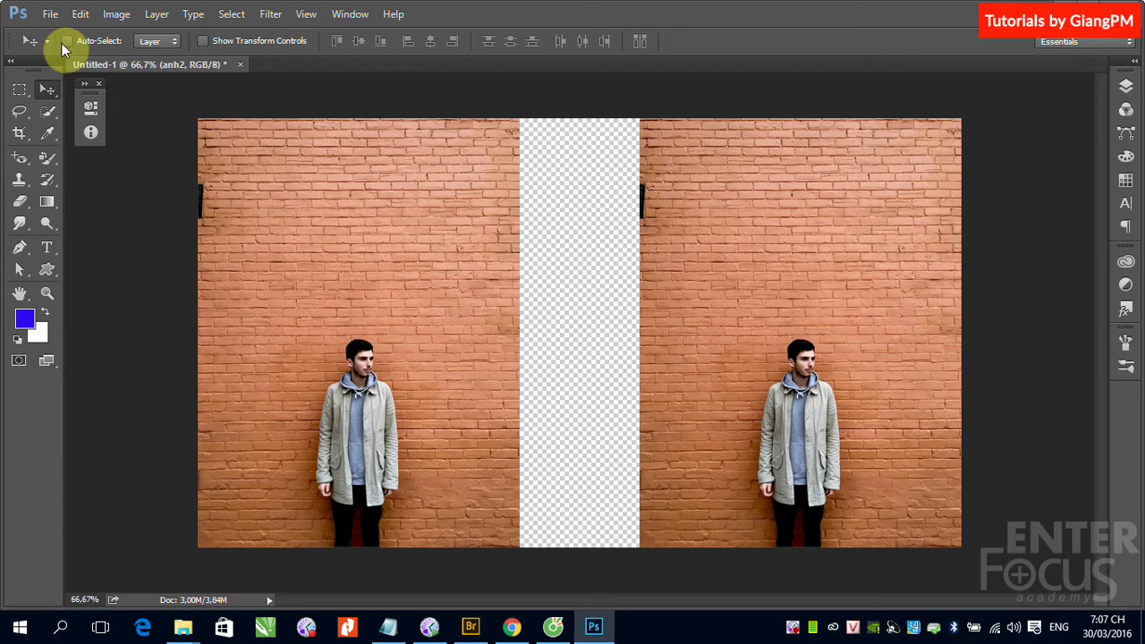
Step: Open anh1.jpg and paint a thick blue zigzag over its wall and man with the Brush
left_click(51, 13)
left_click(67, 49)
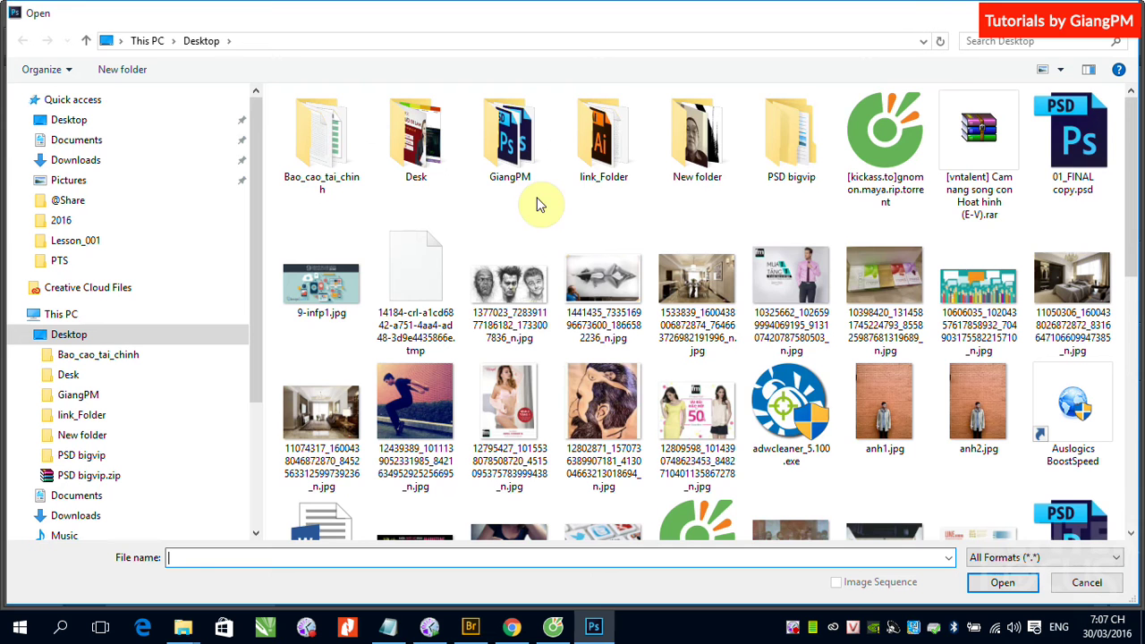
scroll(902, 404, "down", 3)
left_click(885, 204)
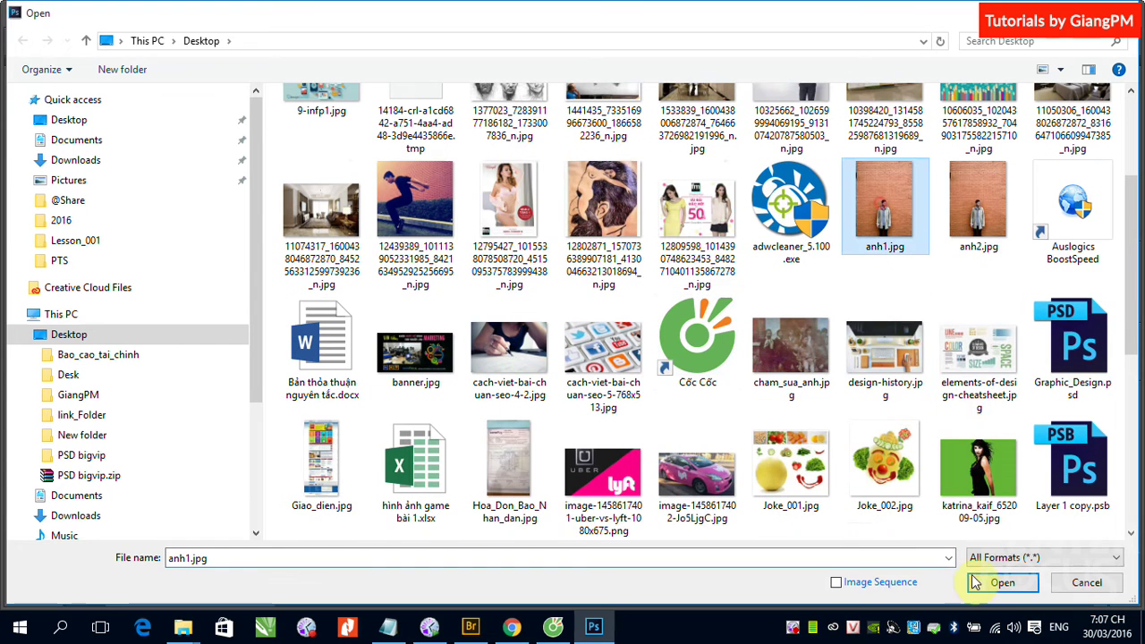
left_click(1003, 582)
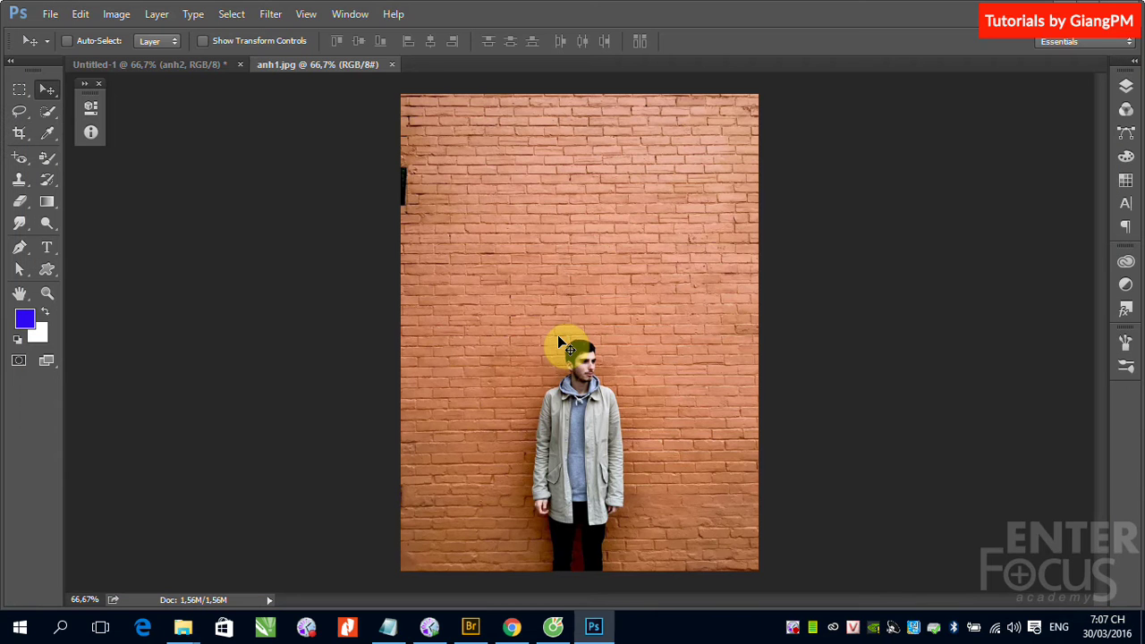
left_click(46, 159)
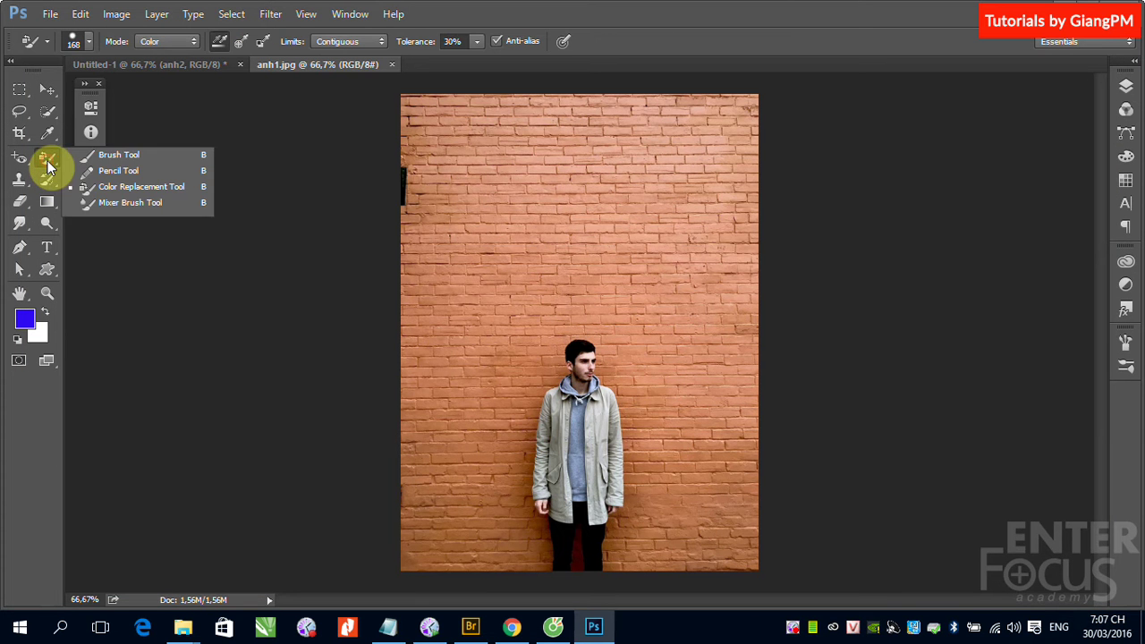
left_click(116, 156)
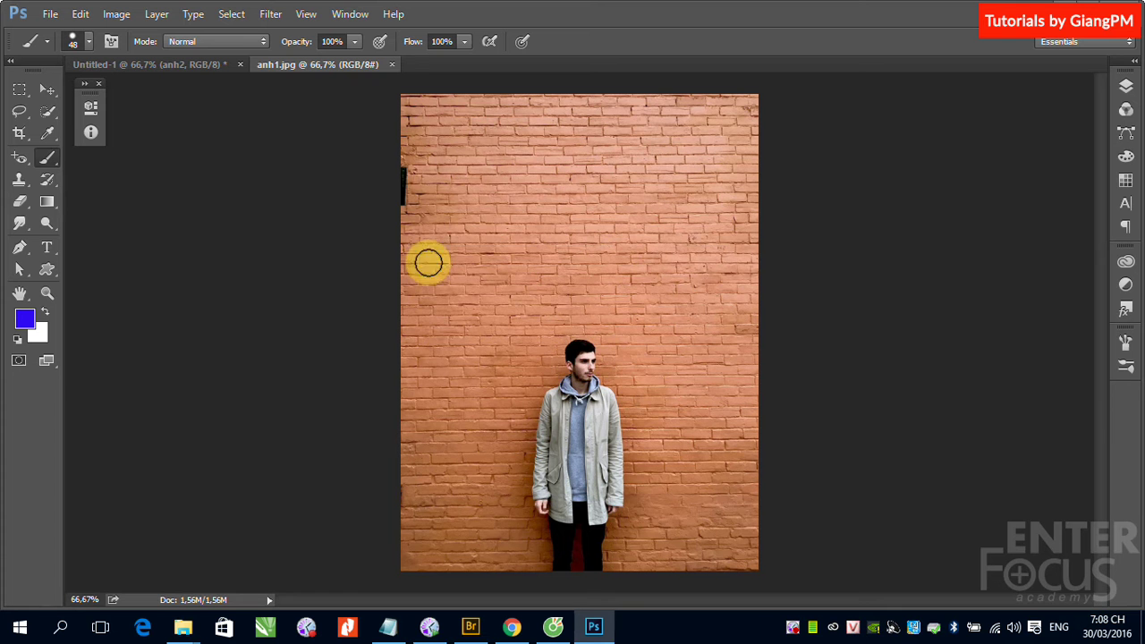
mouse_move(427, 262)
left_mouse_down()
mouse_move(417, 307)
mouse_move(577, 358)
mouse_move(529, 455)
mouse_move(598, 558)
left_mouse_up()
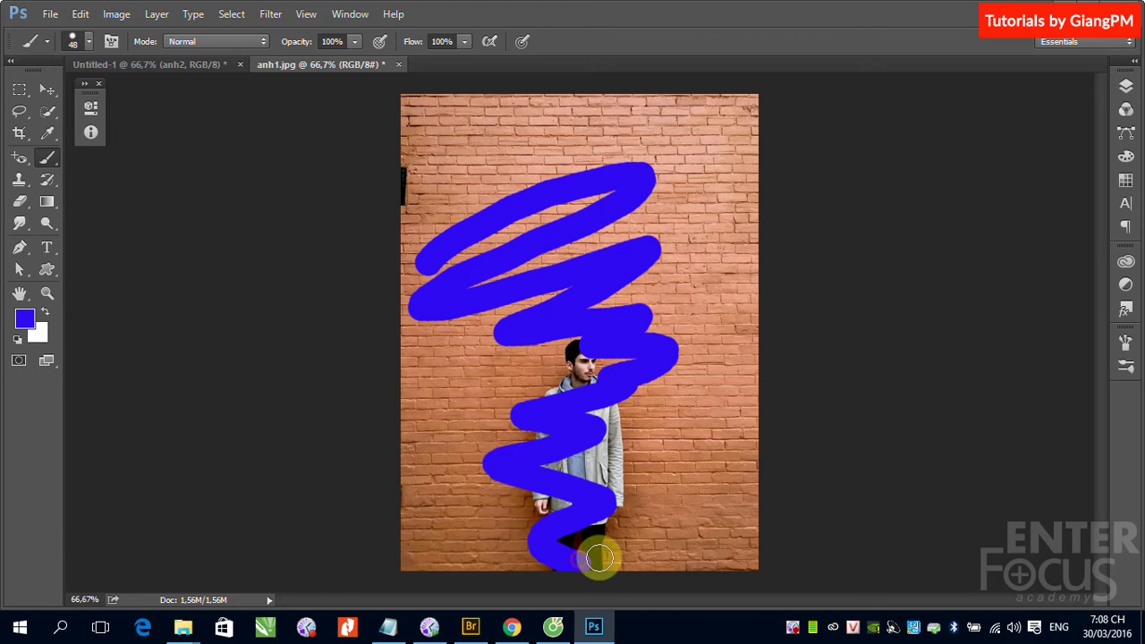
Step: Open anh2.jpg, paint a blue zigzag across its wall, and start closing it
left_click(50, 14)
left_click(76, 48)
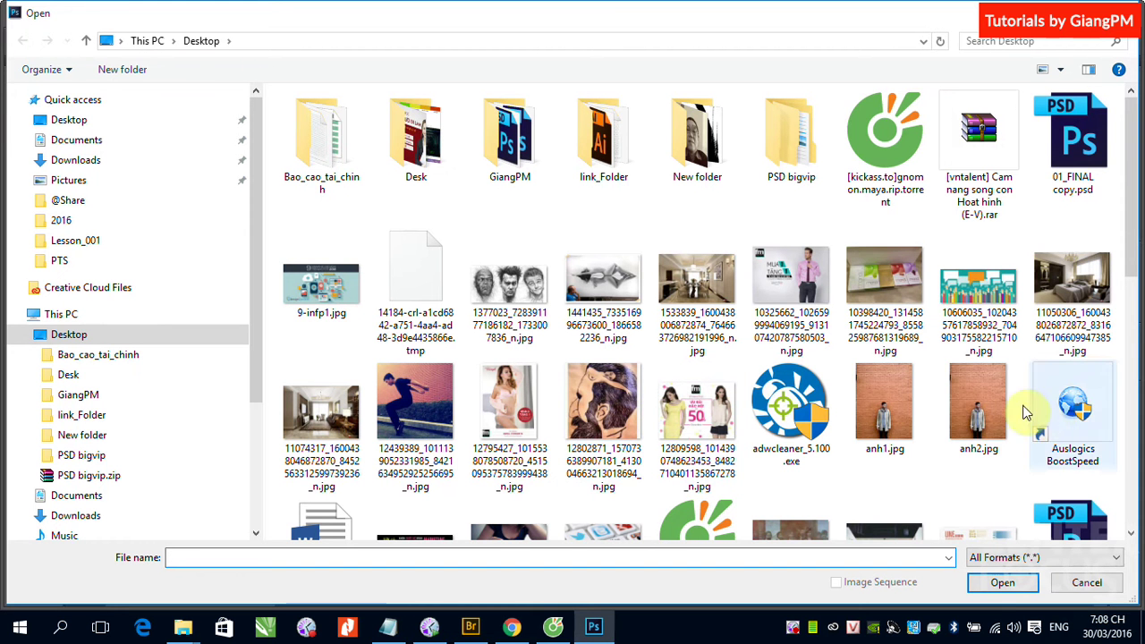
left_click(978, 407)
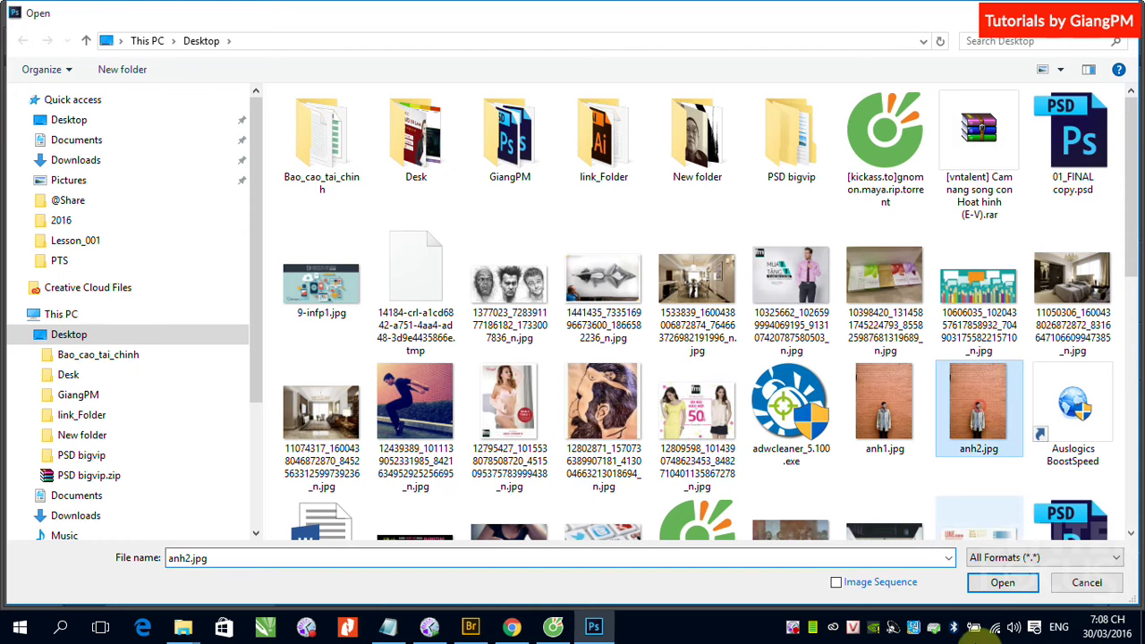
left_click(1002, 583)
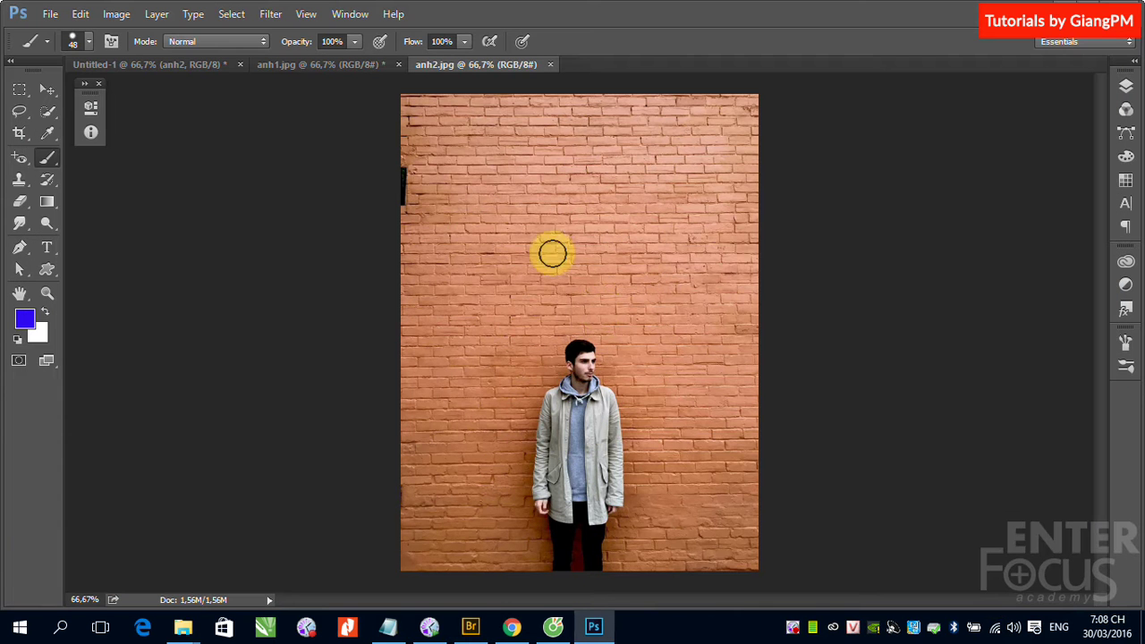
mouse_move(463, 240)
left_mouse_down()
mouse_move(650, 155)
mouse_move(585, 248)
mouse_move(605, 436)
left_mouse_up()
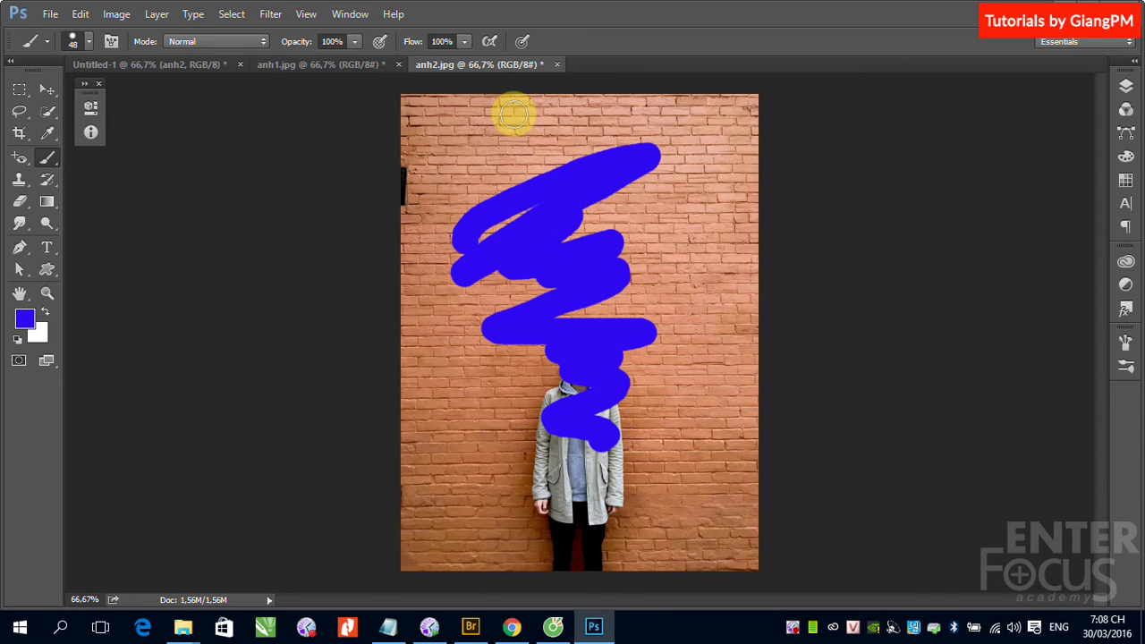
left_click(556, 64)
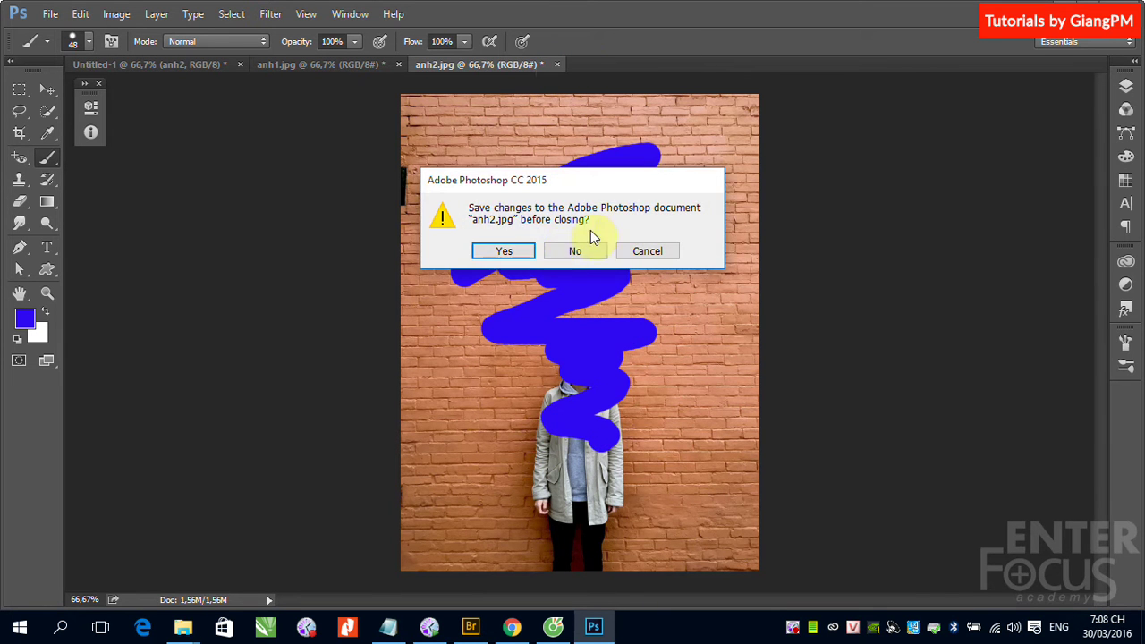
Step: Close anh2.jpg, then close anh1.jpg while saving its blue-scribble changes
left_click(506, 251)
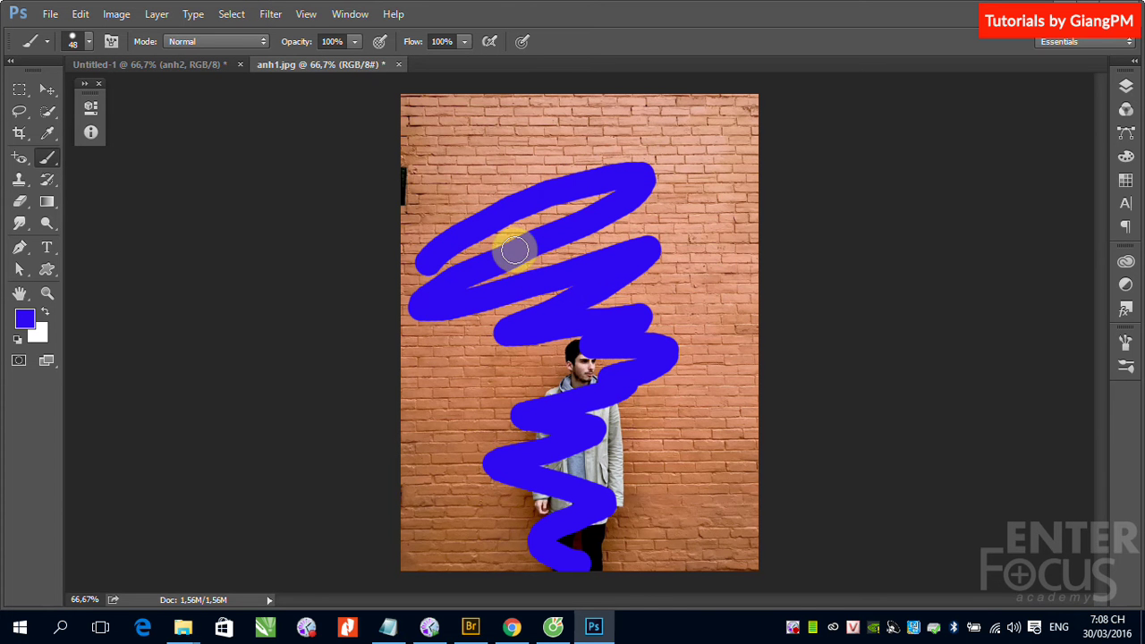
left_click(399, 64)
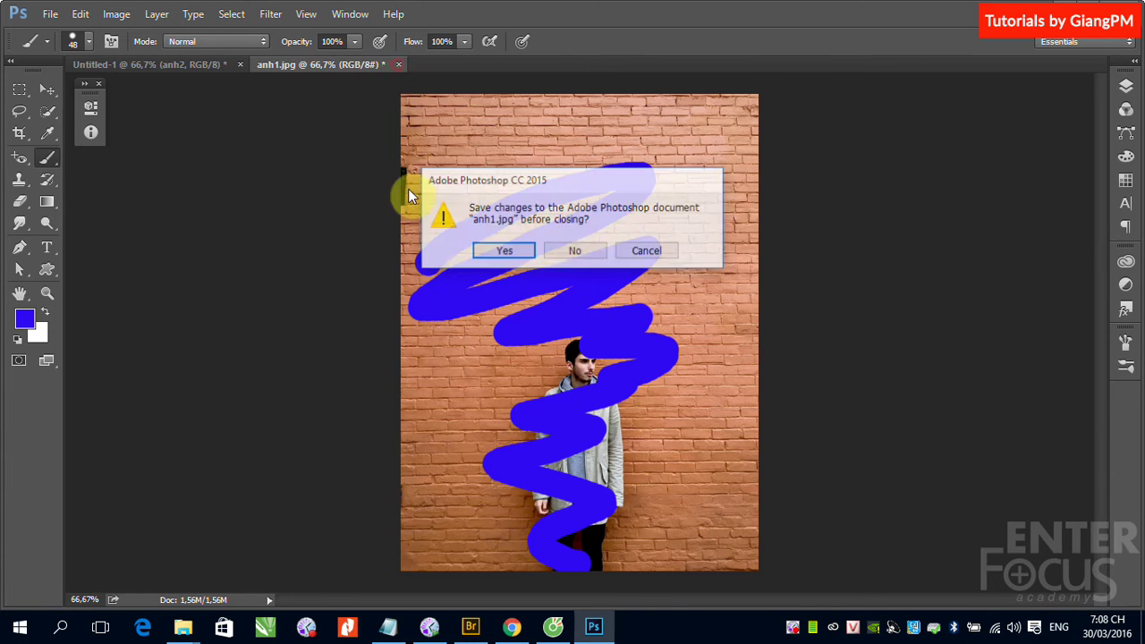
left_click(505, 251)
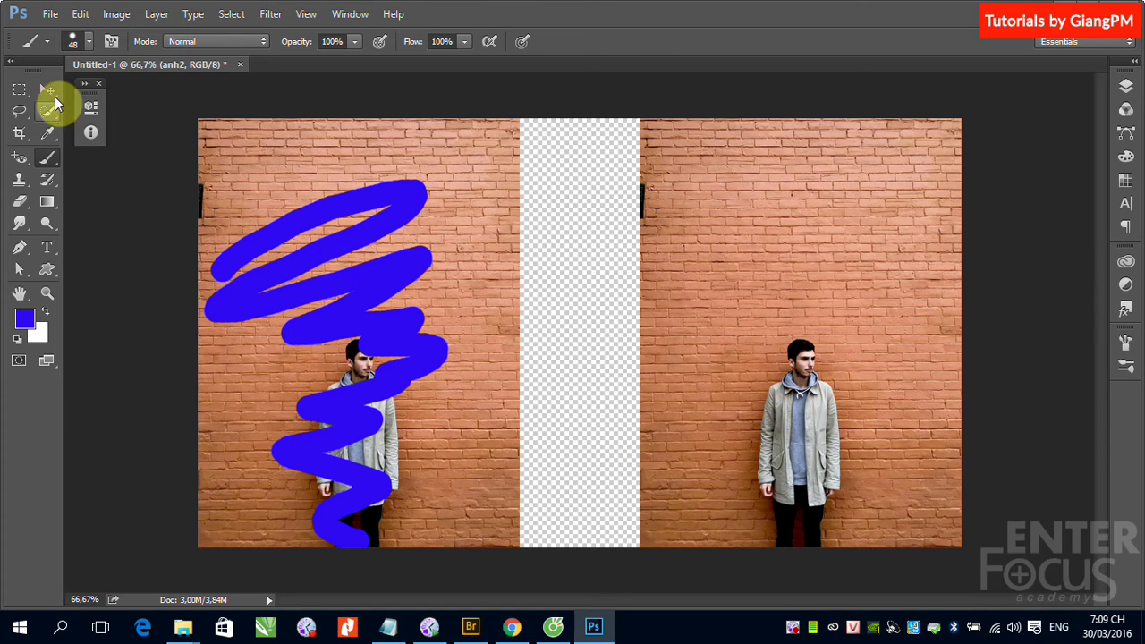
Step: Expand the Layers panel, select the anh1 layer, and switch to the Brush tool
left_click(48, 90)
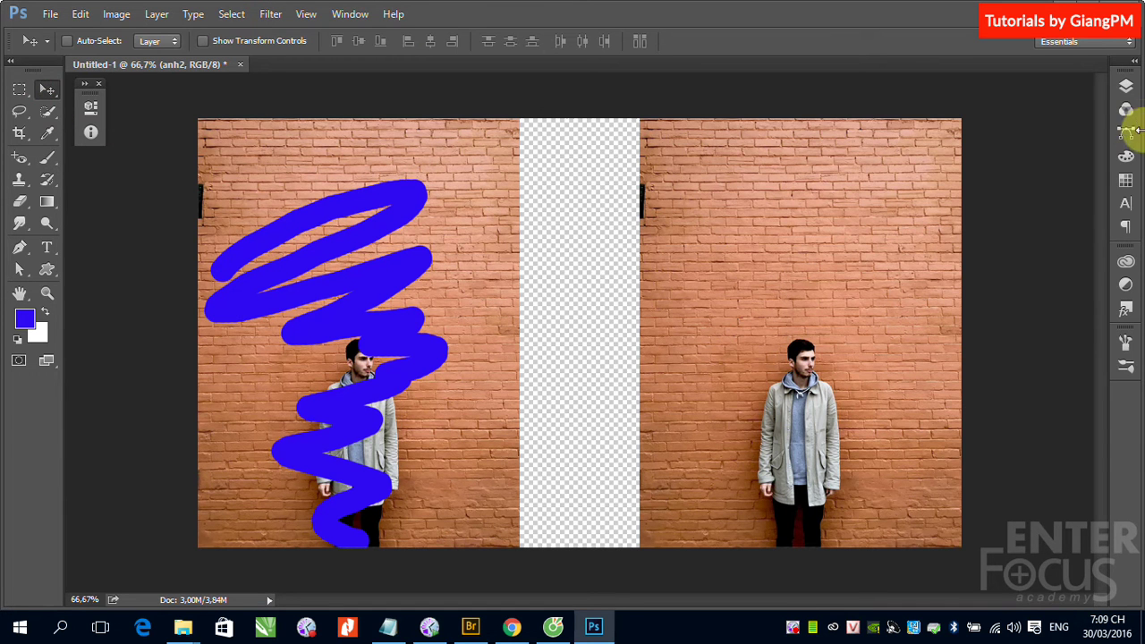
left_click(1125, 86)
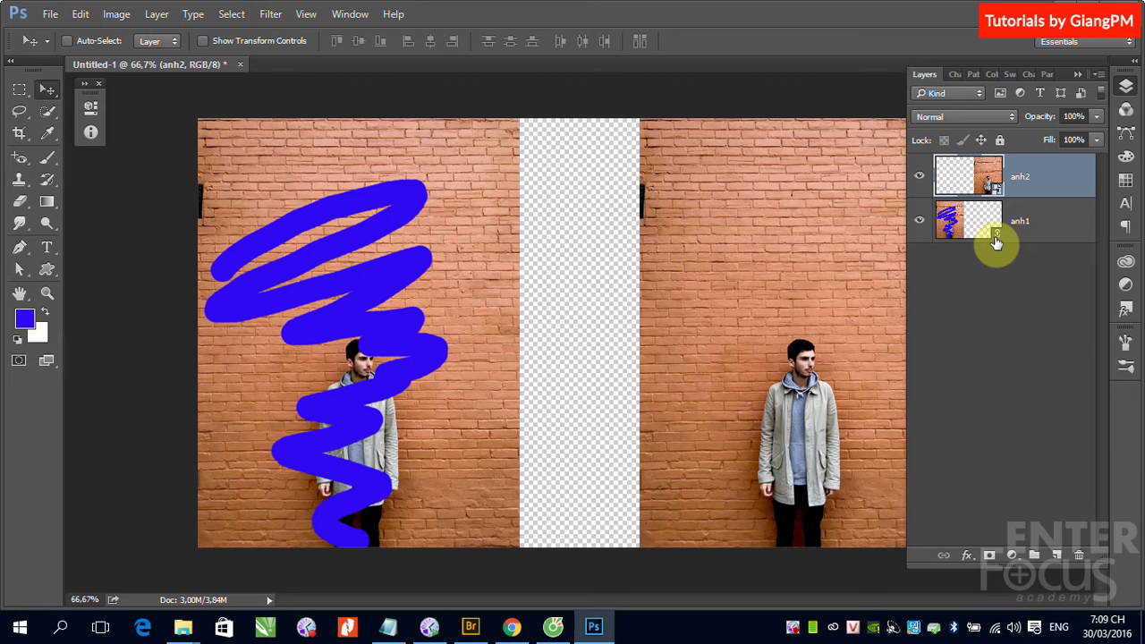
left_click_drag(997, 243, 995, 195)
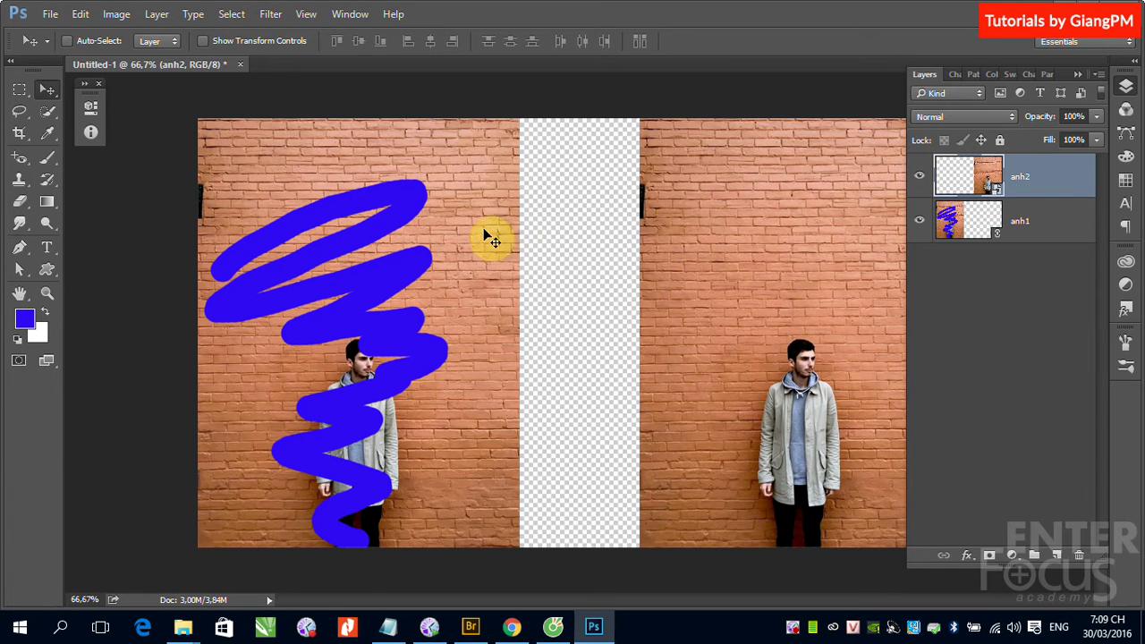
left_click(1028, 222)
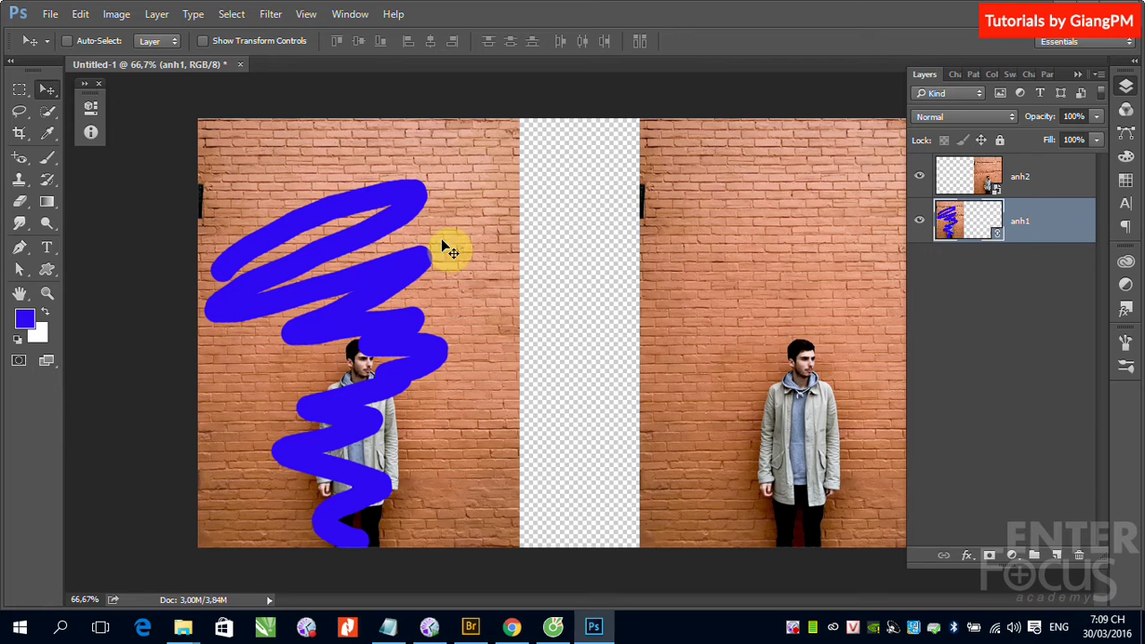
left_click(56, 160)
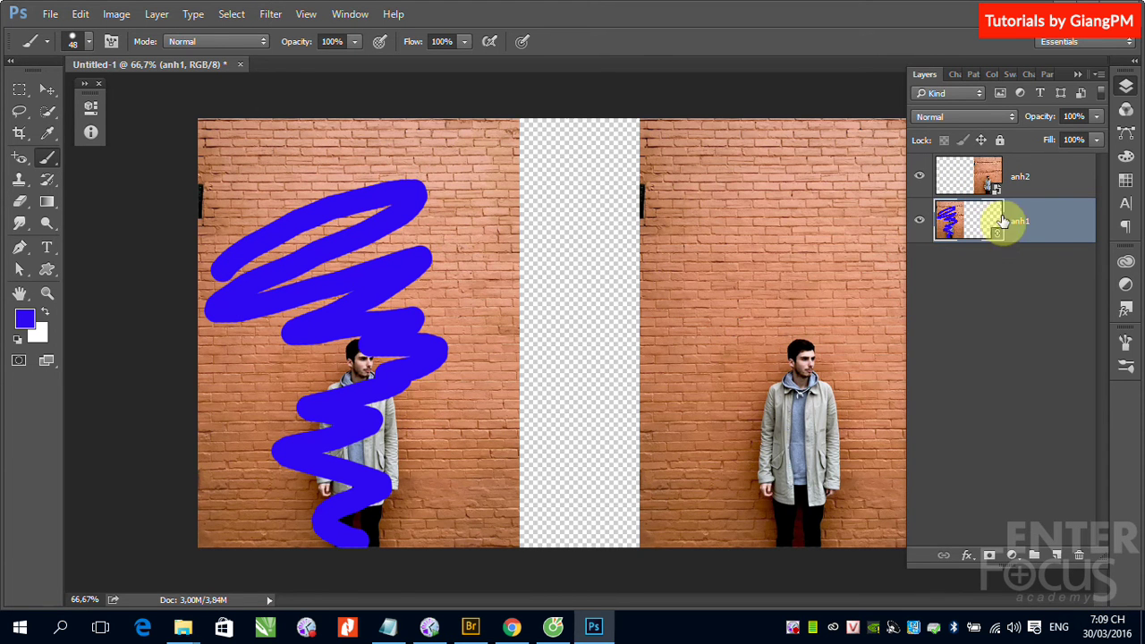
right_click(1031, 227)
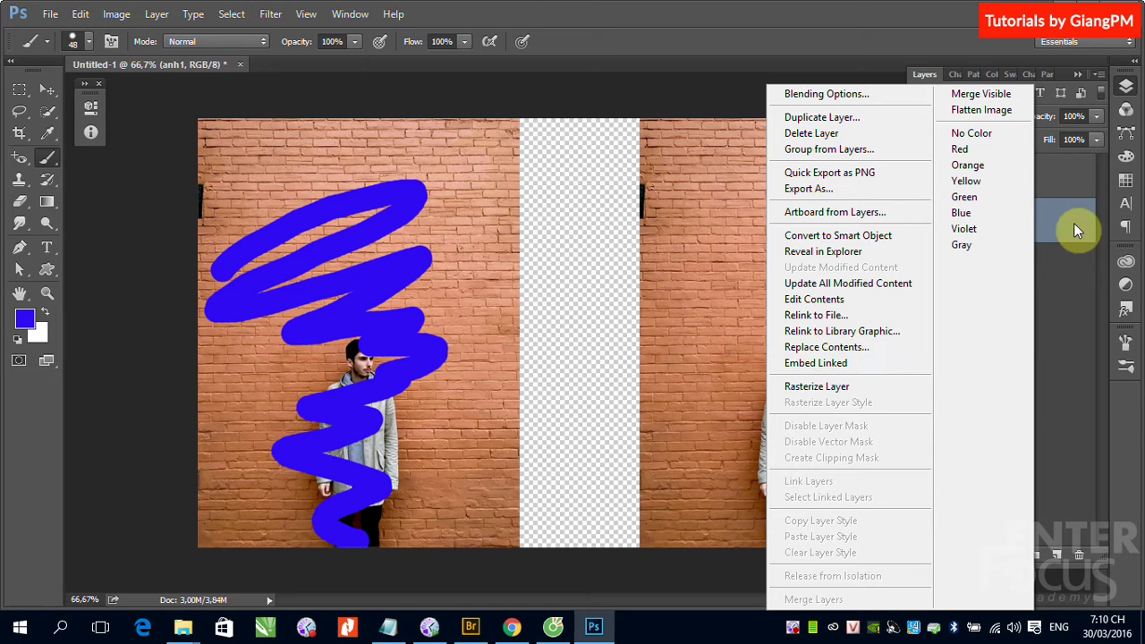
left_click(1059, 275)
left_click(1015, 179)
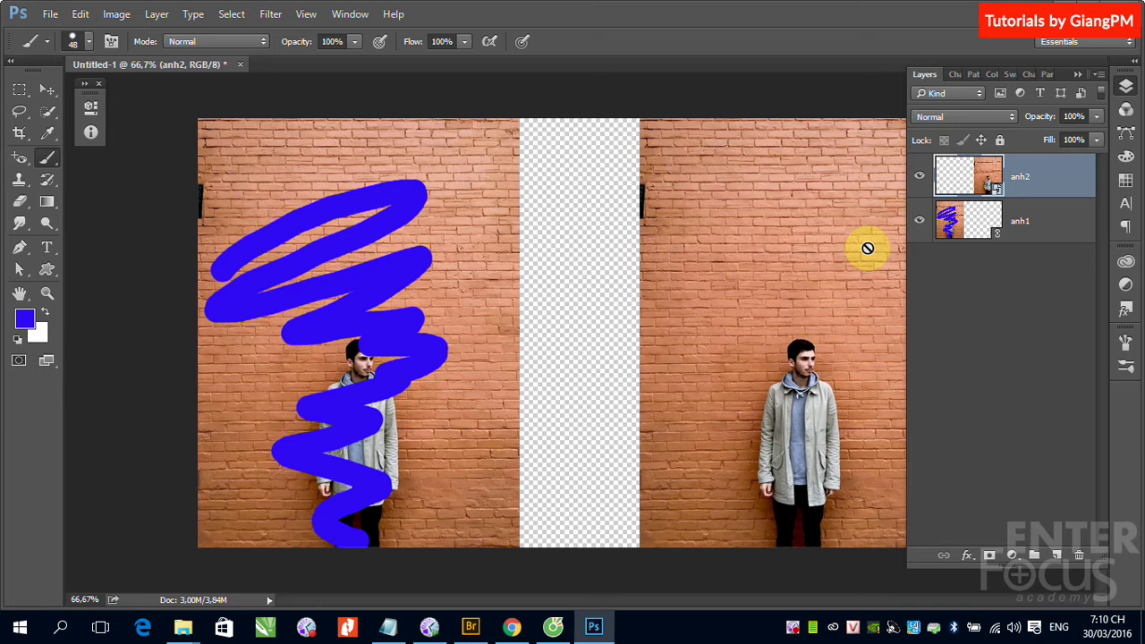
Step: Select anh1 together with anh2 and scale both layers down to a few pixels
left_click(50, 14)
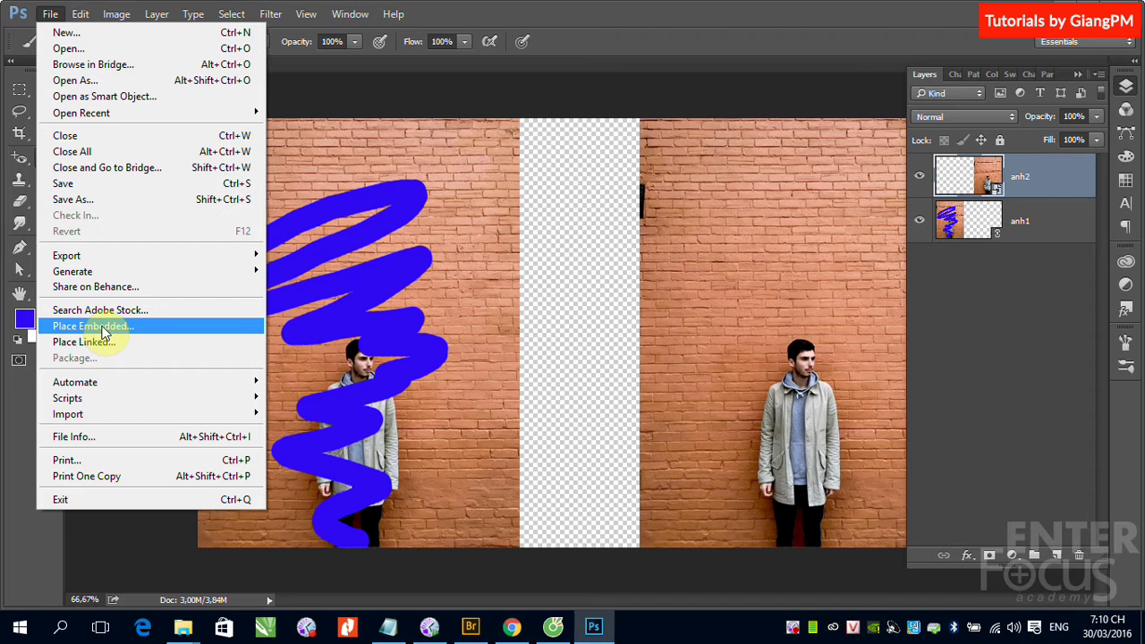
left_click(771, 230)
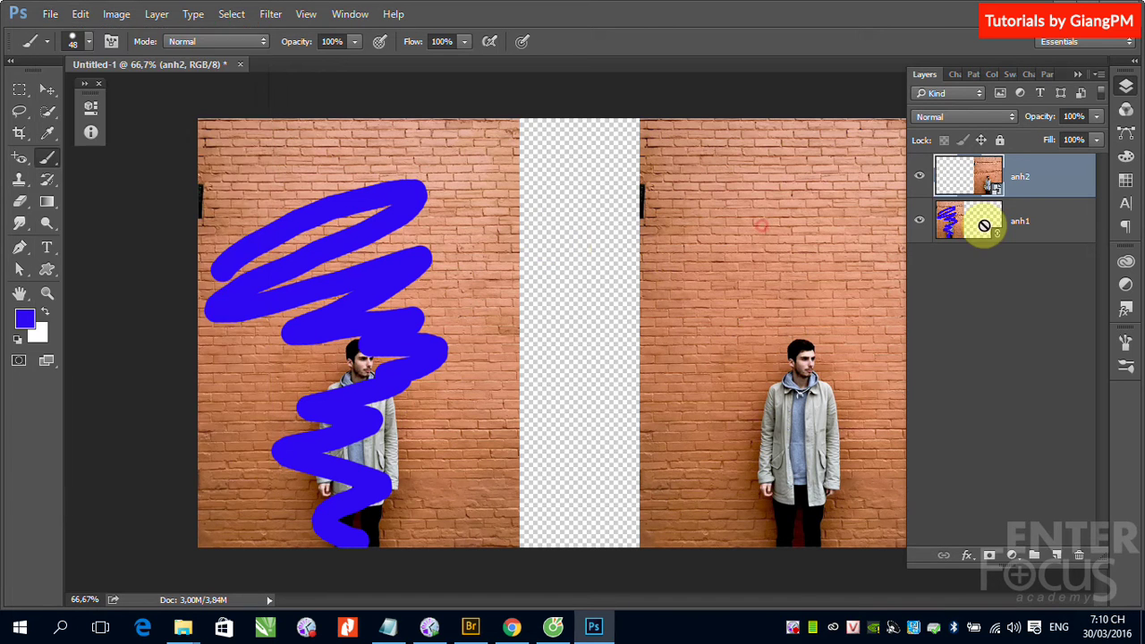
left_click(1053, 211, "shift")
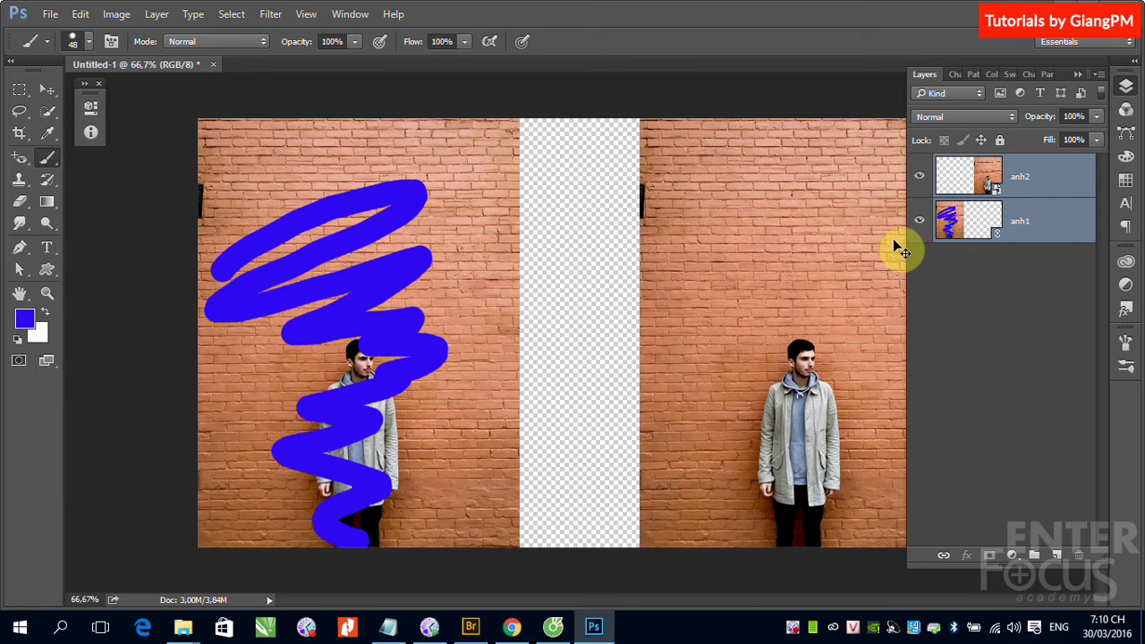
key("ctrl+t")
left_click(1078, 76)
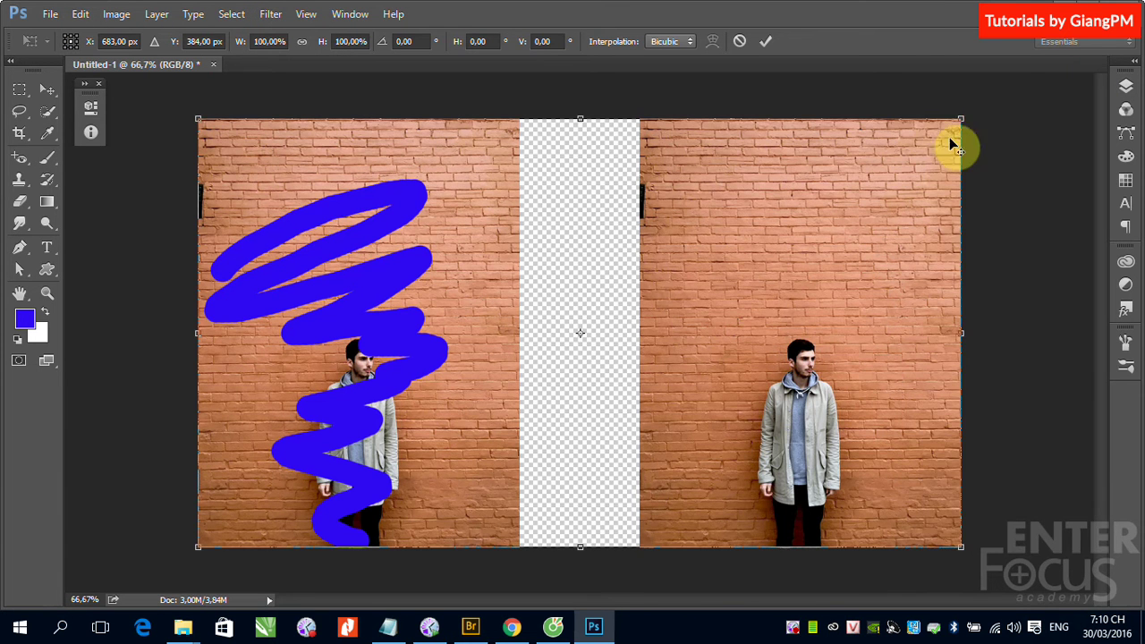
mouse_move(960, 119)
left_mouse_down()
mouse_move(660, 361)
mouse_move(626, 370)
left_mouse_up()
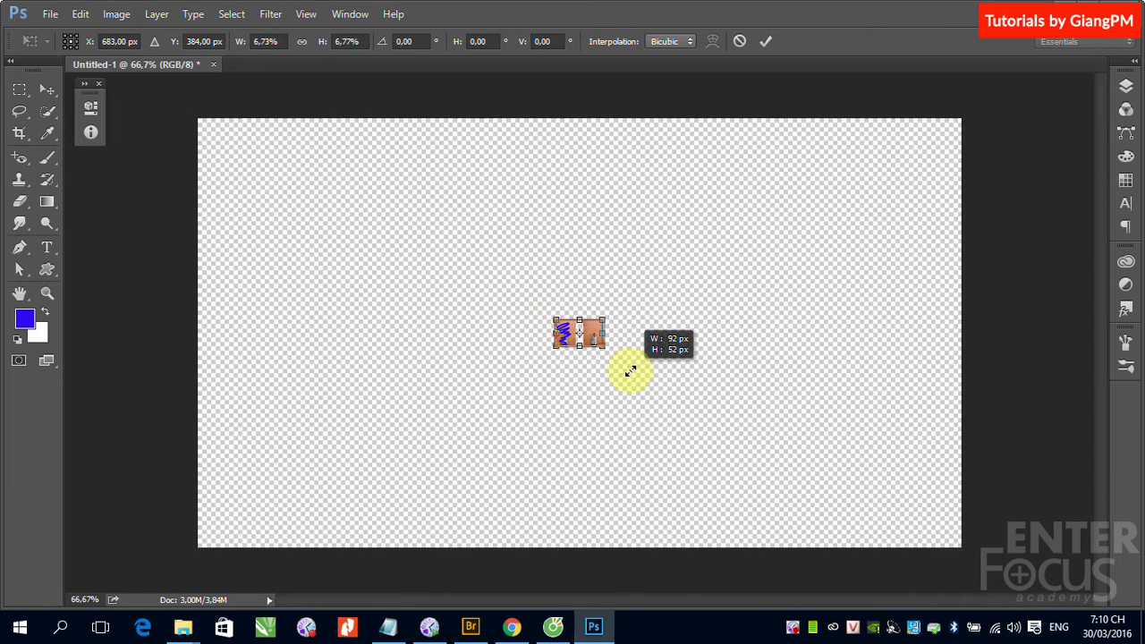
left_click_drag(542, 307, 656, 370)
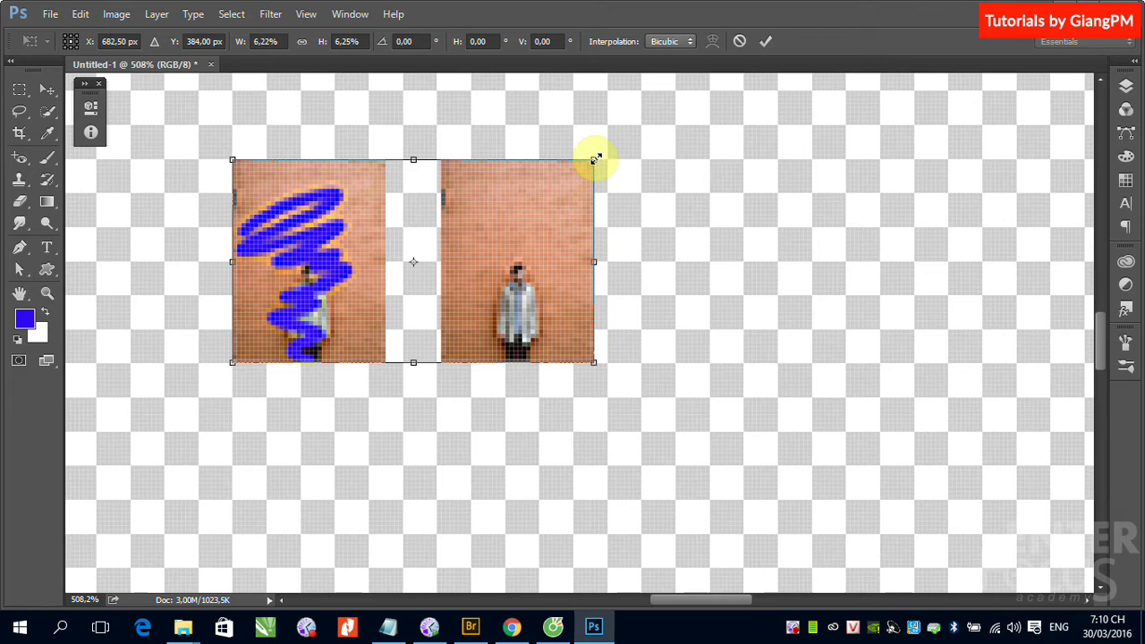
left_click_drag(593, 159, 430, 289)
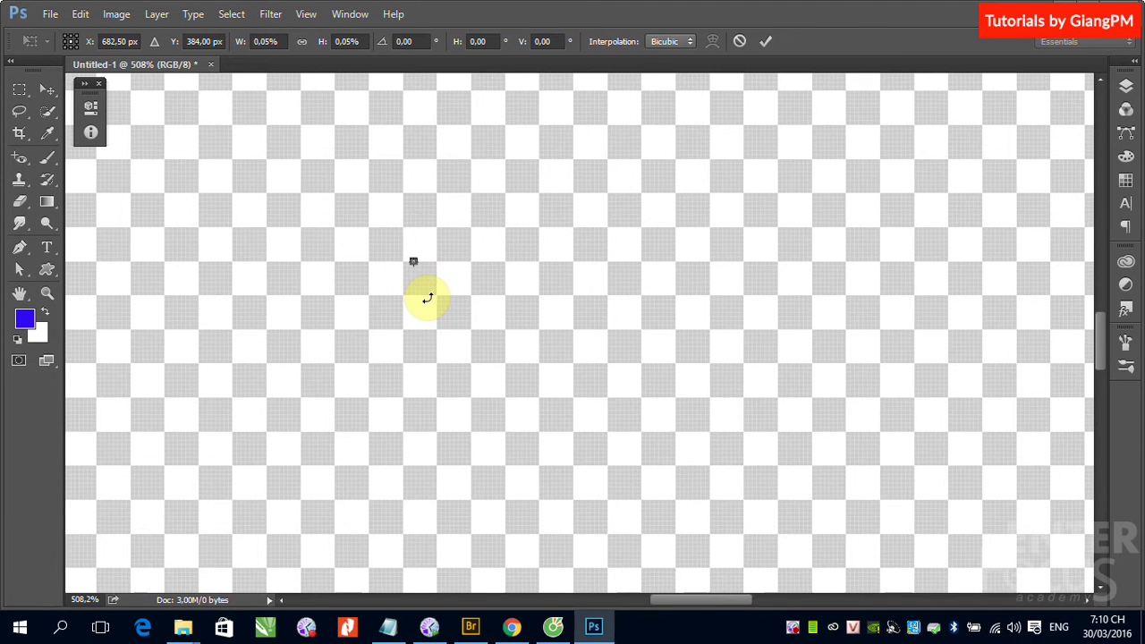
key("Return")
key("b")
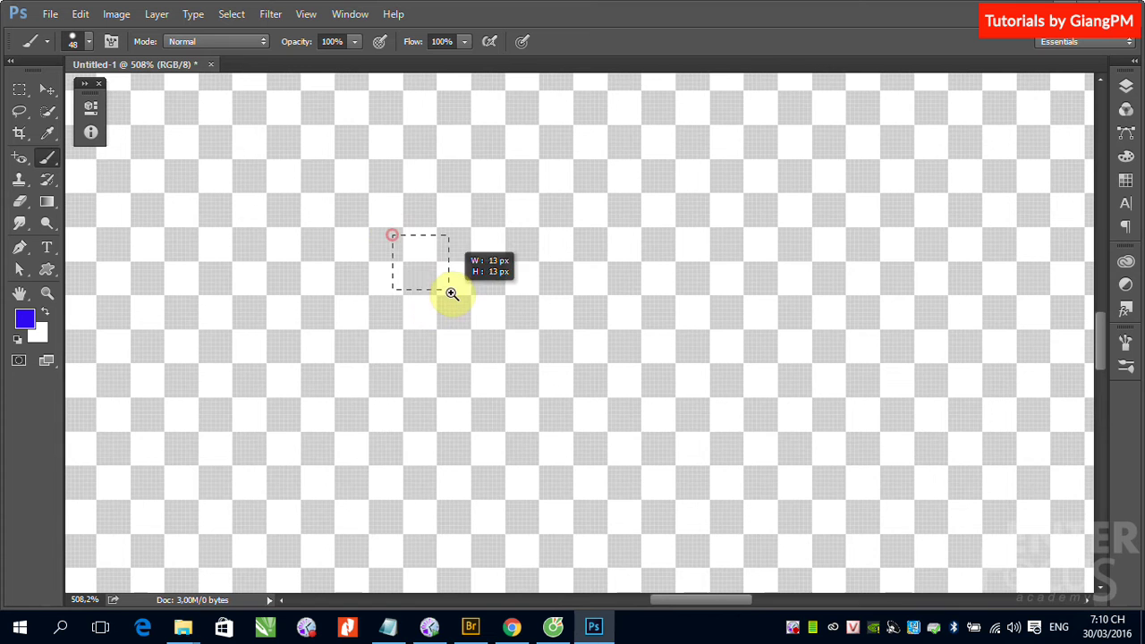
Step: Zoom in on the tiny layers, retry Free Transform, dismiss its error, and zoom back out
left_click_drag(393, 245, 447, 289)
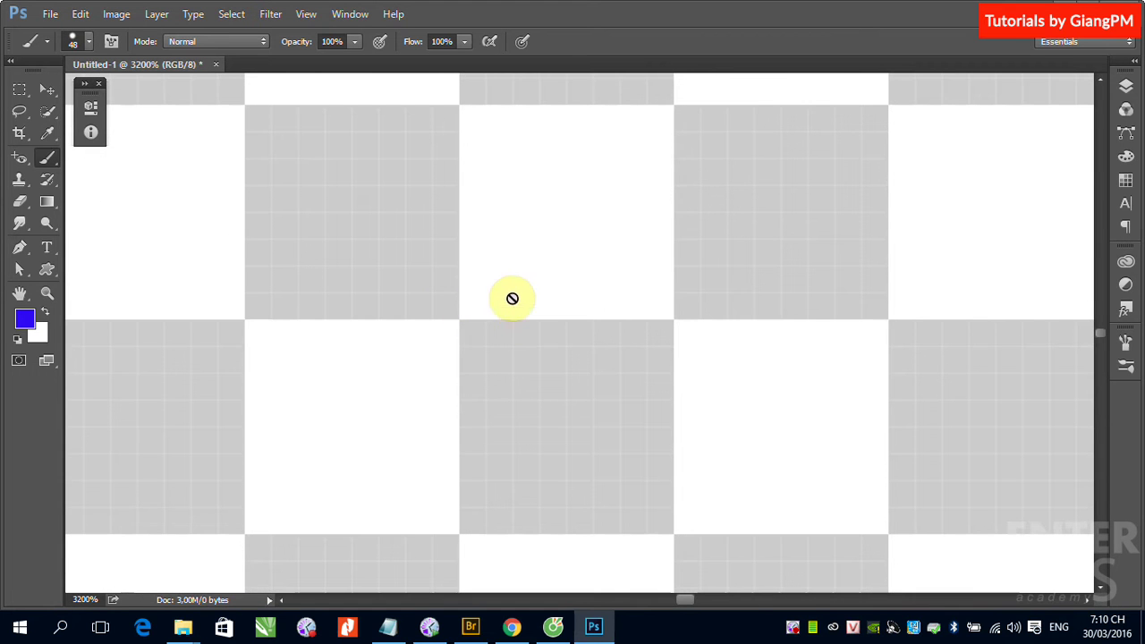
key("ctrl+t")
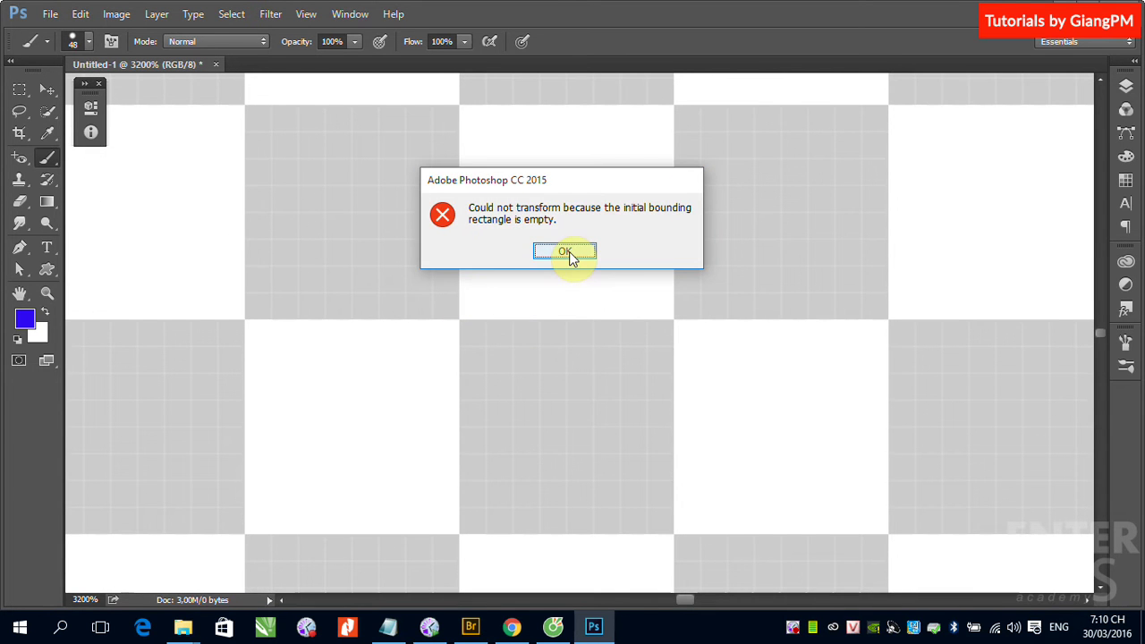
left_click(568, 251)
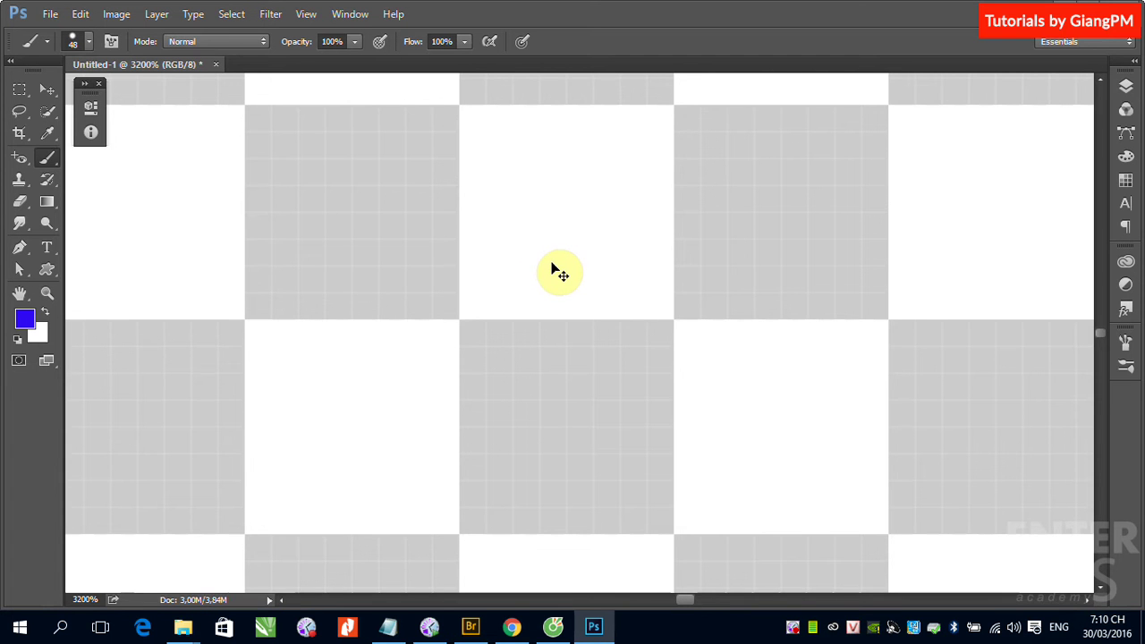
scroll(559, 268, "down", 5)
scroll(551, 266, "down", 1)
scroll(552, 264, "down", 5)
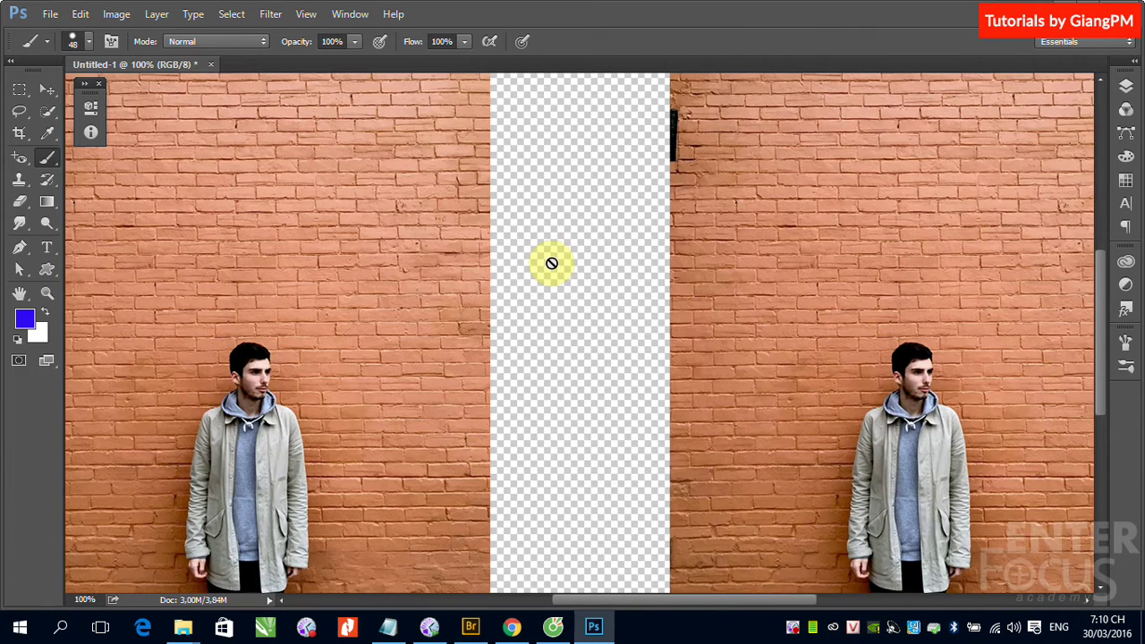
scroll(552, 264, "down", 1)
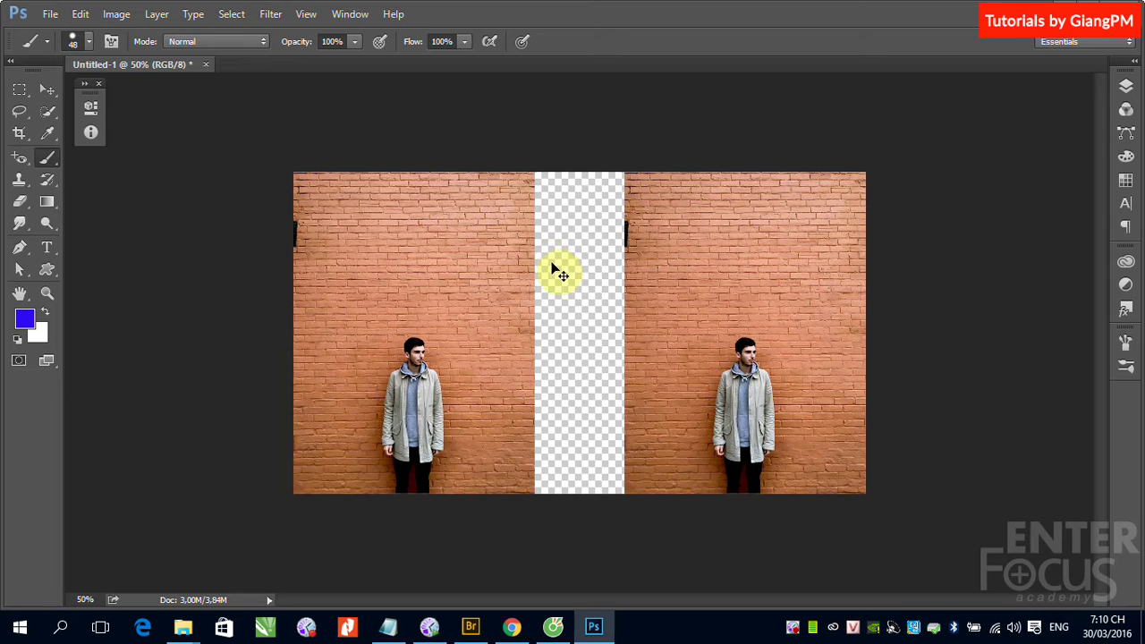
Step: Shrink both layers to a tiny 27x15 px thumbnail
key("ctrl+t")
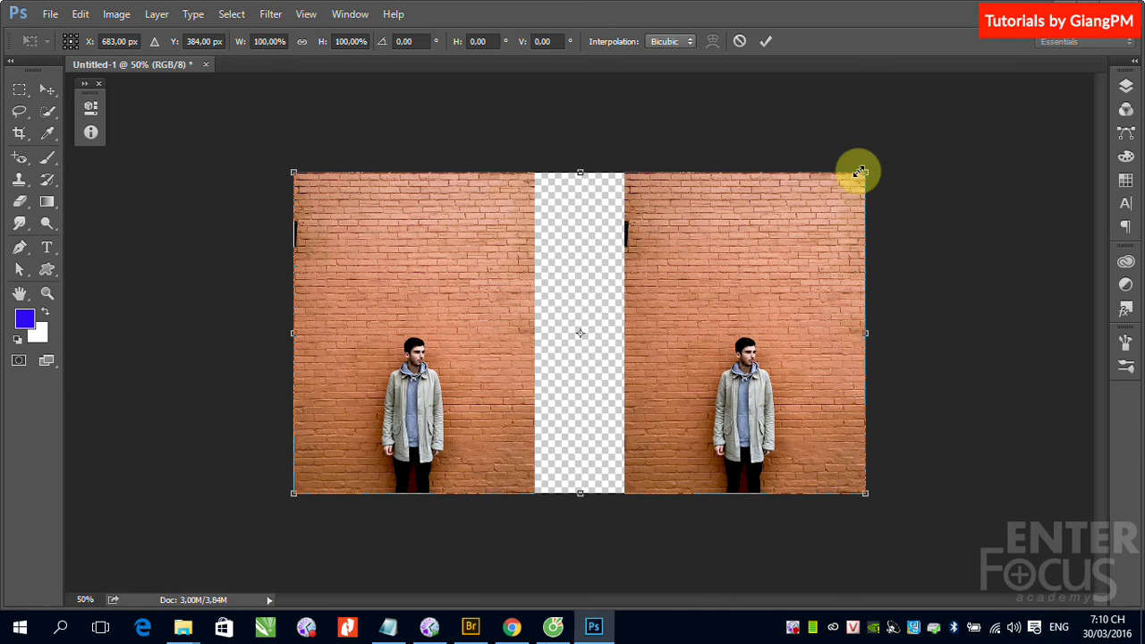
mouse_move(866, 170)
left_mouse_down()
mouse_move(668, 281)
mouse_move(601, 332)
left_mouse_up()
left_click_drag(544, 296, 638, 358)
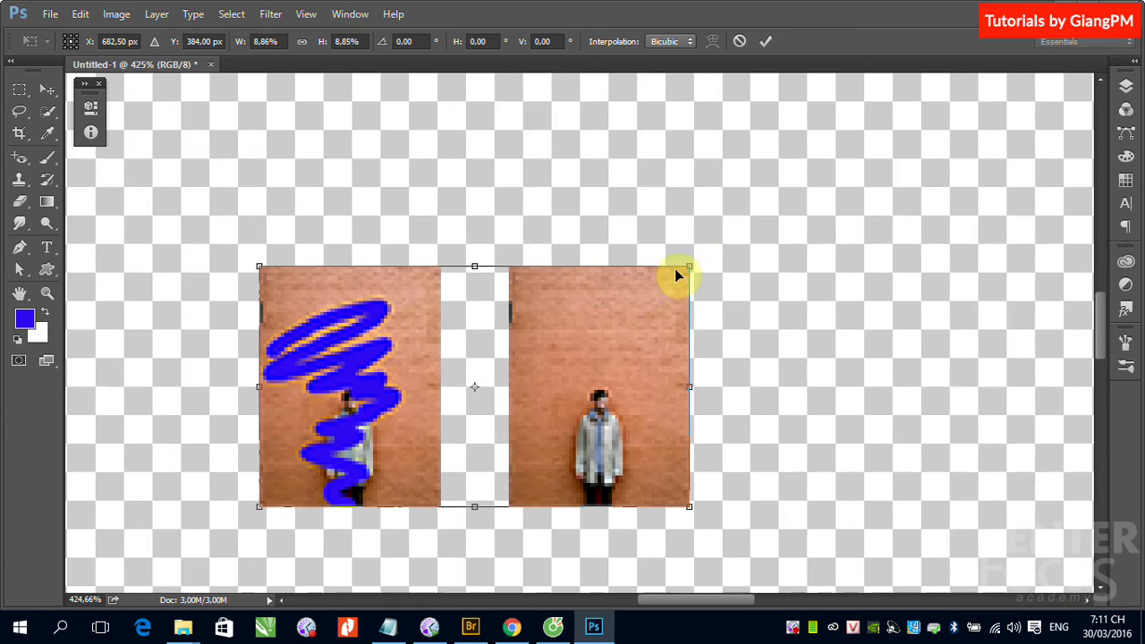
left_click_drag(690, 266, 506, 378)
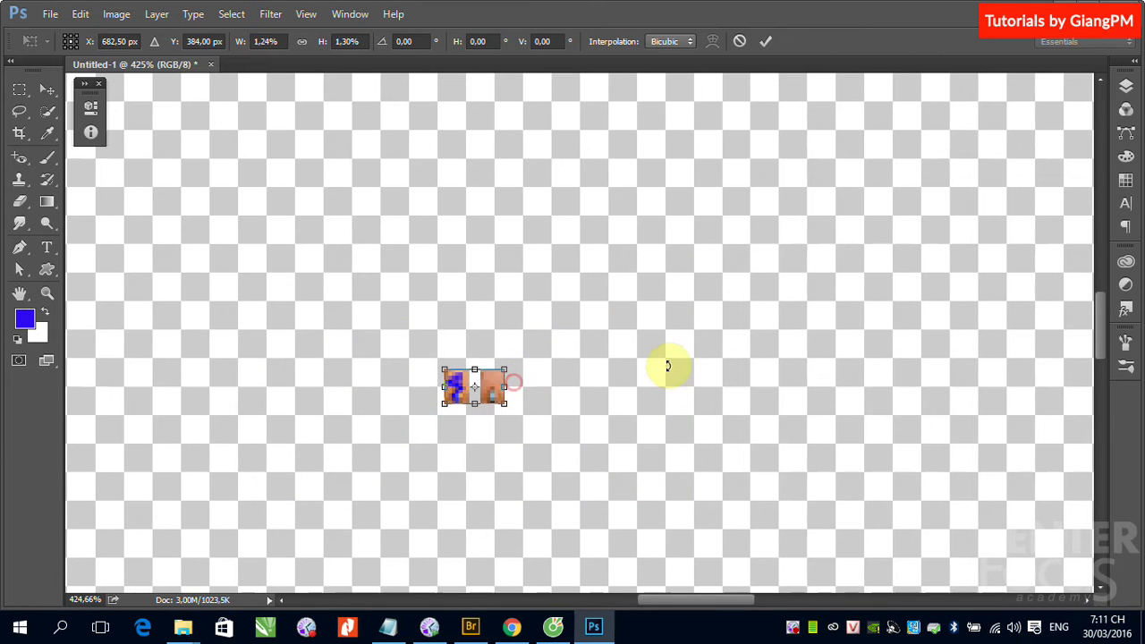
key("b")
key("Return")
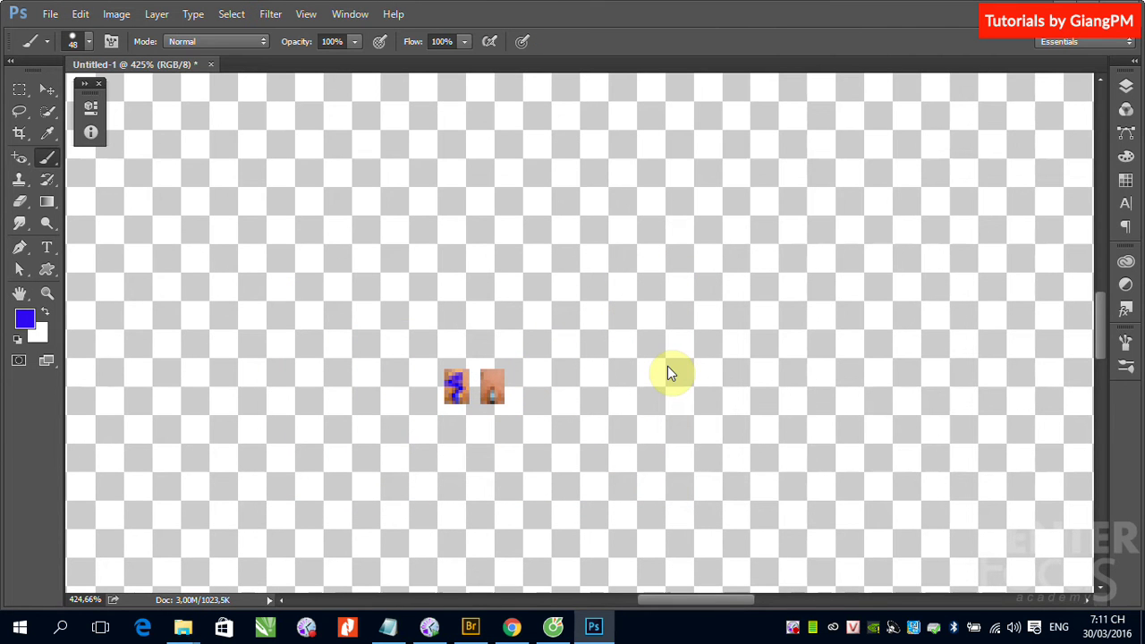
Step: Enlarge the tiny layers back up to fill the canvas
key("ctrl+t")
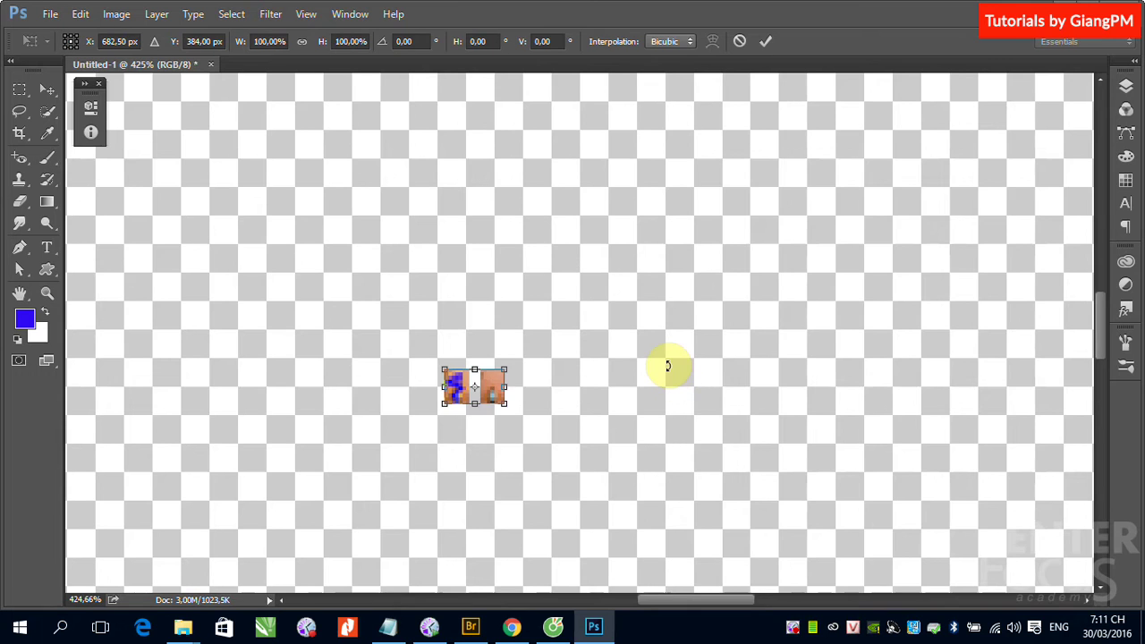
key("ctrl+minus")
key("ctrl+minus")
key("ctrl+minus")
key("ctrl+minus")
key("ctrl+minus")
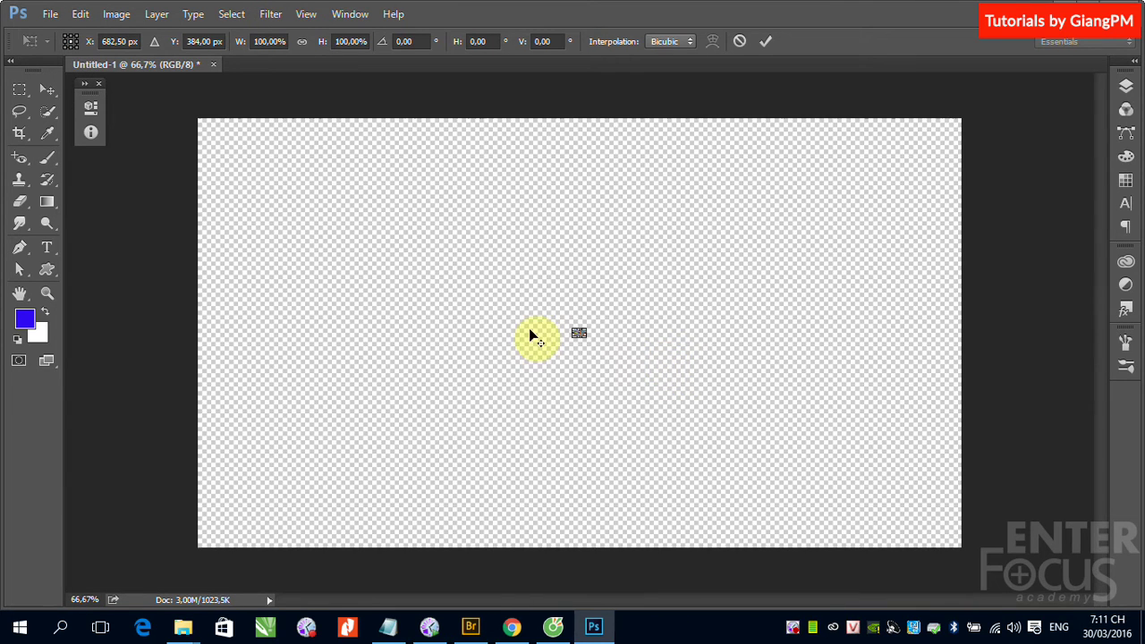
left_click_drag(586, 328, 1002, 176)
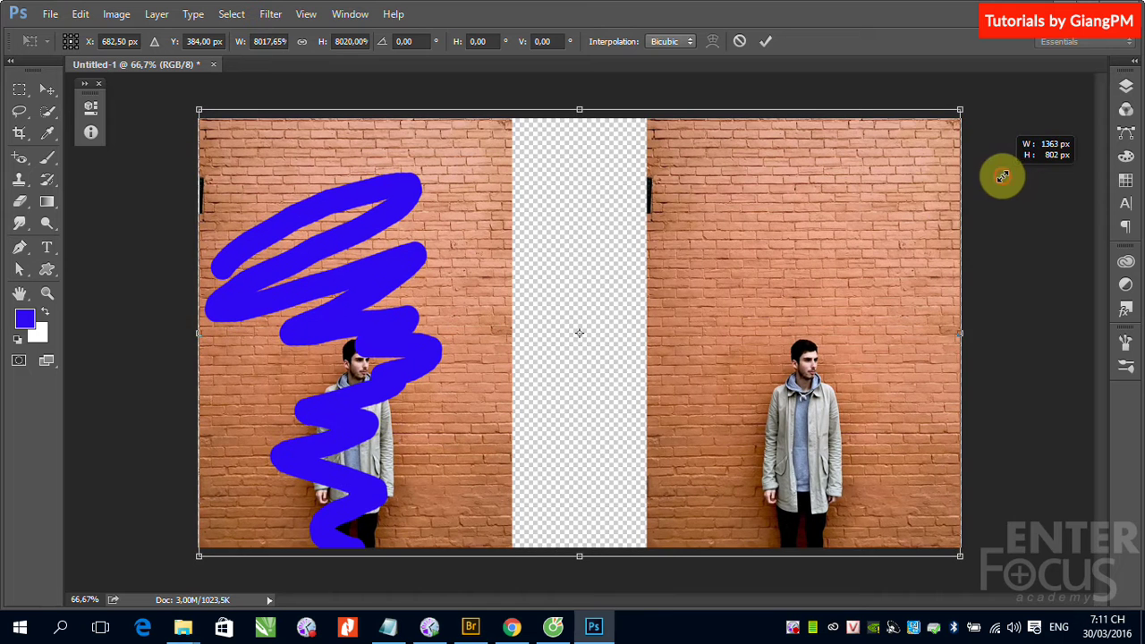
key("Return")
key("b")
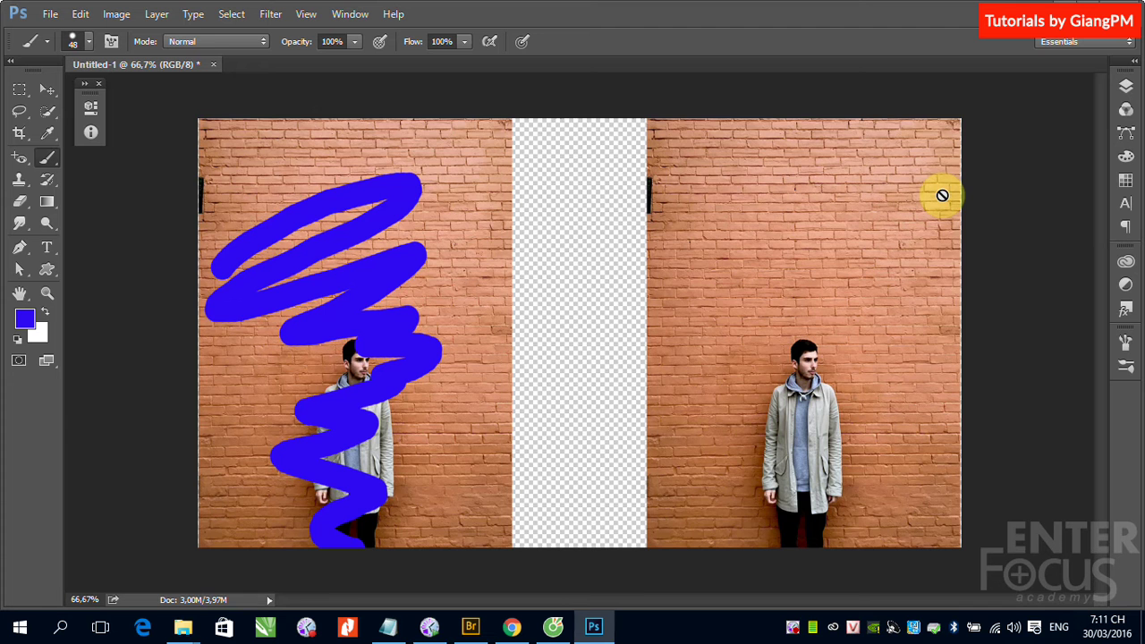
Step: Zoom out to 25% and scale both layers up to about 305%
key("ctrl+minus")
key("ctrl+minus")
key("ctrl+minus")
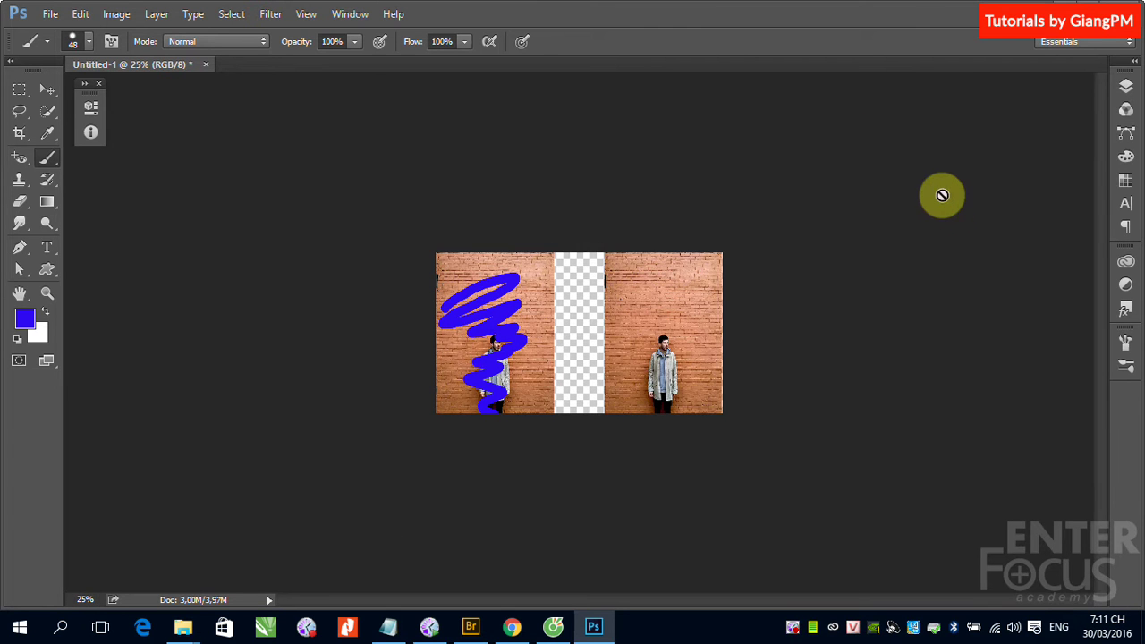
key("ctrl+t")
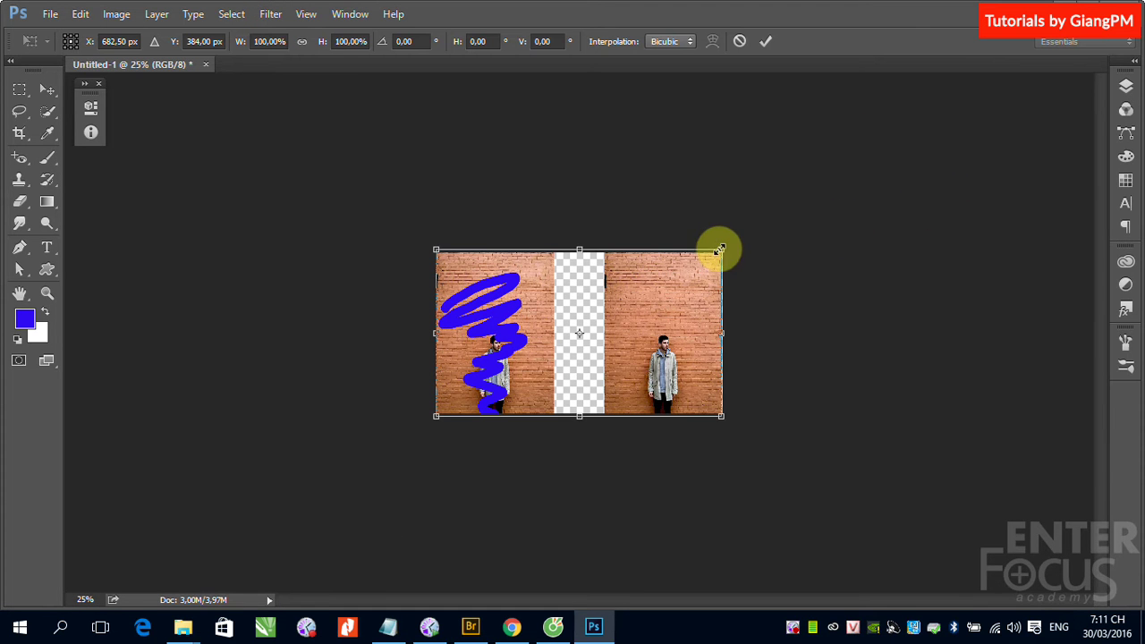
left_click_drag(721, 250, 1043, 128)
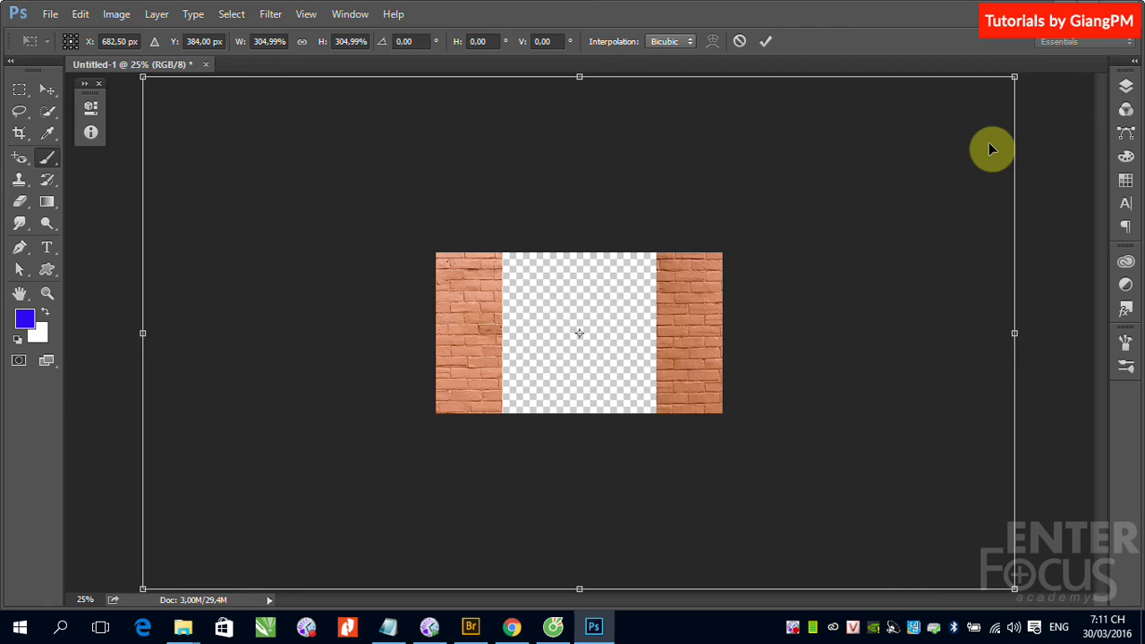
key("Return")
Step: Select only the anh2 layer and move it slightly across the canvas
left_click(1125, 86)
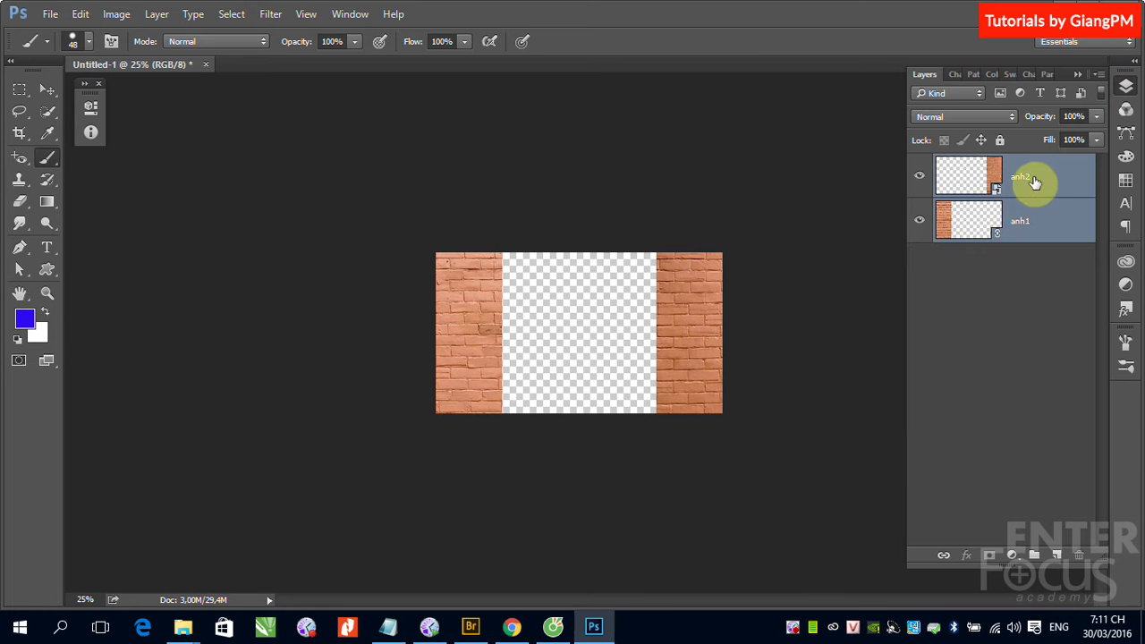
left_click(1033, 182)
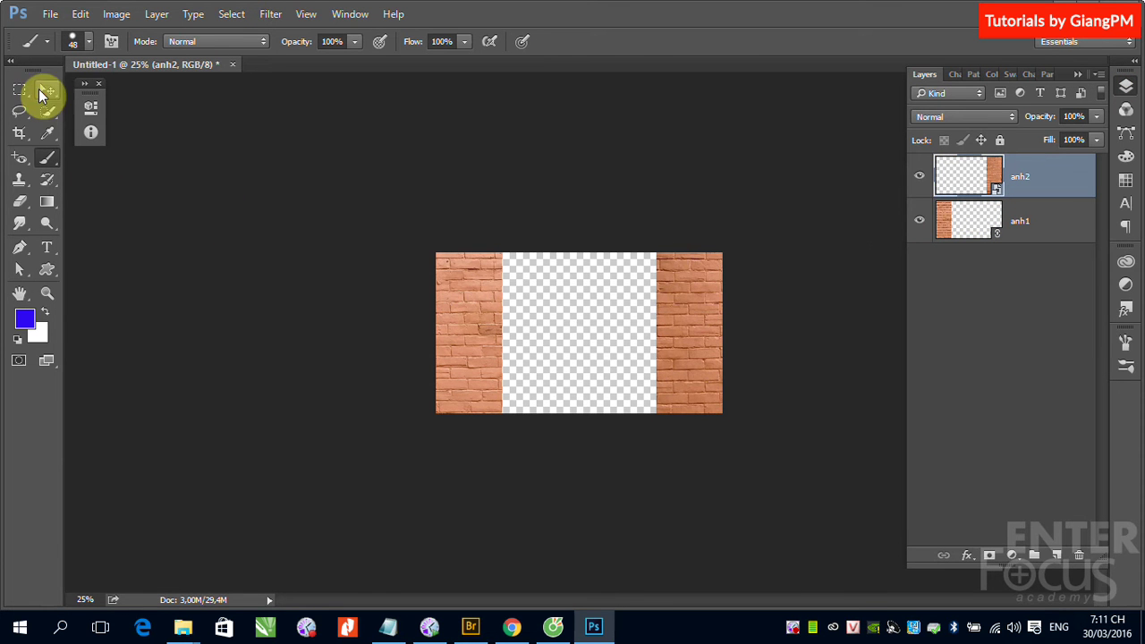
left_click(45, 90)
left_click_drag(677, 312, 655, 329)
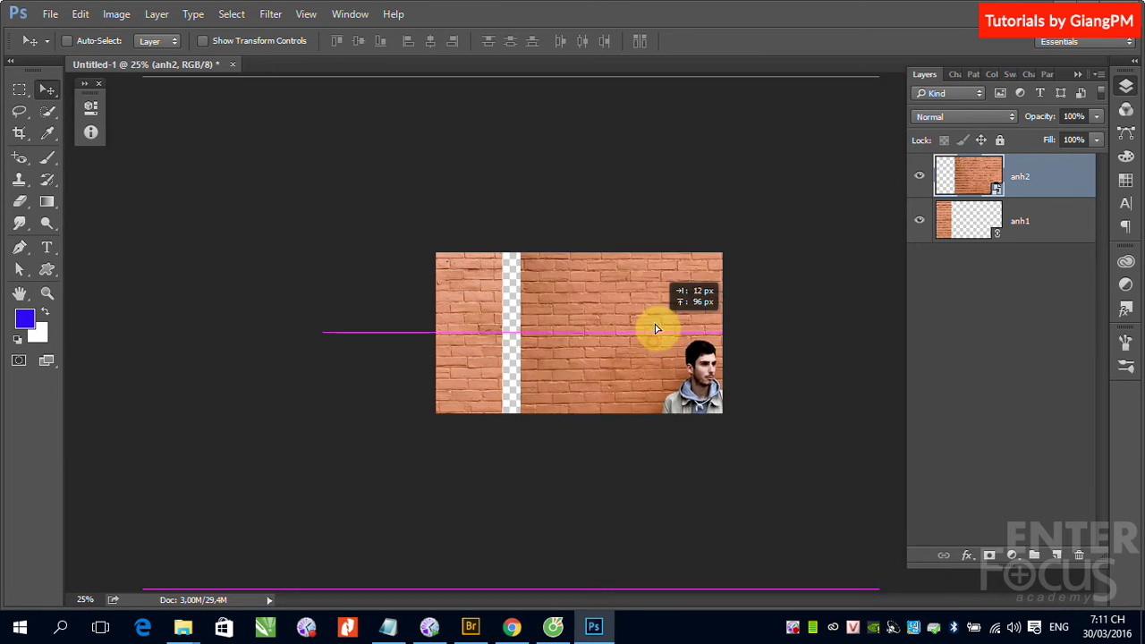
Step: Move anh1 right to reveal its blue scribble, then pick anh2 again
right_click(487, 332)
left_click(518, 343)
left_click_drag(487, 344, 682, 336)
right_click(598, 327)
left_click(628, 339)
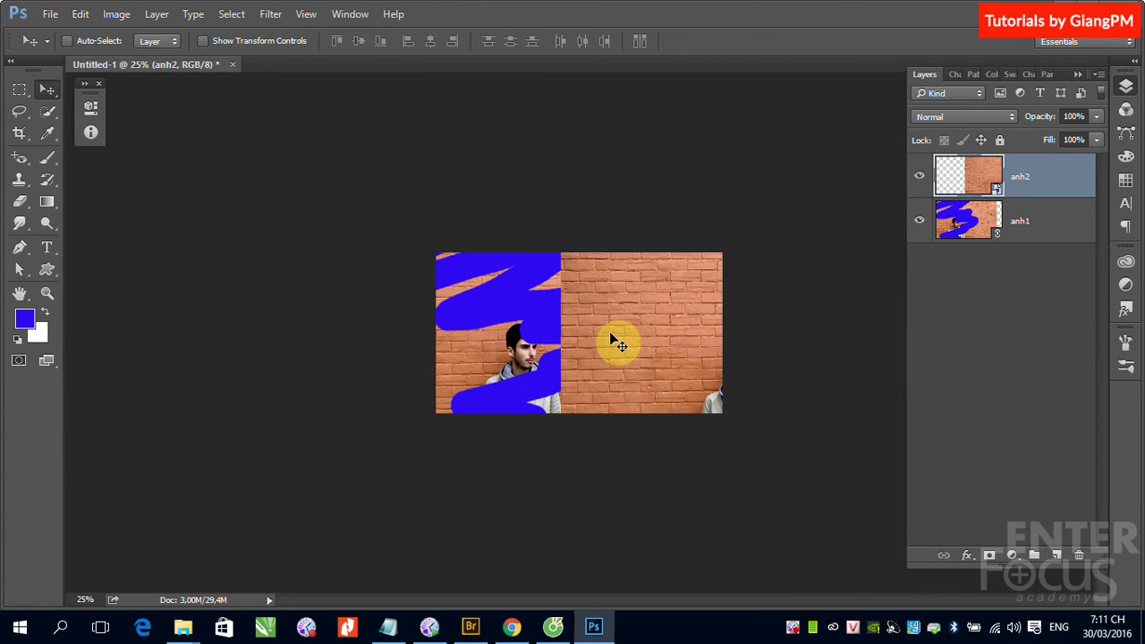
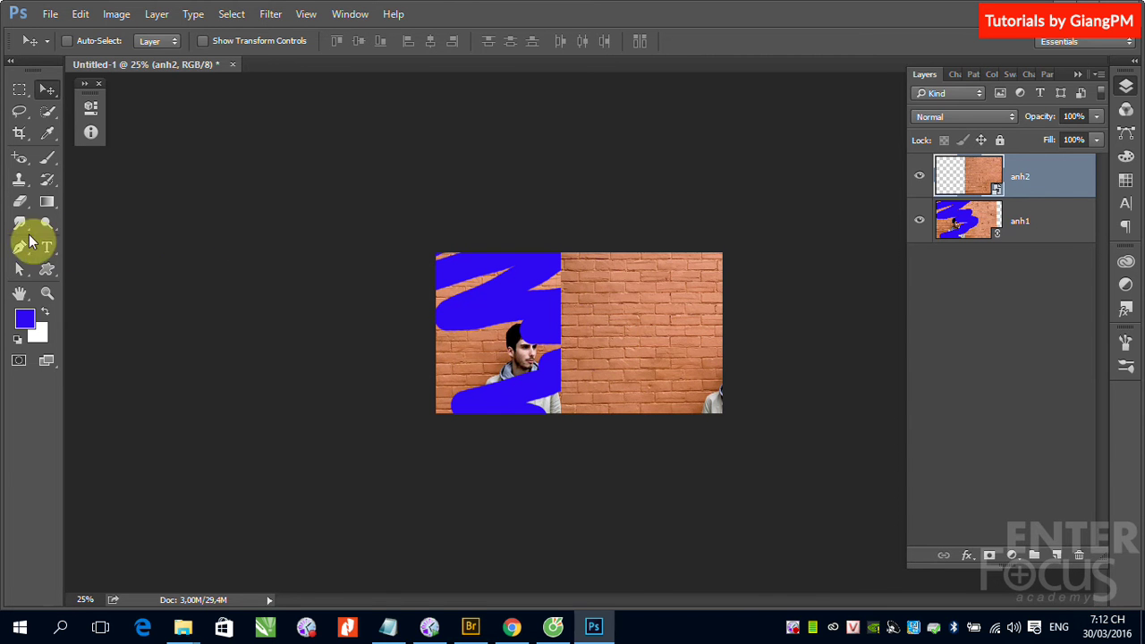
Step: Draw a closed blue oval on the right brick half with the Pen tool in Shape mode
left_click(19, 246)
left_click(107, 44)
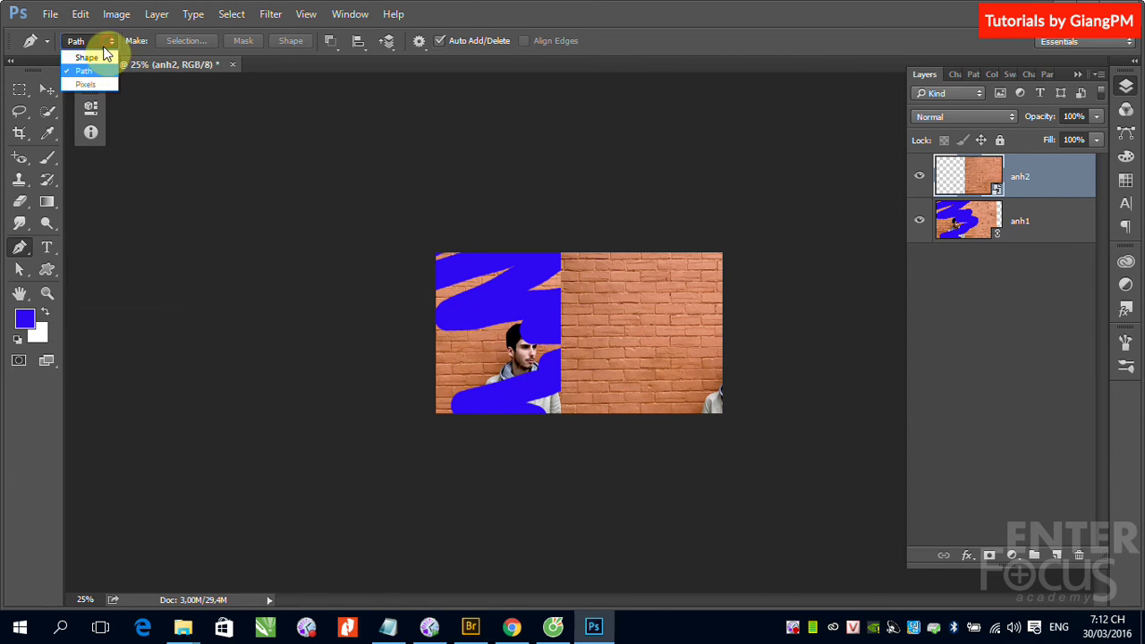
left_click(94, 50)
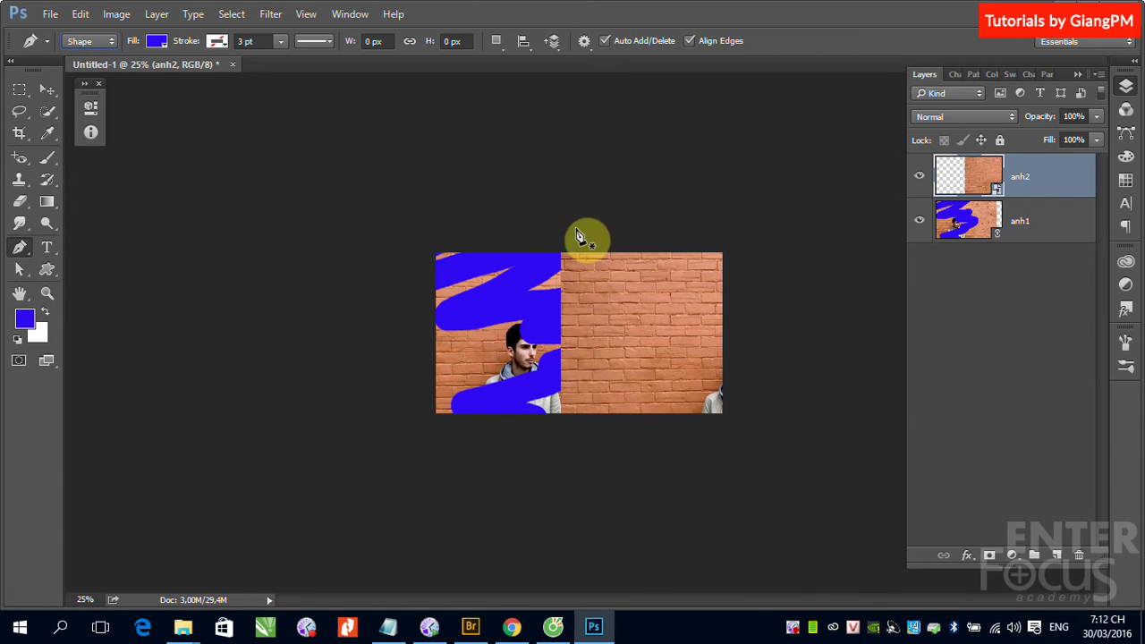
left_click(585, 316)
mouse_move(631, 293)
left_mouse_down()
mouse_move(665, 333)
mouse_move(615, 360)
left_mouse_up()
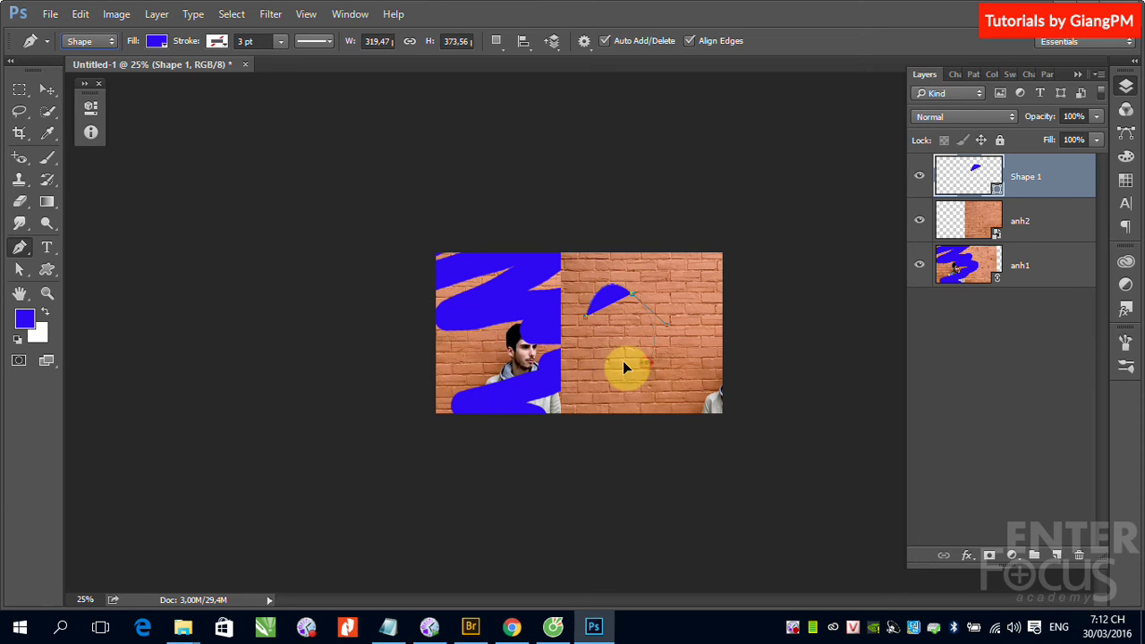
left_click_drag(585, 324, 629, 336)
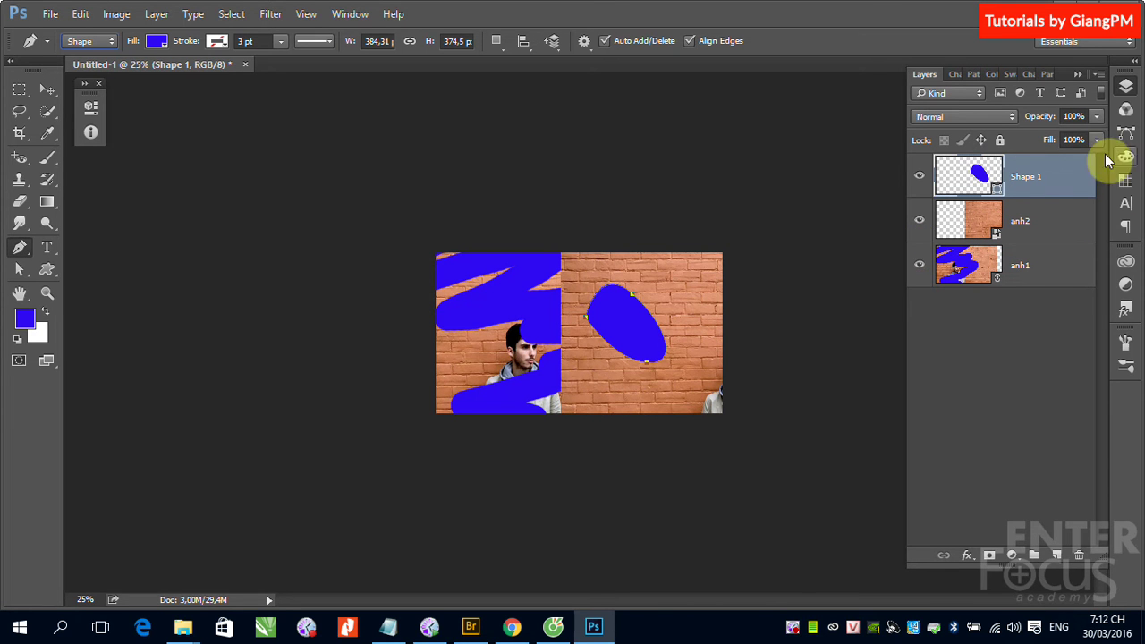
Step: Hide Shape 1, add a Gradient Overlay to anh2, then hide and delete that effect
left_click(919, 176)
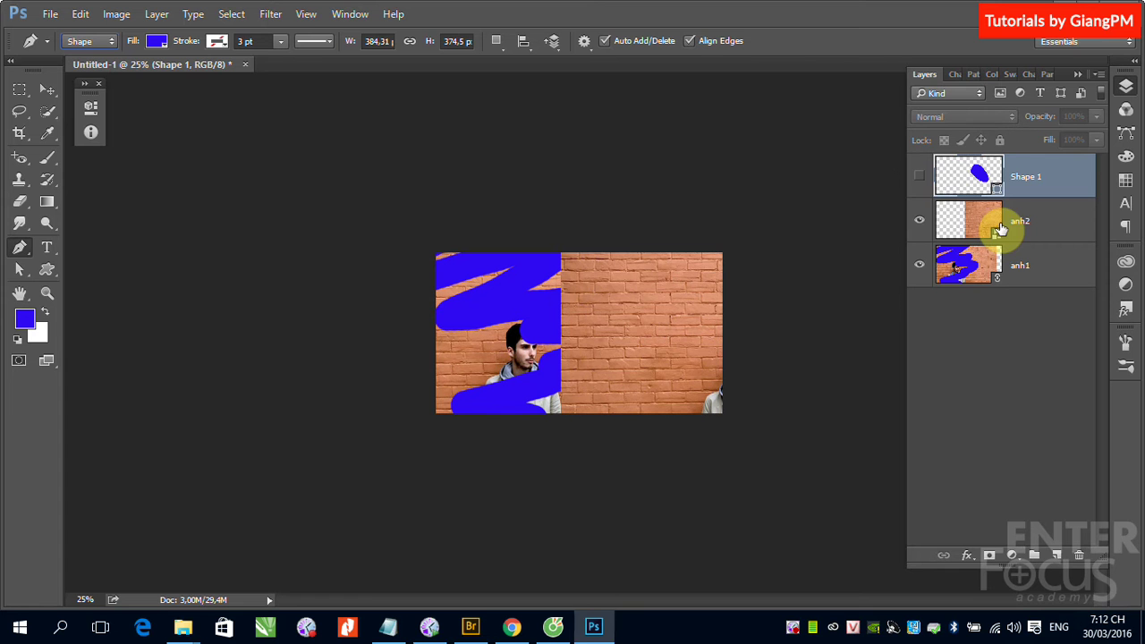
left_click(998, 229)
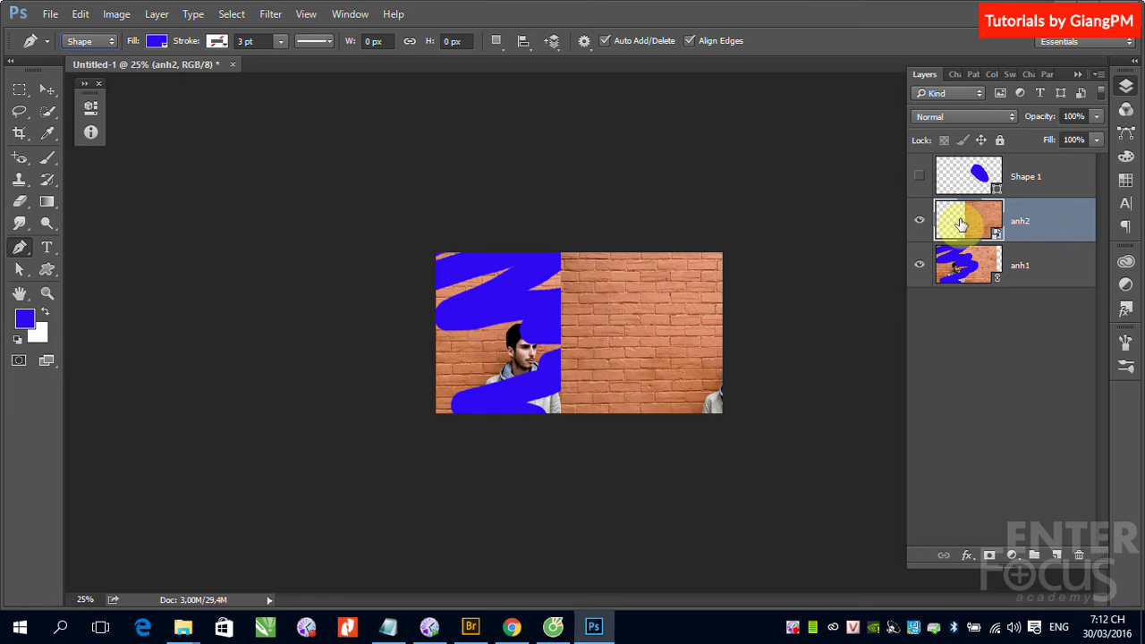
left_click(158, 16)
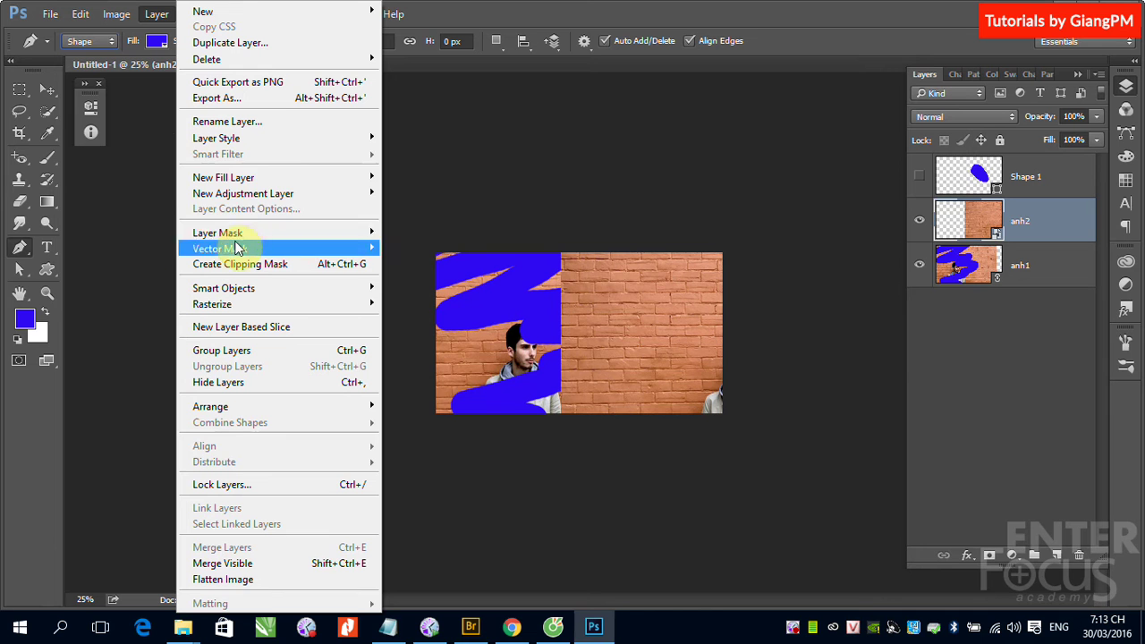
mouse_move(216, 138)
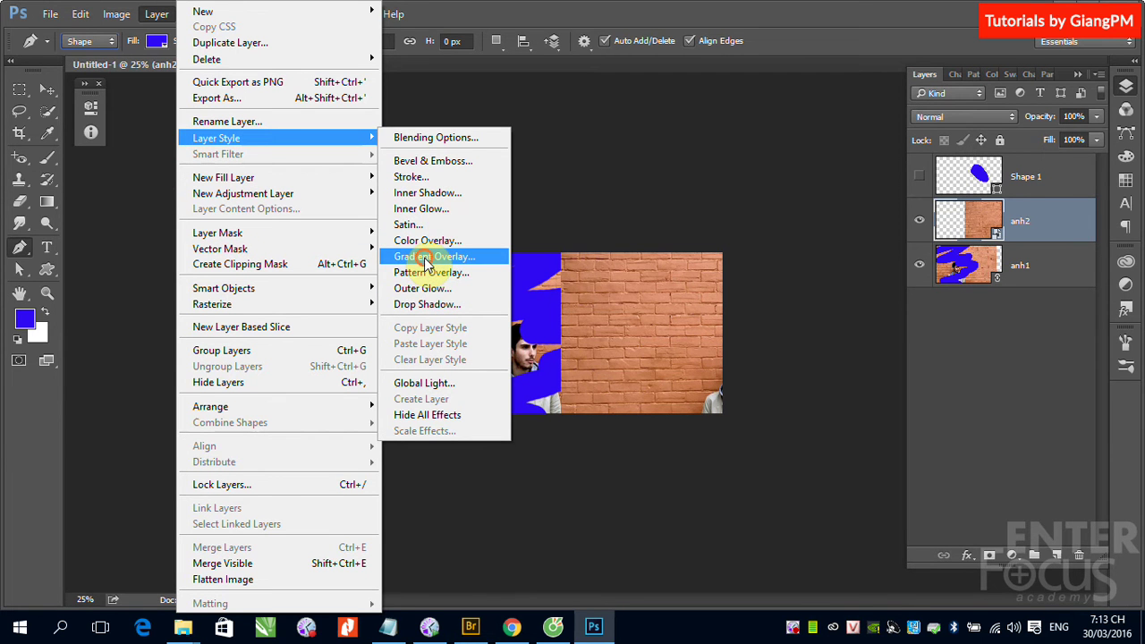
left_click(426, 260)
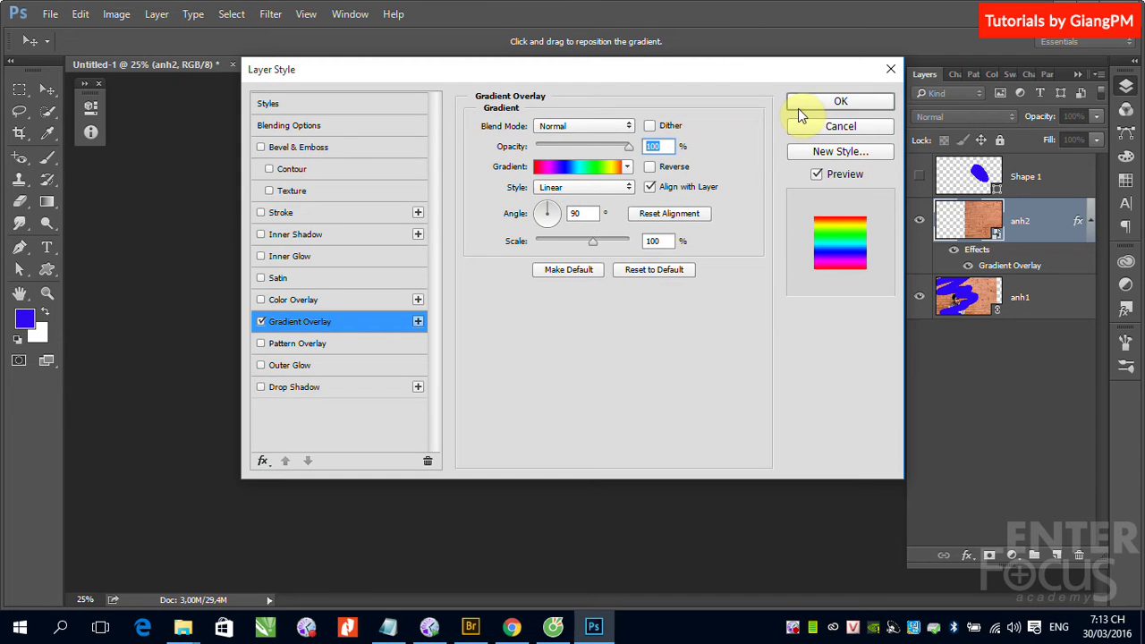
left_click(801, 105)
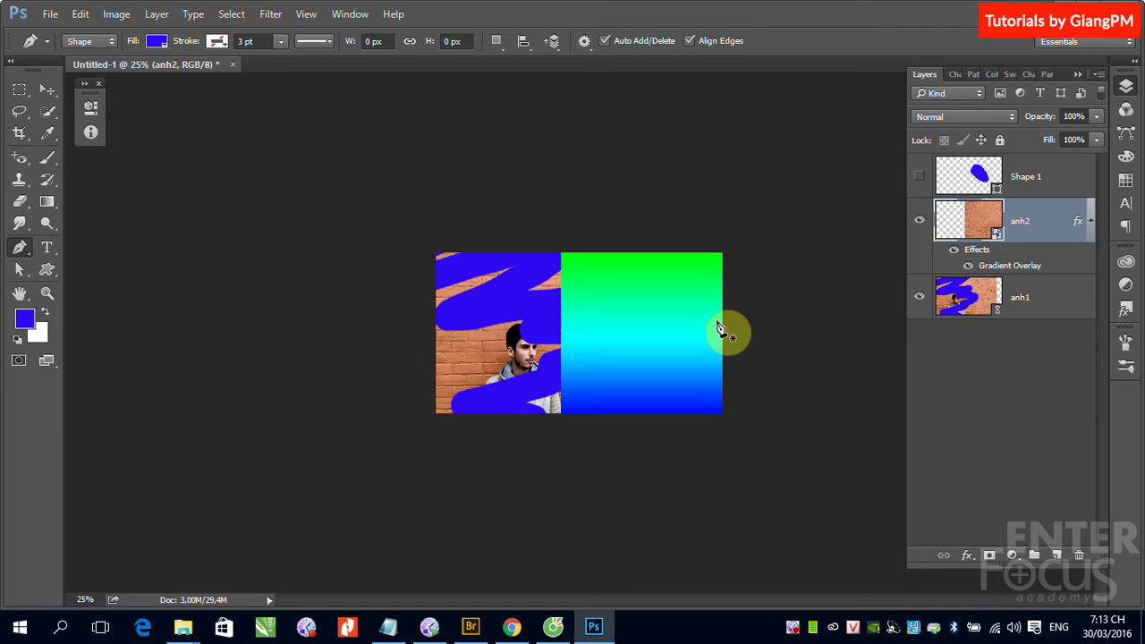
left_click(953, 250)
left_click_drag(1035, 261, 1080, 553)
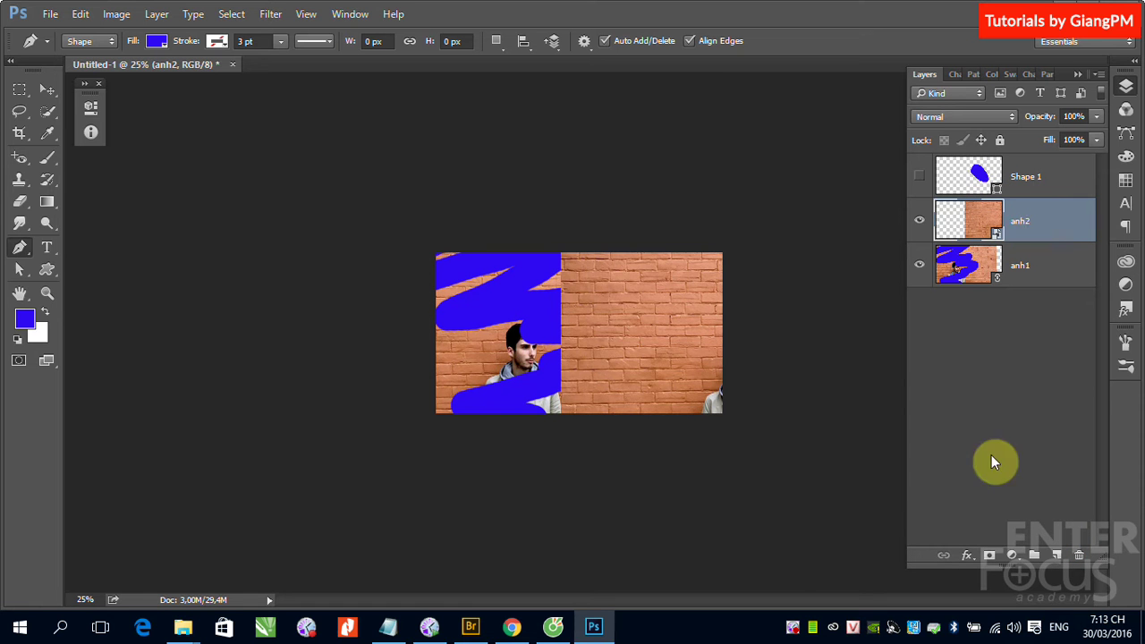
Step: Add a layer mask to anh2, brush black holes through the bricks, and hide anh1
left_click(988, 558)
left_click(46, 158)
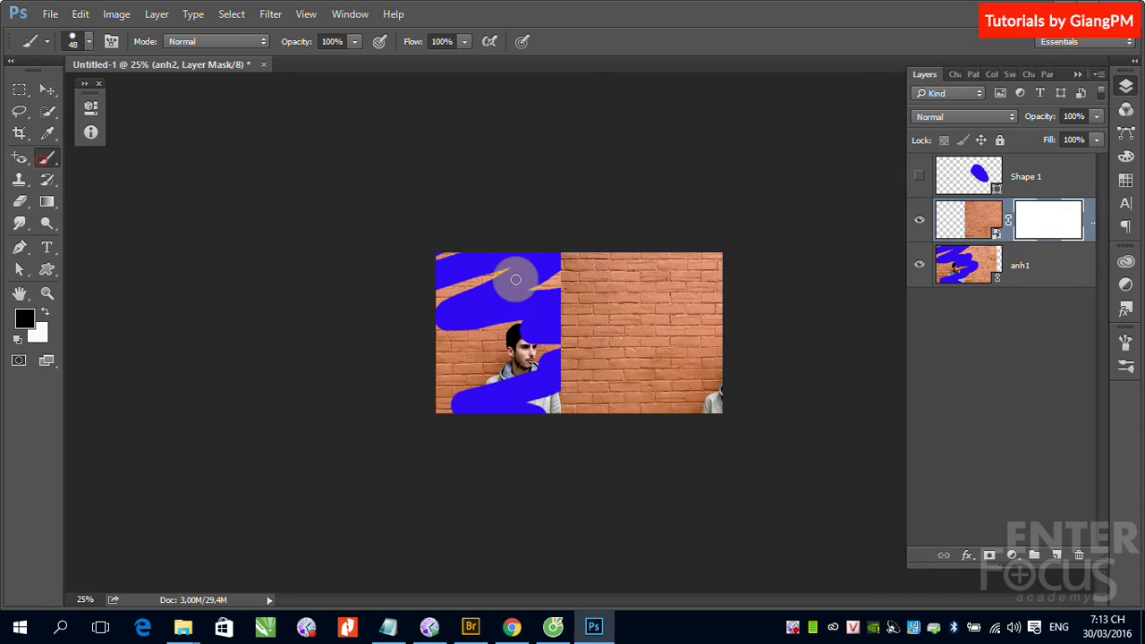
left_click_drag(580, 337, 617, 326)
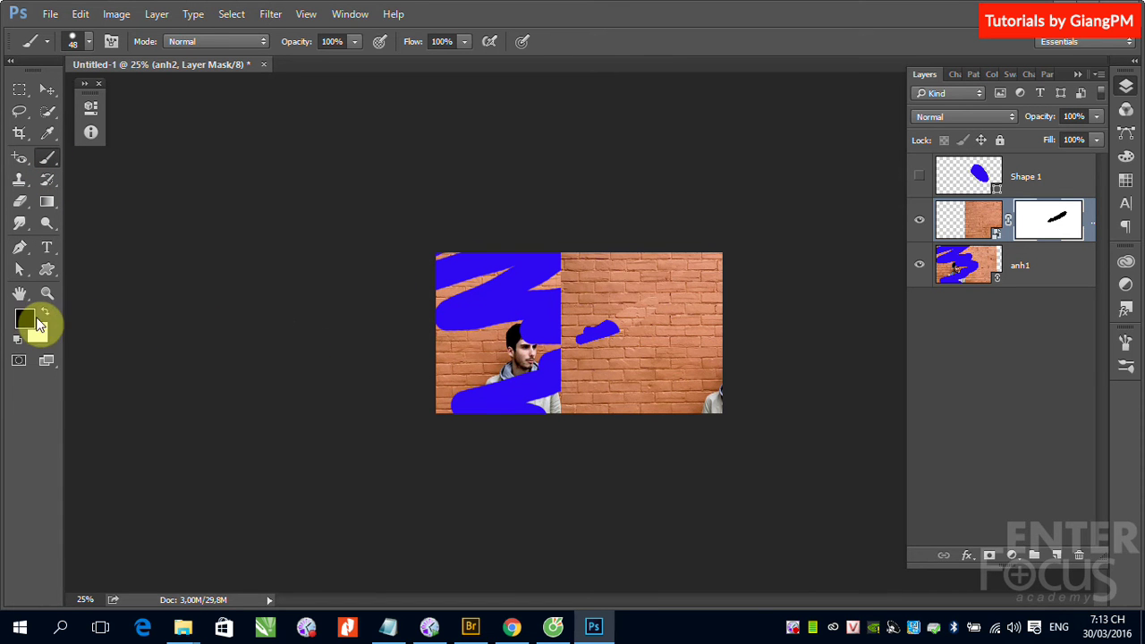
left_click(576, 338)
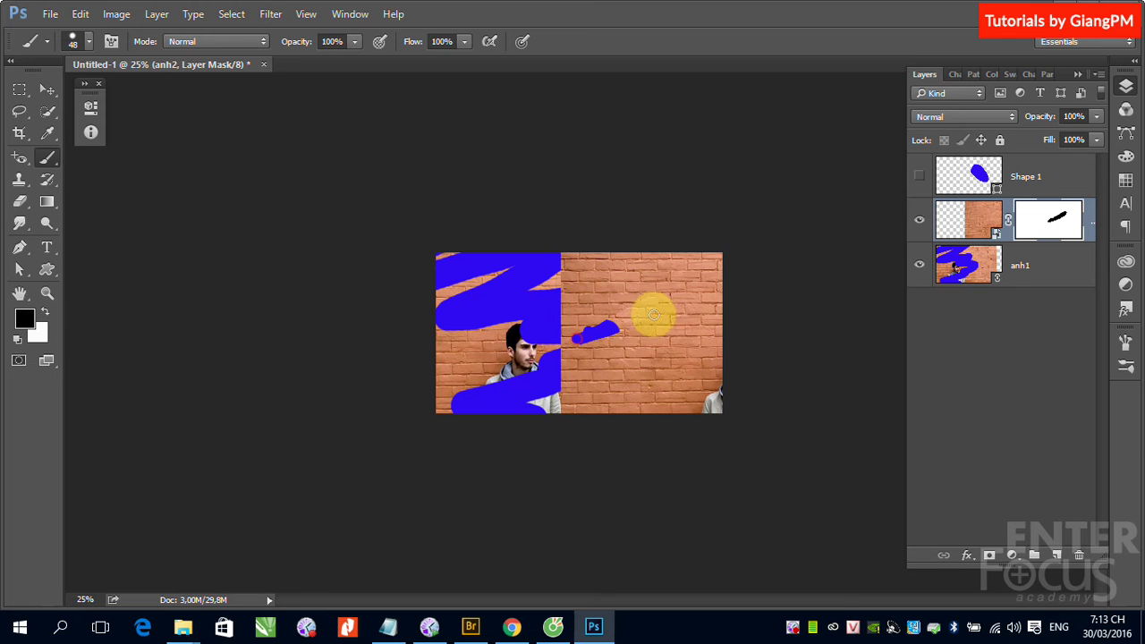
left_click_drag(582, 333, 613, 345)
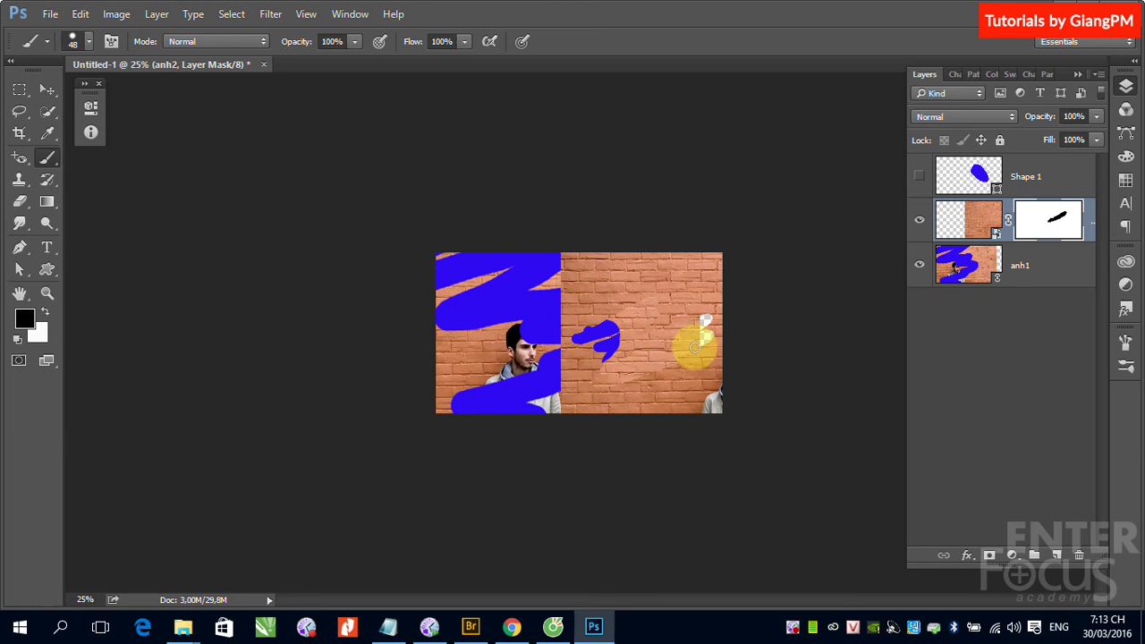
left_click_drag(695, 347, 662, 358)
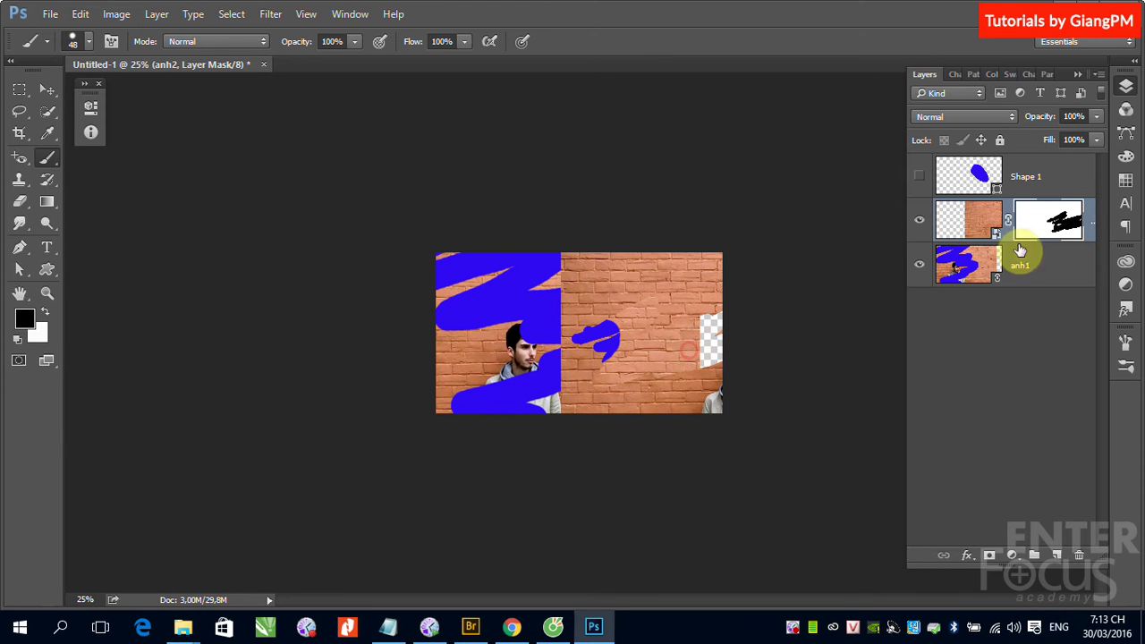
left_click(919, 263)
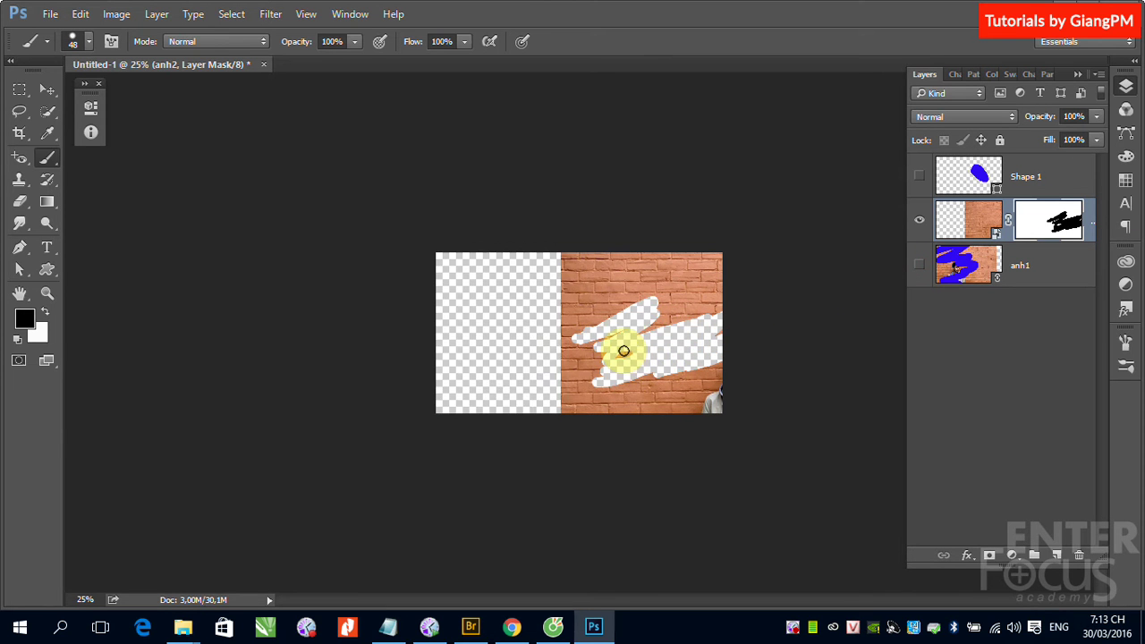
left_click_drag(623, 351, 666, 360)
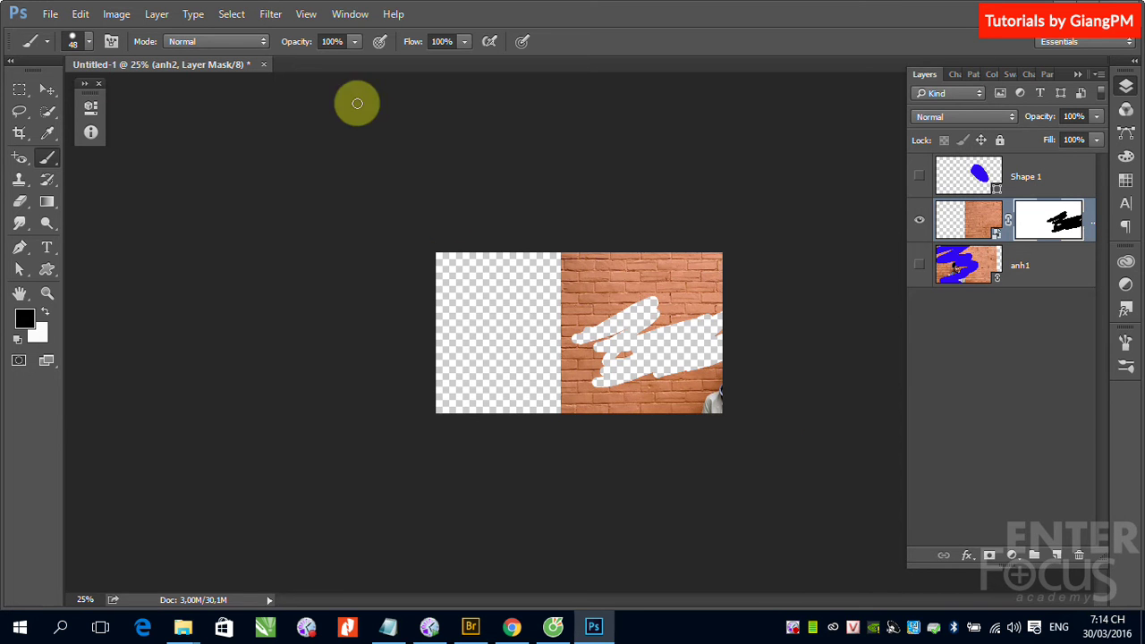
Step: Close Untitled-1 without saving and open the fashion ad JPG from the Desktop
left_click(264, 64)
left_click(577, 251)
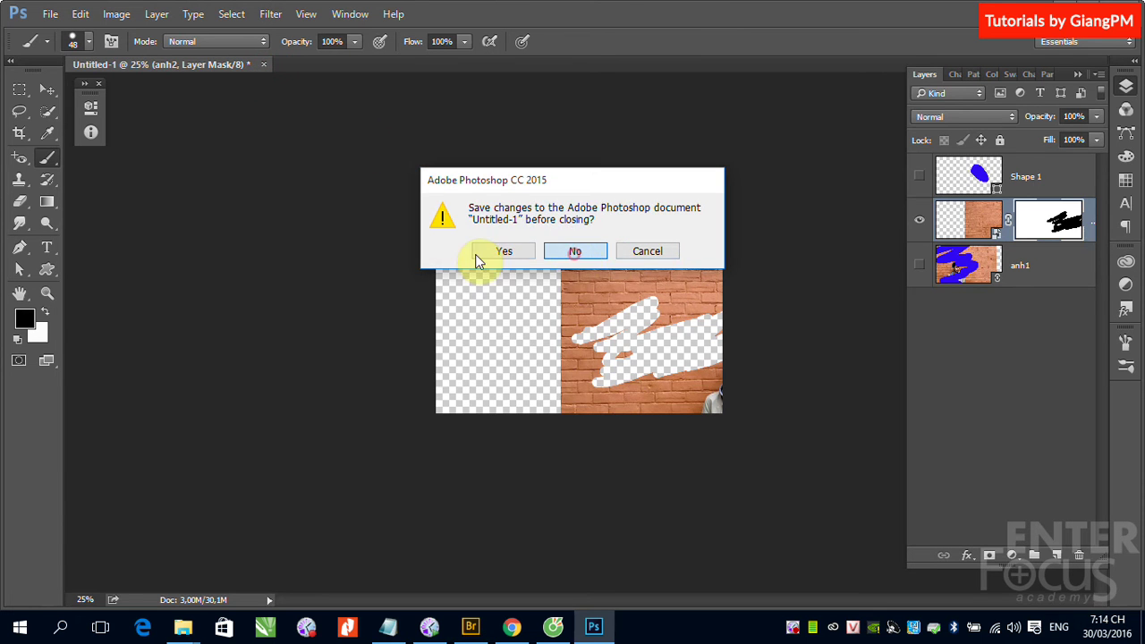
left_click(50, 13)
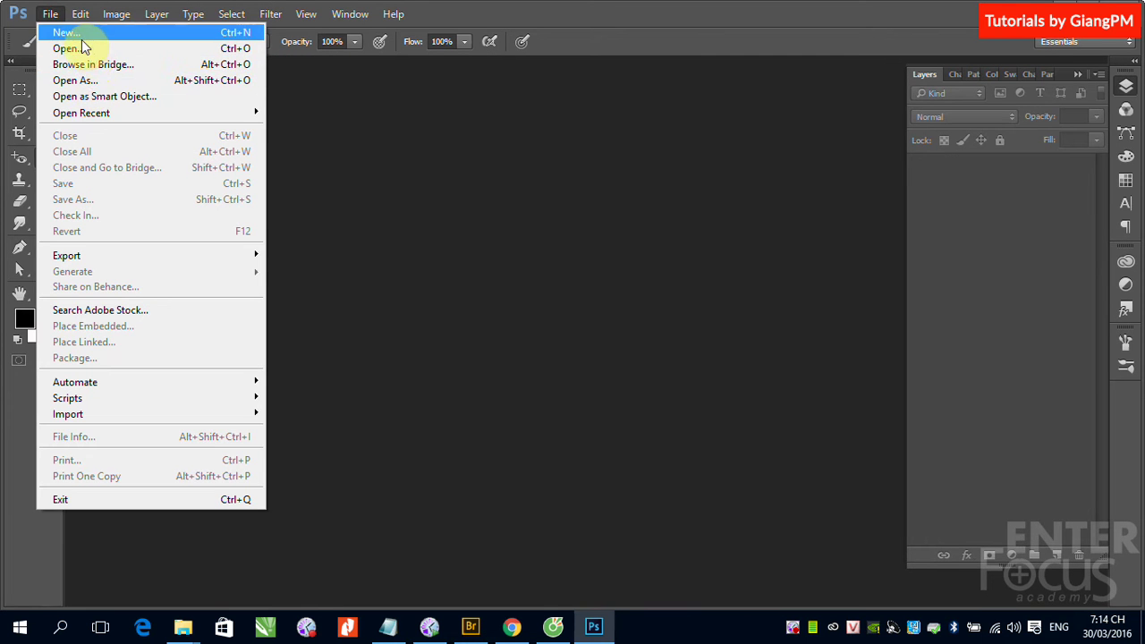
left_click(85, 50)
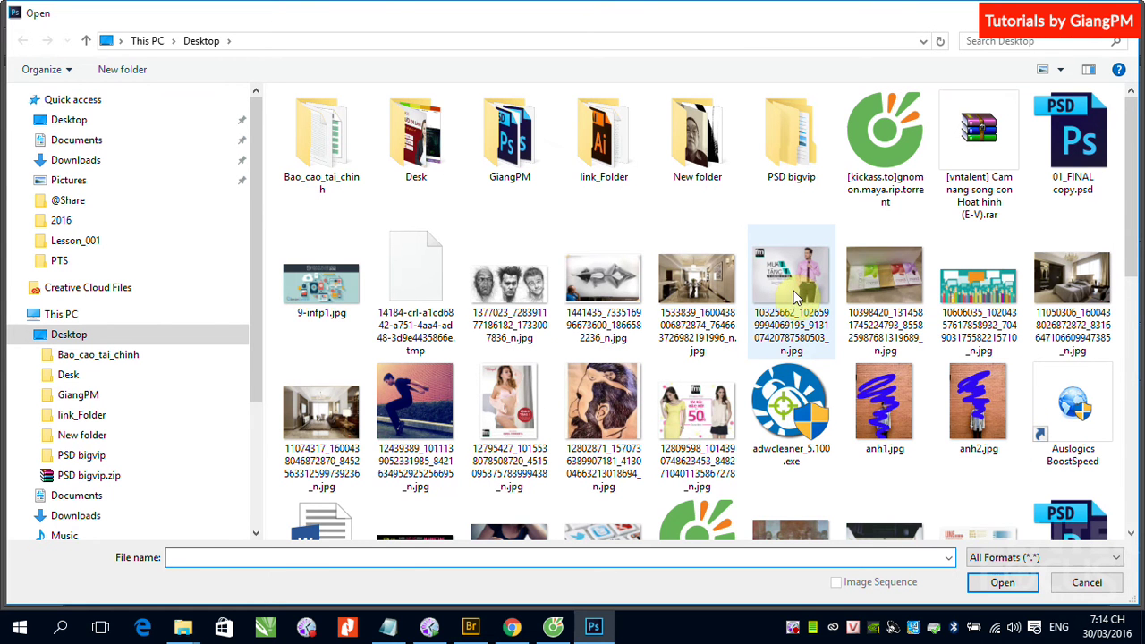
left_click(793, 291)
left_click(1022, 581)
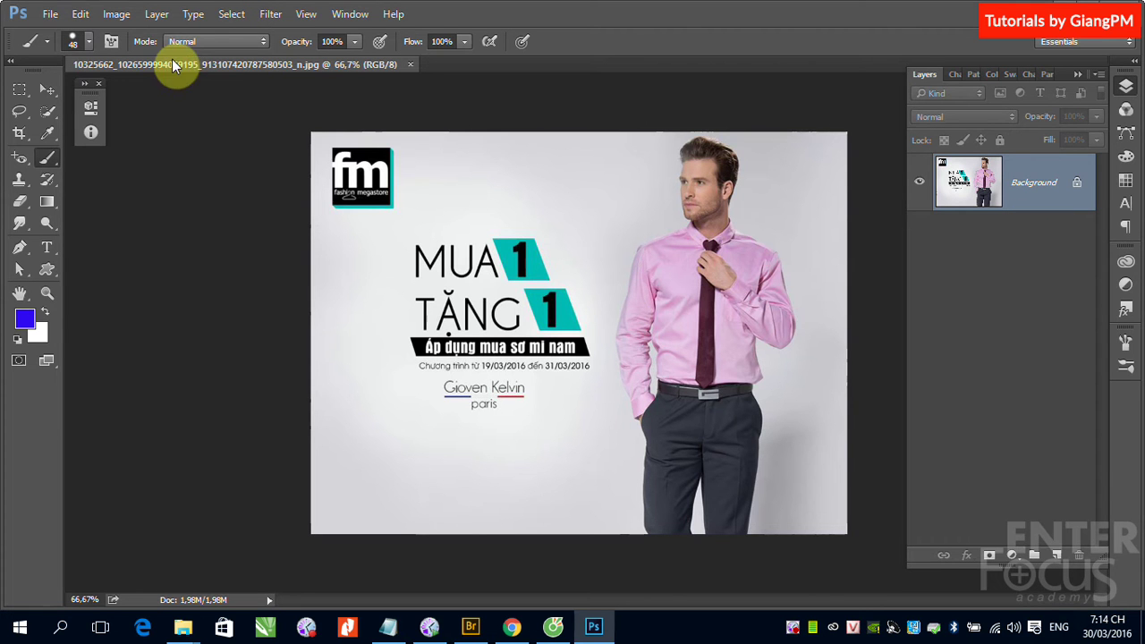
Step: Create a duplicate copy of the fashion ad image
left_click(117, 14)
left_click(161, 239)
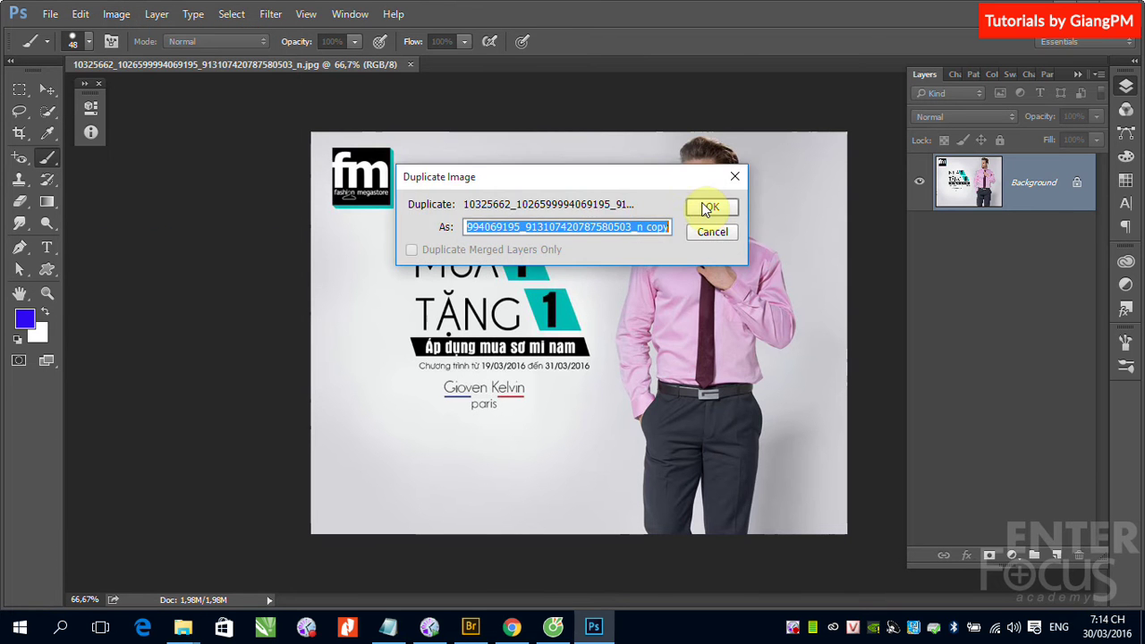
left_click(711, 207)
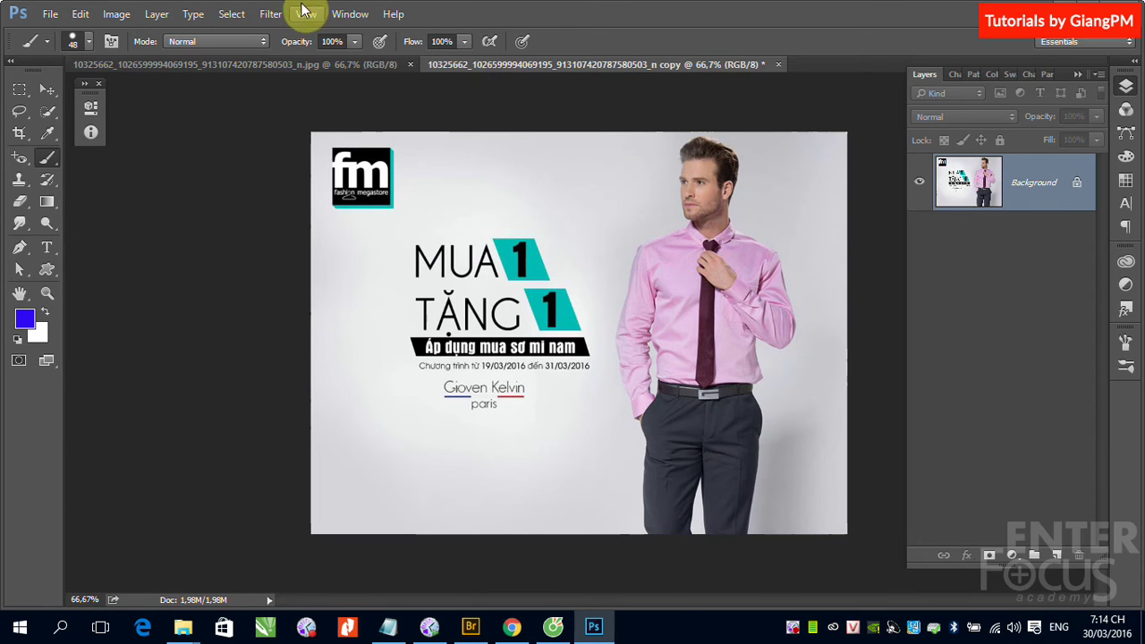
Step: Arrange the original and the copy side by side in a 2-up Vertical layout
left_click(350, 13)
mouse_move(533, 30)
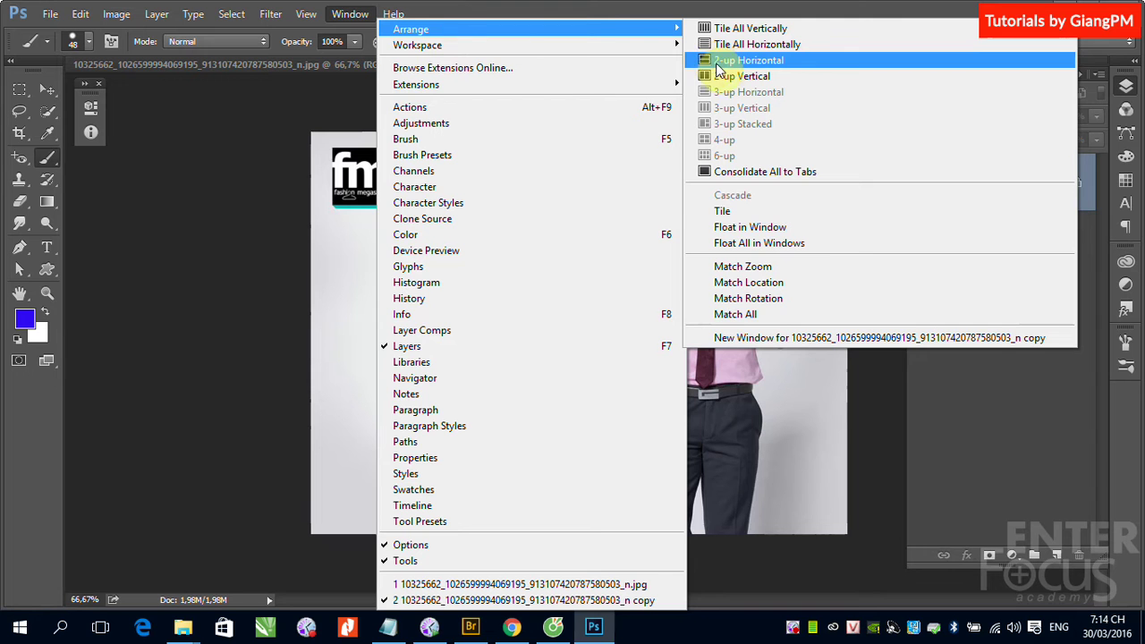
left_click(734, 78)
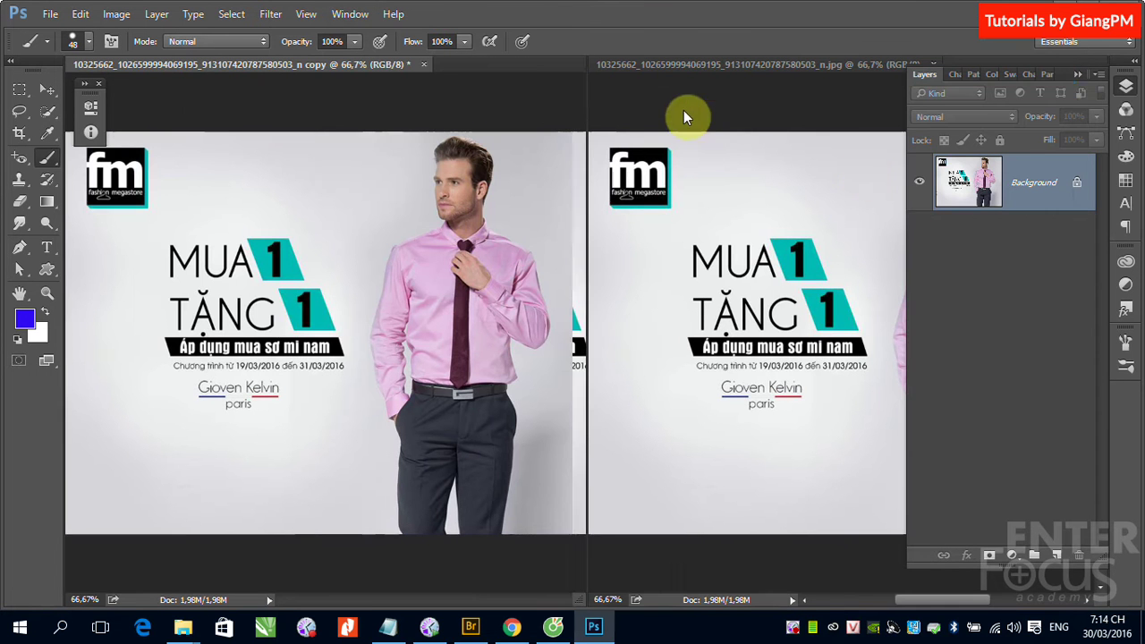
left_click(1099, 74)
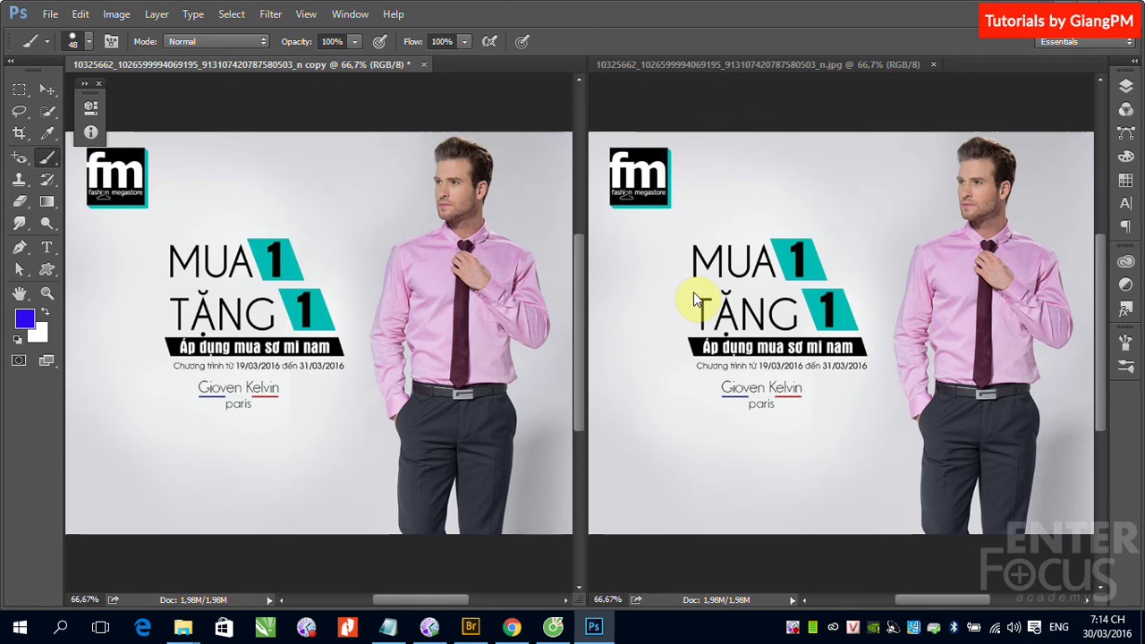
left_click(270, 15)
mouse_move(371, 198)
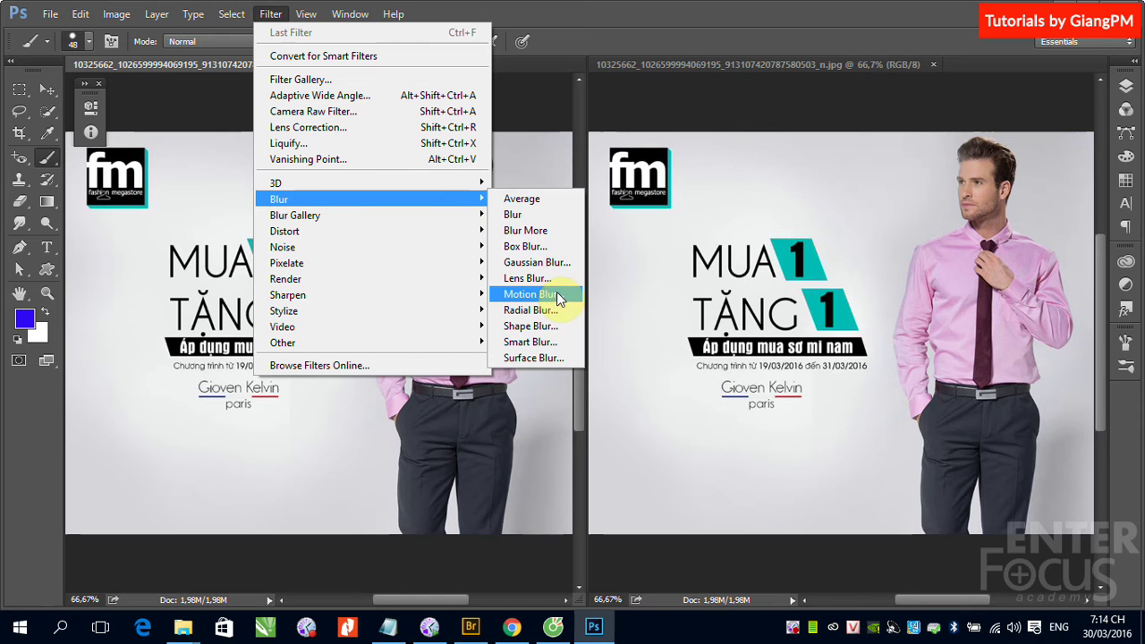
Step: Give the copy a Spin Radial Blur of amount 54, then return to the original JPG
left_click(550, 309)
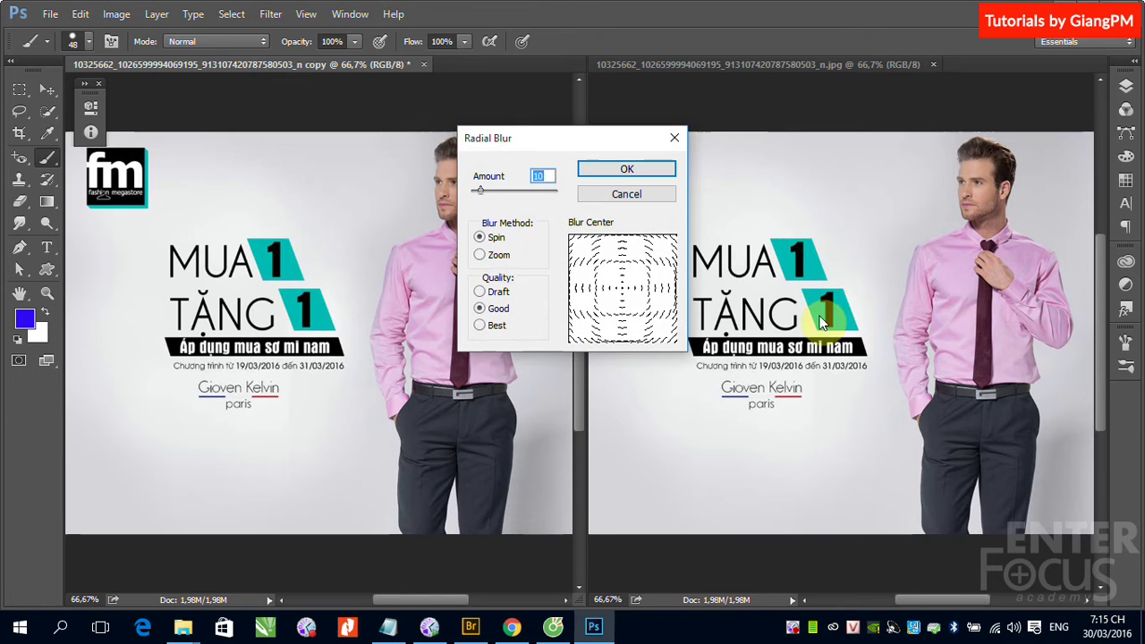
left_click_drag(480, 190, 517, 190)
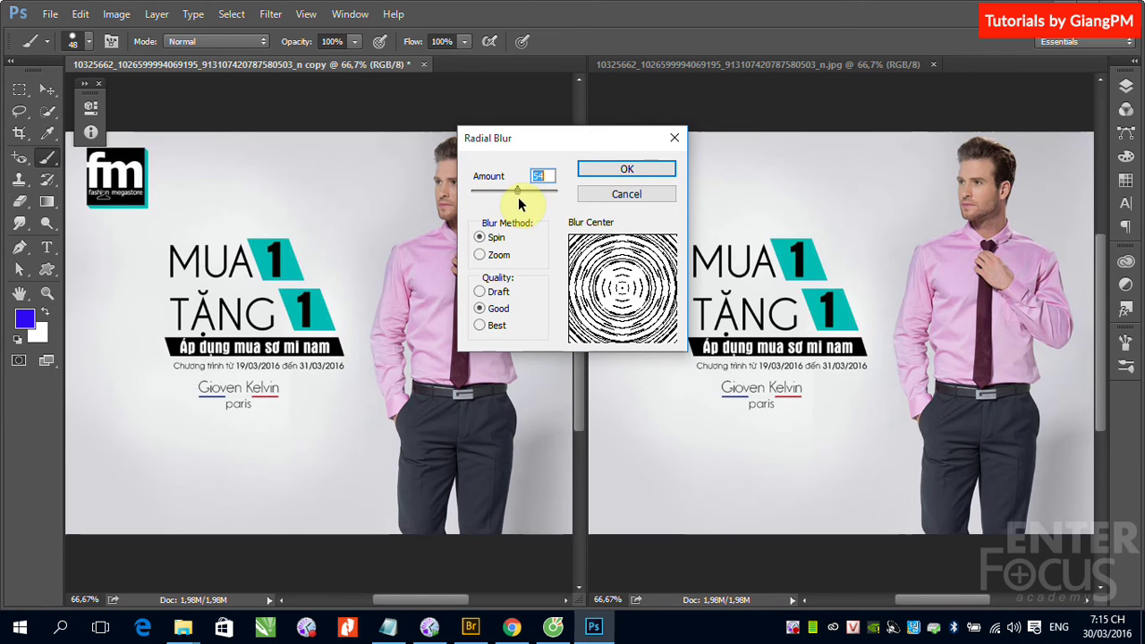
left_click(637, 169)
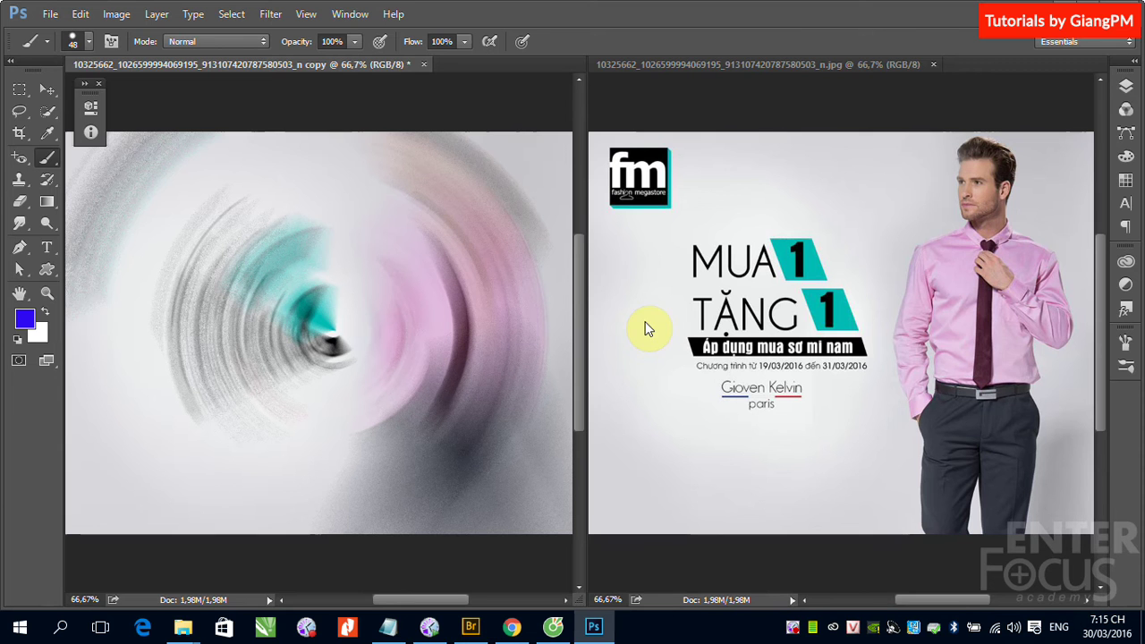
left_click(736, 64)
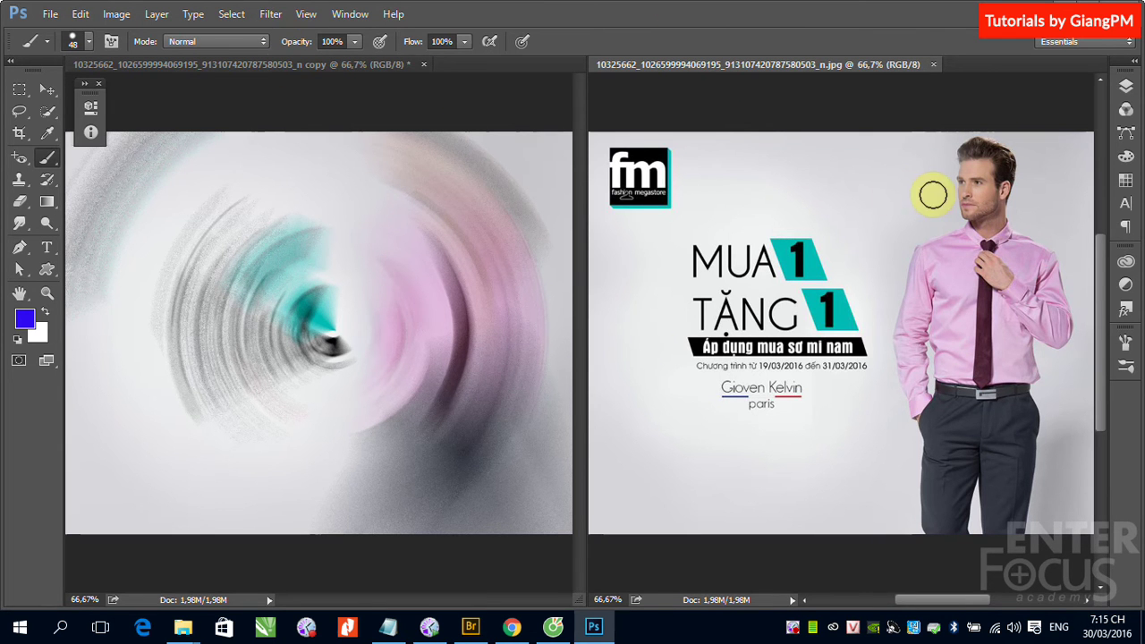
Step: Convert the original ad's Background layer into smart object Layer 0
left_click(1126, 90)
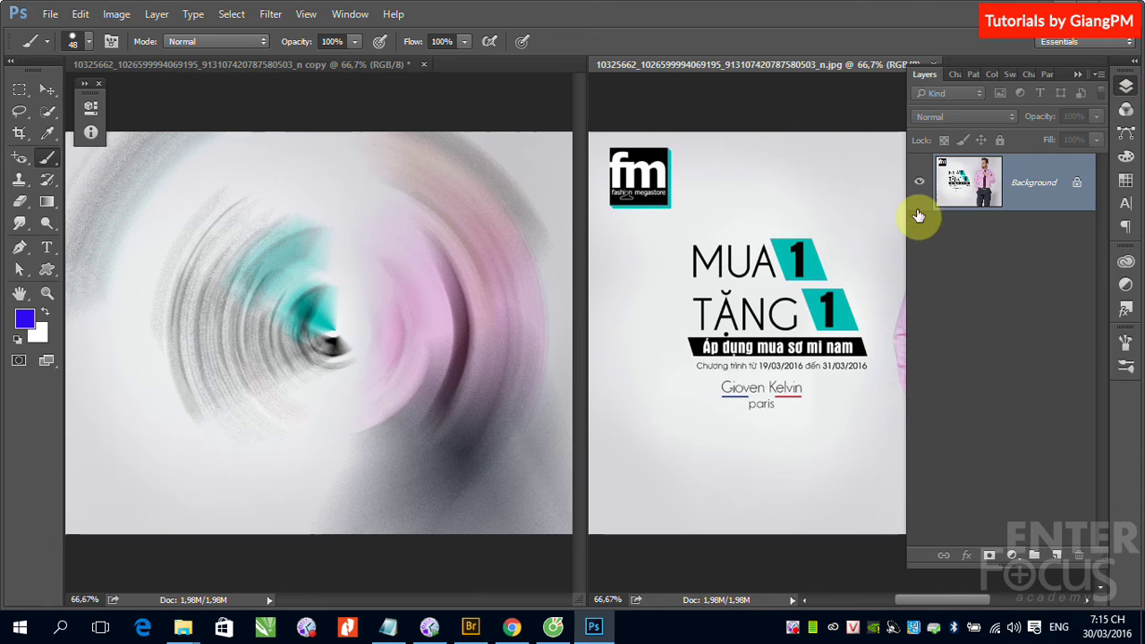
right_click(1033, 187)
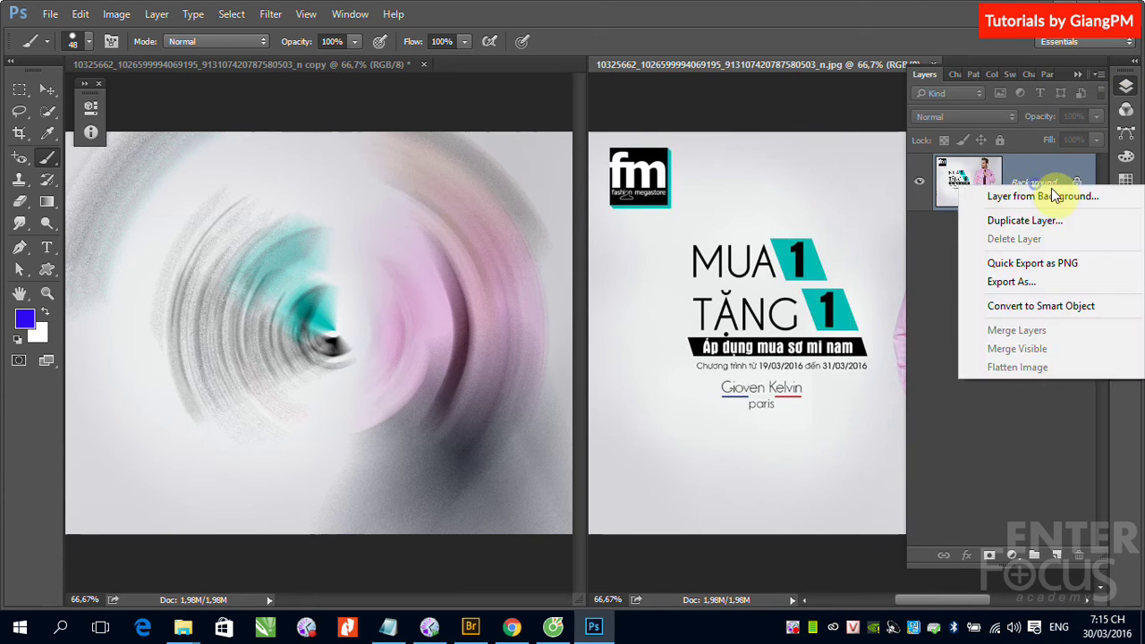
left_click(1040, 309)
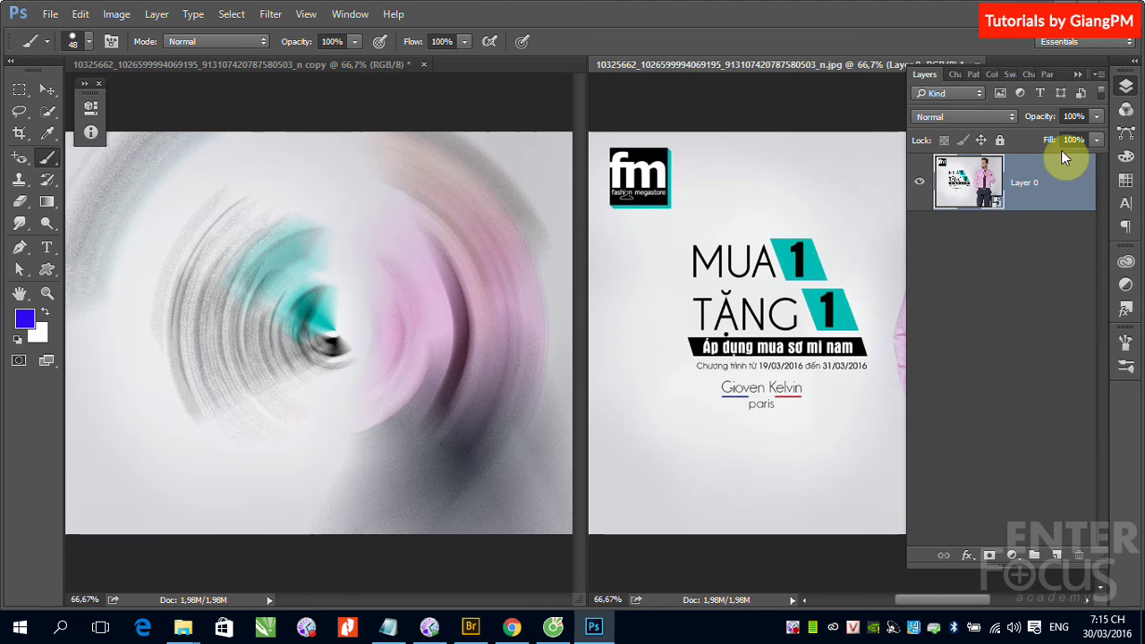
Step: Dismiss the rasterize warning and apply the spin Radial Blur to Layer 0 as a smart filter
left_click(854, 198)
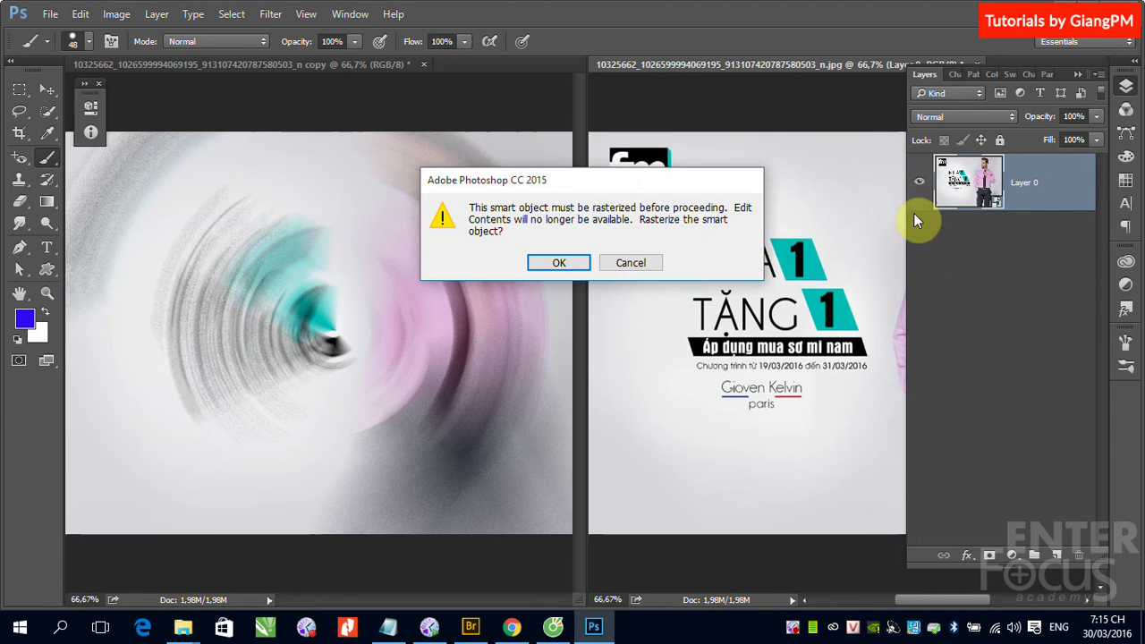
left_click(631, 263)
left_click(1078, 74)
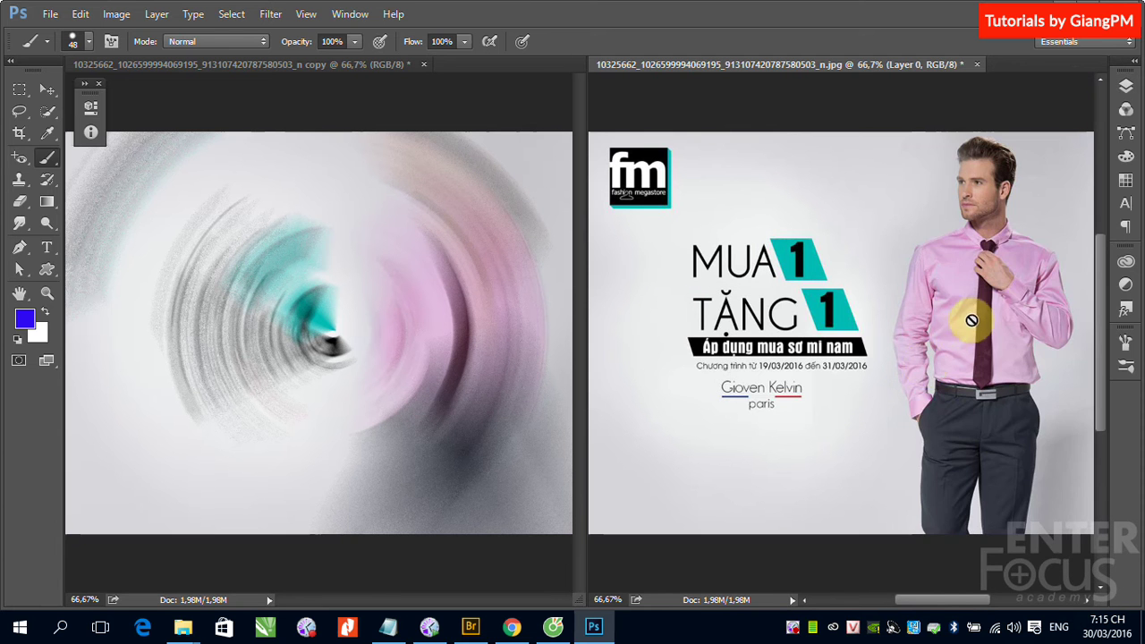
left_click(1126, 74)
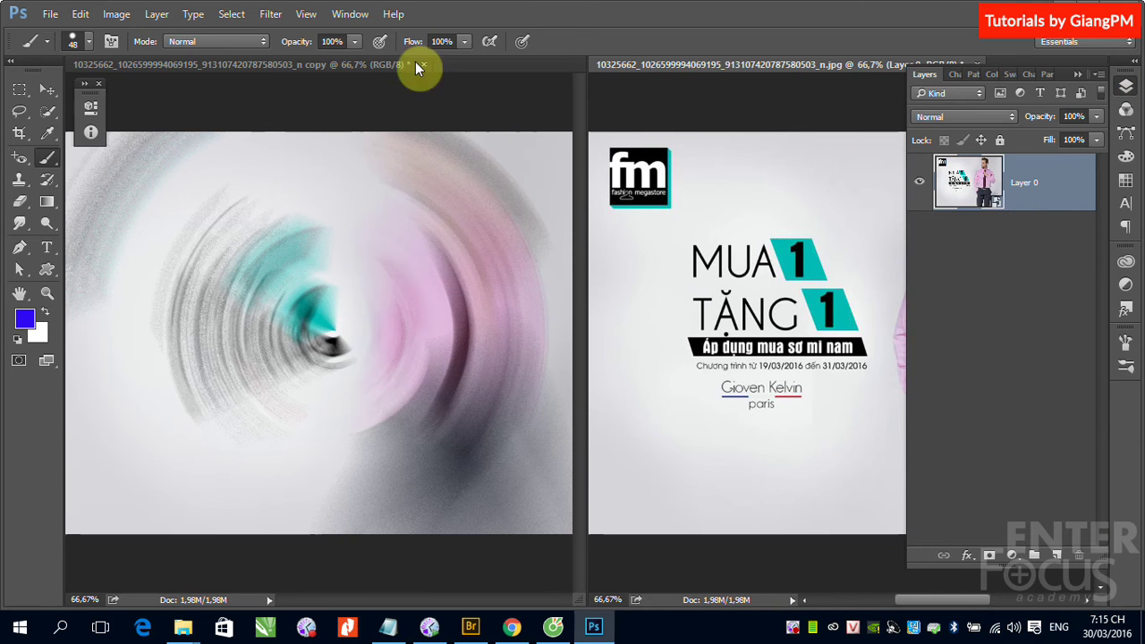
left_click(270, 13)
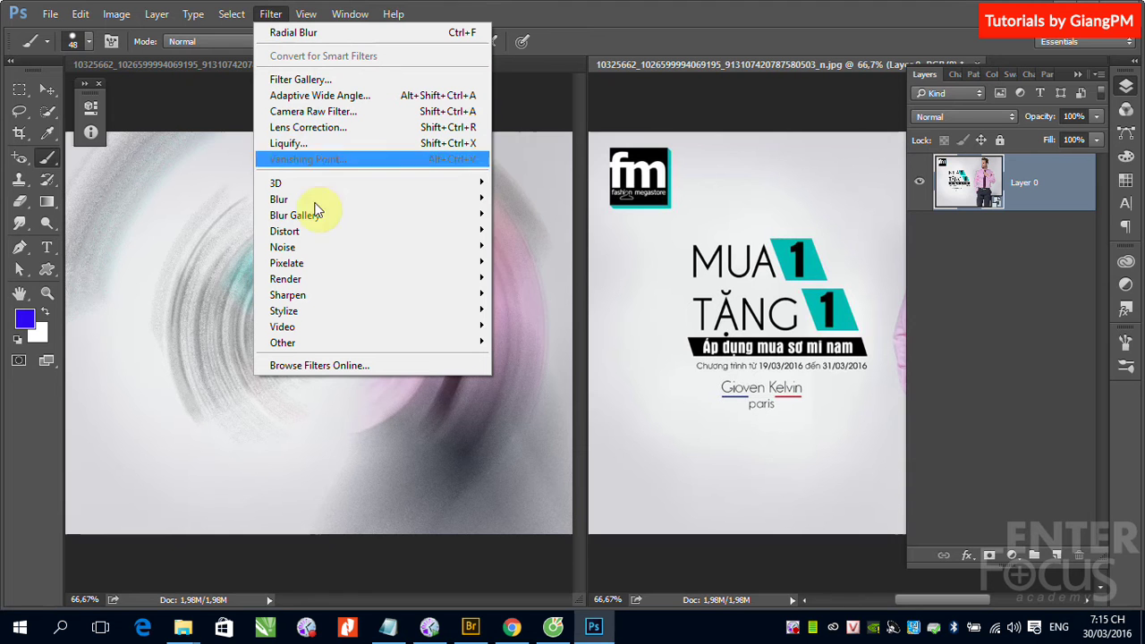
mouse_move(279, 199)
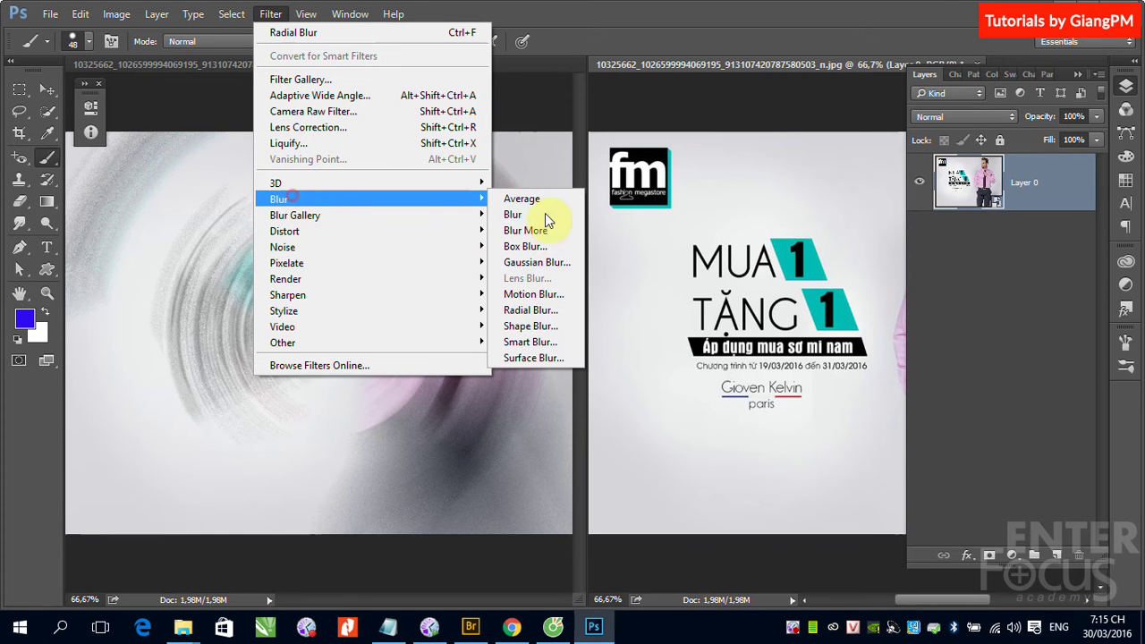
left_click(535, 310)
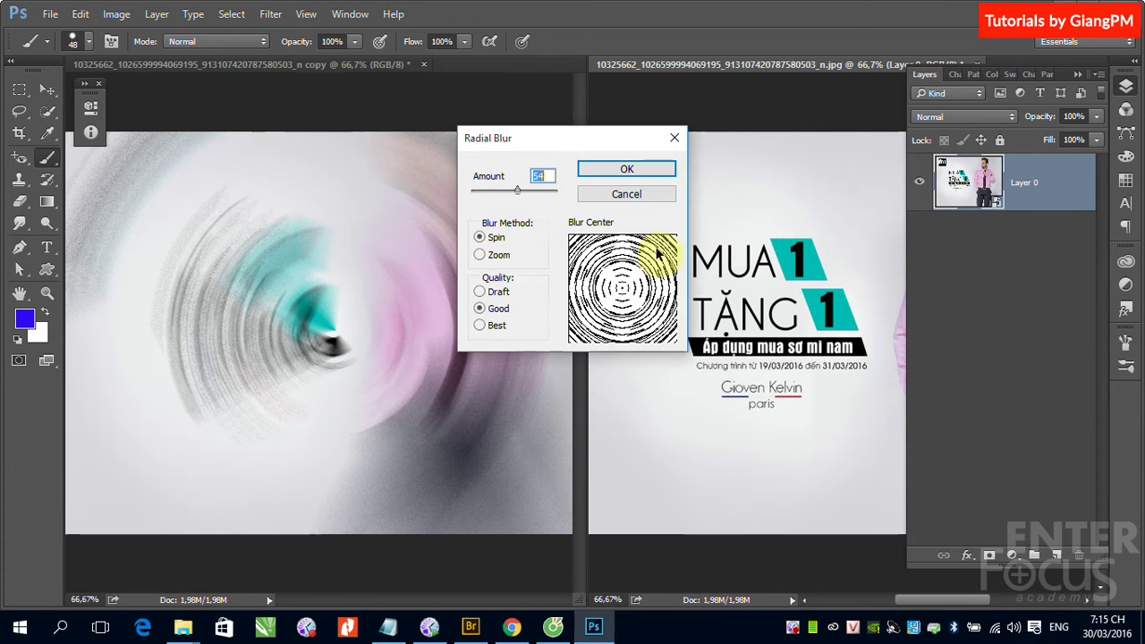
left_click(631, 168)
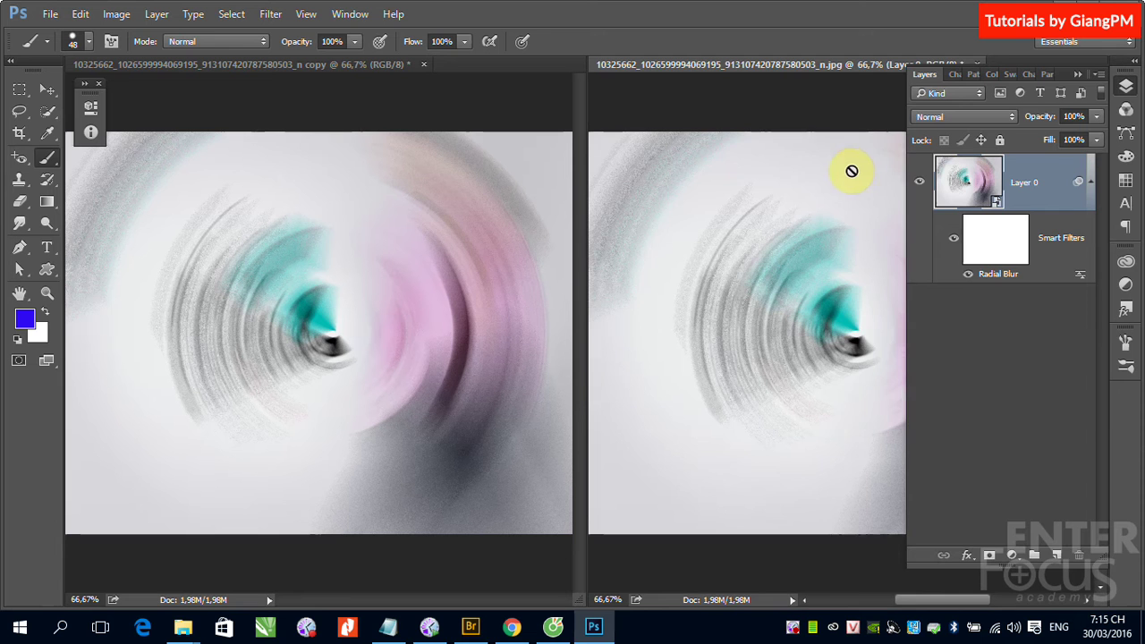
left_click(1078, 75)
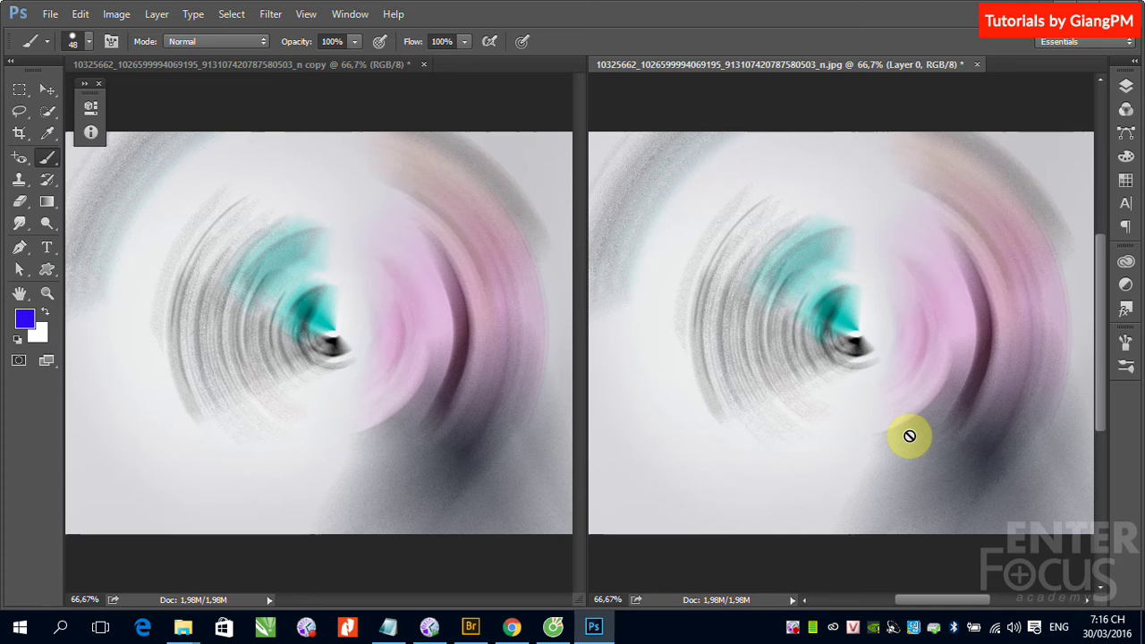
Step: Toggle the original's Radial Blur smart filter off and on twice, then switch to the copy
left_click(1125, 86)
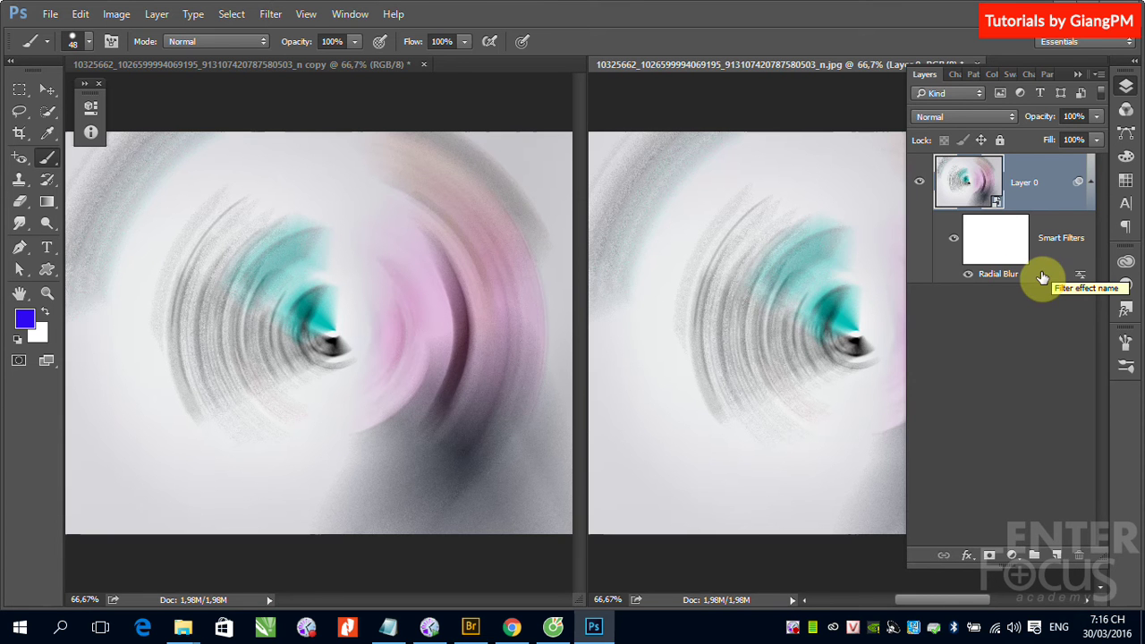
left_click(954, 241)
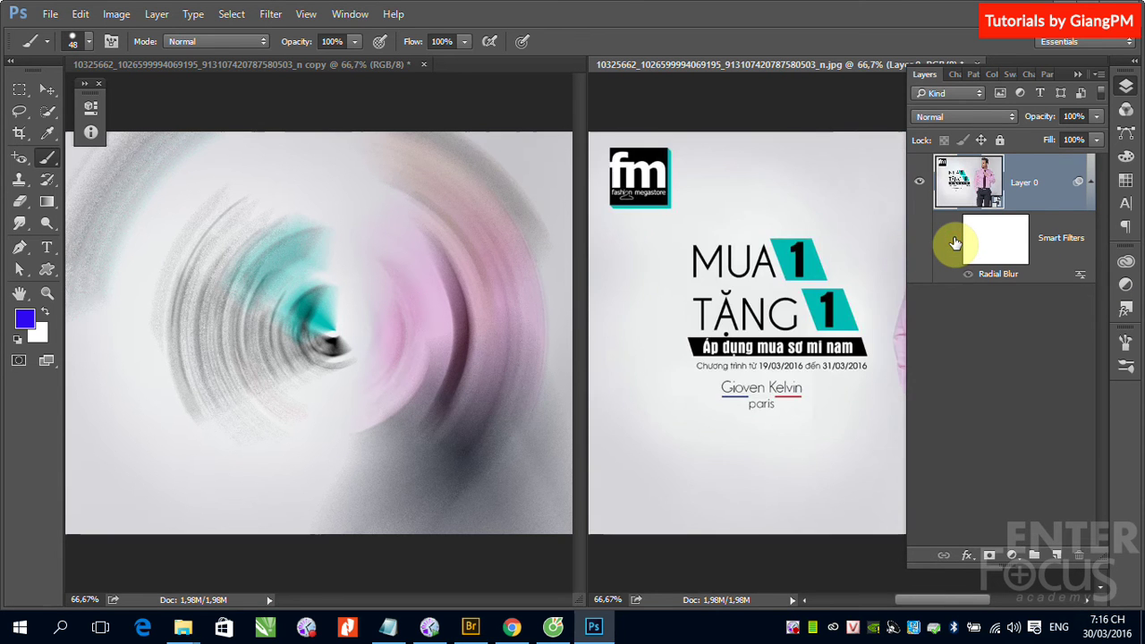
left_click(955, 242)
left_click(954, 241)
left_click(954, 242)
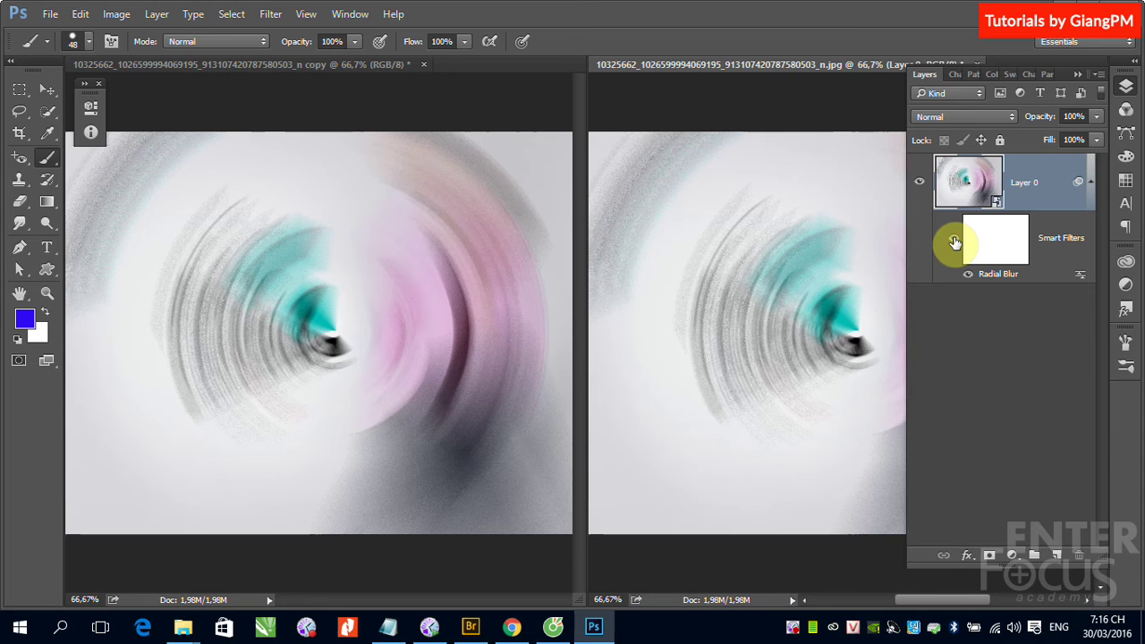
left_click(281, 67)
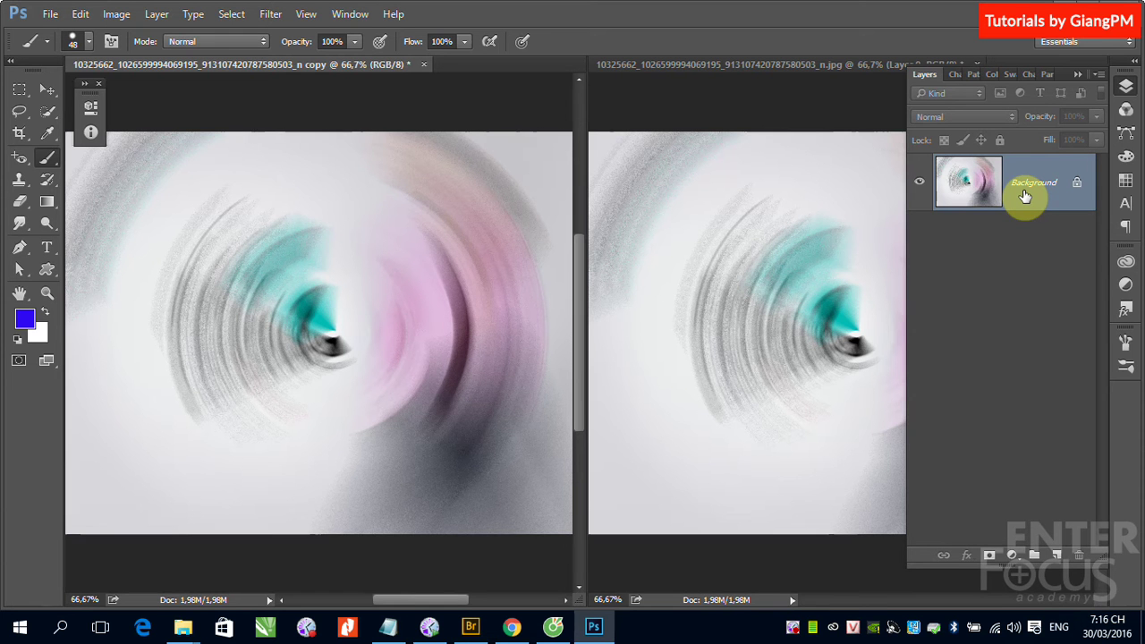
Step: Return to the original document and switch off its Radial Blur smart filter
left_click(751, 229)
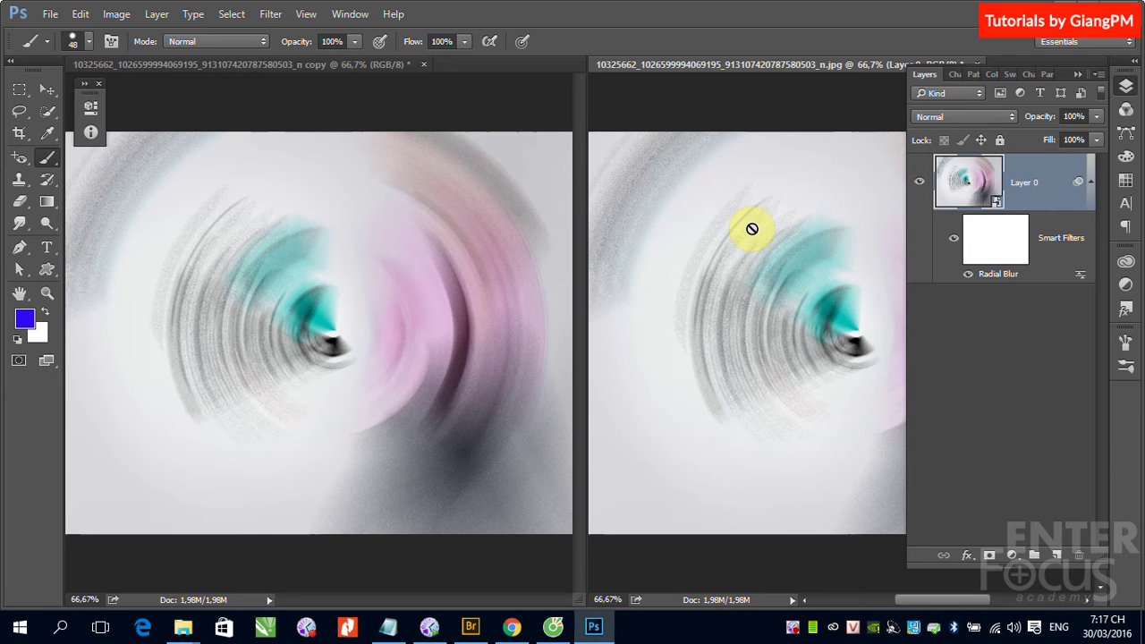
left_click(950, 239)
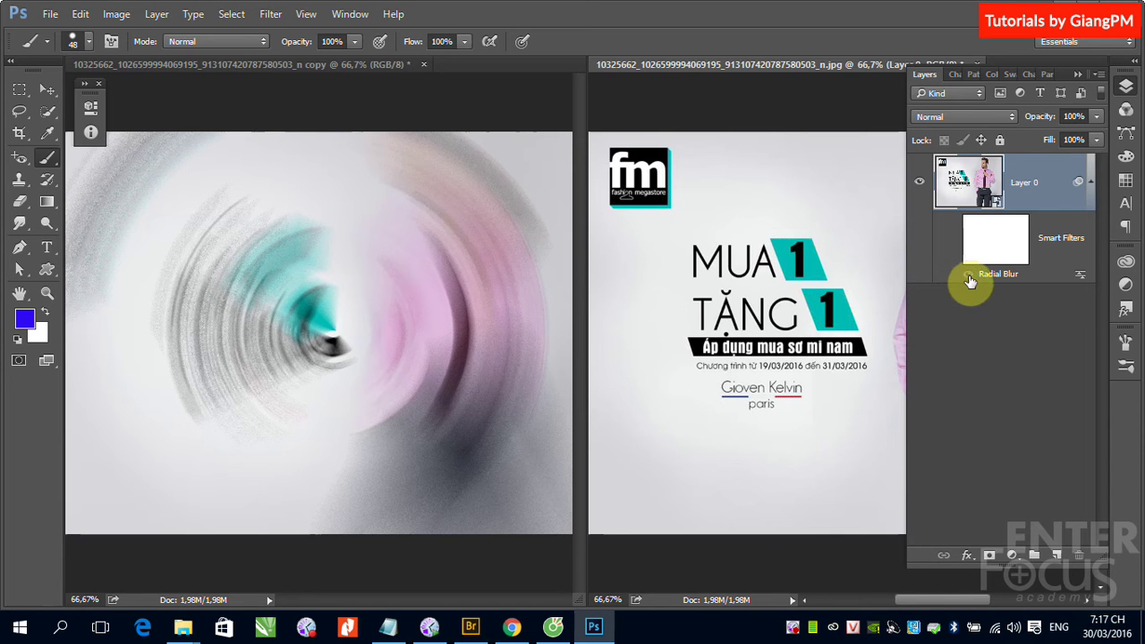
Step: Toggle the Radial Blur smart filter off and on to compare, leaving it on, then switch to the rasterized copy
left_click(968, 275)
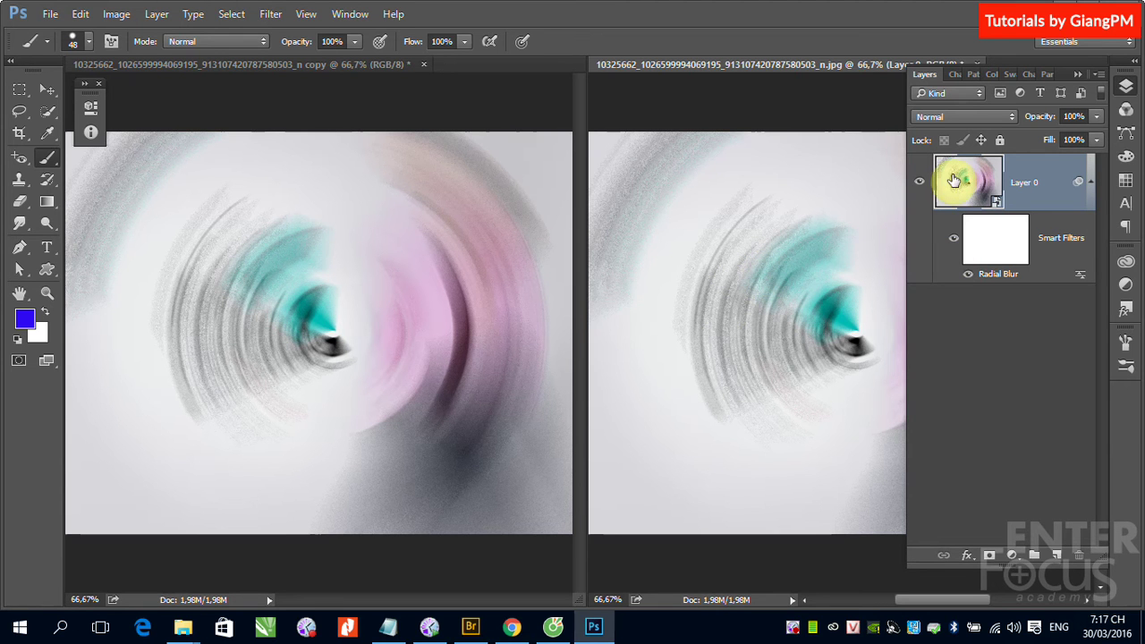
left_click(953, 238)
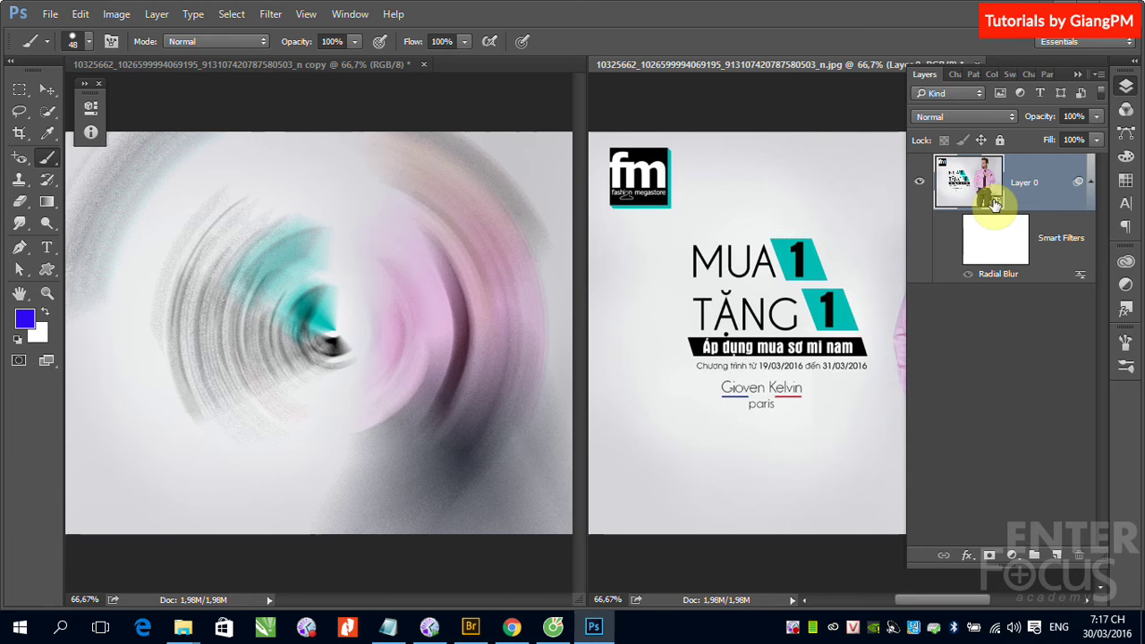
left_click(954, 243)
left_click(955, 243)
left_click(954, 238)
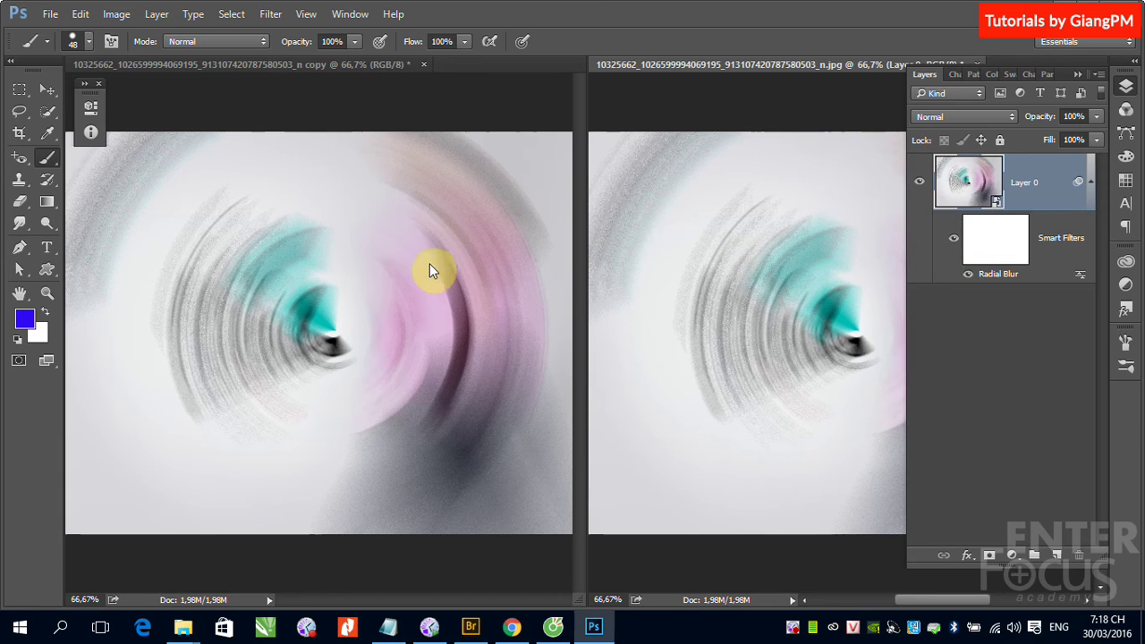
left_click(404, 263)
Step: Hide the smart-object ad's Radial Blur to compare, then show it again
left_click(954, 241)
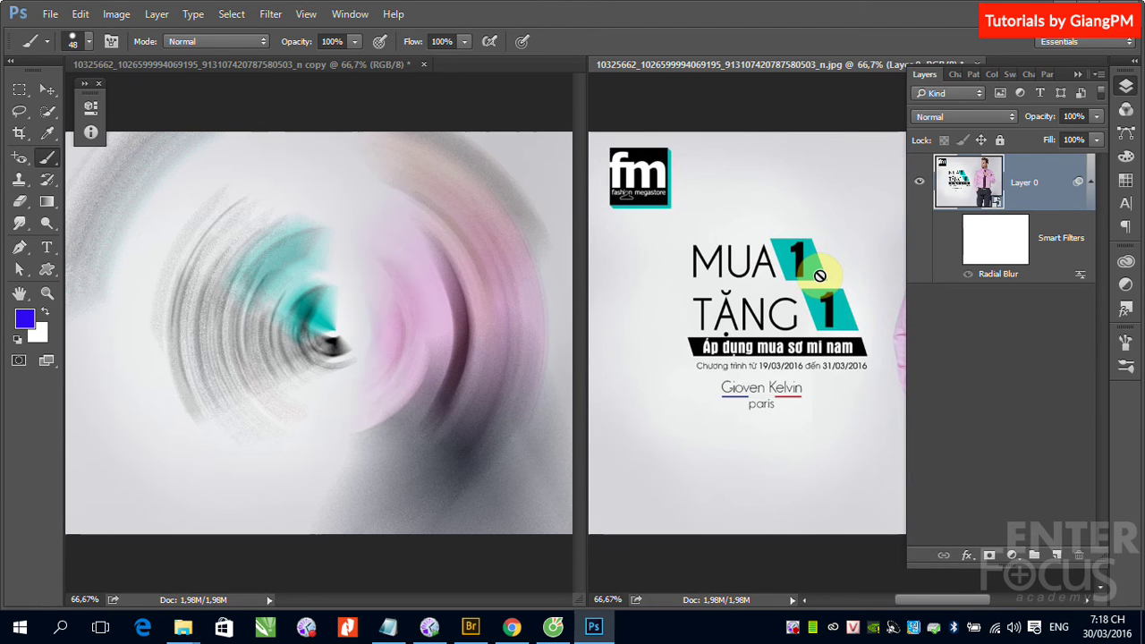
left_click(953, 238)
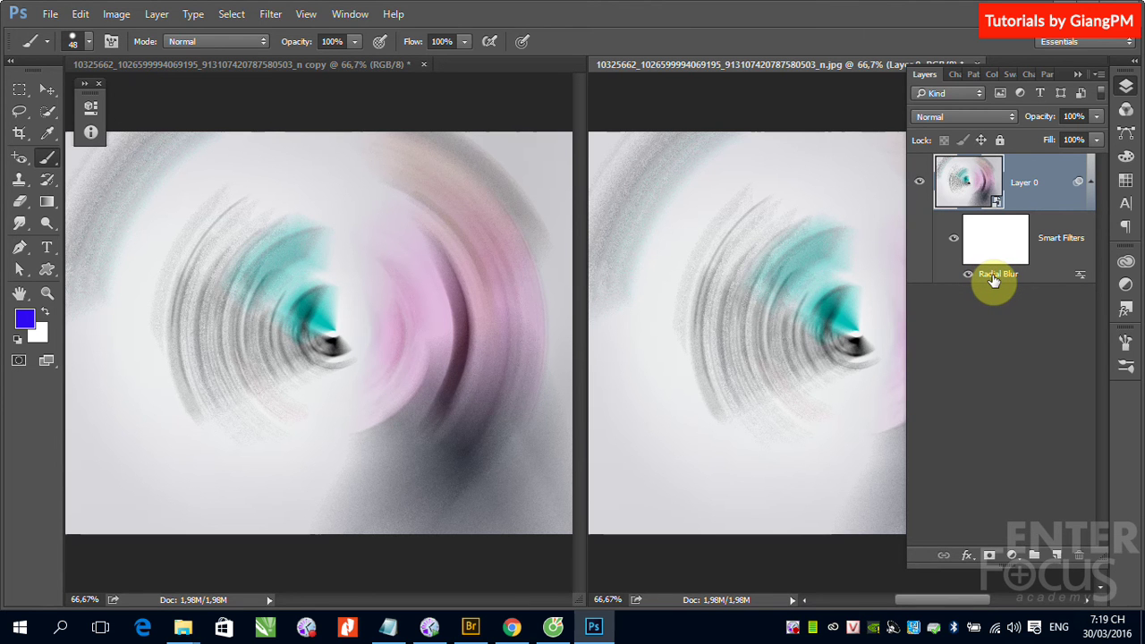
double_click(992, 276)
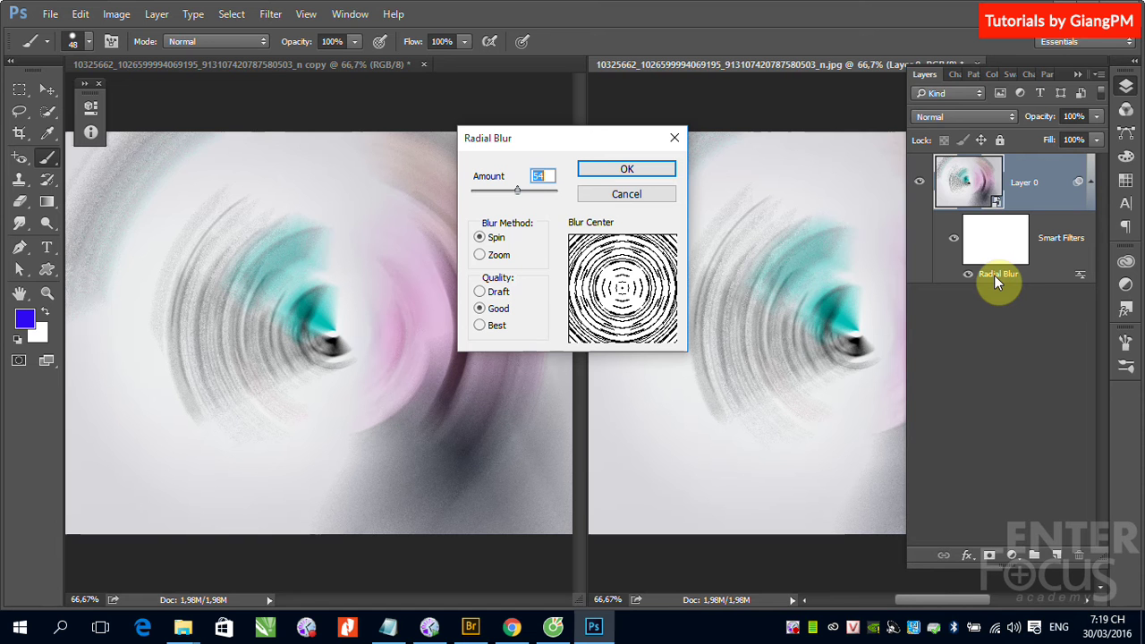
left_click(473, 149)
left_click(652, 195)
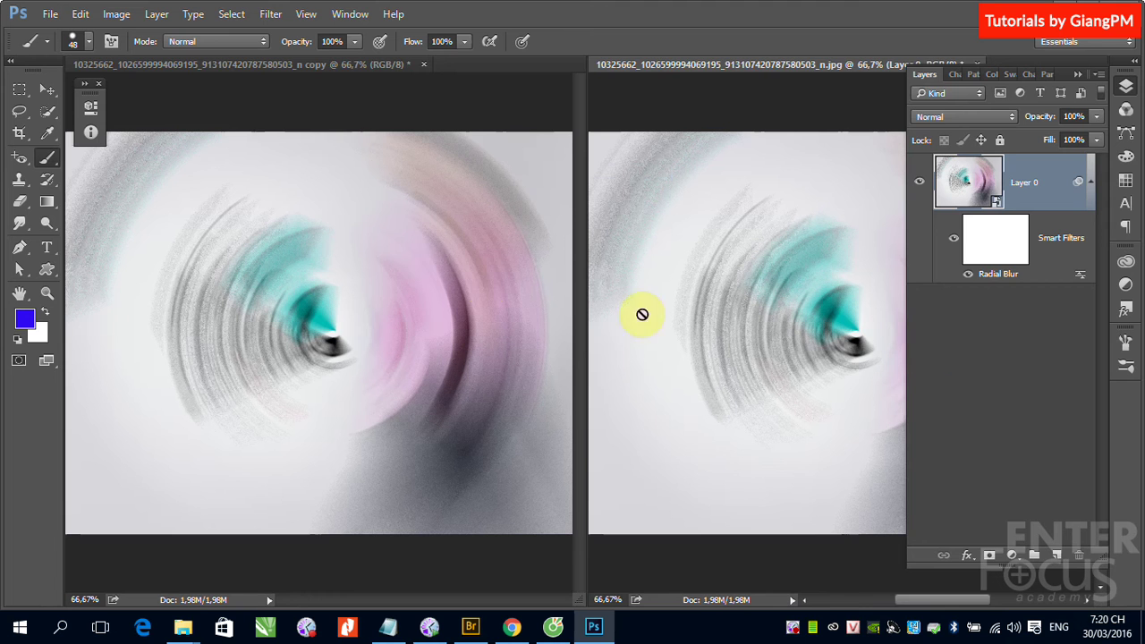
Step: Apply a high-angle Filter > Distort > Twirl to the rasterized copy, then return to the smart-object ad
left_click(394, 240)
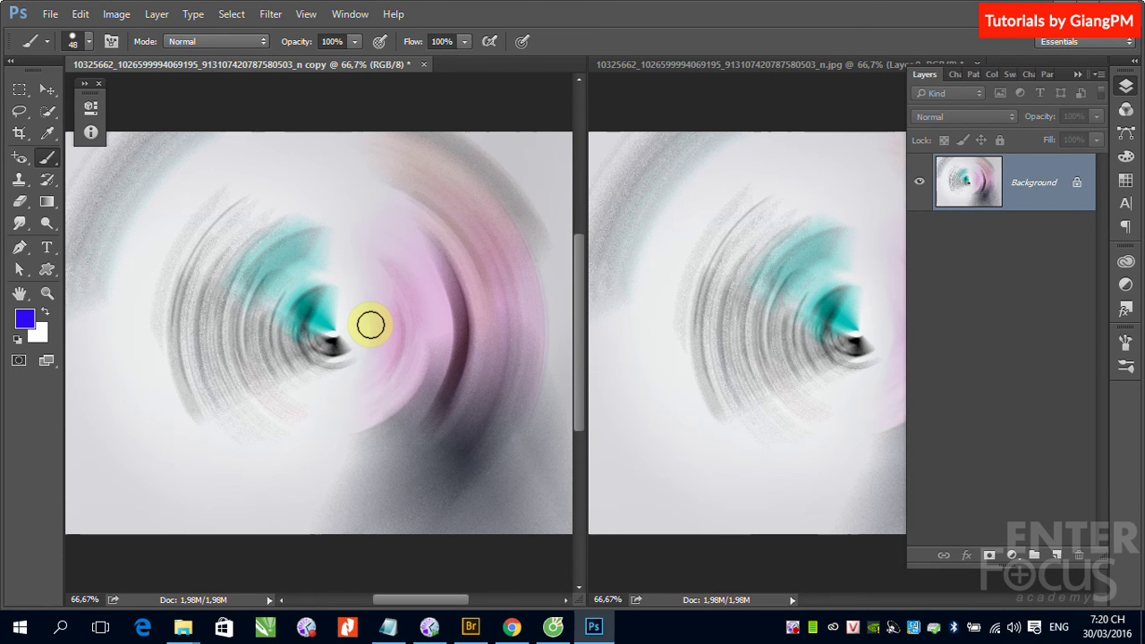
left_click(269, 14)
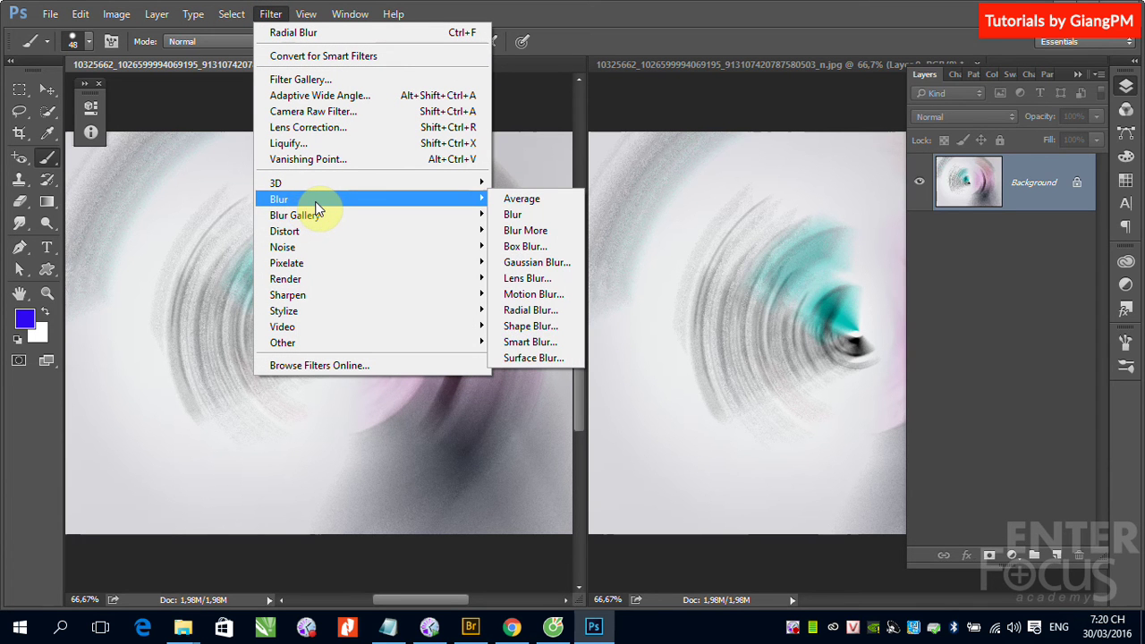
mouse_move(284, 231)
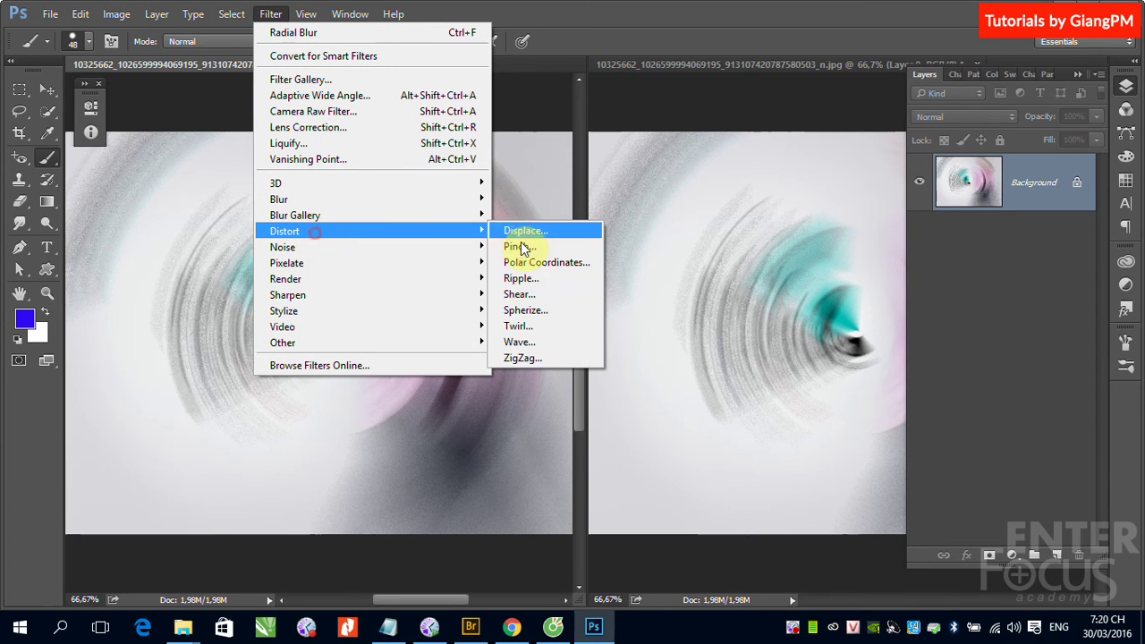
left_click(519, 326)
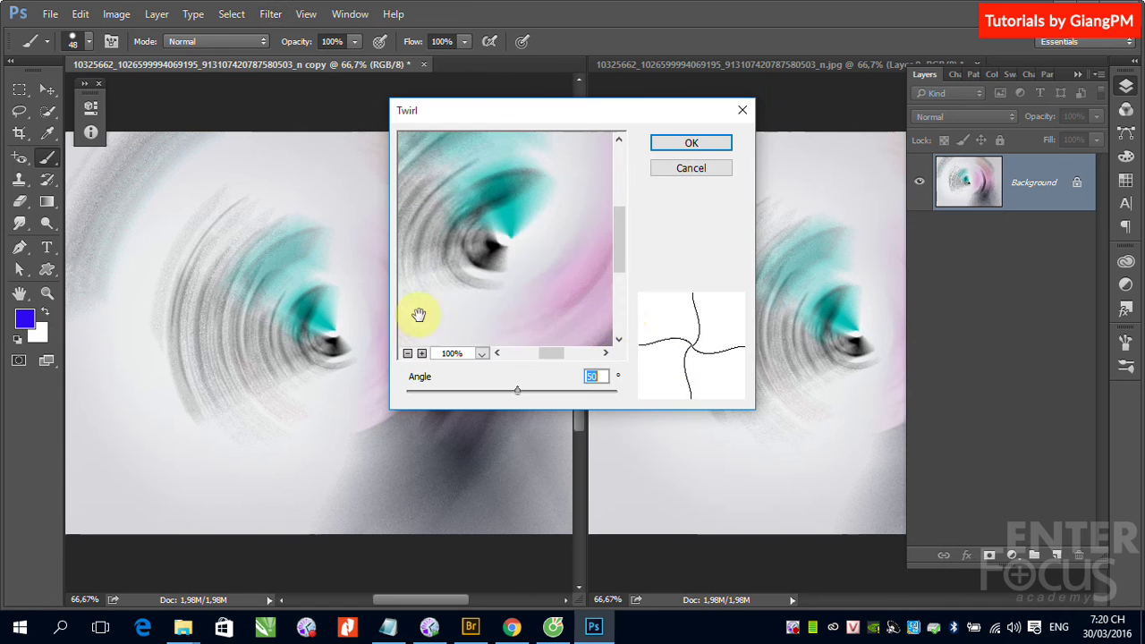
left_click_drag(517, 388, 569, 391)
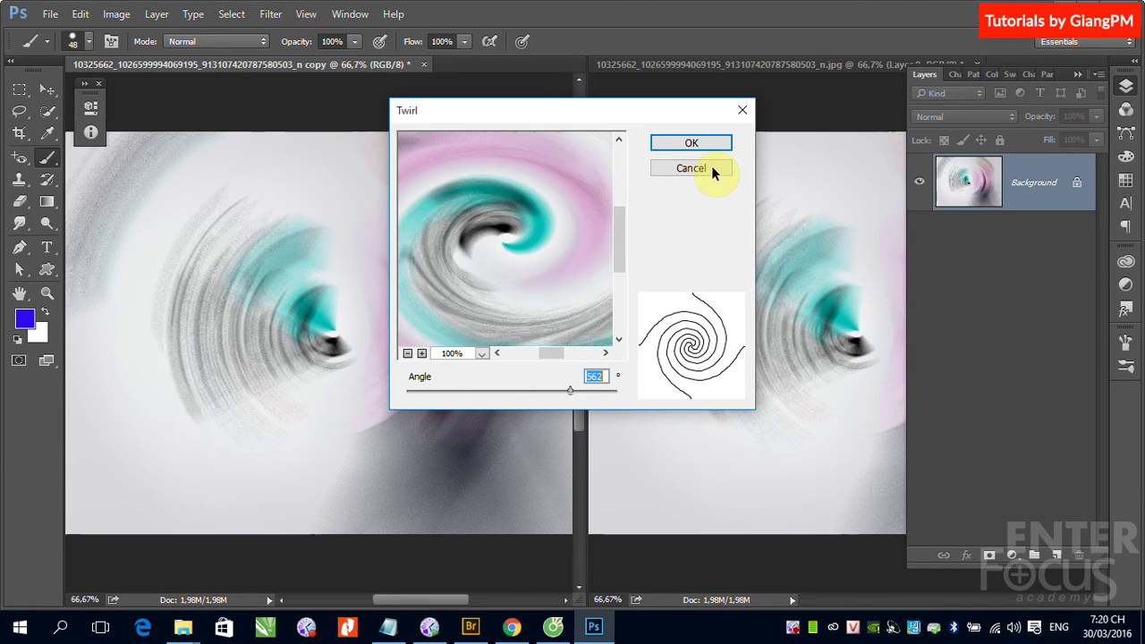
left_click(691, 144)
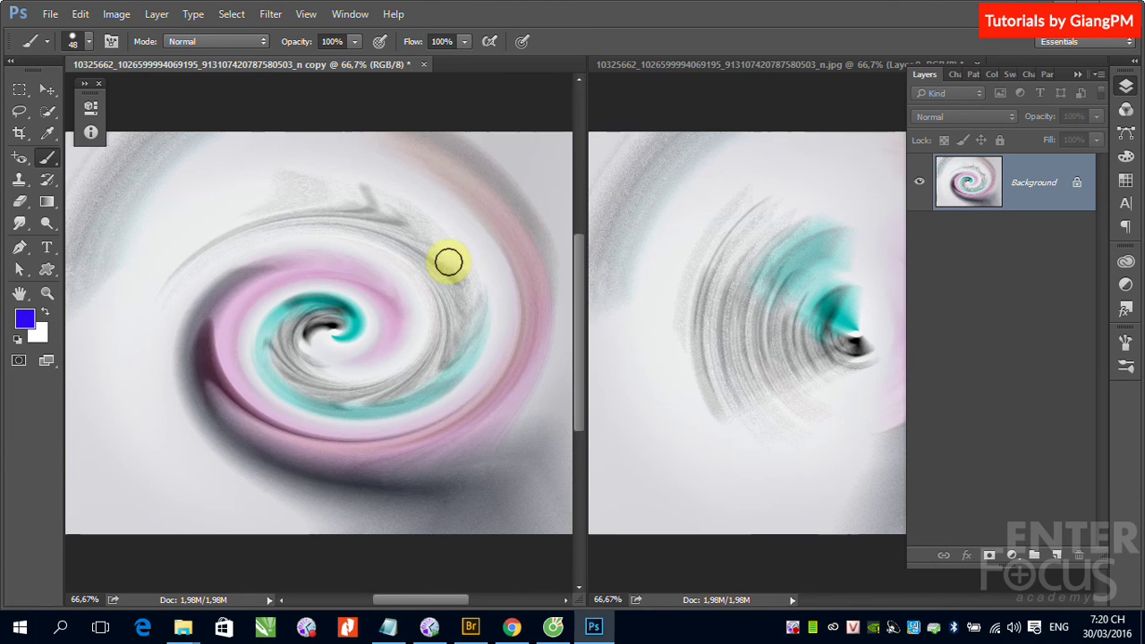
left_click(762, 158)
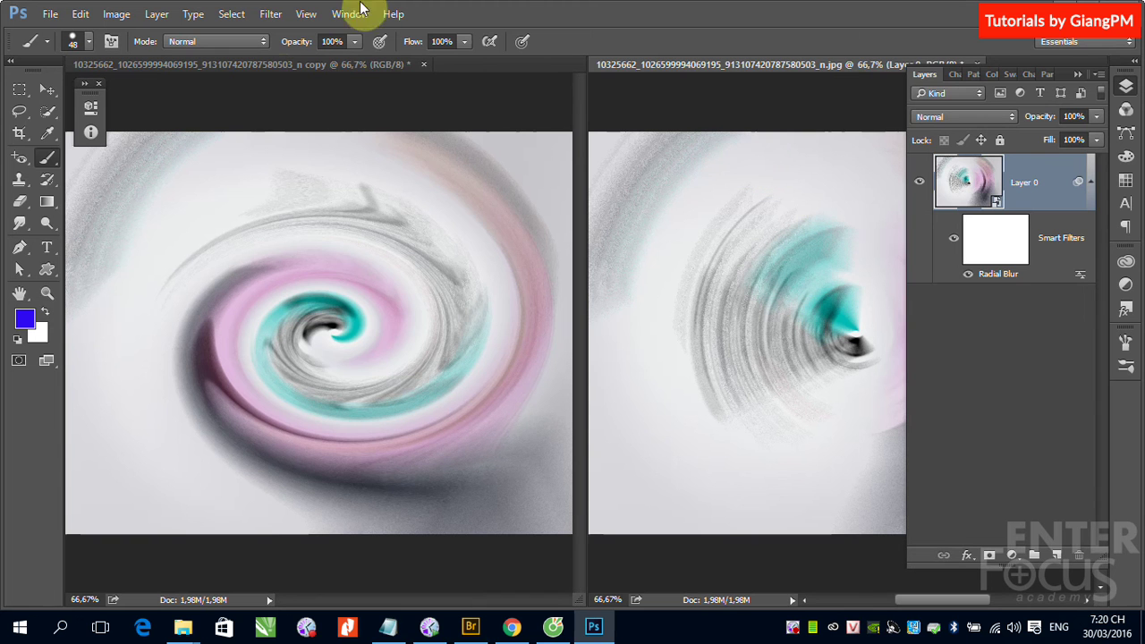
Step: Reapply the last Twirl filter to the smart-object ad as a smart filter
left_click(270, 13)
left_click(334, 36)
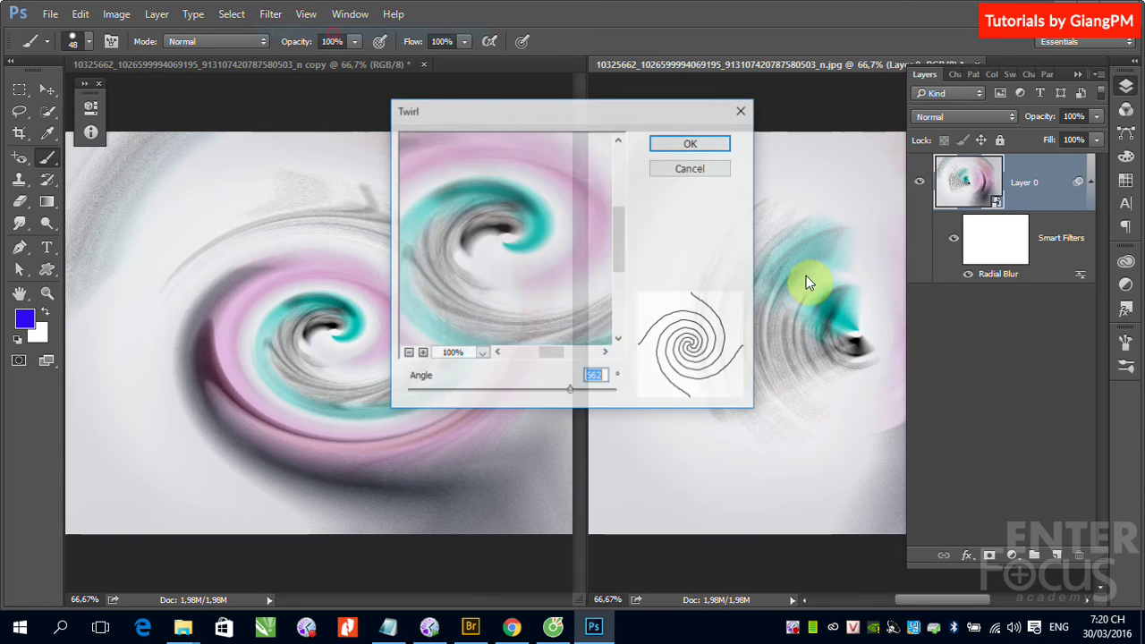
left_click(690, 143)
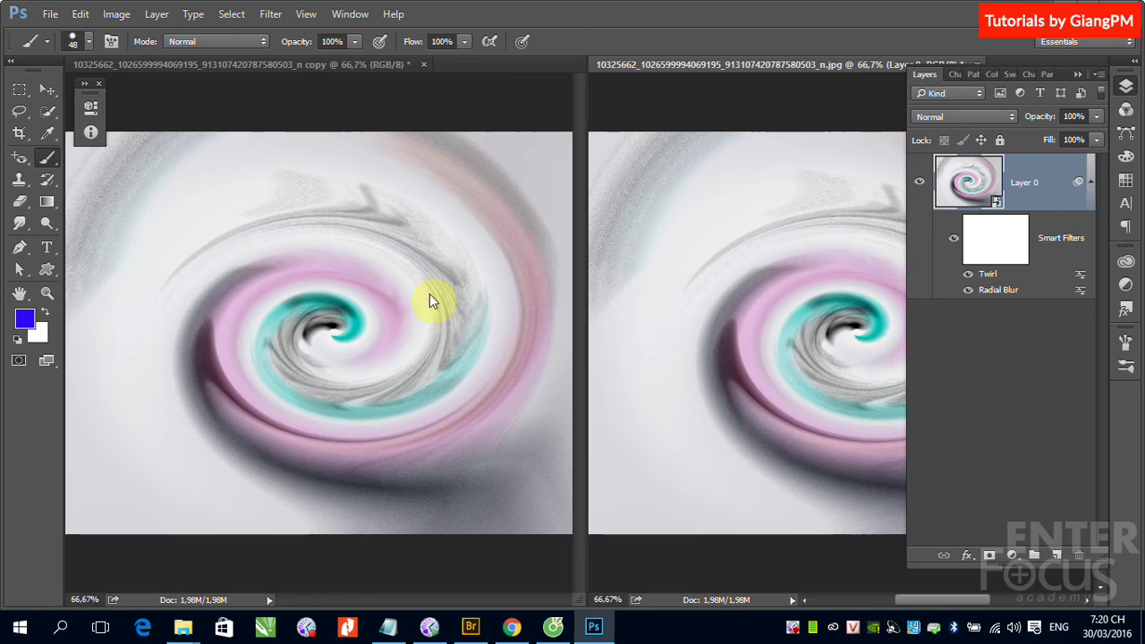
Step: Compare against the rasterized copy, then reopen the Twirl smart filter settings and cancel unchanged
left_click(397, 246)
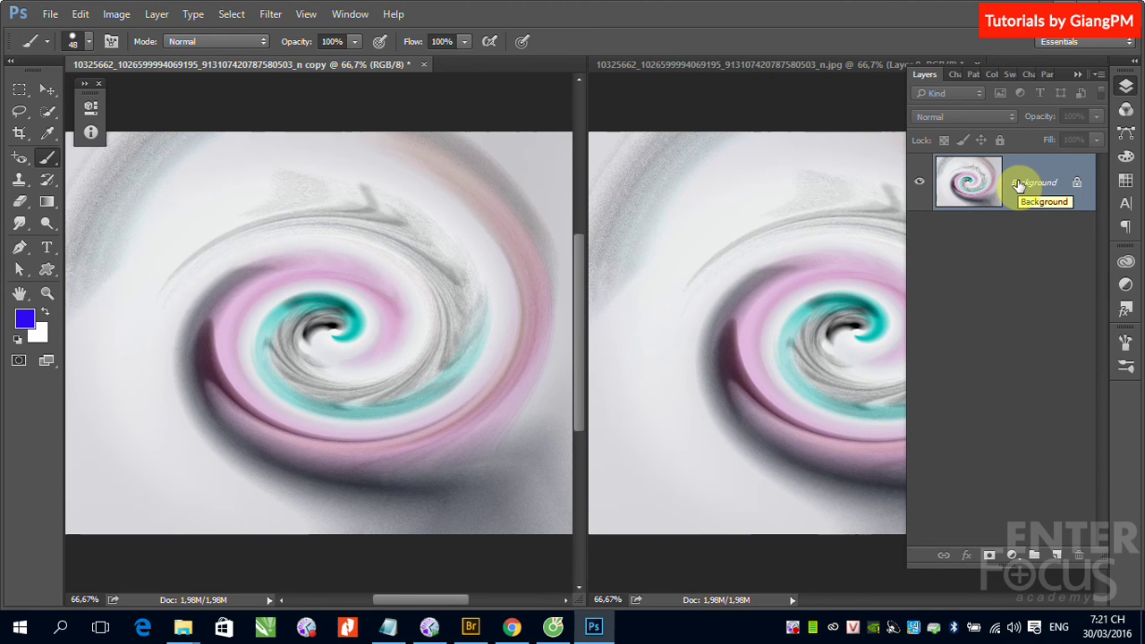
left_click(831, 276)
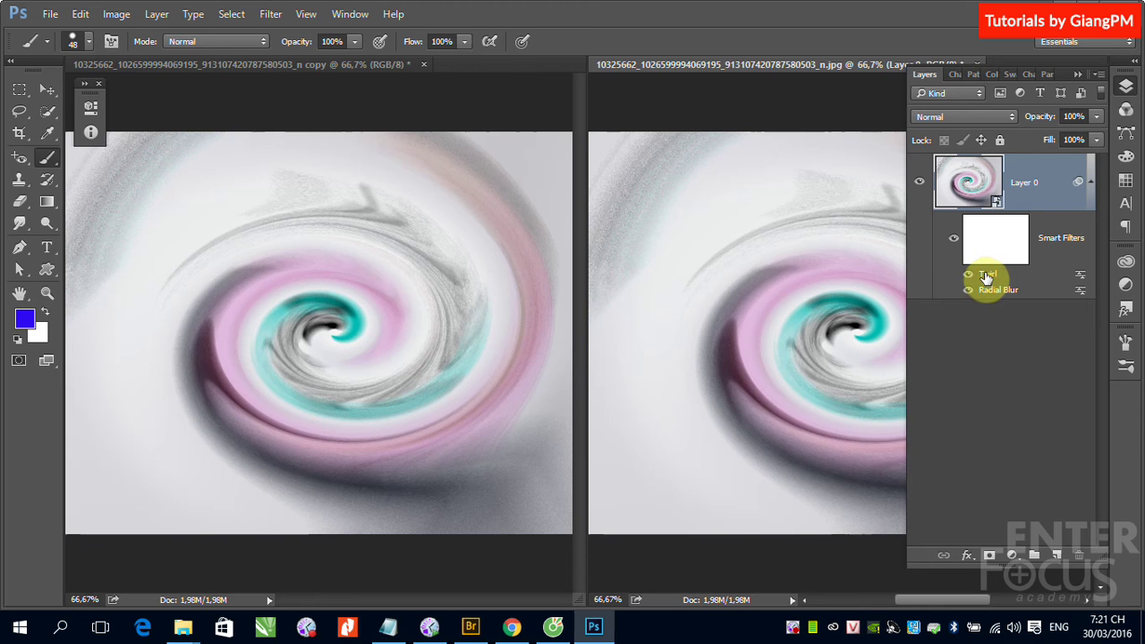
double_click(989, 279)
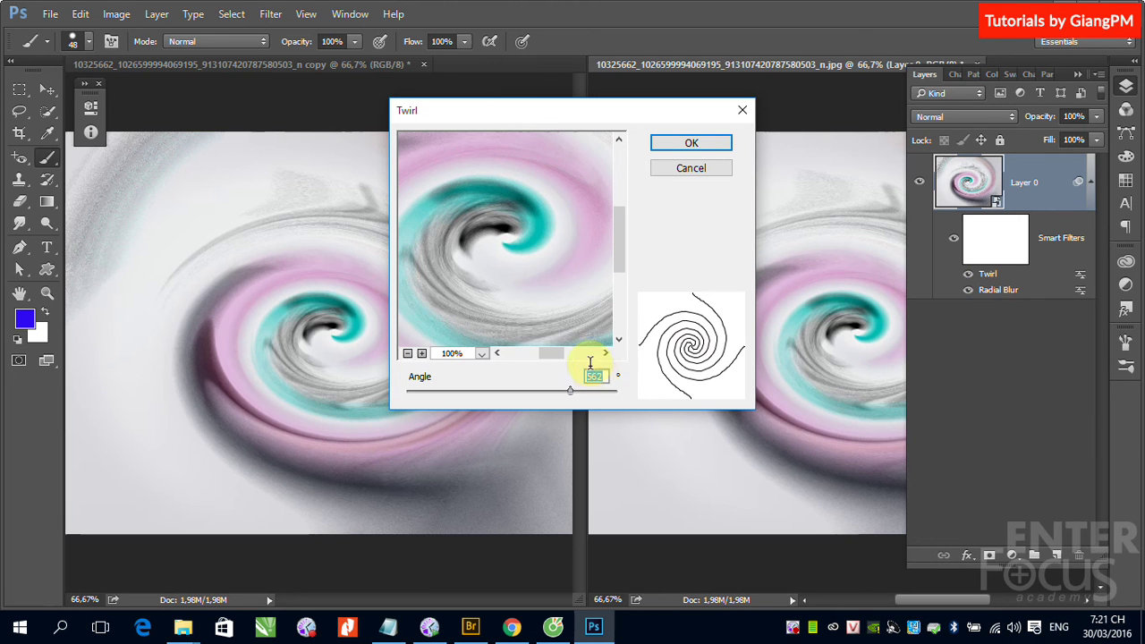
left_click(685, 169)
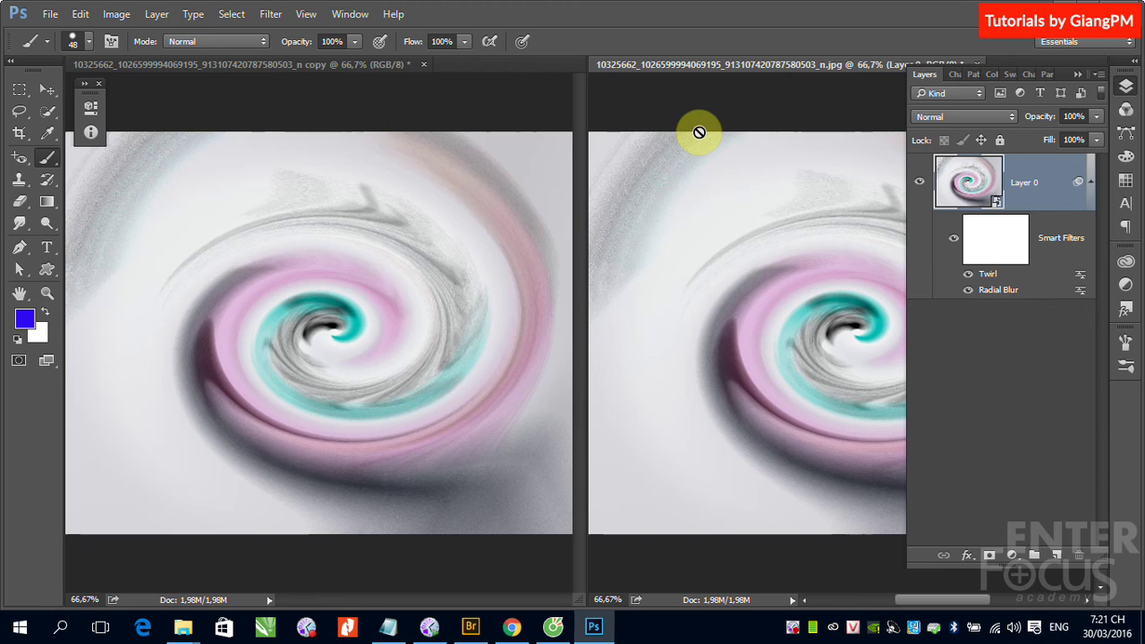